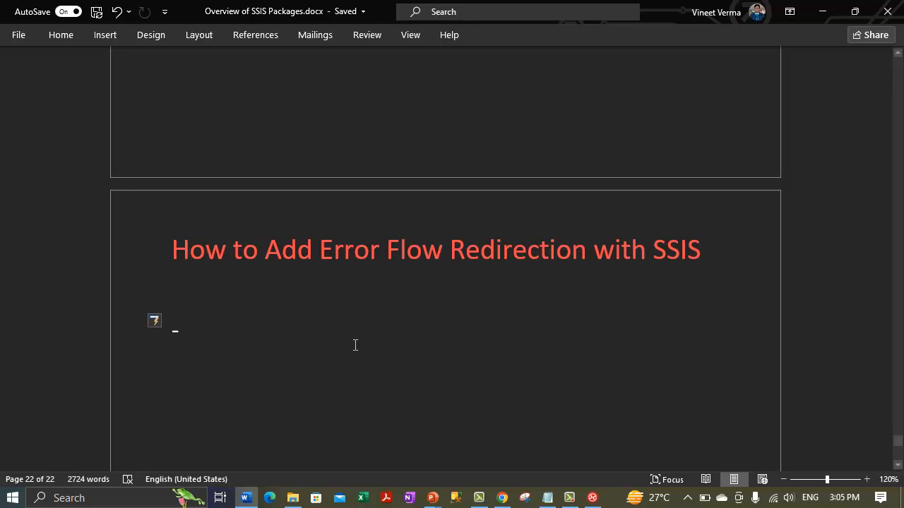
- Begin the first bullet under the heading with "To handle errors that may occur in the transformation process"
text(To handl)
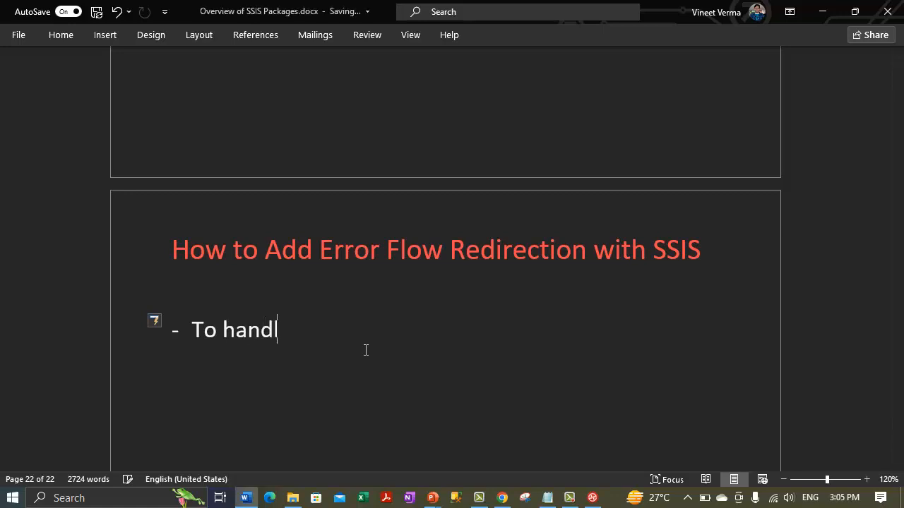
text(e errors)
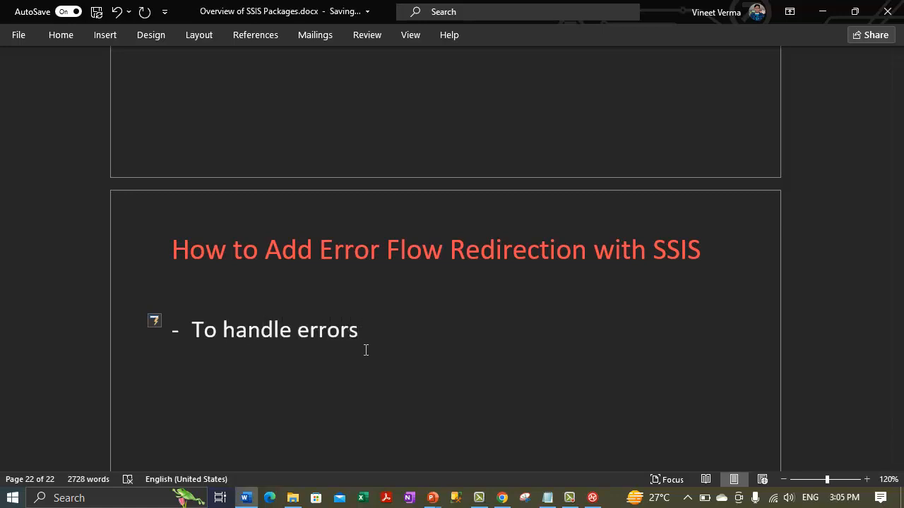
text( that may occur)
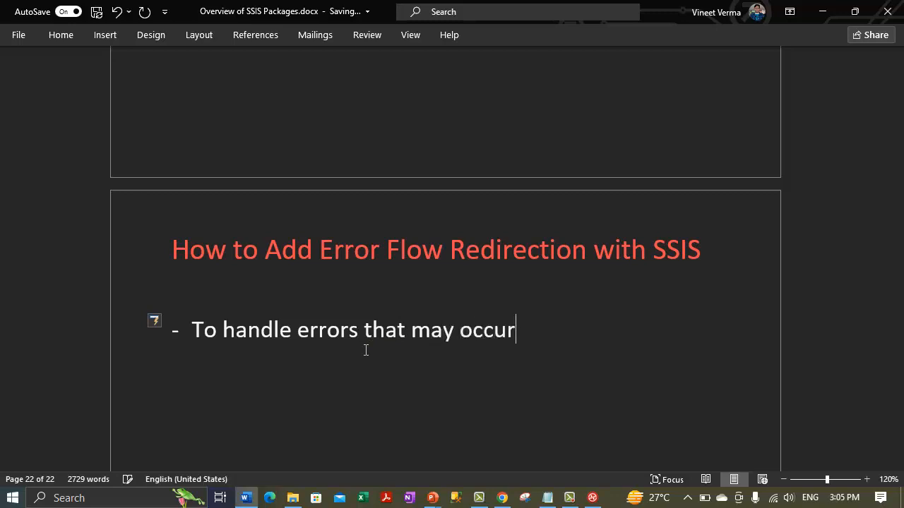
text( in the transfo)
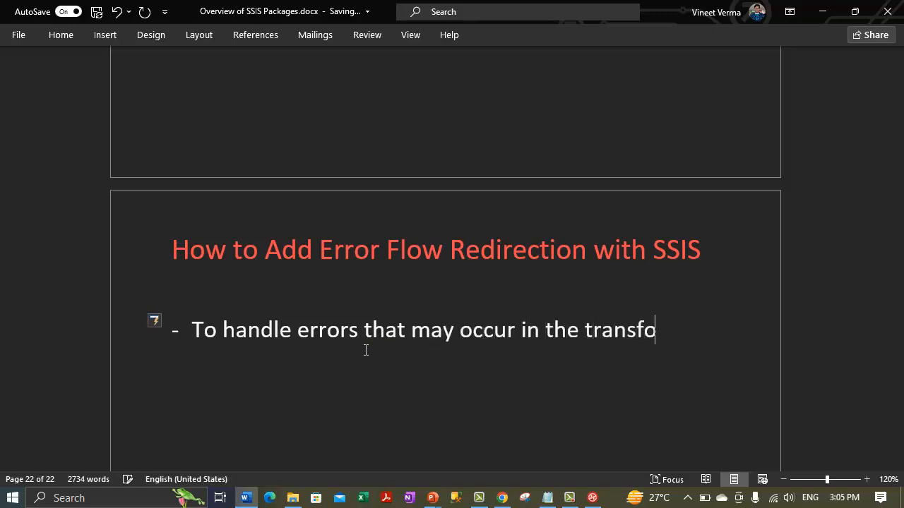
text(rmation)
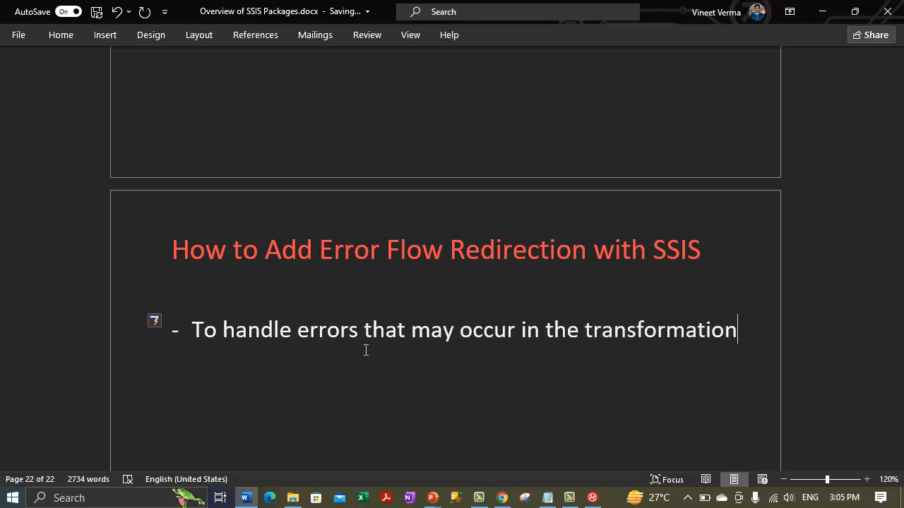
text( process.)
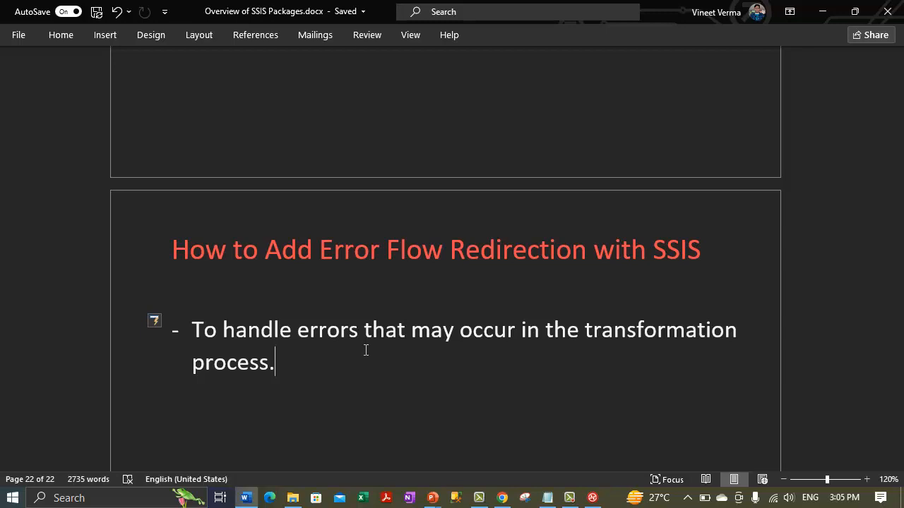
key(BackSpace)
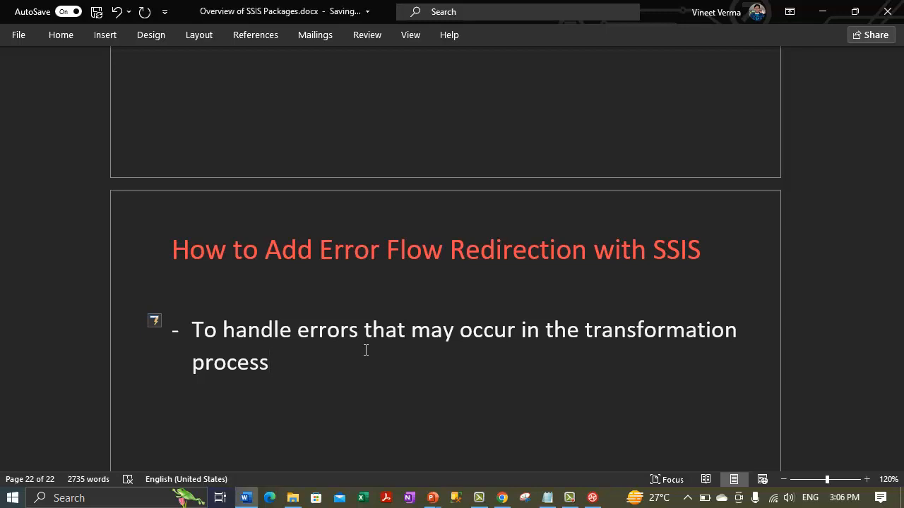
- Continue the first bullet with ", SSIS lets you decide on a per-component and per-column basis"
text(, SSIS)
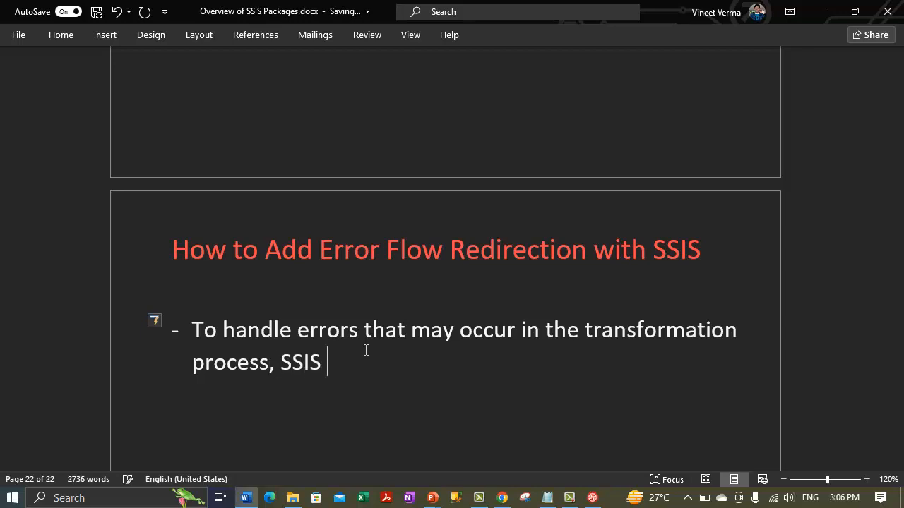
text( let)
key(BackSpace)
text(s you decide )
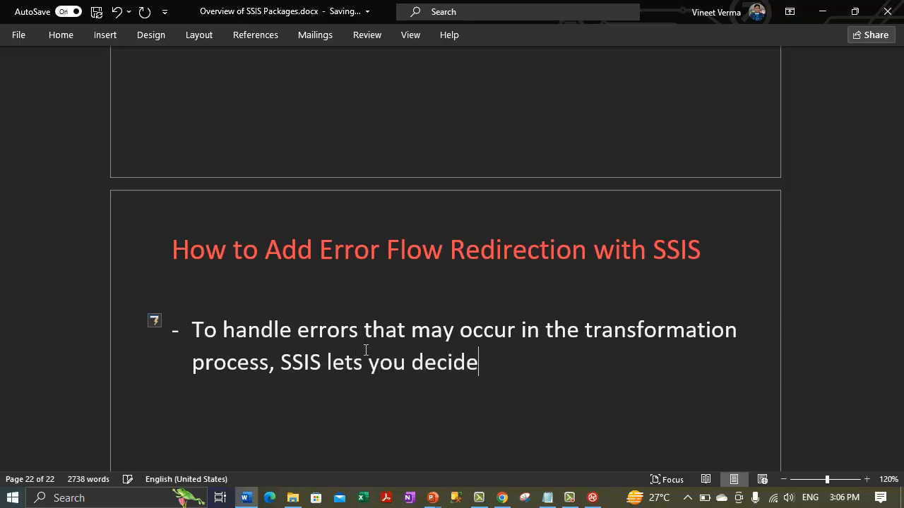
text(on a per)
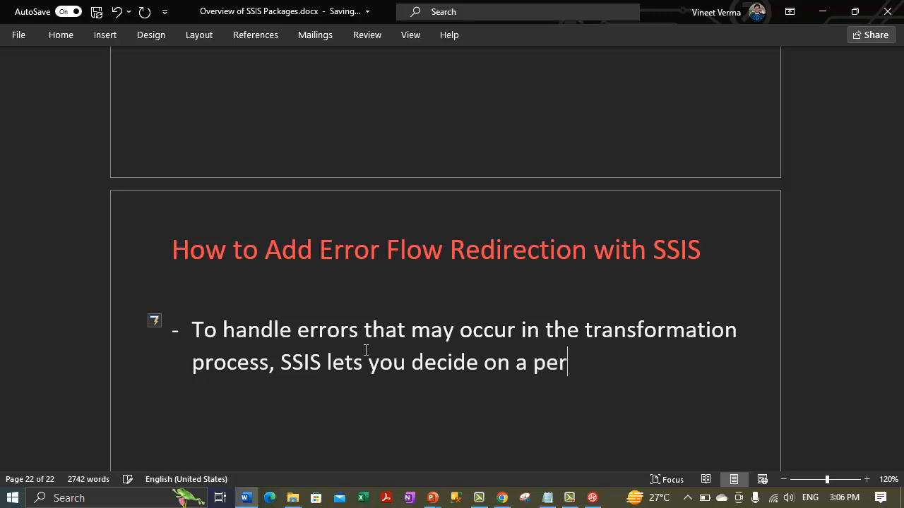
text(-compmpo)
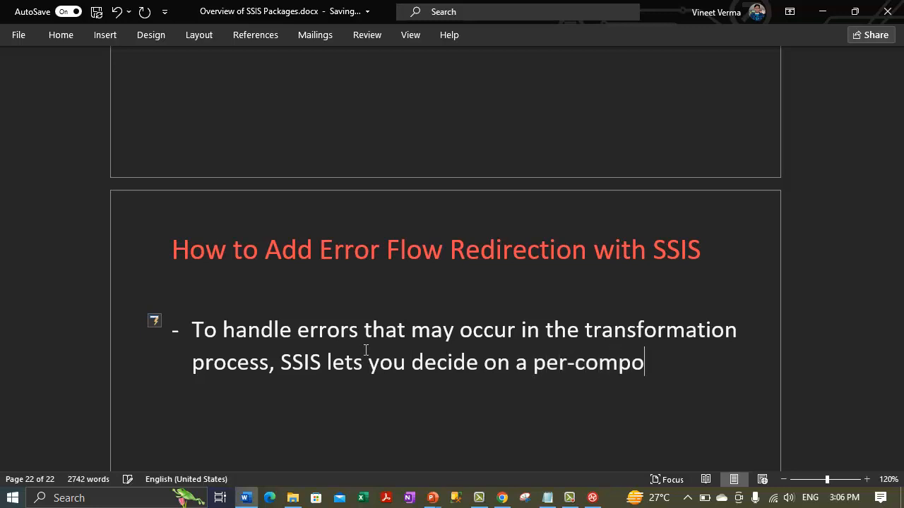
text(nent)
text( and )
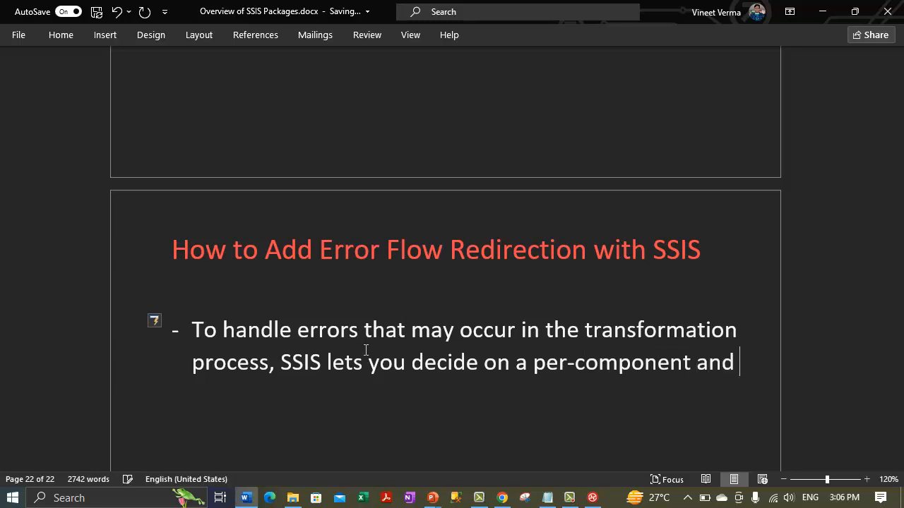
text(per-column basis )
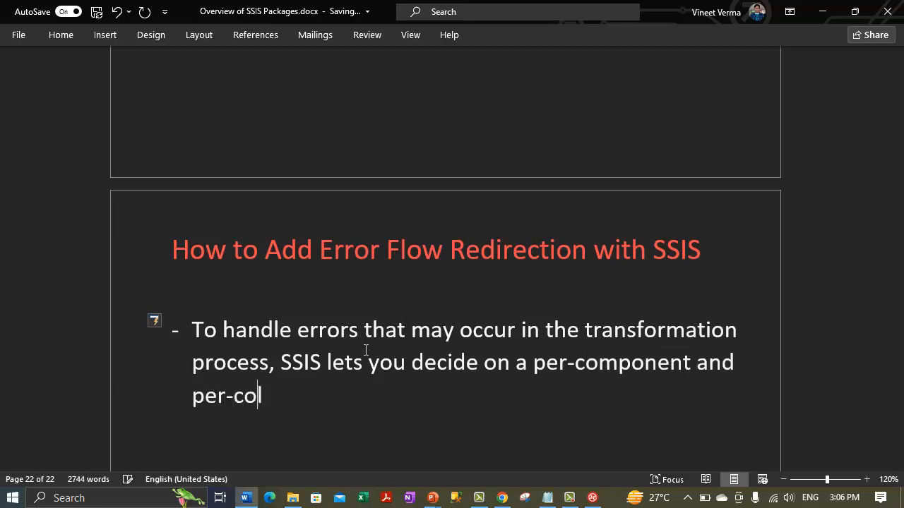
- Complete the first bullet with "how to handle data that Integration Services cannot transform."
text(h)
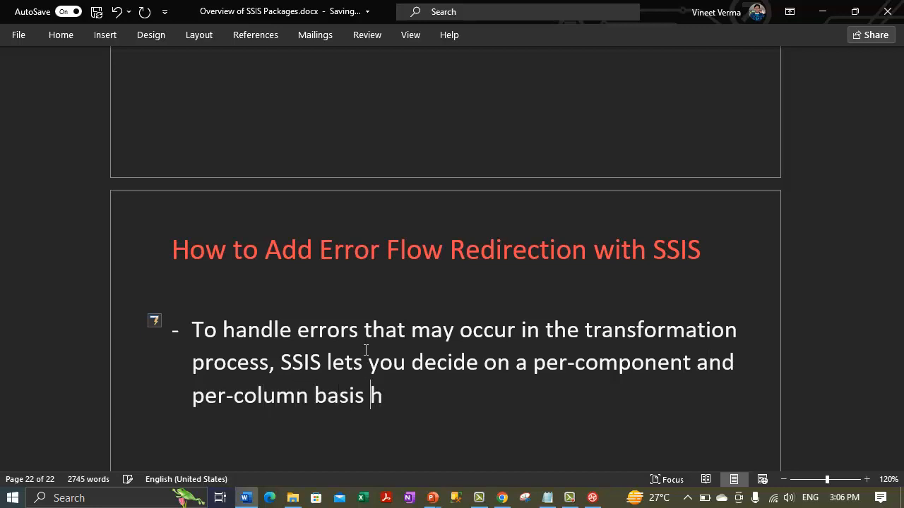
text(ow to handle the)
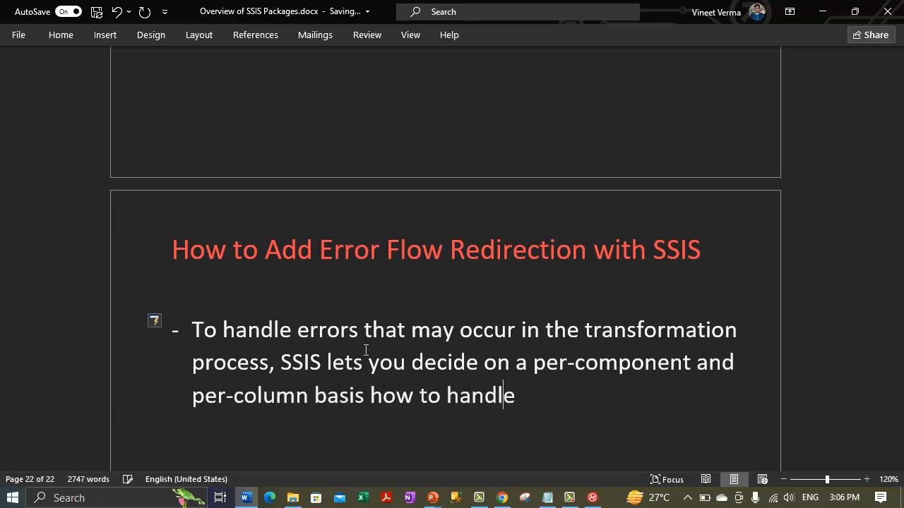
key(BackSpace)
key(BackSpace)
key(BackSpace)
key(BackSpace)
text(data that In)
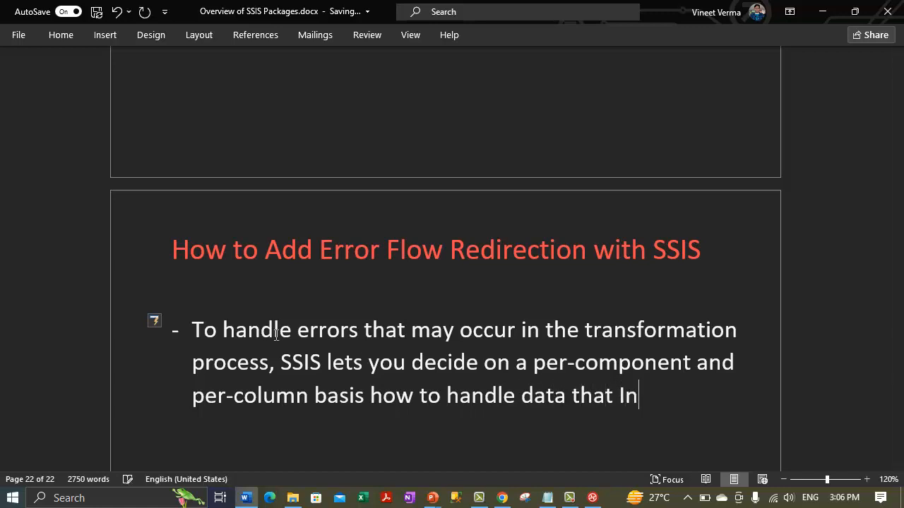
text(tegration Ser)
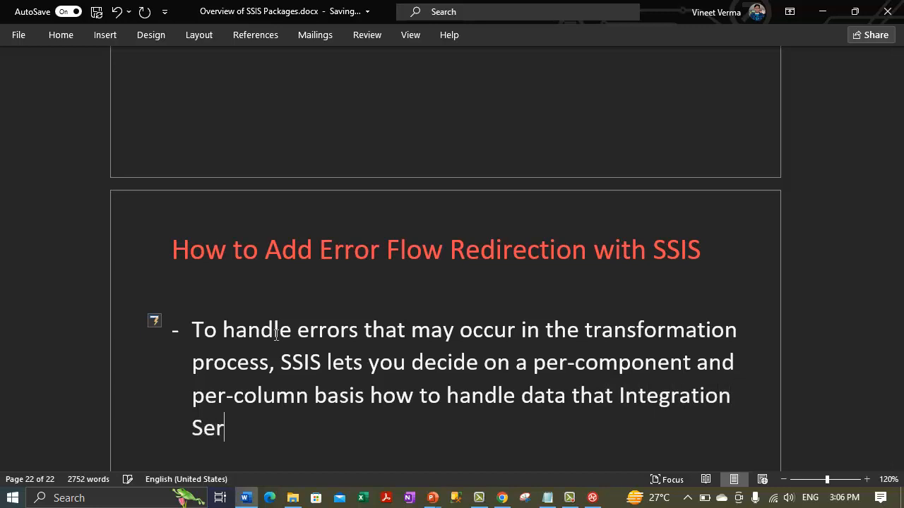
text(vices cannot )
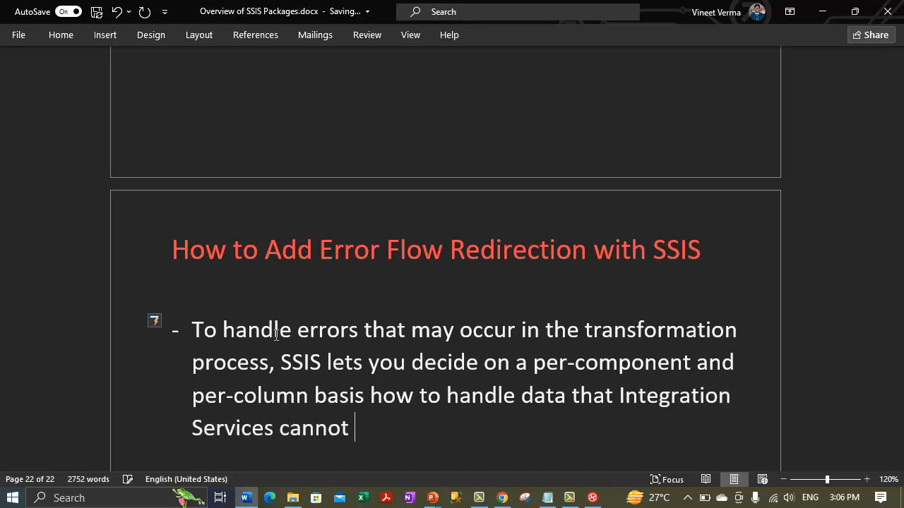
text(transform.)
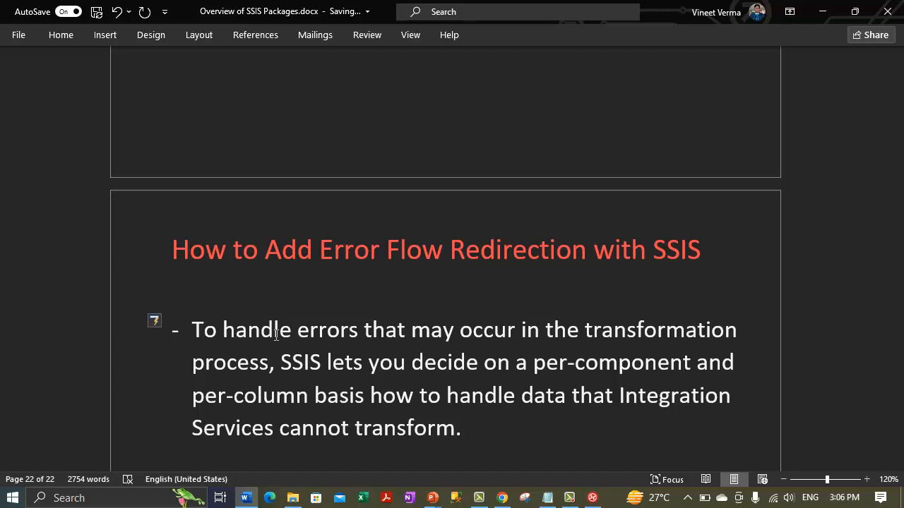
- Start a second bullet with the word "You", separated from the first bullet by an unbulleted blank line
key(Return)
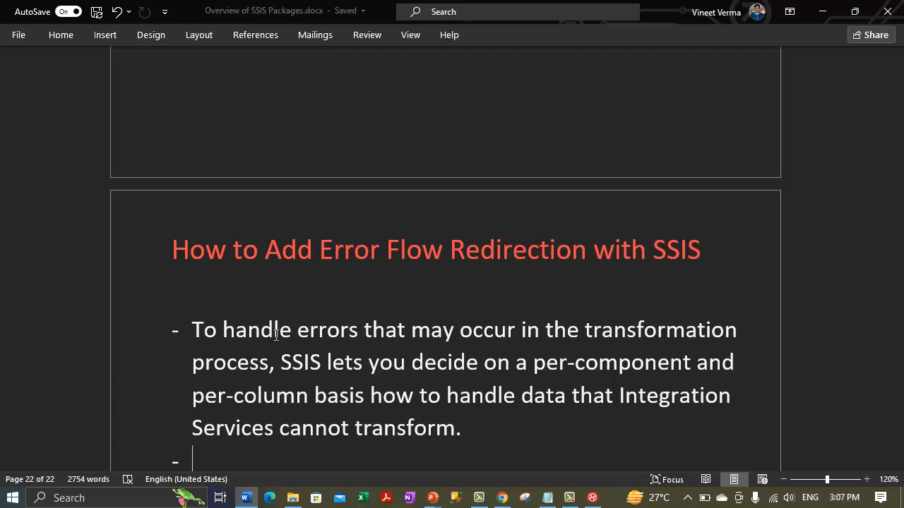
text(You)
key(Return)
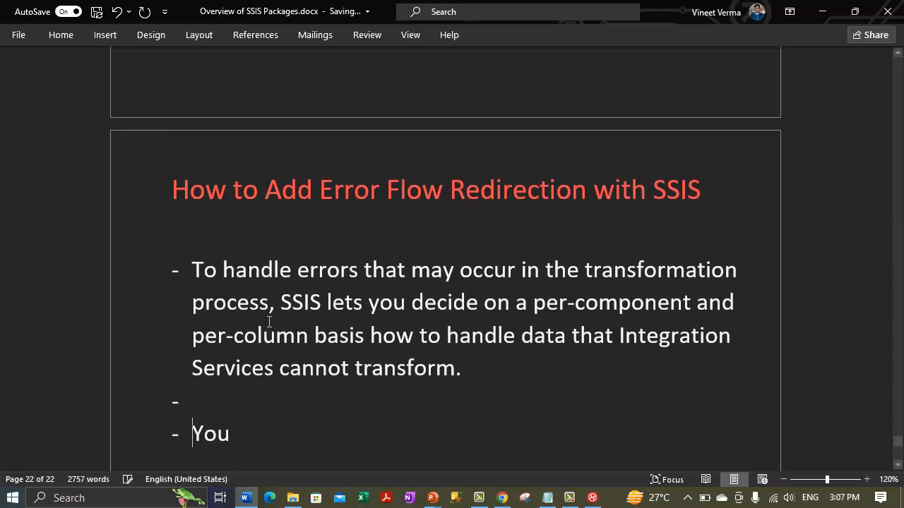
key(Up)
key(BackSpace)
key(Down)
key(End)
- Continue the second bullet after "You" with "can choose to ignore a failure in certain columns"
text(can cho)
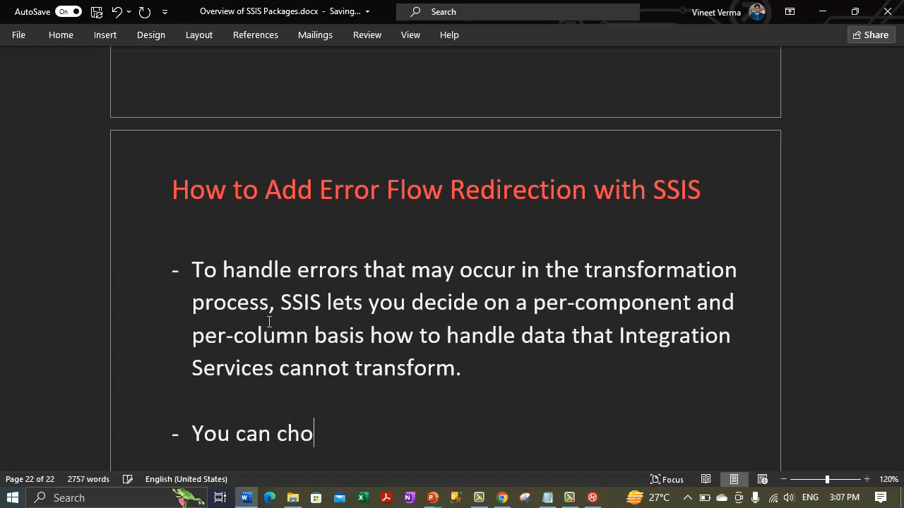
text(ose to i)
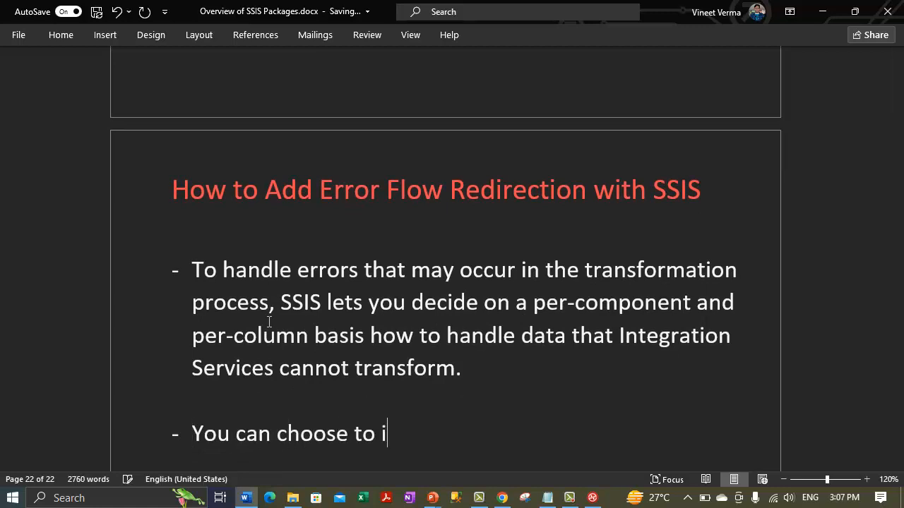
text(gnore a)
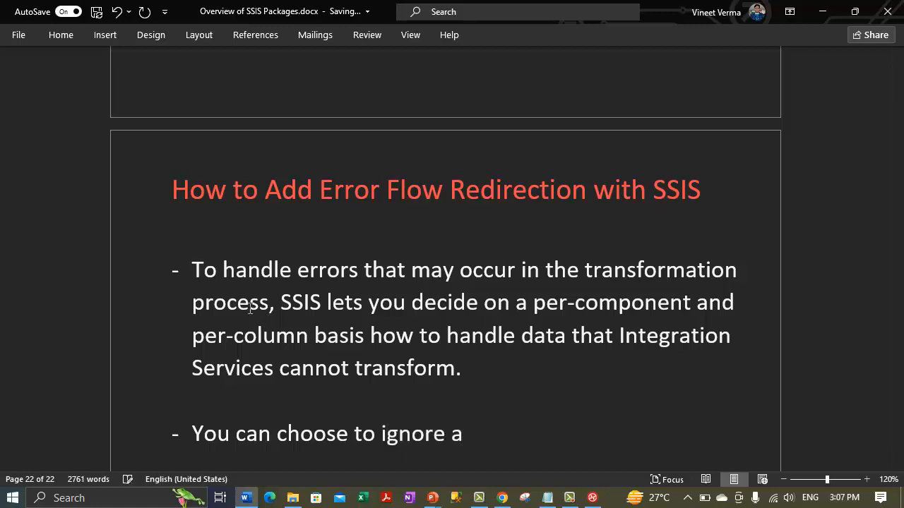
text( fa)
key(BackSpace)
text(failure)
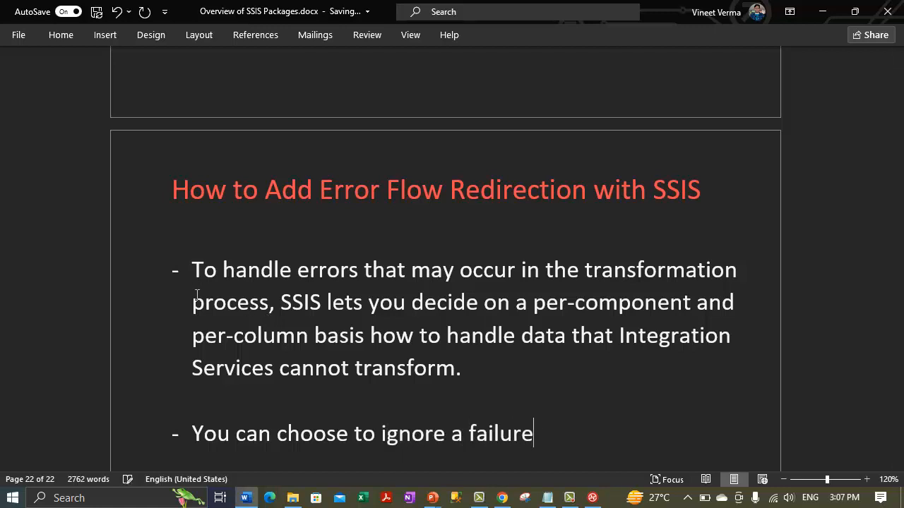
text( in certain columns)
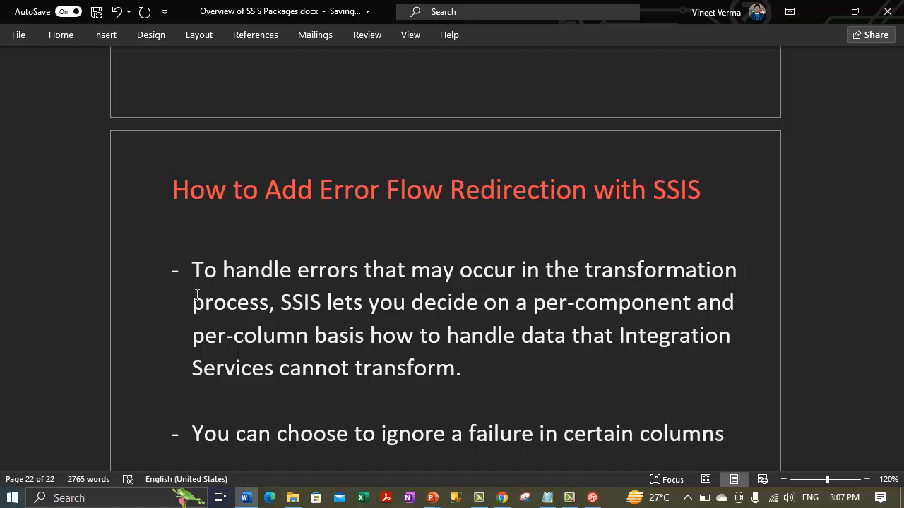
- Complete the second bullet with ", redirect the entire failed flow, or fail the component."
text(, redirec)
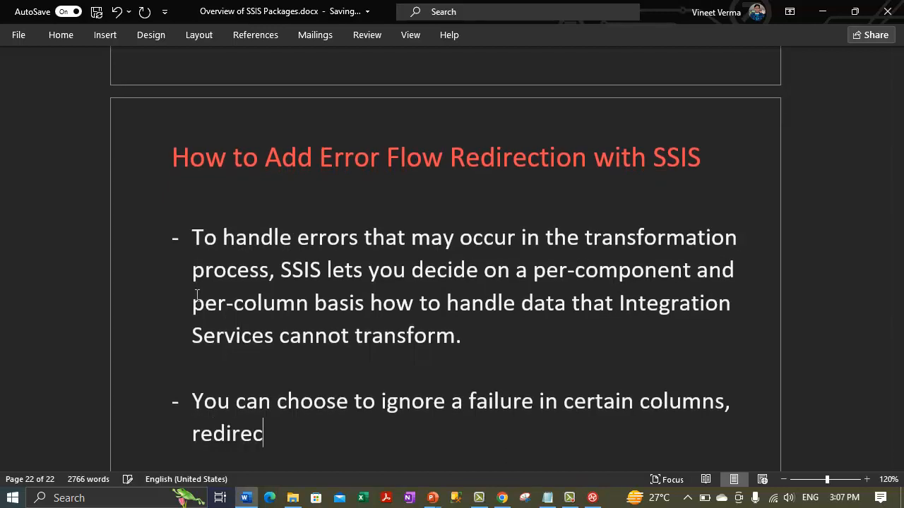
text(t the e)
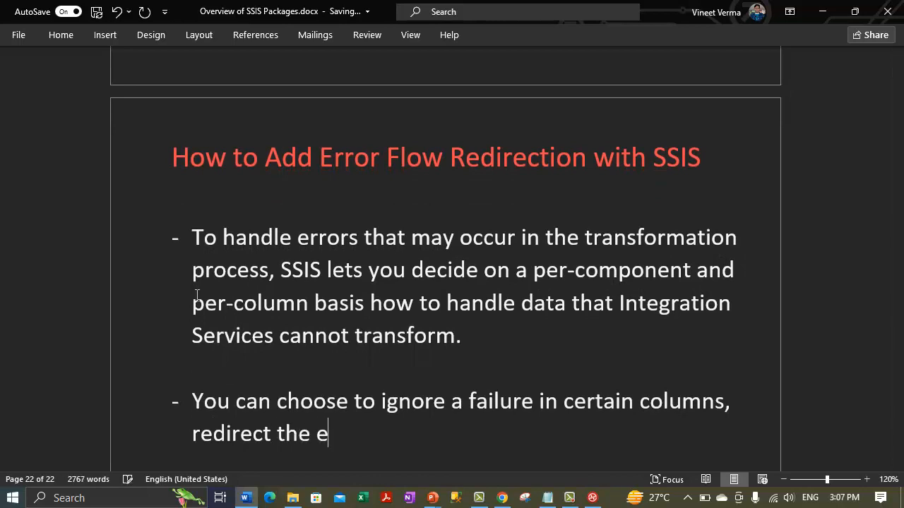
text(ntire failed flow)
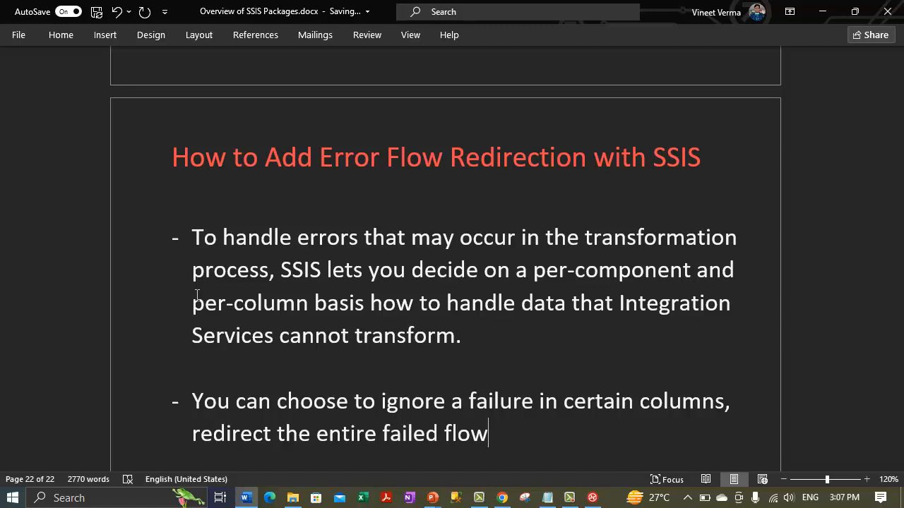
text(, or fail the comp)
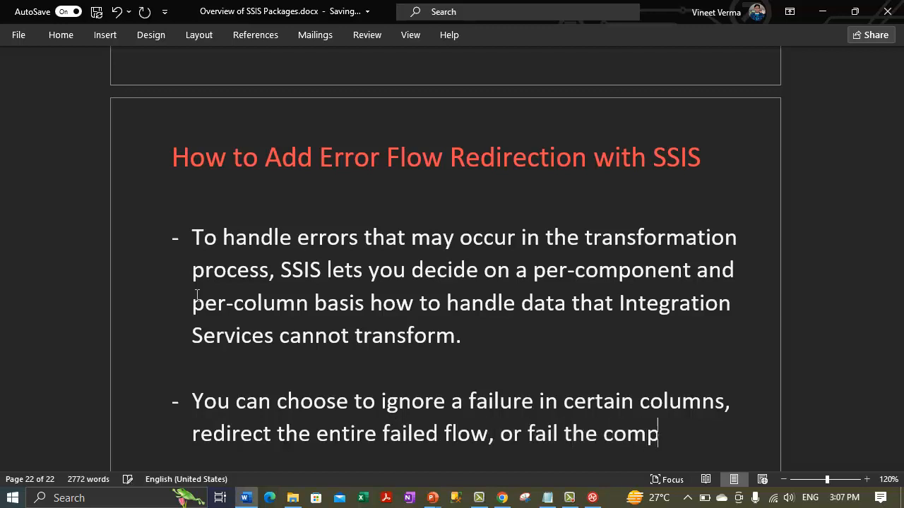
text(onent.)
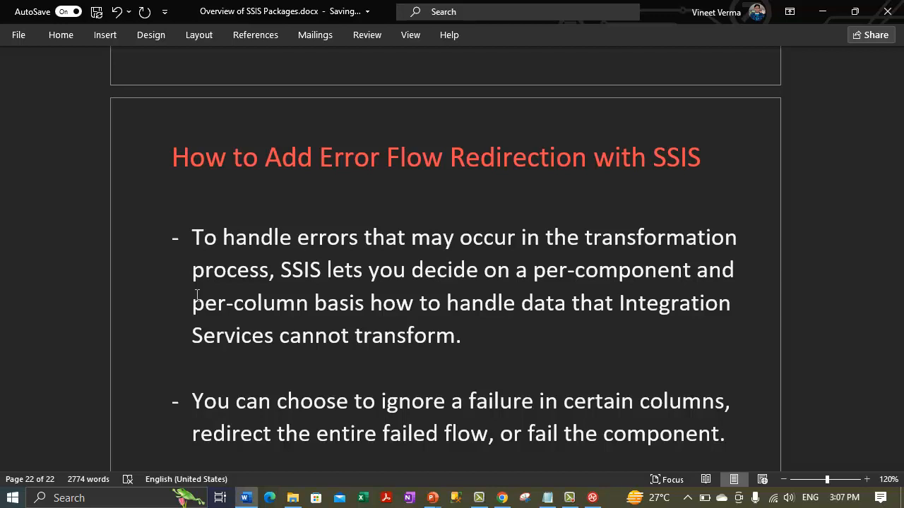
- Begin the third bullet with "By default, components in Integration Services"
scroll(197, 295, down, 1)
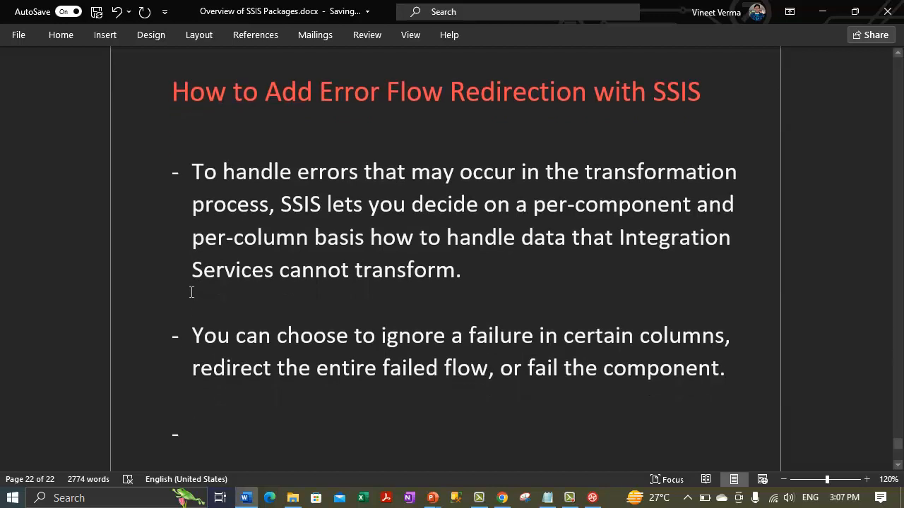
text(By default)
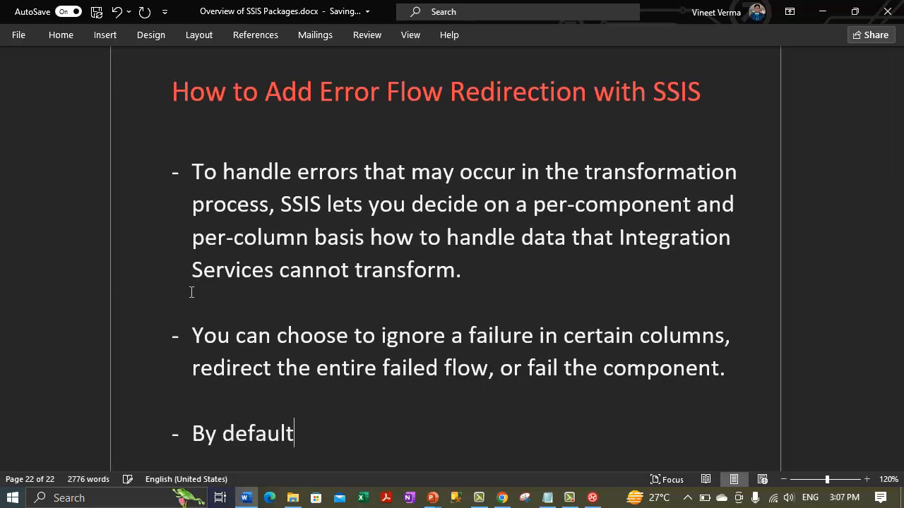
text(, compo)
key(BackSpace)
text(ponnets)
key(BackSpace)
key(BackSpace)
key(BackSpace)
key(BackSpace)
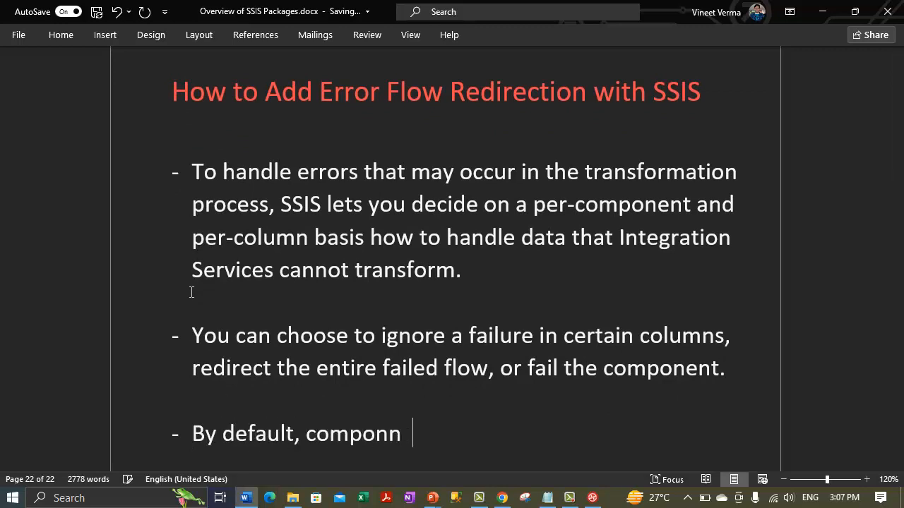
text(ents in Integ)
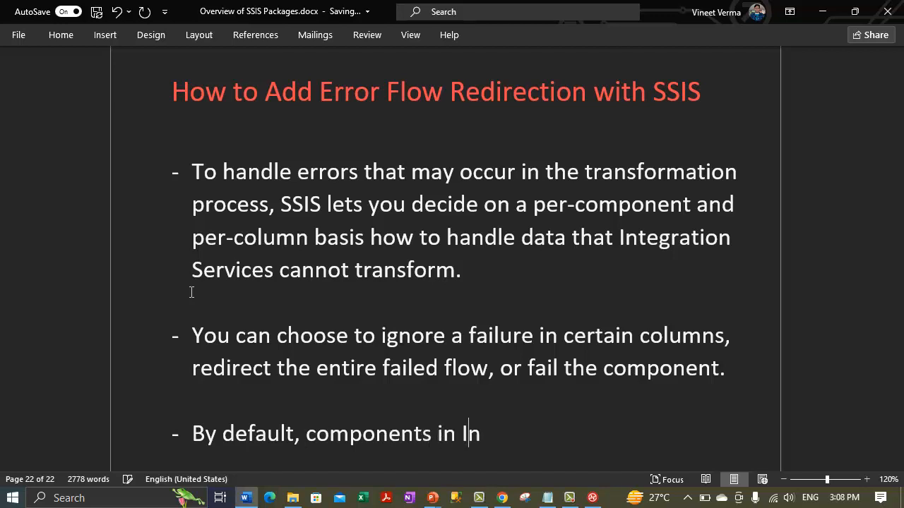
text(ration Ser)
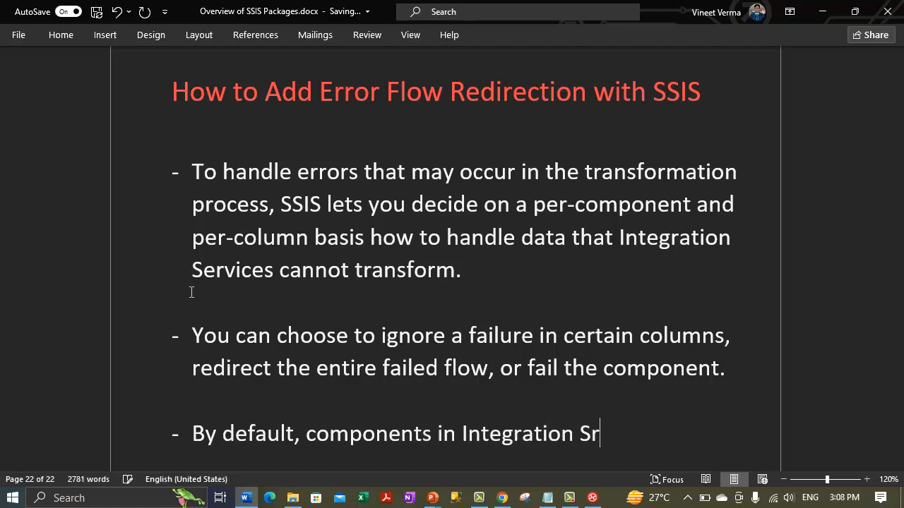
key(BackSpace)
text(ervices )
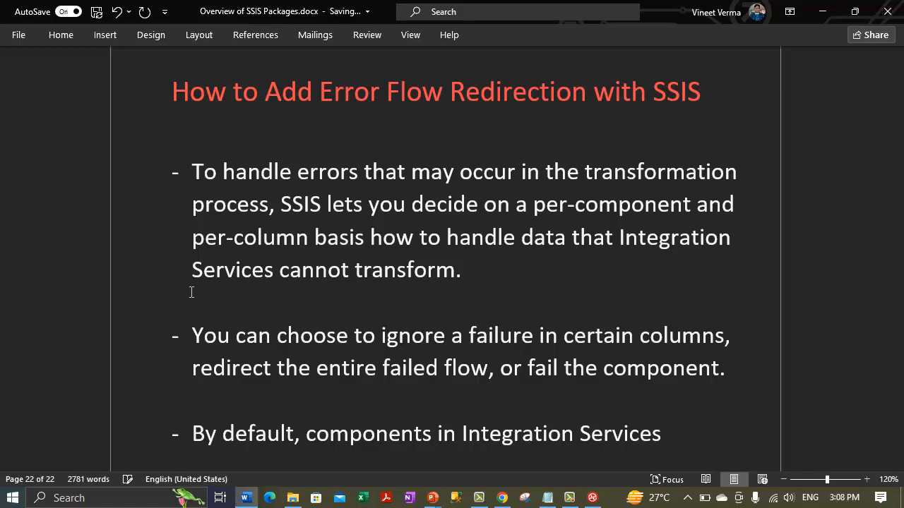
- Continue the third bullet after "Integration Services" with "are configured to fail when error occur."
text(are confgured)
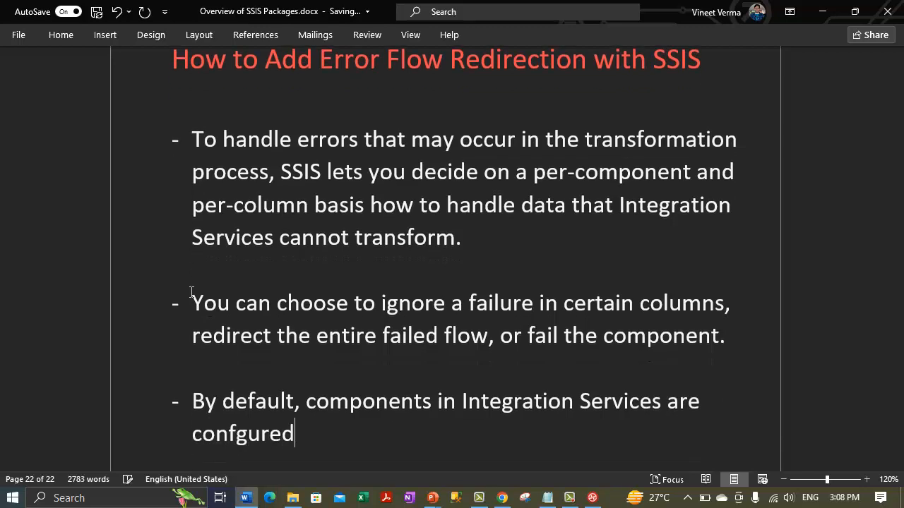
key(BackSpace)
key(BackSpace)
key(BackSpace)
key(BackSpace)
key(BackSpace)
text(igured to fail )
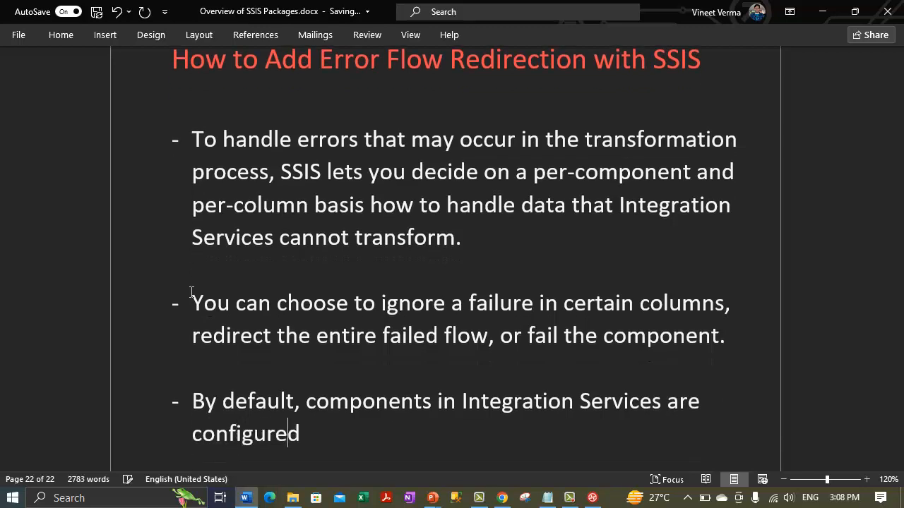
text(whe)
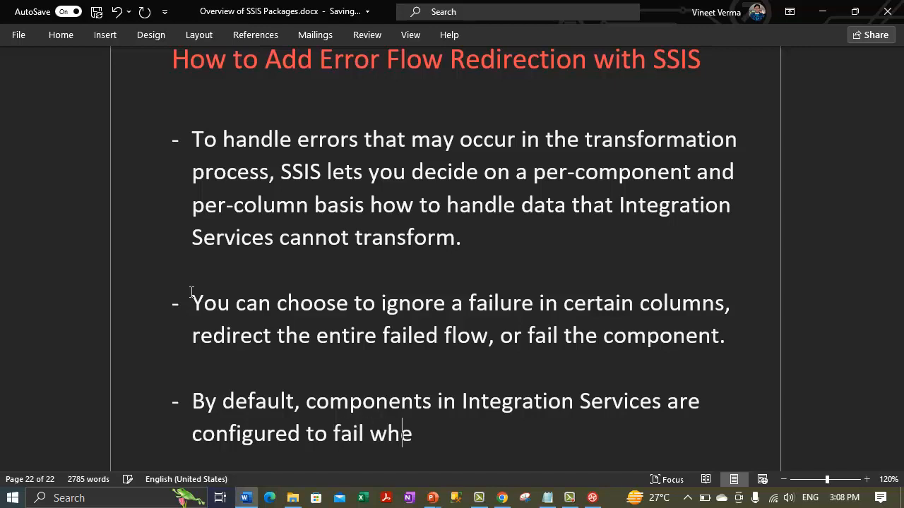
text(n error occur.)
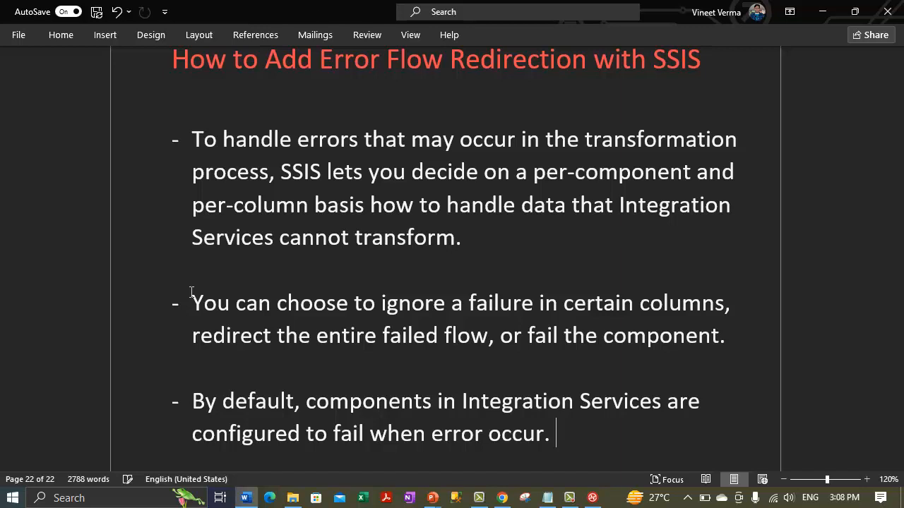
- Complete the third bullet with the sentence "The fail component in turn causes the package to fail and processing then stops."
text( The )
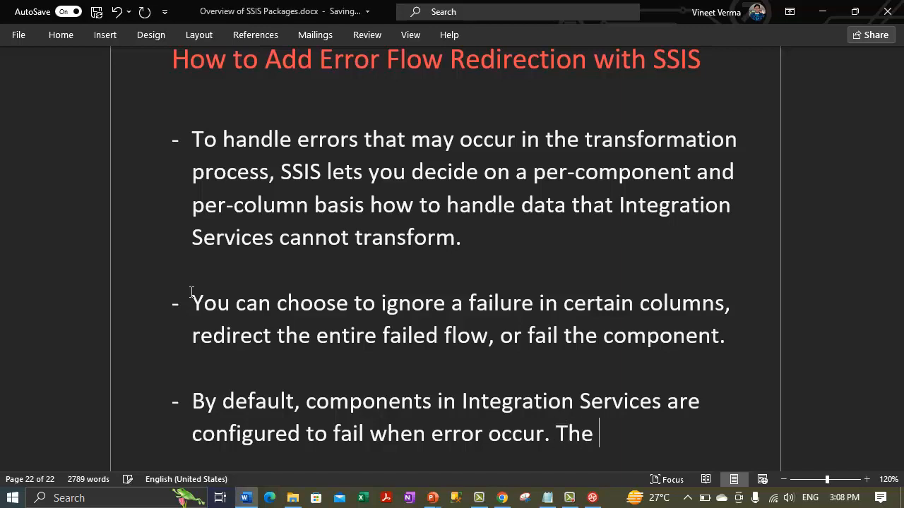
text(fail componen)
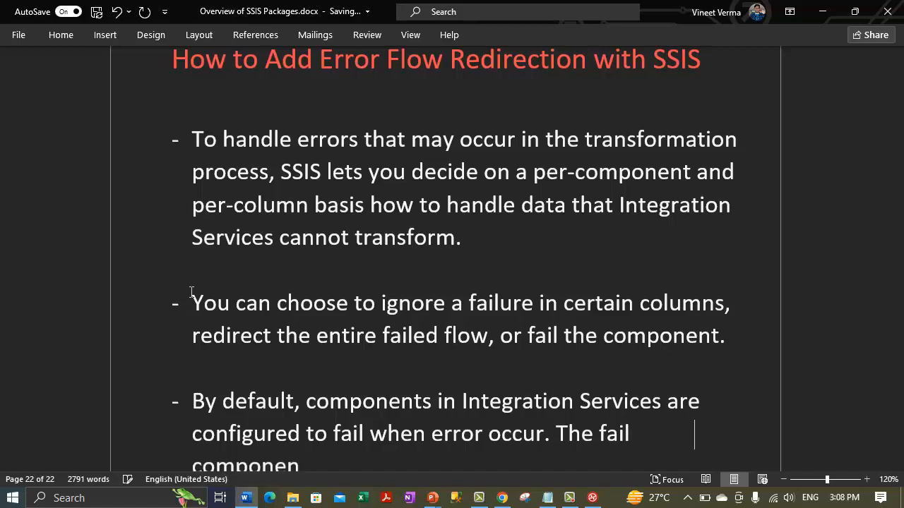
text(t in turn)
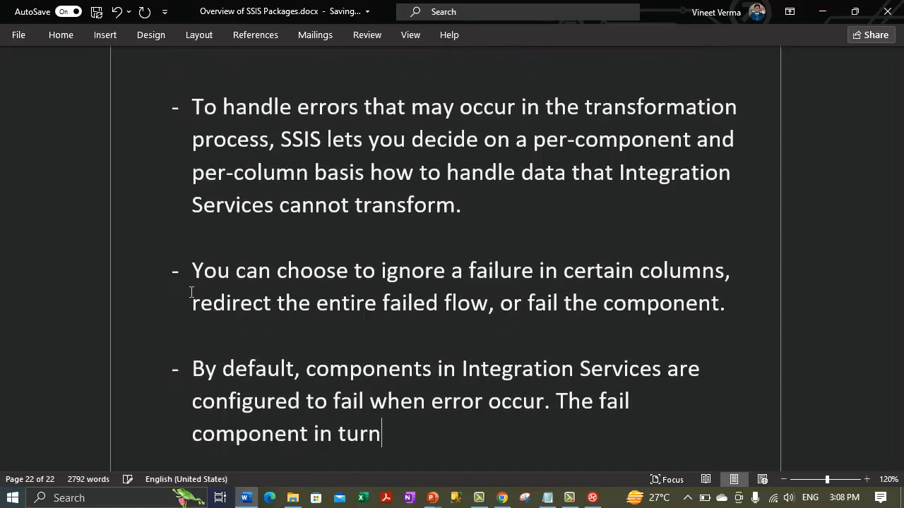
text( causes the package to fail)
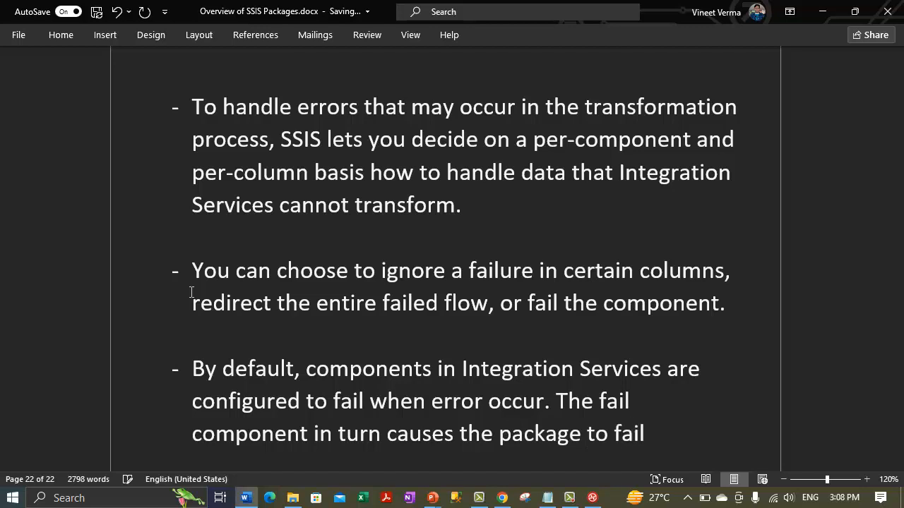
text( and p)
text(roces)
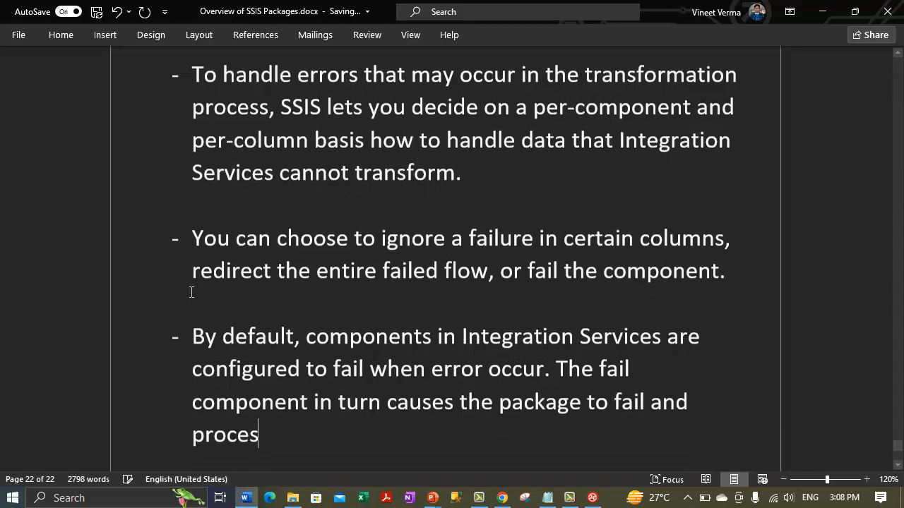
text(sing then stops.)
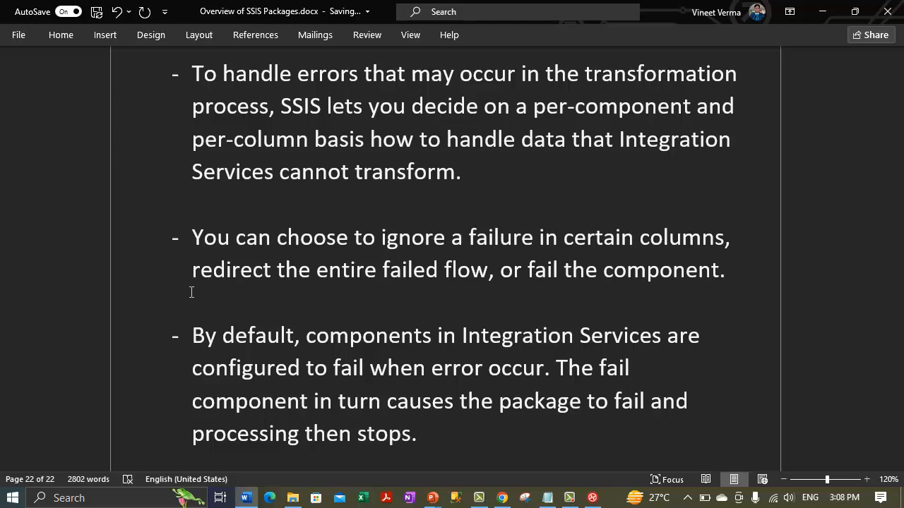
- Start a fourth bullet with "Rather than letting", separated from the third bullet by an unbulleted blank line
key(Return)
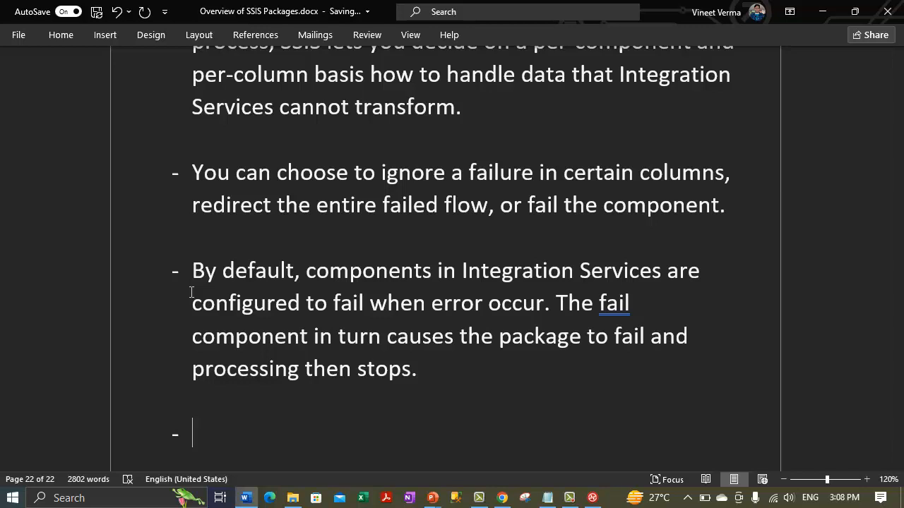
text(In)
key(BackSpace)
key(BackSpace)
key(BackSpace)
text(Rather t)
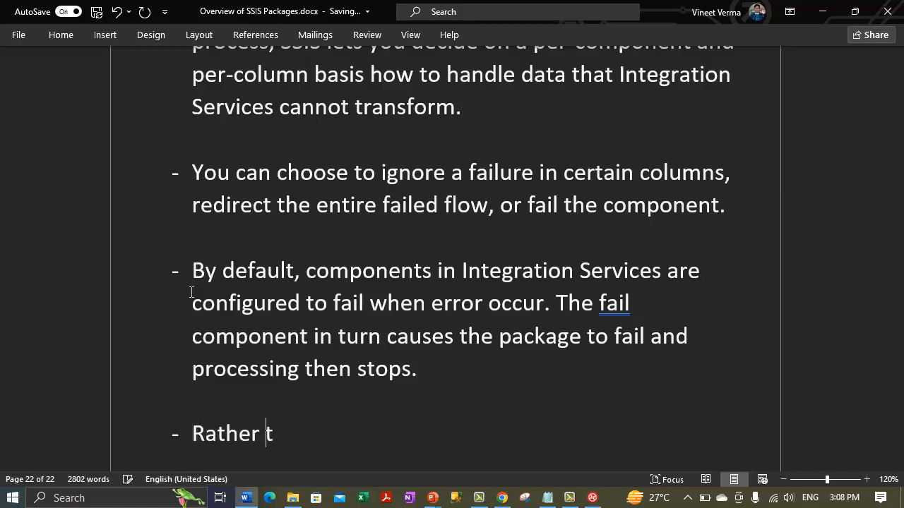
text(han leeting)
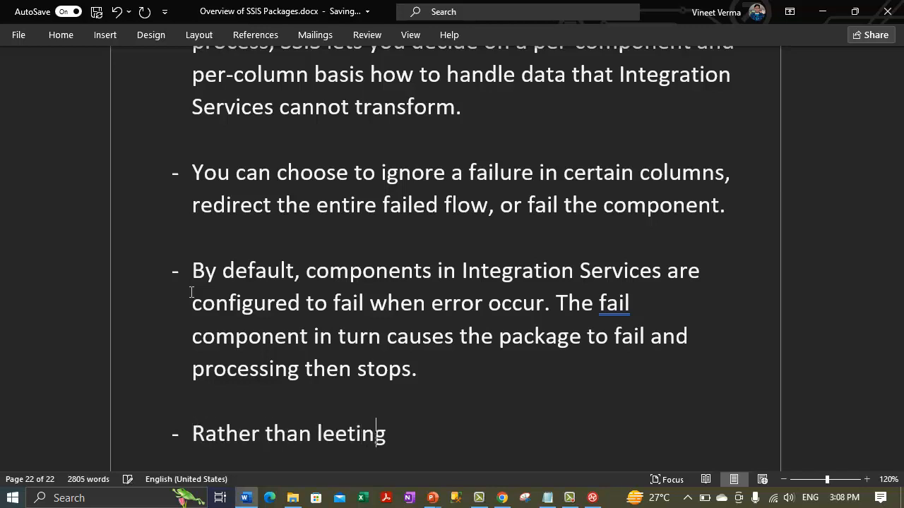
key(ctrl+BackSpace)
text(leeting)
key(ctrl+BackSpace)
text(letting)
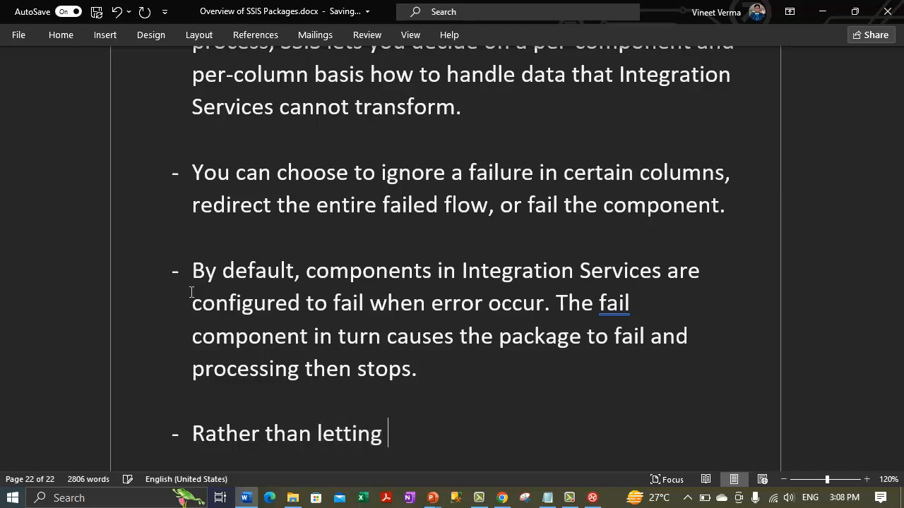
- Continue the fourth bullet with "failures stop package execution, you may configure"
text( failures )
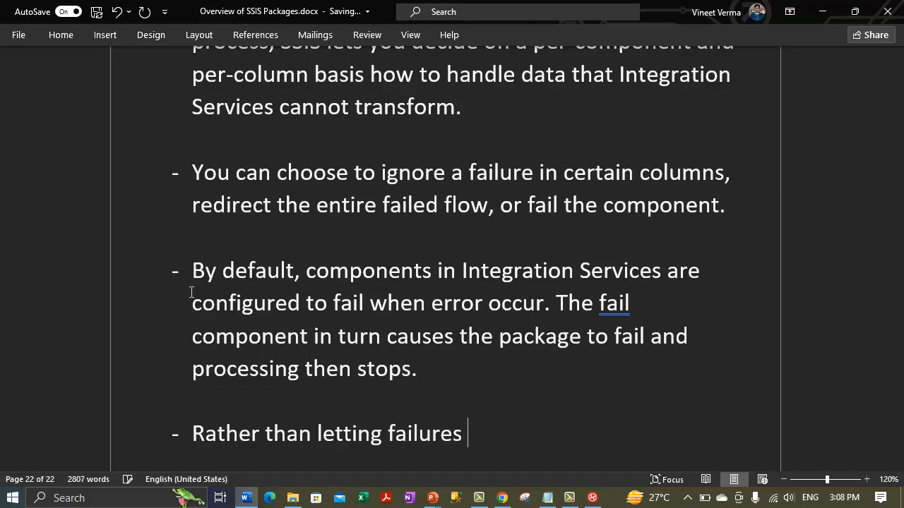
text(stop package ex)
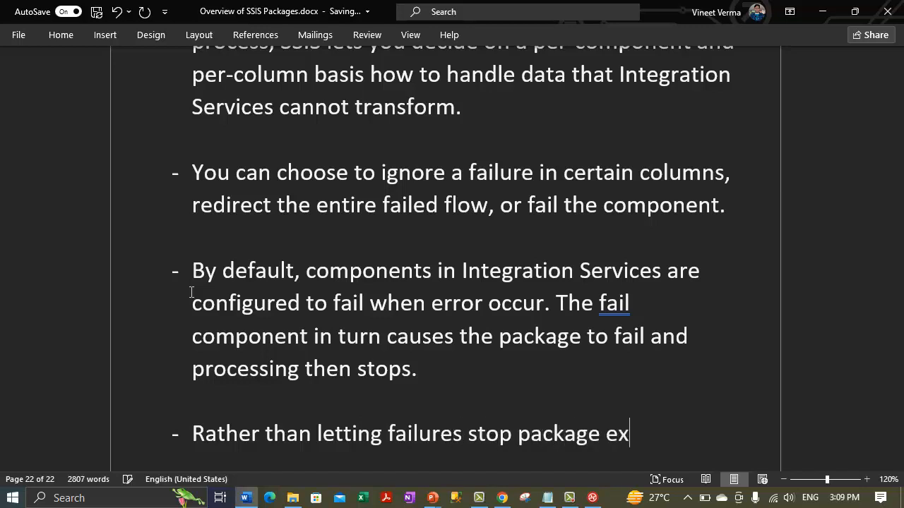
text(ecution, )
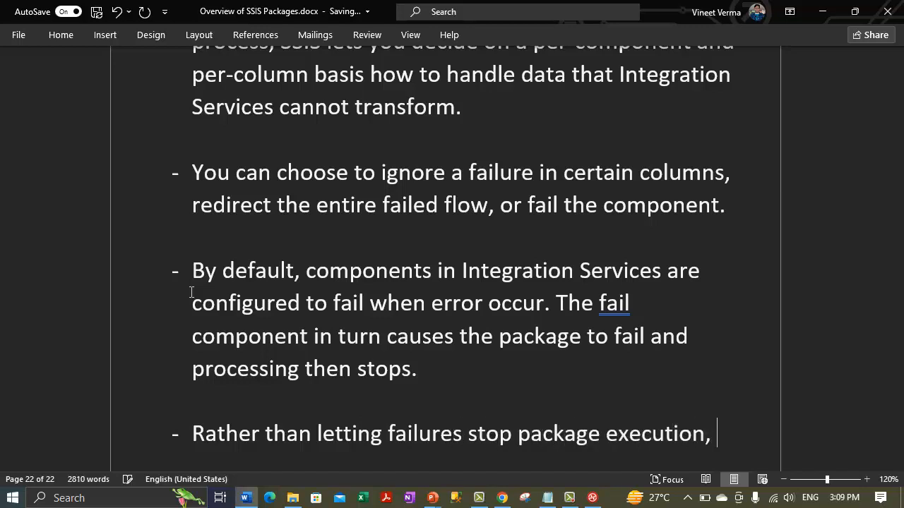
text(you may )
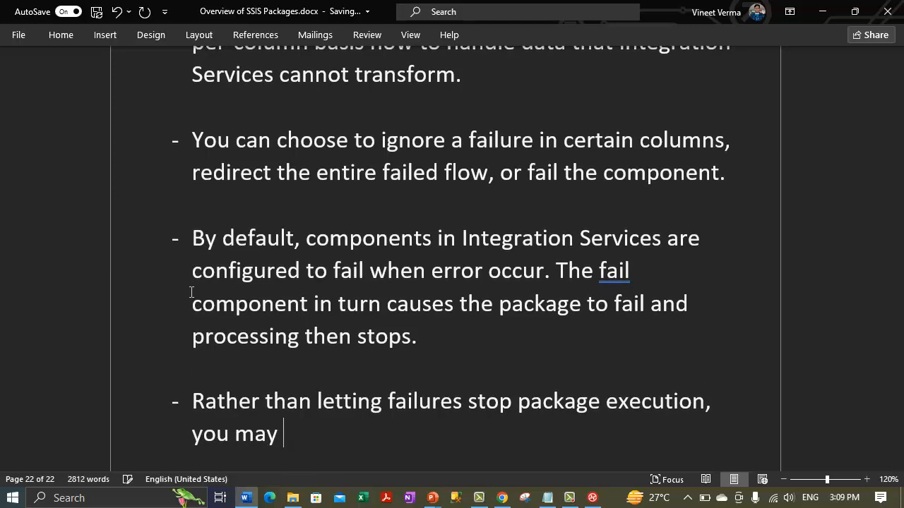
text(configure )
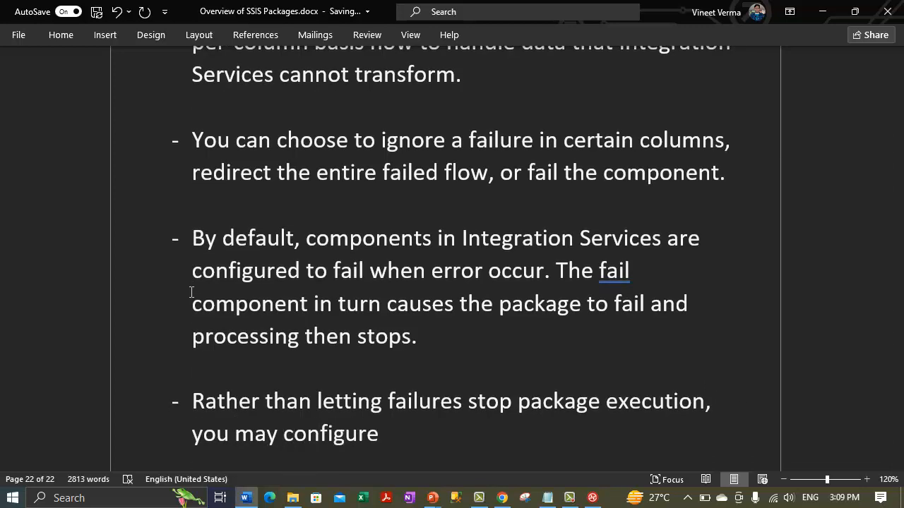
- Extend the fourth bullet after "configure" with "and handle potential processing"
text(and handle po)
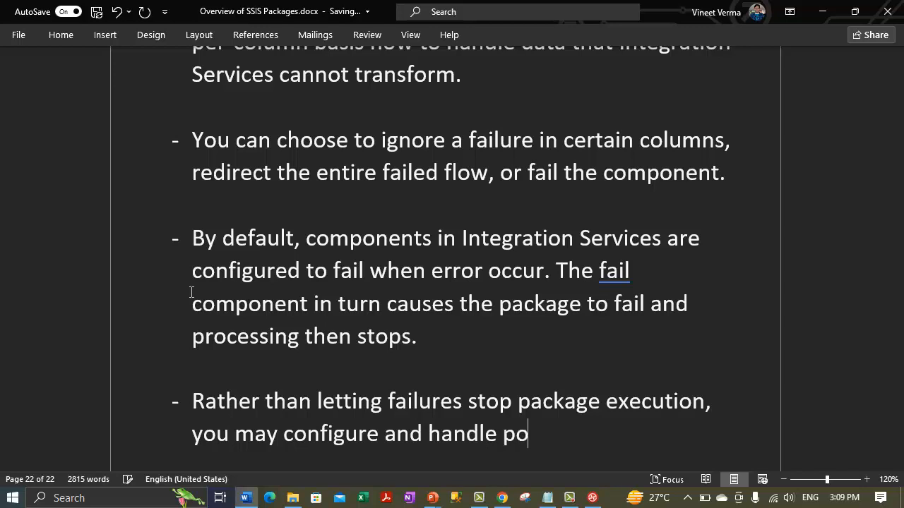
text(rtenti)
key(ctrl+BackSpace)
text(port)
key(BackSpace)
key(BackSpace)
text(tential )
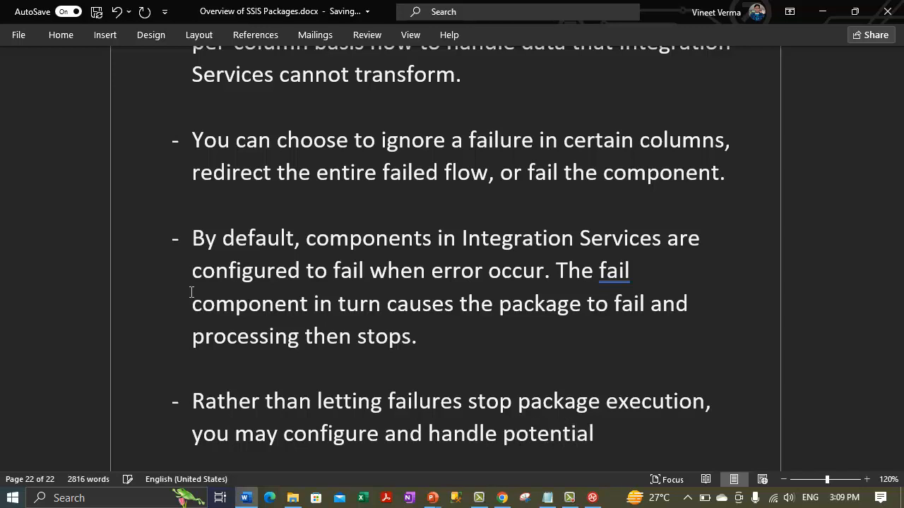
text(or)
key(BackSpace)
text(p)
key(BackSpace)
key(BackSpace)
text(processing )
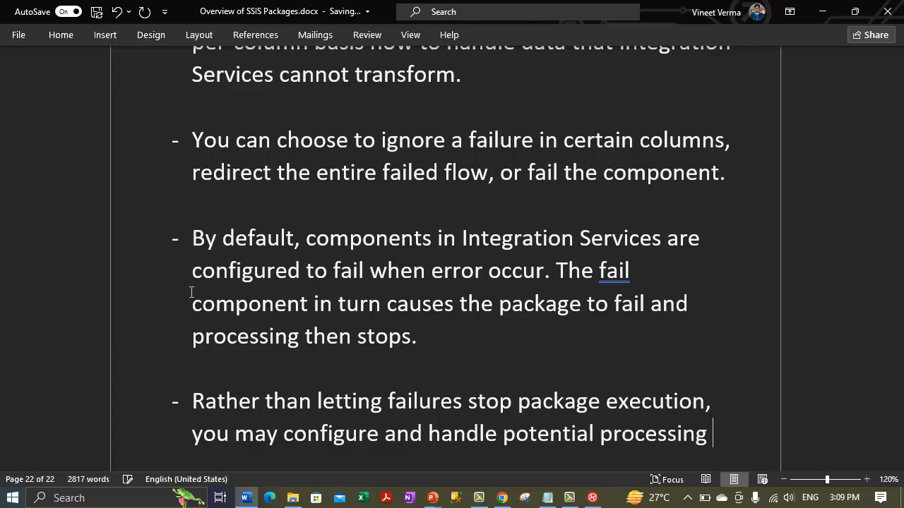
- Complete the fourth bullet with "errors as they occur."
text(erros)
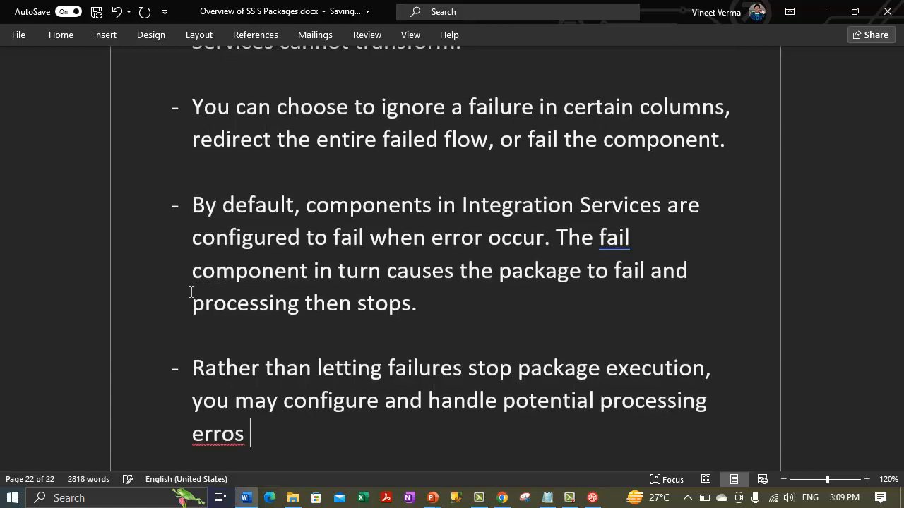
key(BackSpace)
key(BackSpace)
key(BackSpace)
text(rs as they )
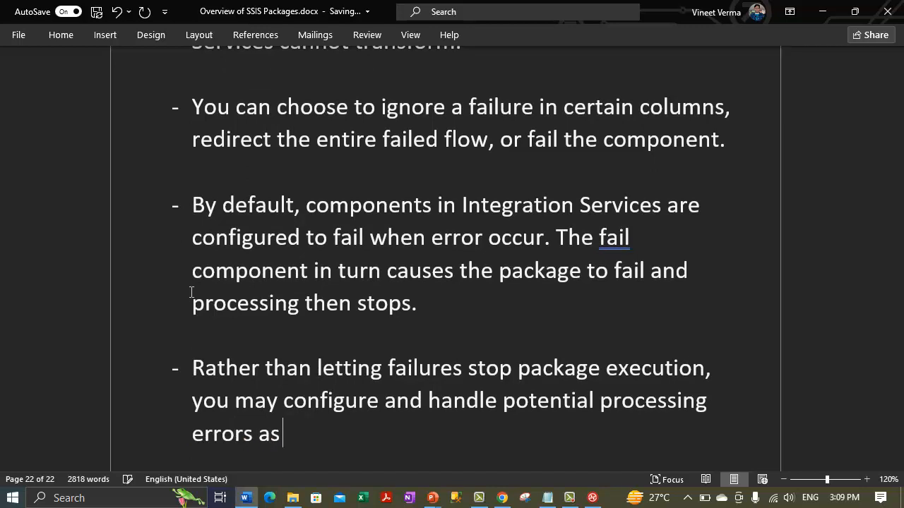
text(occir.)
key(BackSpace)
key(BackSpace)
key(BackSpace)
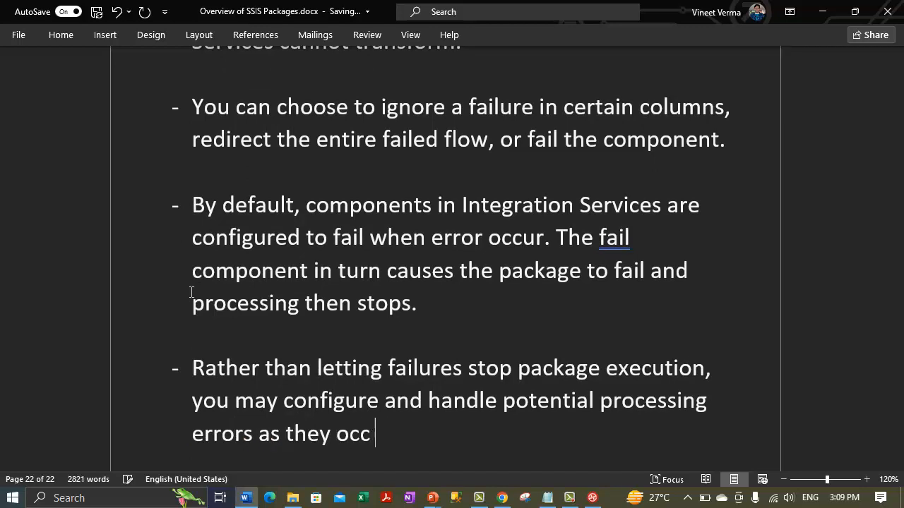
text(ur.)
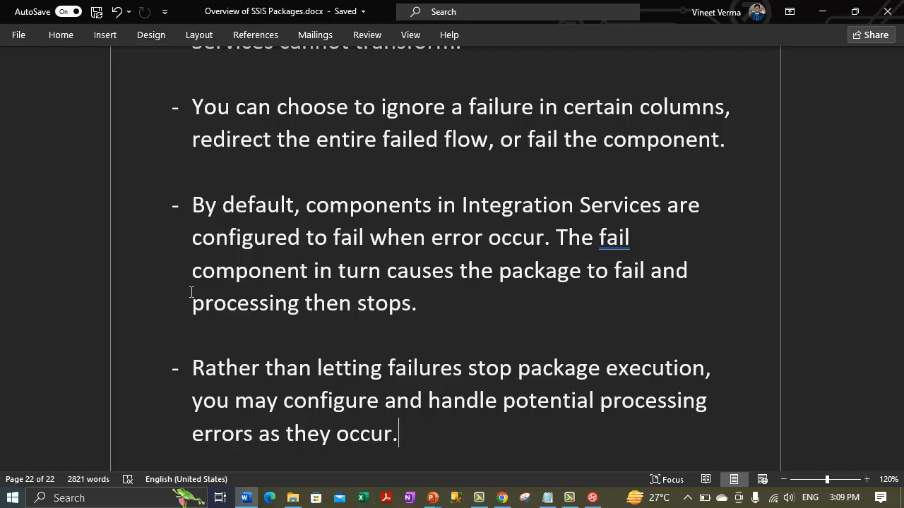
- Go back to the second bullet and highlight the words "to ignore a failure in" for review
key(Up)
key(Up)
key(Up)
key(Up)
key(Up)
key(Up)
key(Up)
key(Up)
key(Down)
key(Down)
key(Up)
key(Up)
key(Up)
key(Up)
key(Up)
key(Down)
key(ctrl+Left)
key(ctrl+Left)
key(ctrl+shift+Right)
key(ctrl+shift+Right)
key(ctrl+shift+Right)
key(ctrl+shift+Right)
key(ctrl+shift+Right)
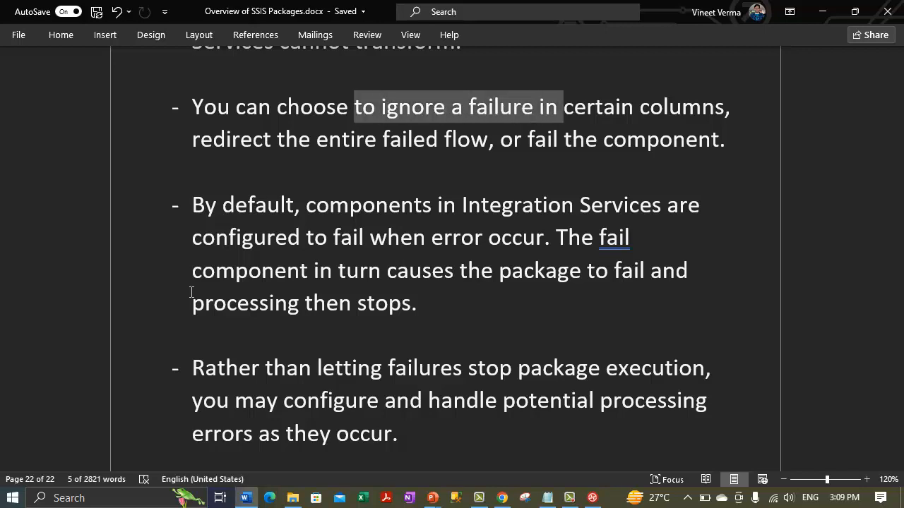
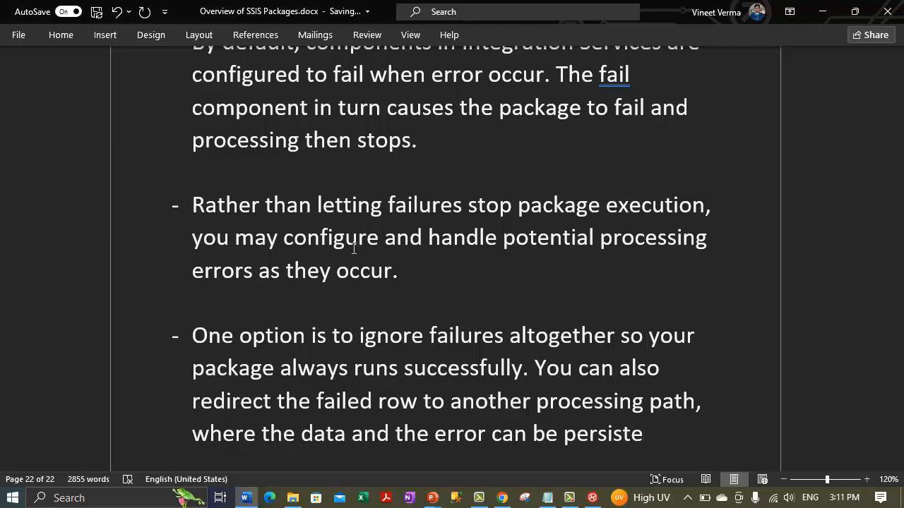
- Complete the last sentence of the fifth bullet so that it ends with "persisted or reprocessed."
text(r reprocessed.)
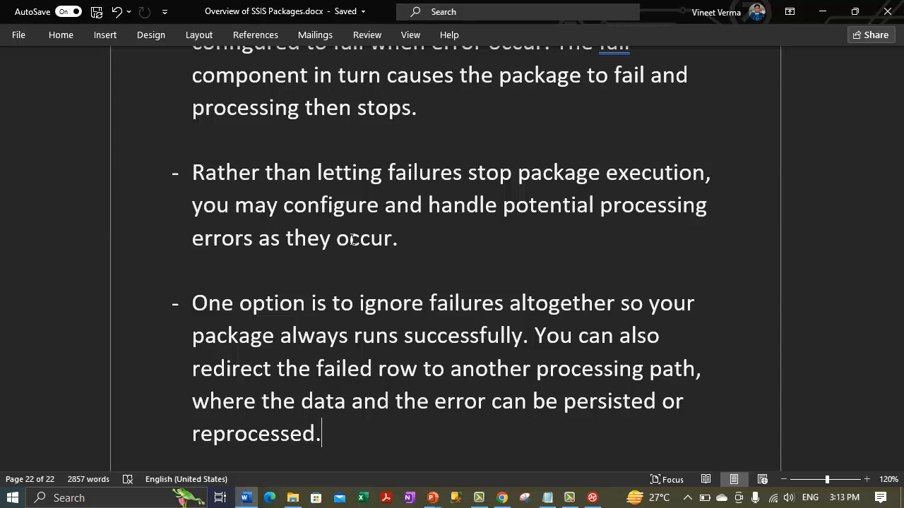
- Below the fifth bullet, start an unbulleted line reading "Step 1 : Copy the Lesson3.dtsx package"
key(Return)
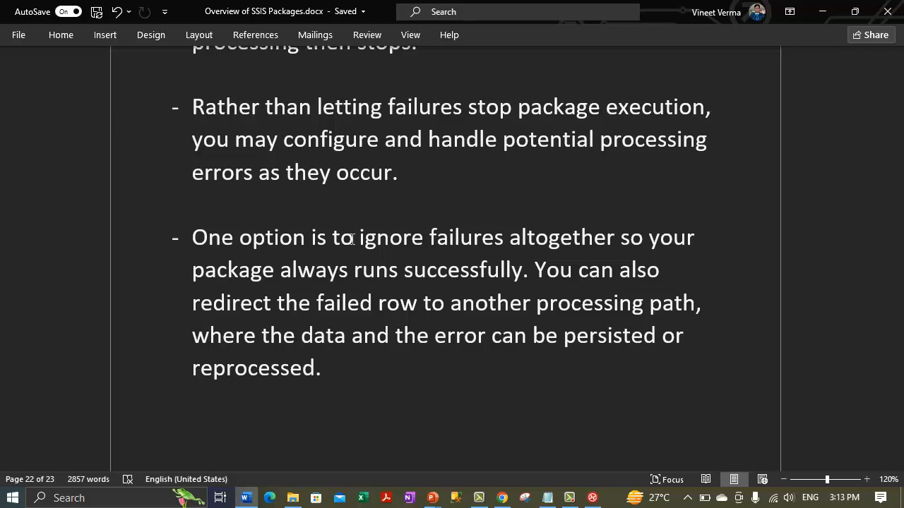
click(318, 419)
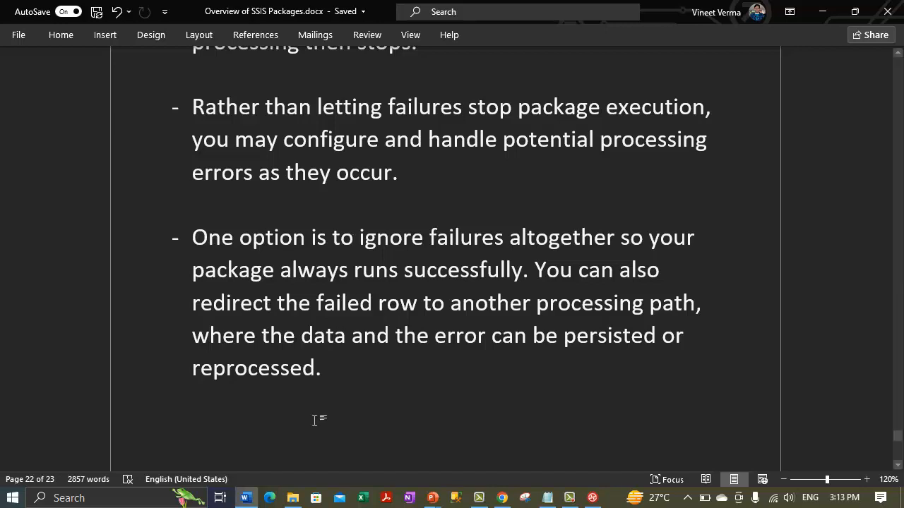
key(BackSpace)
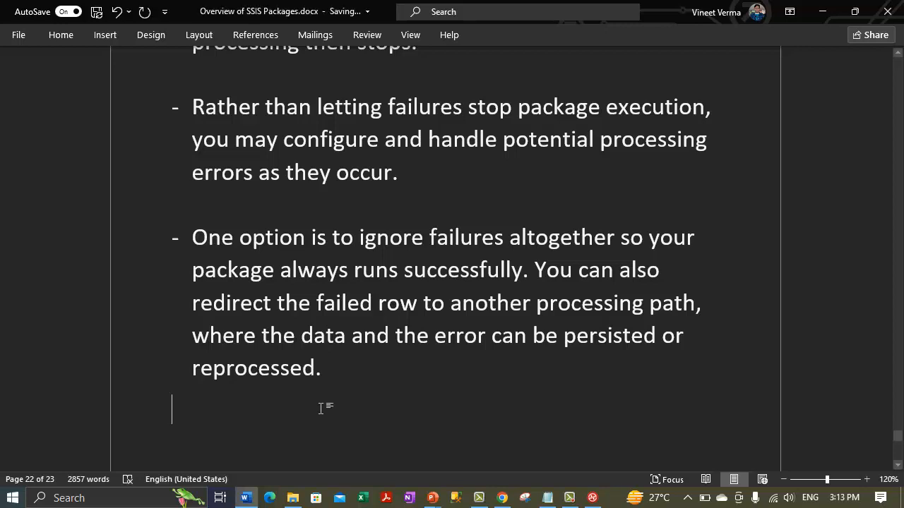
key(Return)
text(S)
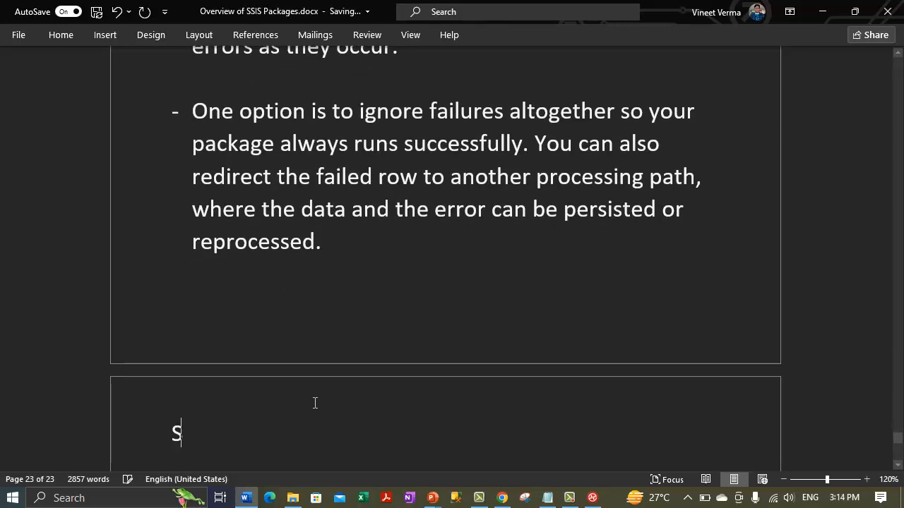
text(tep 1 : )
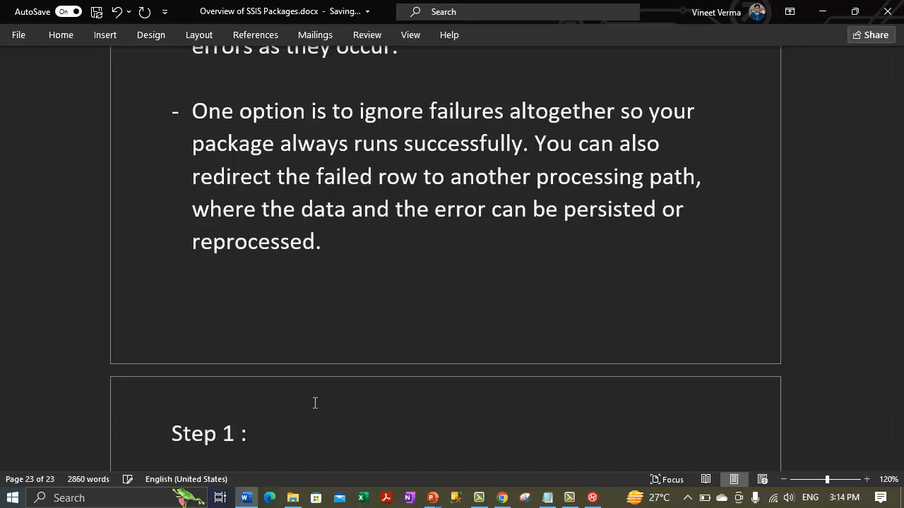
text(Copy )
text(the Les)
text(sson)
key(BackSpace)
key(BackSpace)
key(BackSpace)
text(on)
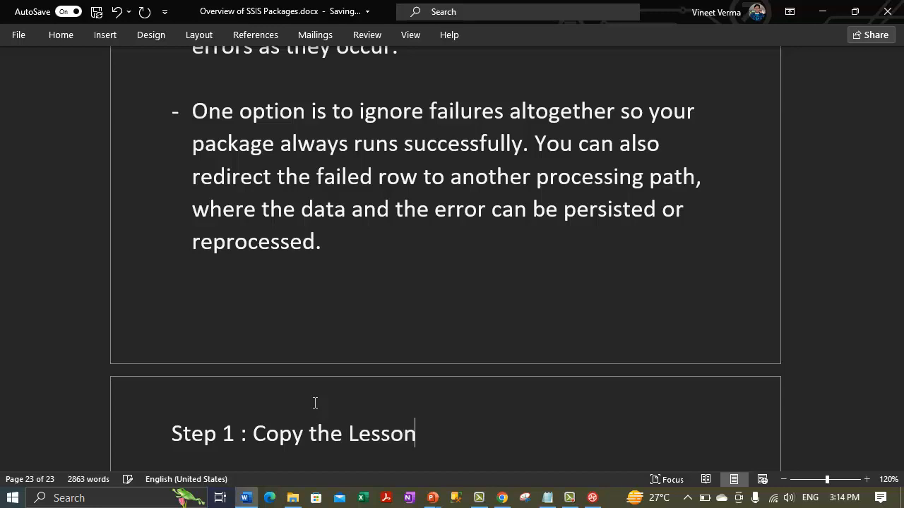
text(3.dtsx package)
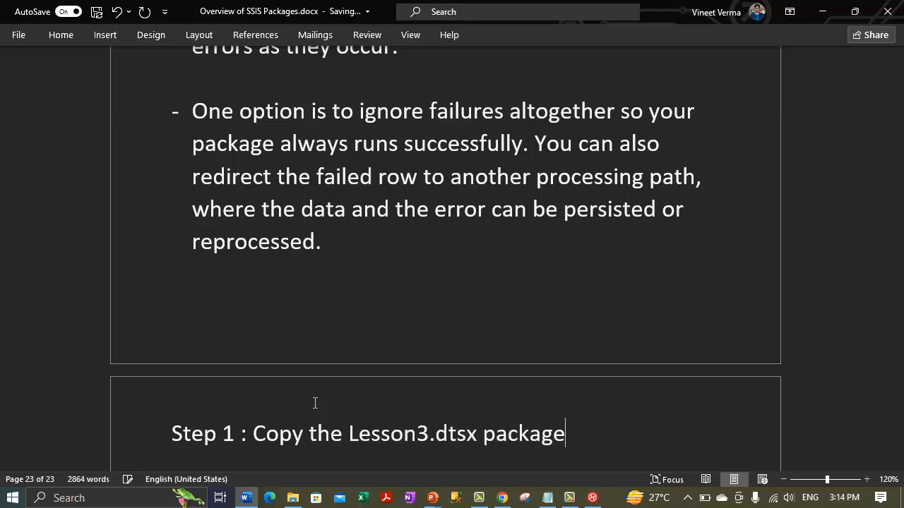
- Start a new line under Step 1 with the label "Step 2 :"
key(Return)
text(Step)
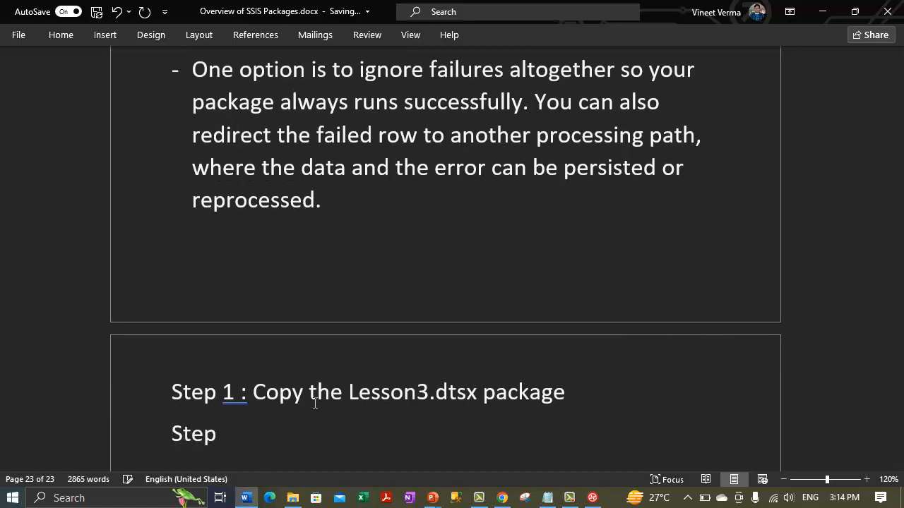
key(Up)
key(BackSpace)
key(Down)
scroll(315, 403, down, 1)
text(2 :)
- Remove the space before the colon in the Step 1 and Step 2 labels
key(Up)
key(Left)
key(Left)
key(Left)
key(Left)
key(Down)
key(Up)
key(Right)
key(Right)
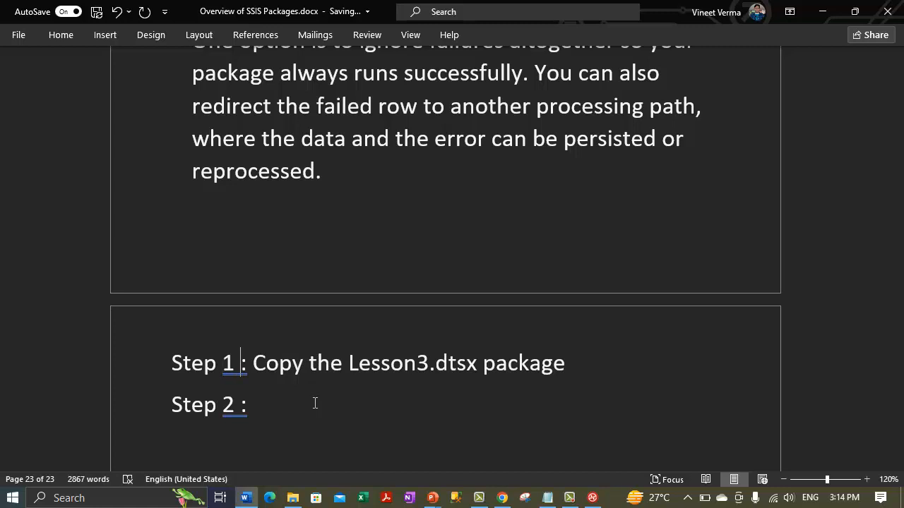
key(BackSpace)
key(Down)
key(BackSpace)
key(Right)
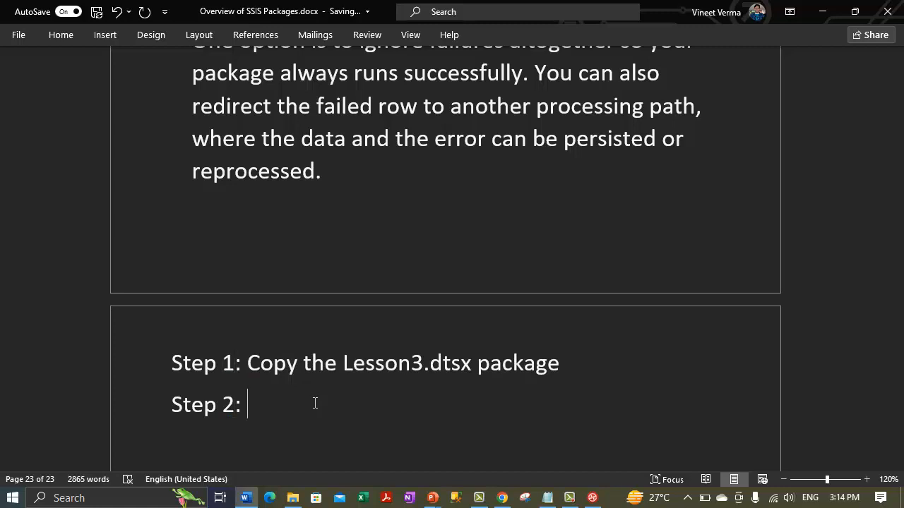
- Complete Step 2 with "Create the corrupted file" and add the line "Step 3: Add error flow redirection"
text(Create th)
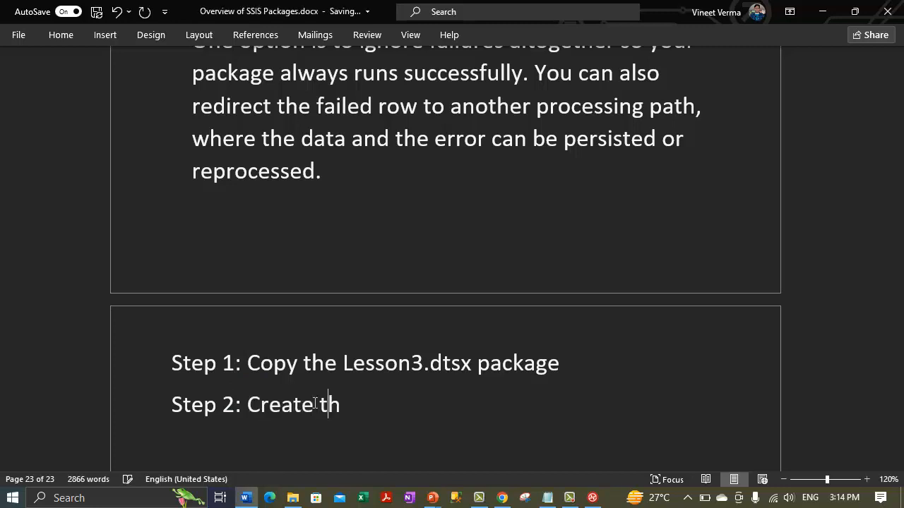
text(e corrupted file)
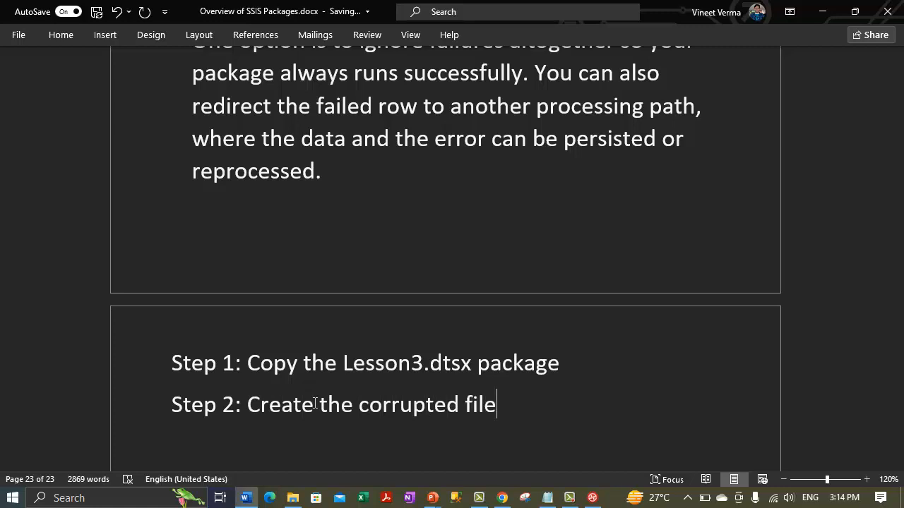
key(Return)
text(Step 3: Add)
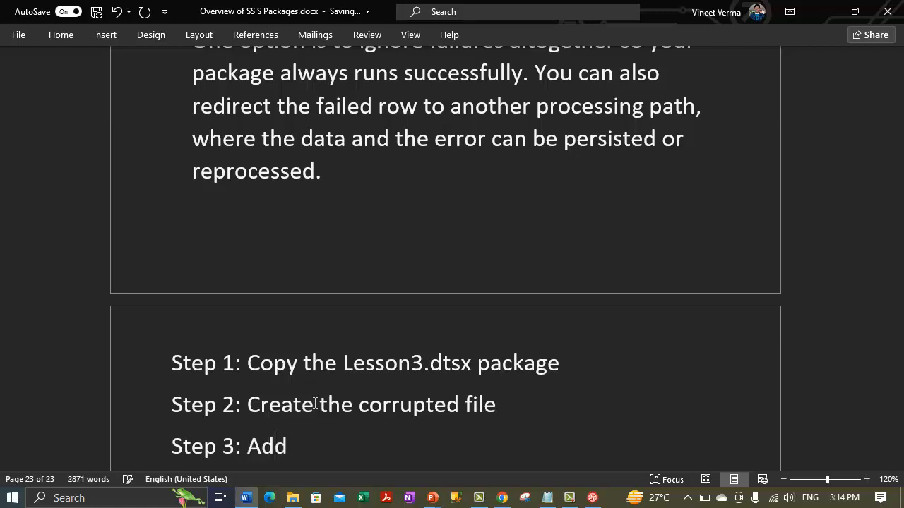
text( error f)
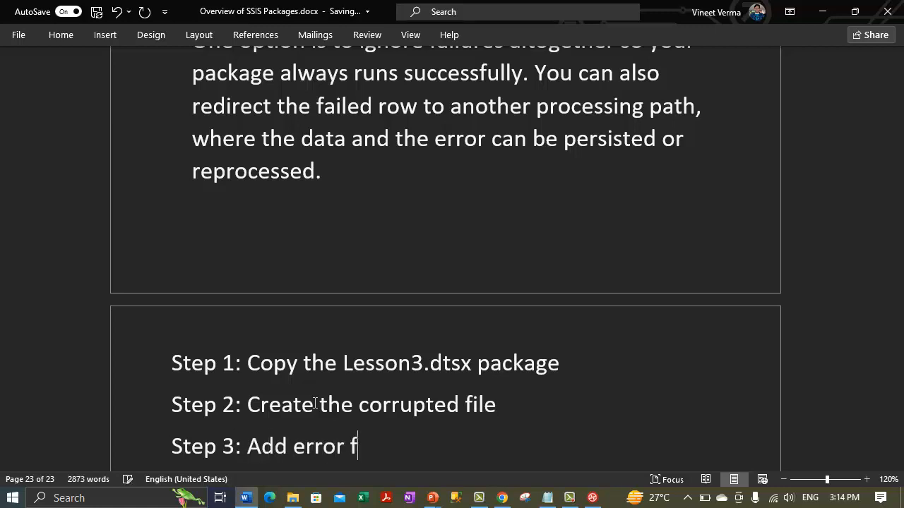
text(low redirection)
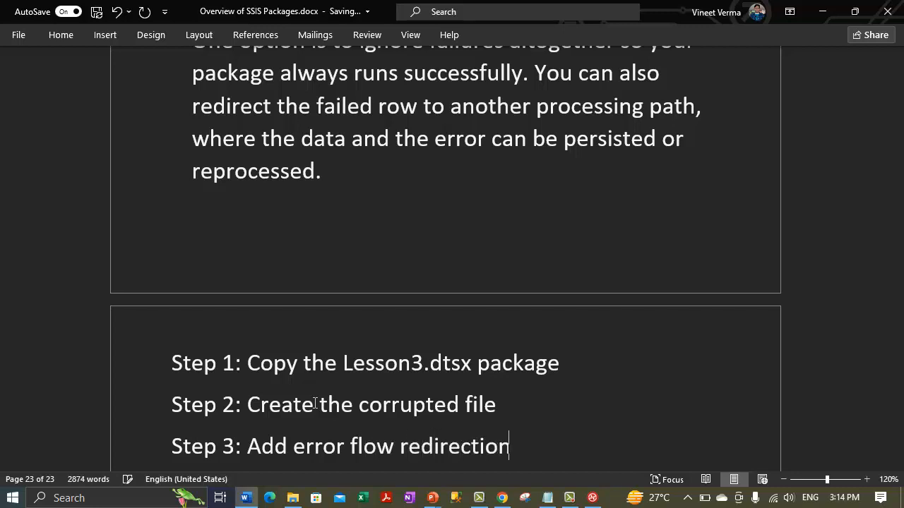
- Add the line "Step 4: Add a Flat File Destination" below Step 3
key(Return)
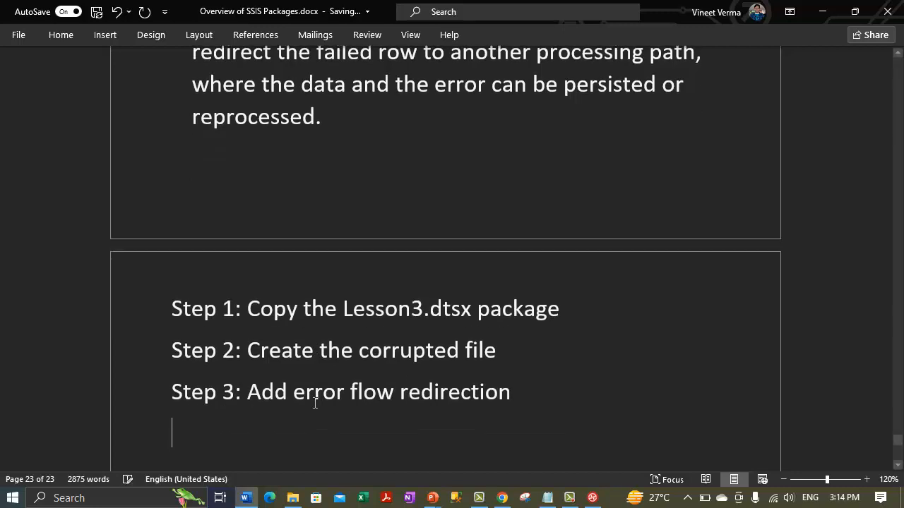
text(Step 4 :)
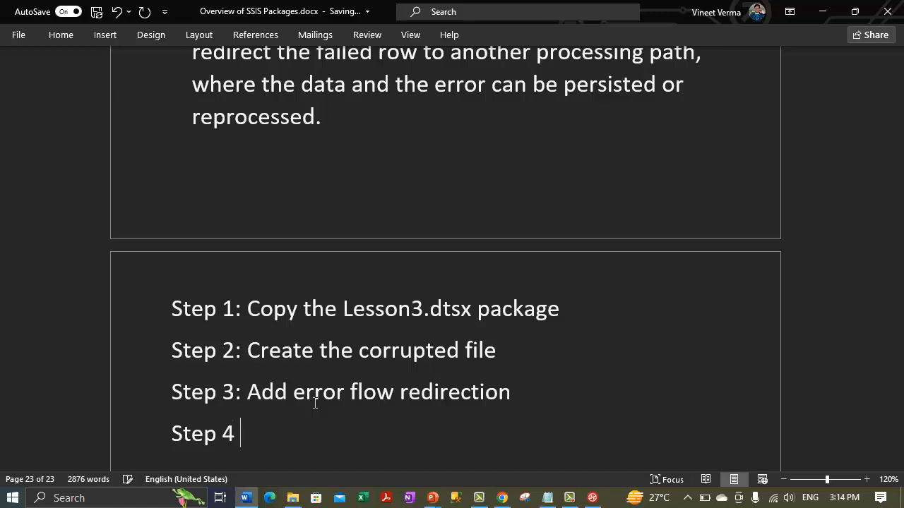
key(BackSpace)
key(BackSpace)
key(BackSpace)
text(L)
key(BackSpace)
key(BackSpace)
text(:)
key(BackSpace)
text(4: Add a Flat File )
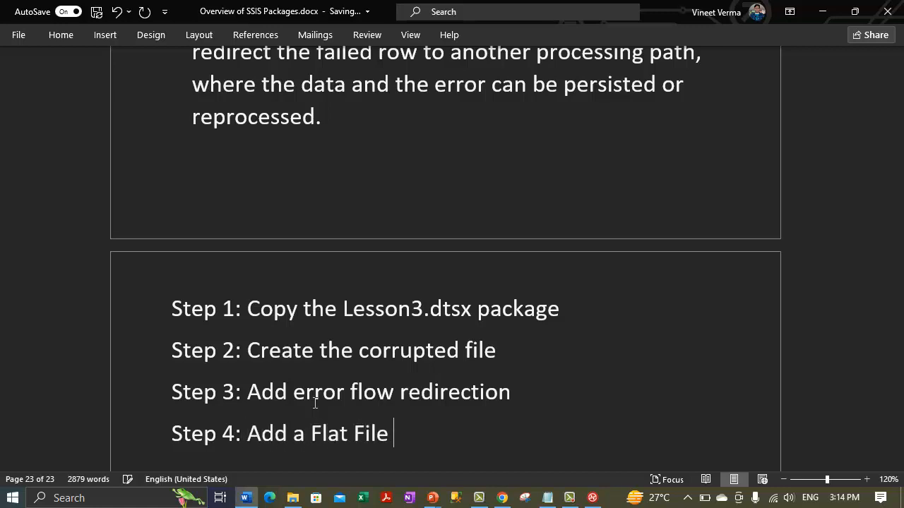
text(Destination)
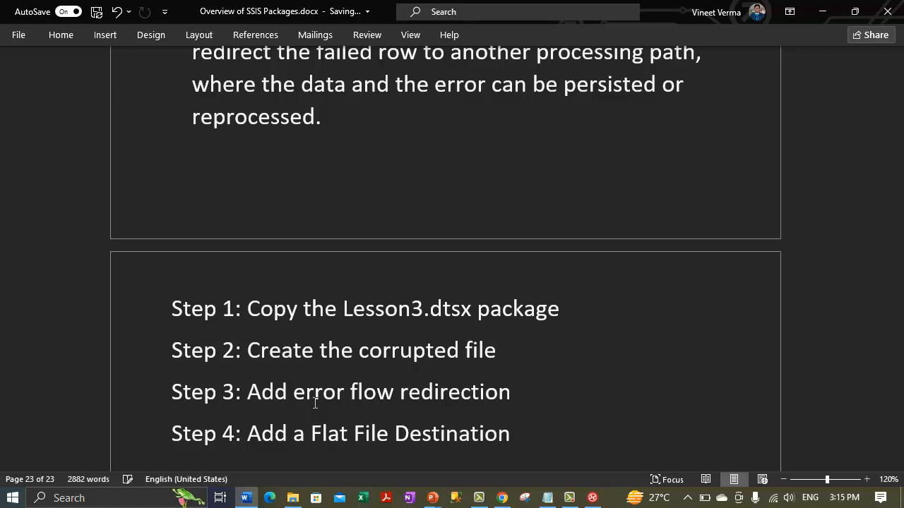
- Add the line "Step 5: Test the Lesson 4 Tutorial package" followed by blank lines
key(Return)
text(Step5)
key(BackSpace)
text(5)
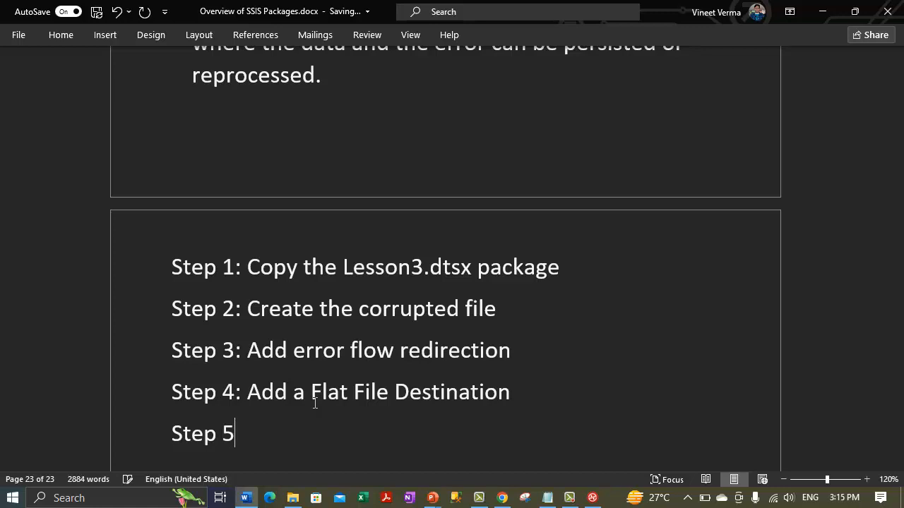
text(: Test the L)
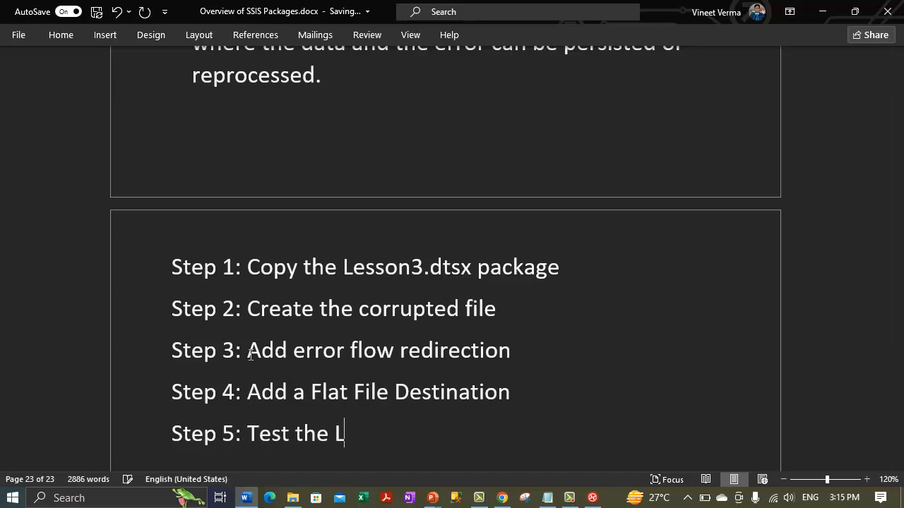
text(esson 4 )
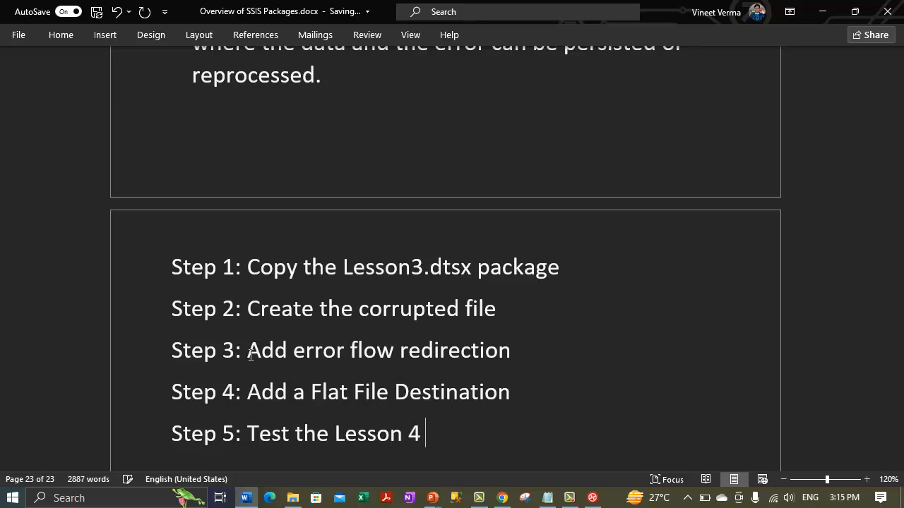
text(Tutorial apcka)
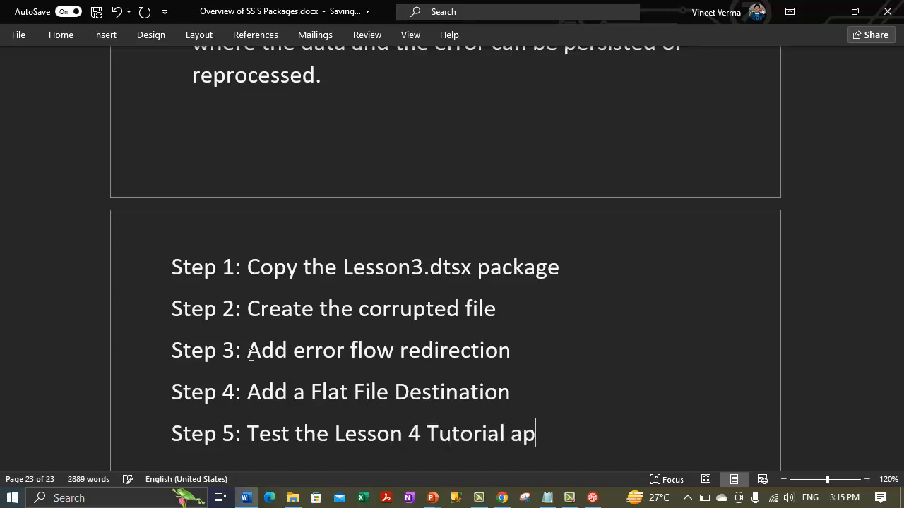
key(BackSpace)
key(BackSpace)
key(BackSpace)
key(BackSpace)
key(BackSpace)
key(BackSpace)
text(pac)
key(BackSpace)
key(BackSpace)
key(BackSpace)
text(package)
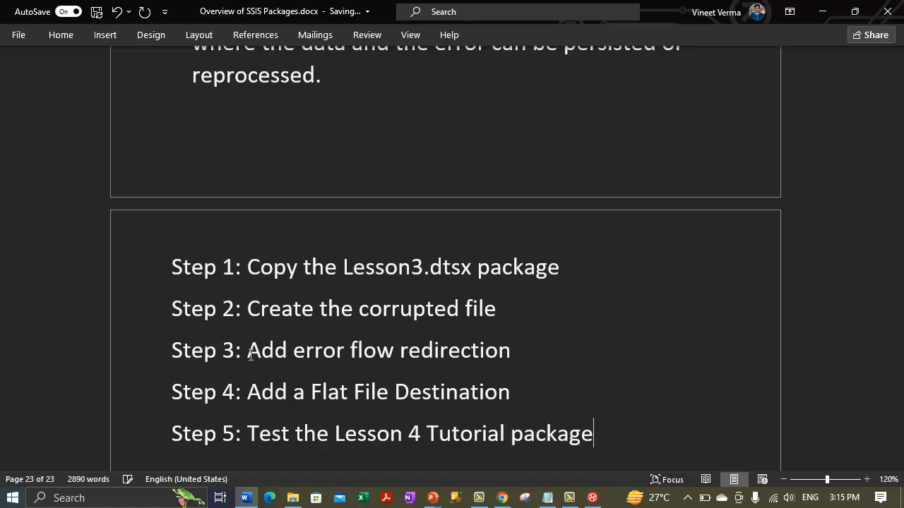
key(Return)
key(Return)
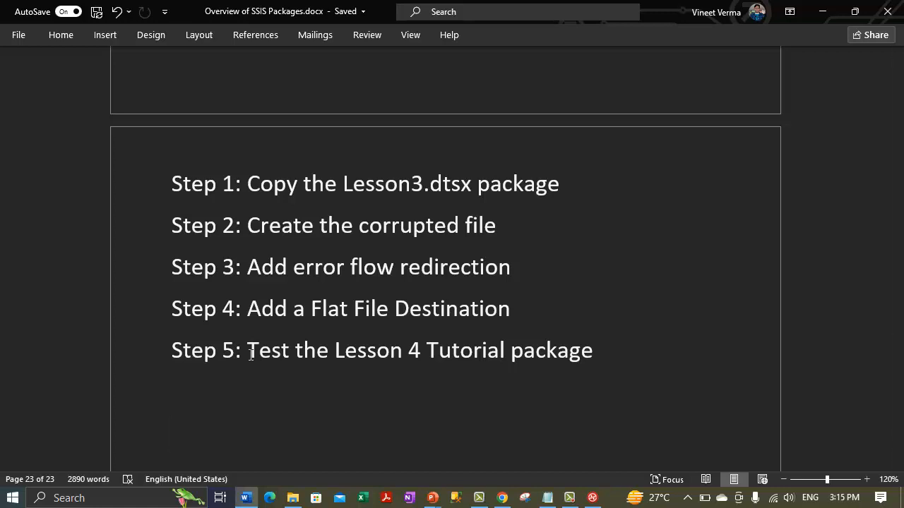
- Go back up to the Step 1 line about copying the Lesson3.dtsx package and highlight it for review
key(Up)
key(Up)
key(Up)
key(Up)
key(Up)
key(Up)
key(Down)
key(Up)
key(shift+Down)
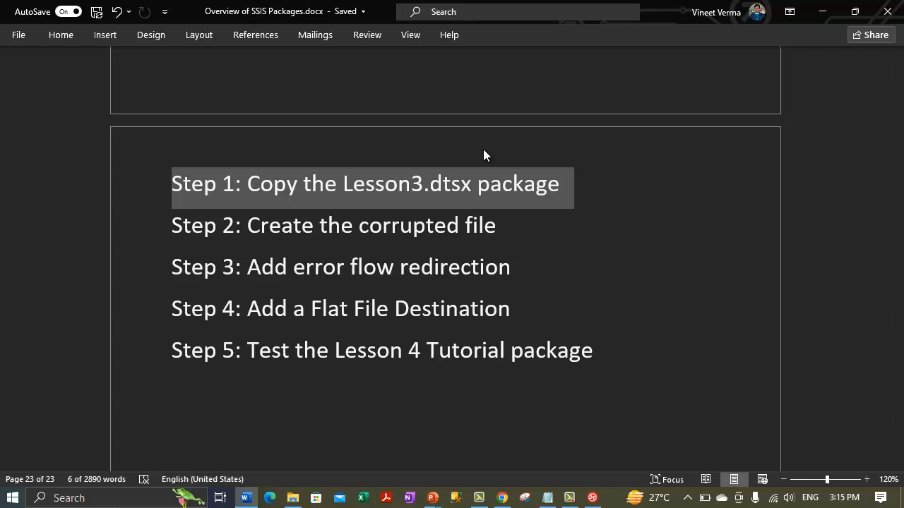
- Open the recent solution SSIS Tutorial.sln in Visual Studio 2022
click(42, 498)
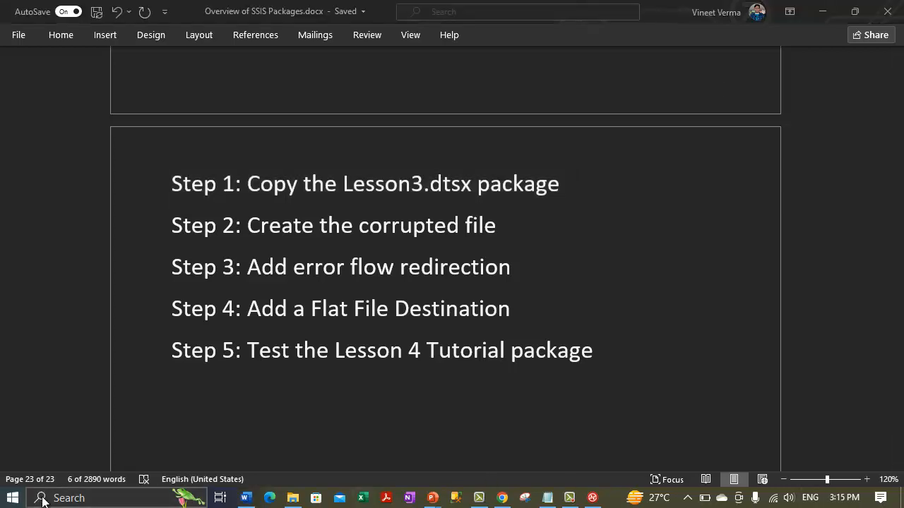
text(visu)
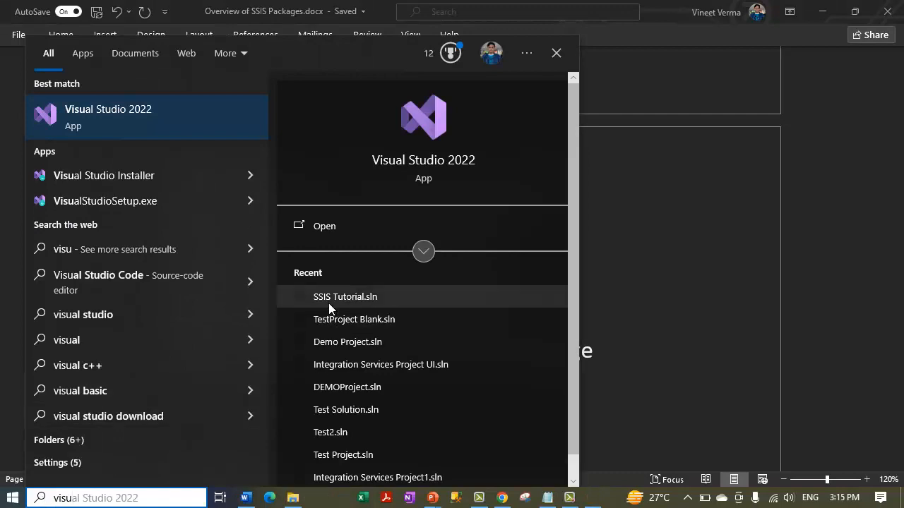
click(311, 300)
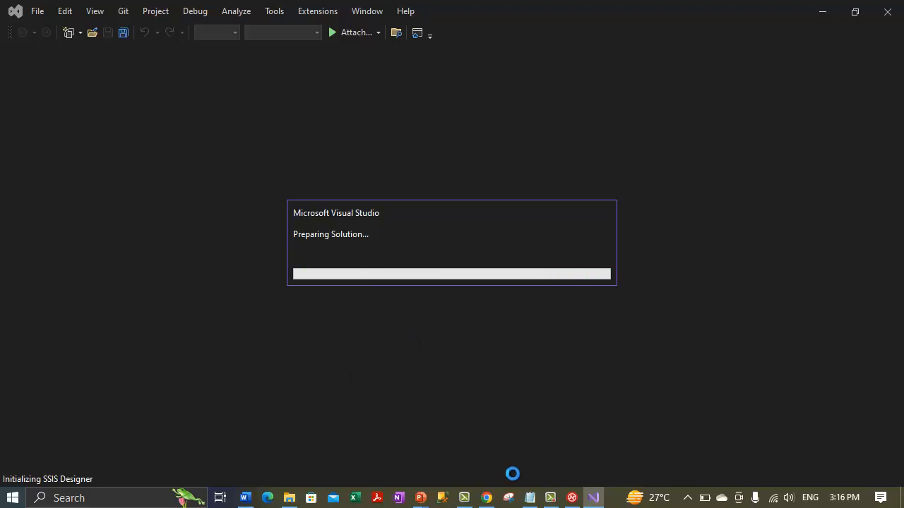
click(551, 497)
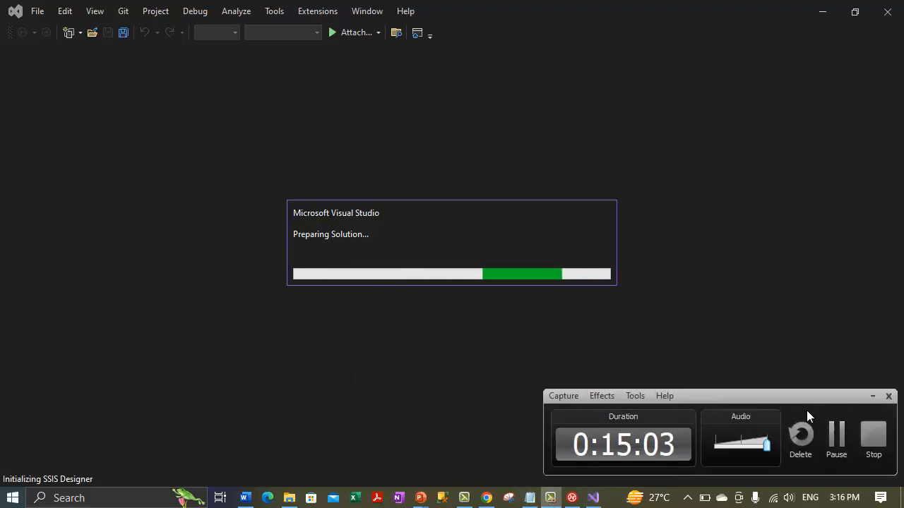
click(835, 440)
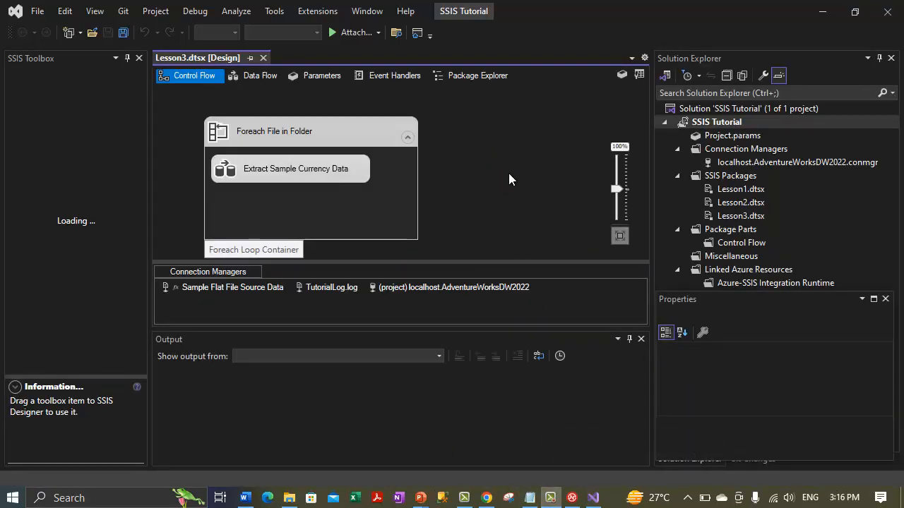
- Select Lesson3.dtsx in the SSIS Tutorial project, close its open designer and dismiss the low-battery notice
click(718, 219)
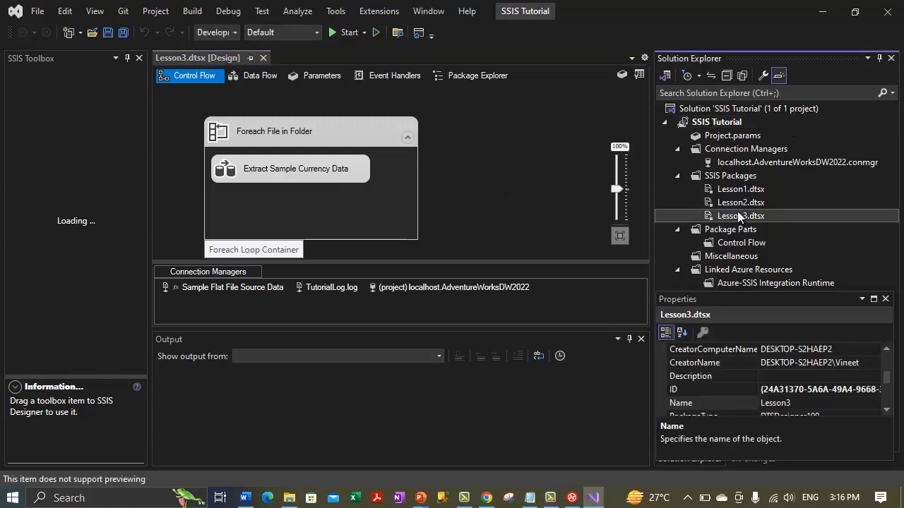
click(263, 57)
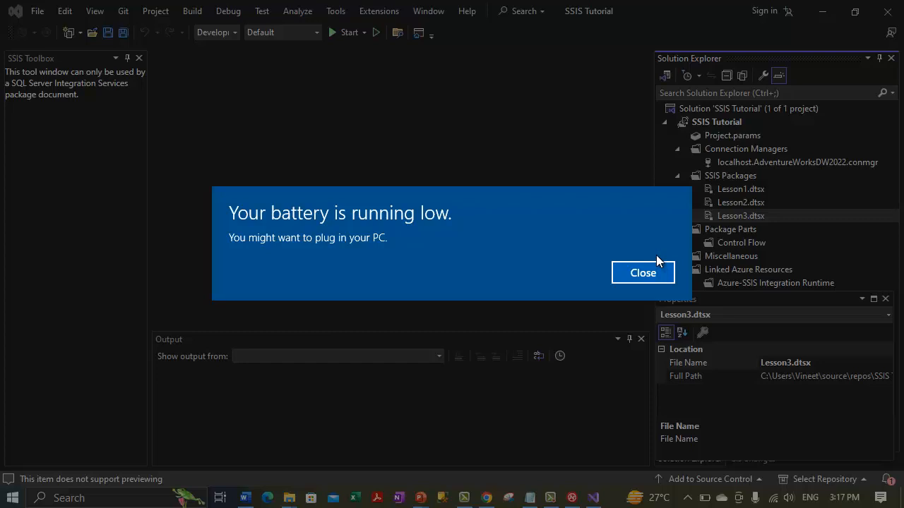
key(Return)
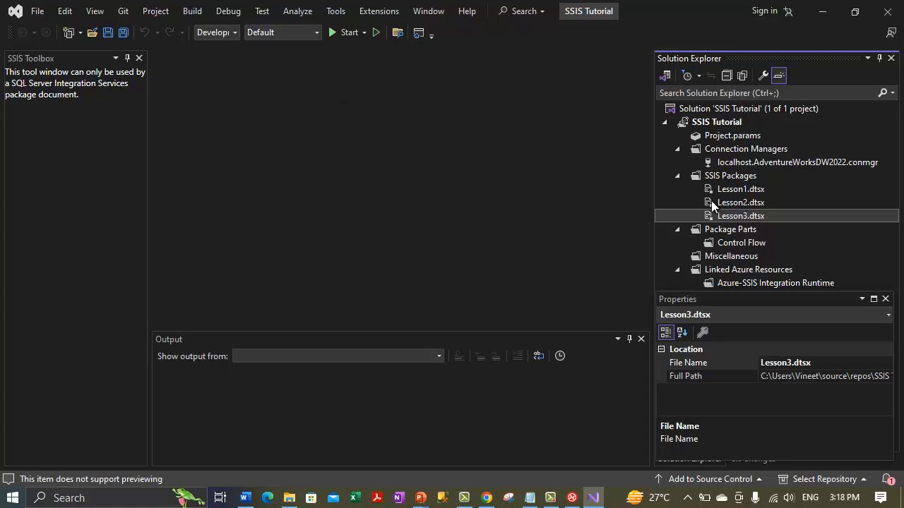
- Duplicate the Lesson3.dtsx package by copying it and pasting it into the SSIS Packages folder
right_click(726, 219)
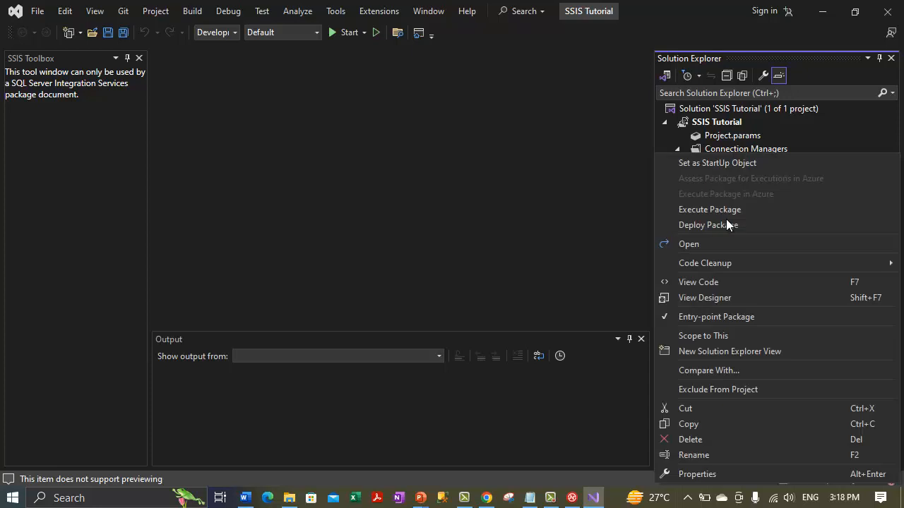
click(697, 428)
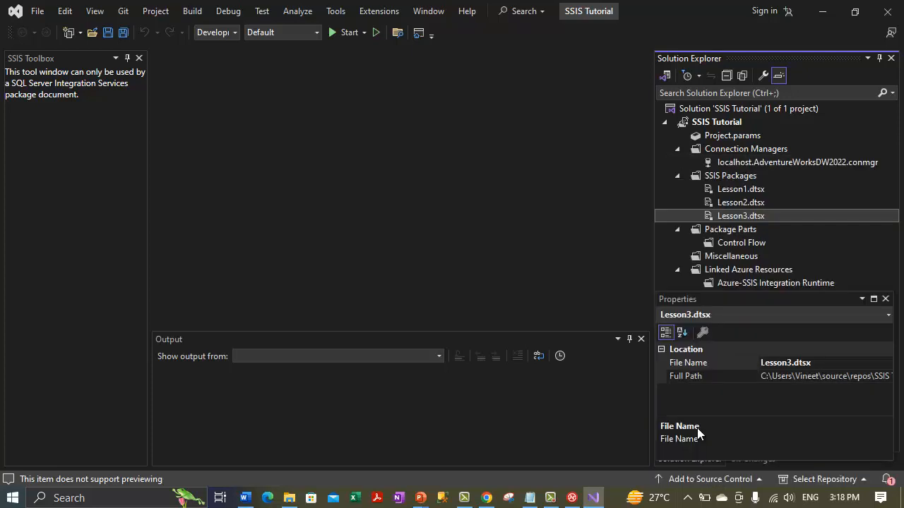
right_click(726, 175)
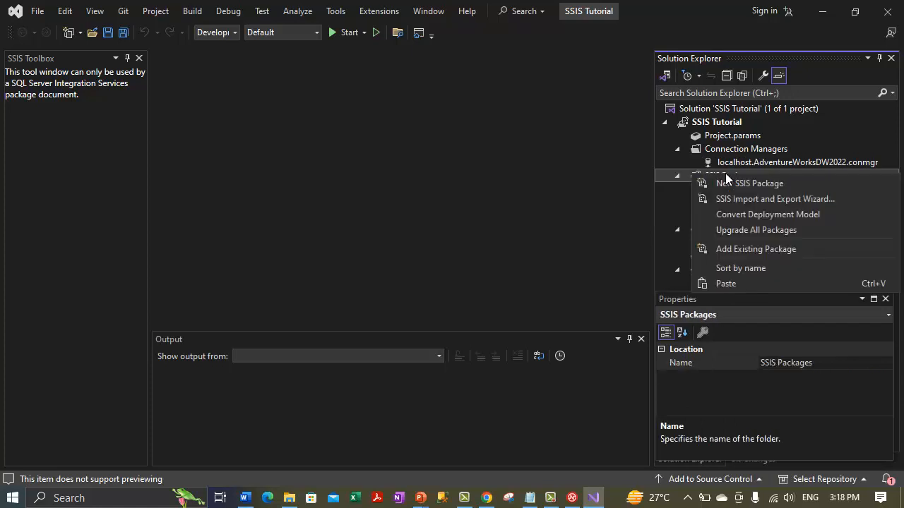
click(740, 285)
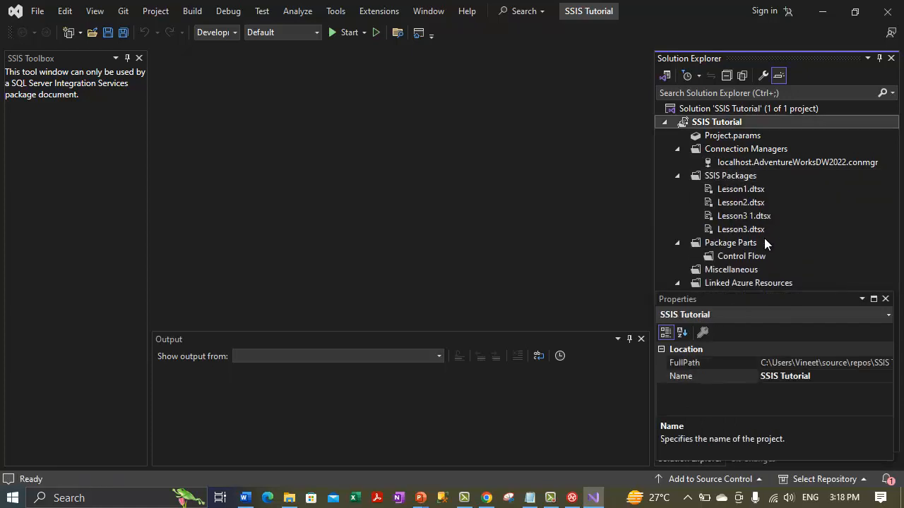
- Rename the copied package Lesson3 1.dtsx as Lesson4.dtsx
right_click(733, 221)
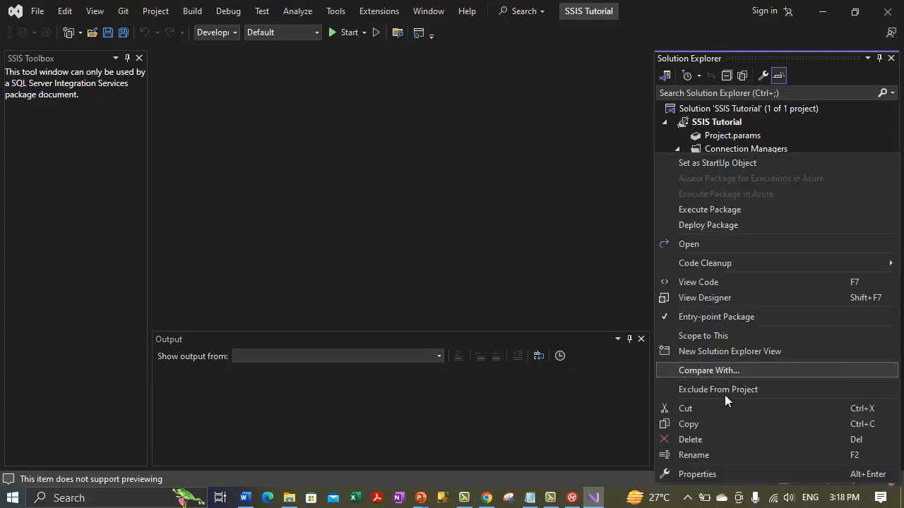
click(704, 458)
click(750, 215)
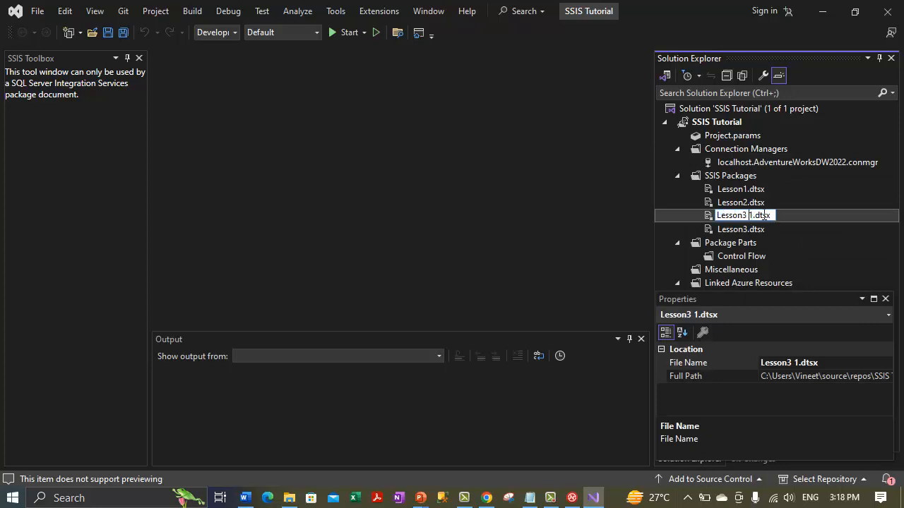
key(BackSpace)
key(BackSpace)
key(BackSpace)
text(4)
key(Return)
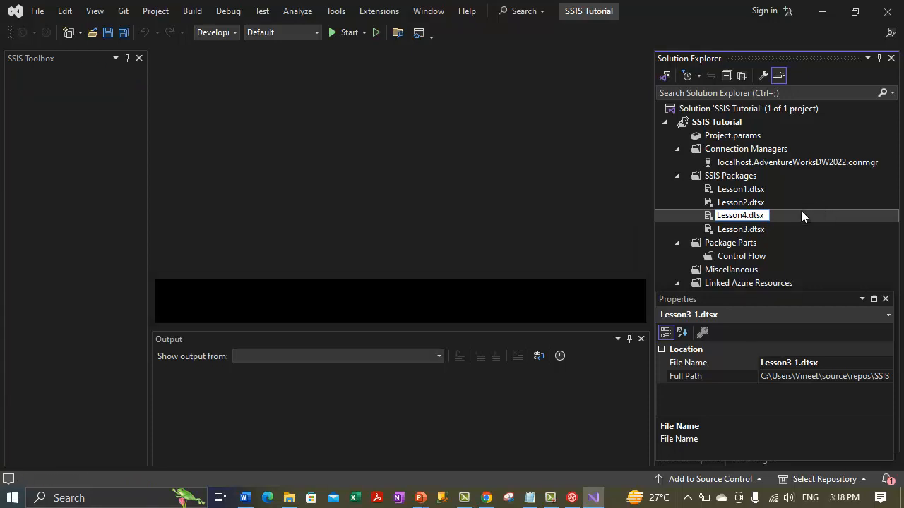
- Close the Lesson4.dtsx designer and reopen the package from the SSIS Packages folder
click(267, 57)
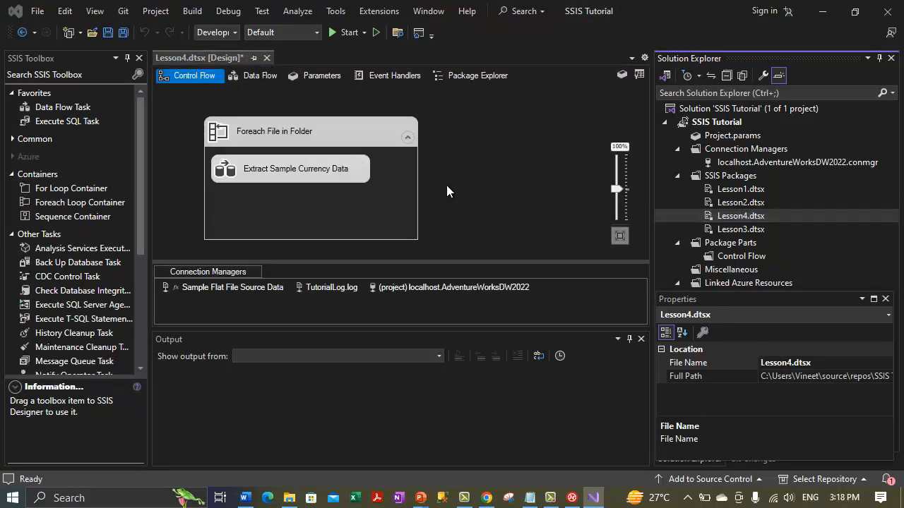
click(410, 320)
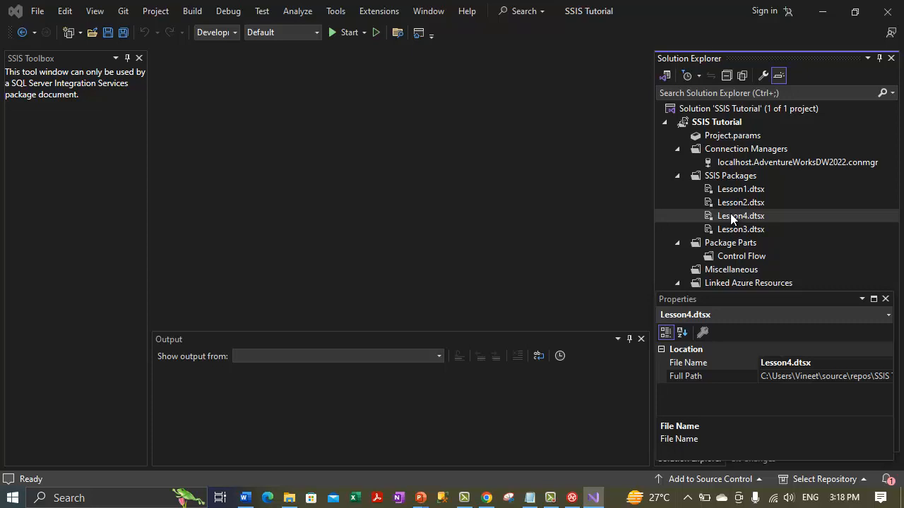
double_click(747, 218)
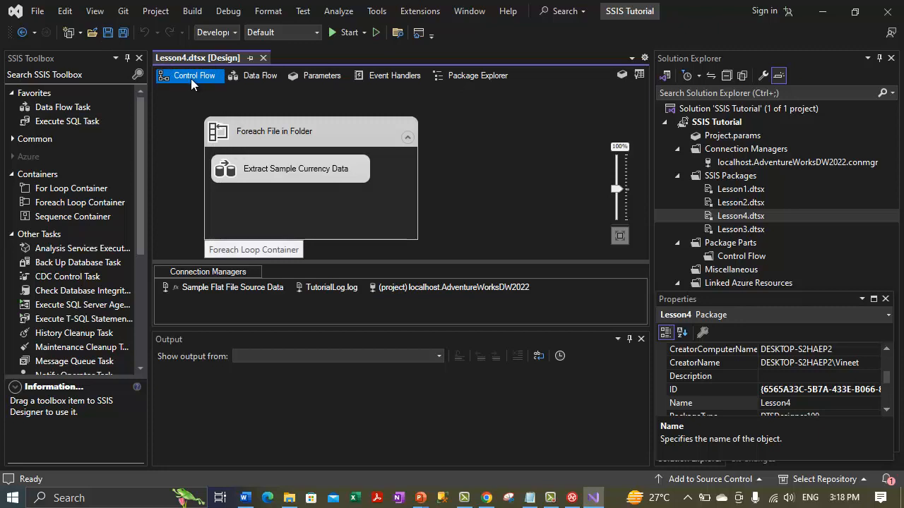
- Enlarge the package's design area by shrinking the Output pane, keeping the Connection Managers pane readable
mouse_move(342, 260)
mouse_down()
mouse_move(339, 307)
mouse_move(339, 291)
mouse_up()
drag(323, 329, 316, 422)
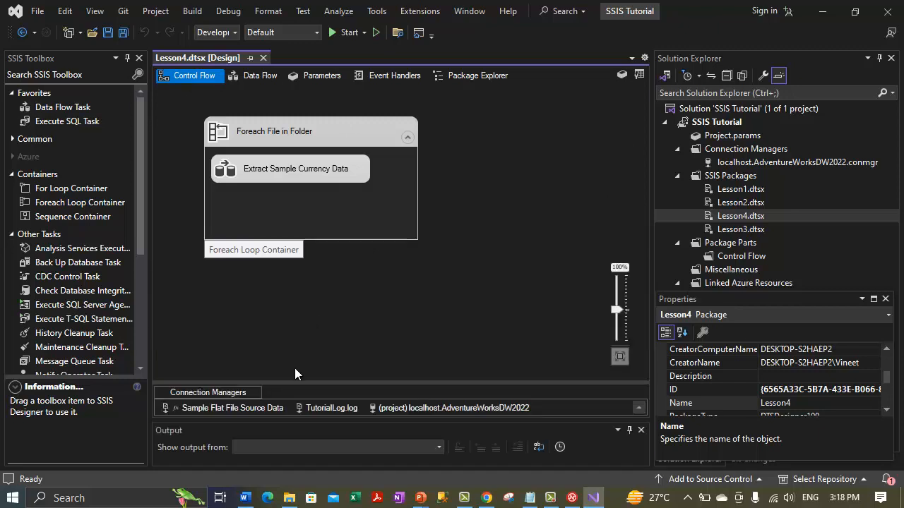
drag(297, 382, 297, 346)
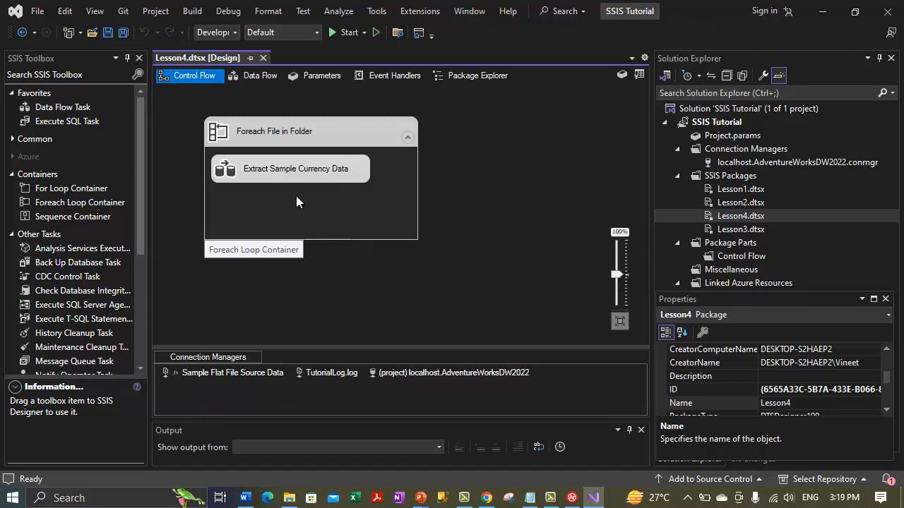
- Generate a new ID for the Lesson4 package in its properties and save the package
right_click(469, 161)
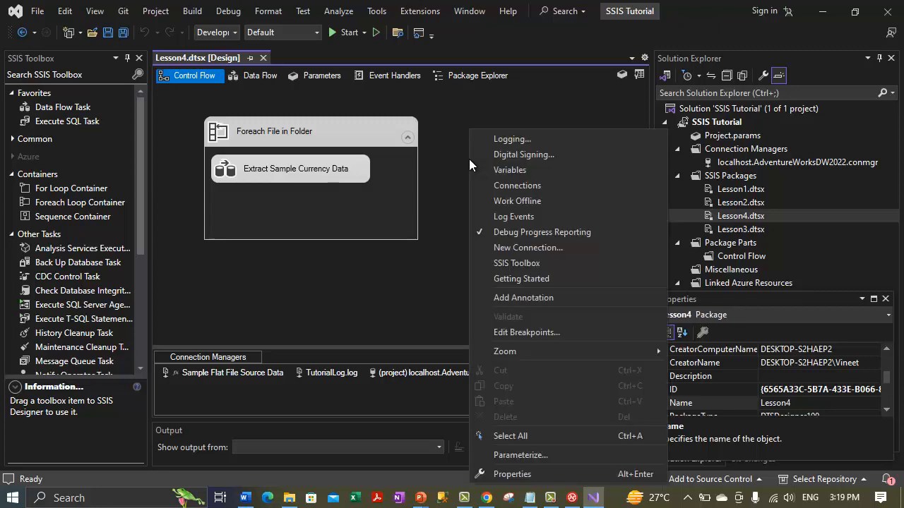
click(499, 475)
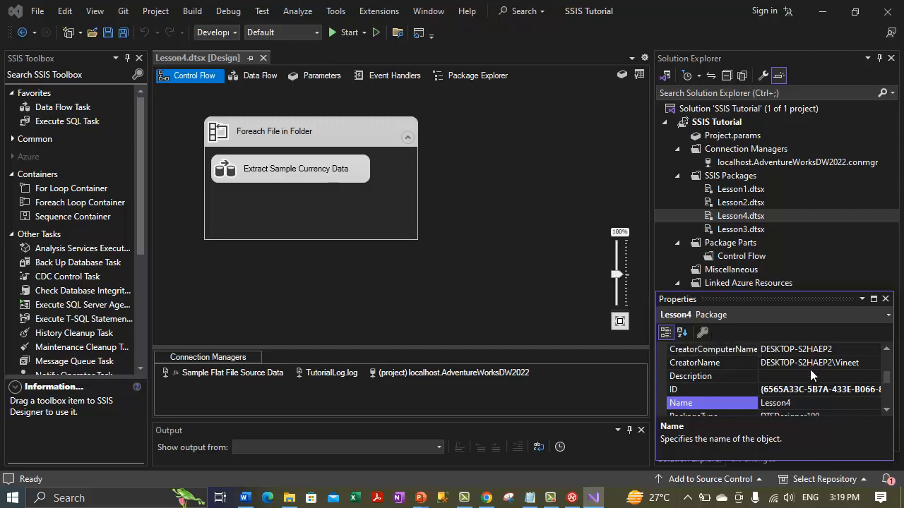
click(886, 410)
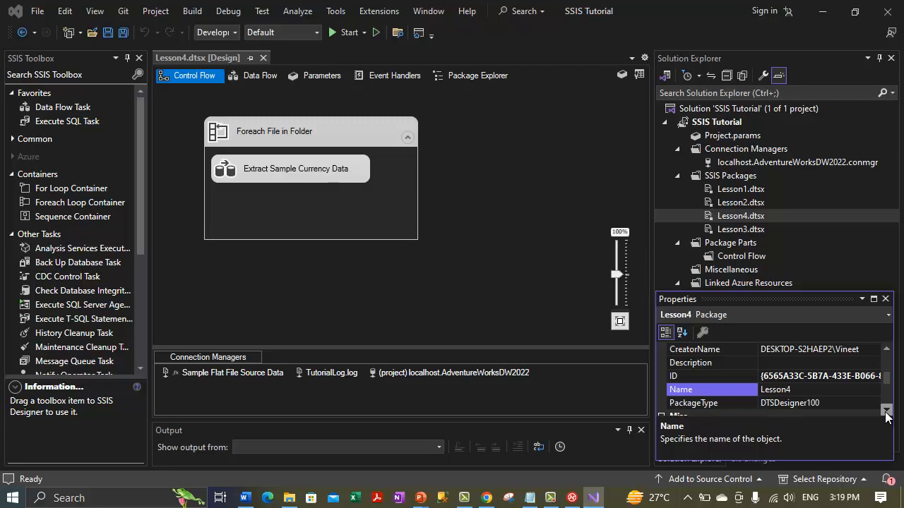
click(789, 377)
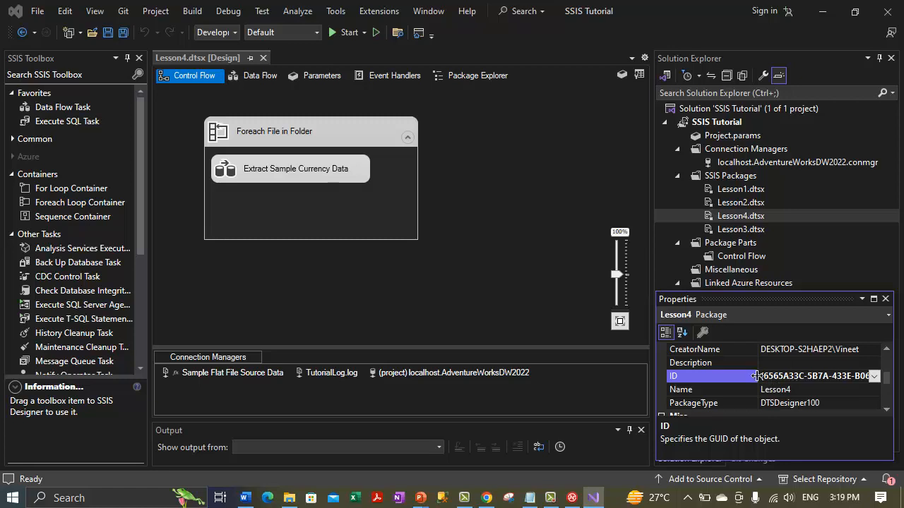
click(874, 377)
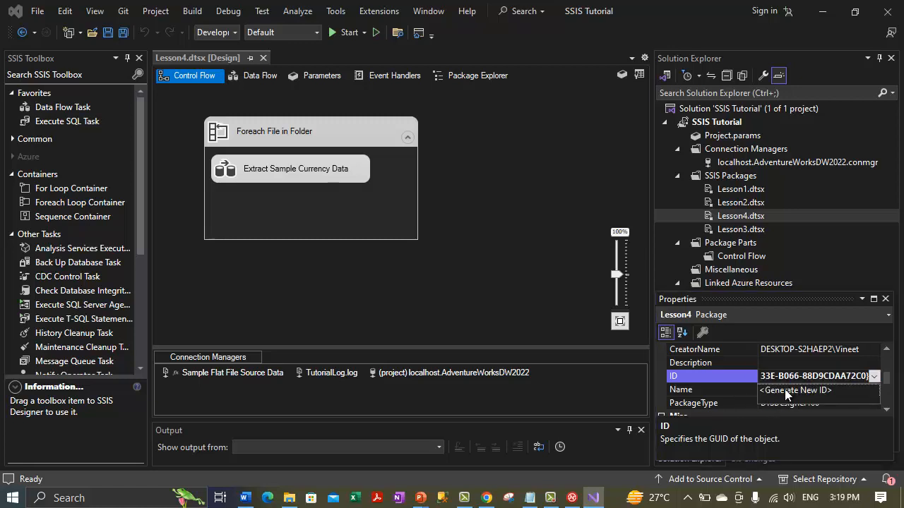
click(784, 389)
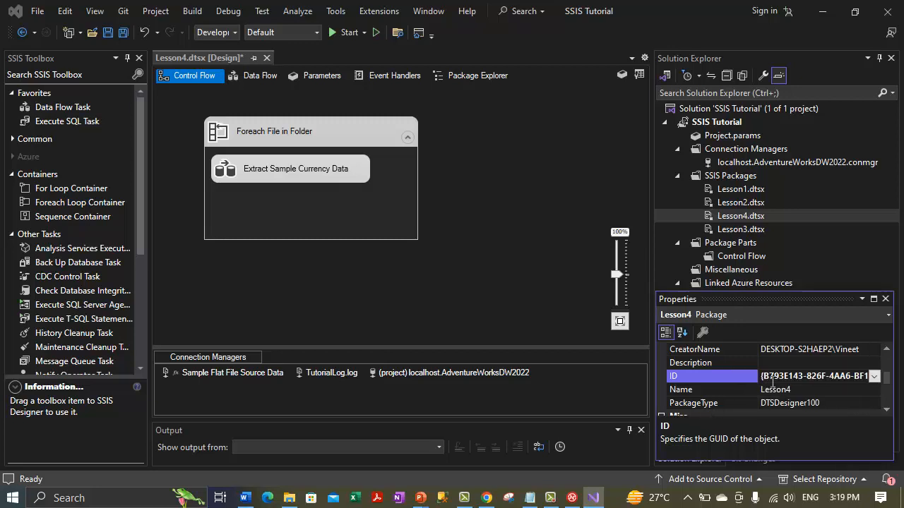
click(542, 291)
click(118, 32)
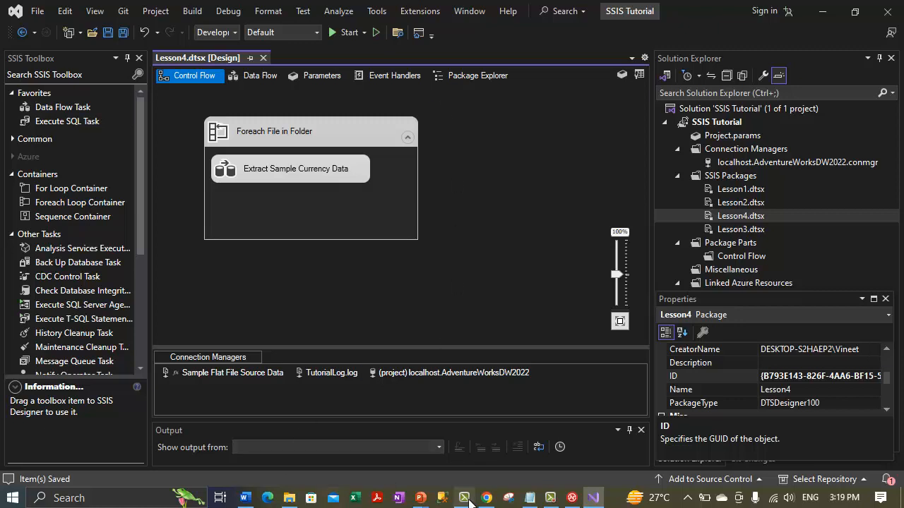
- Switch to the Word notes and highlight the line "Step 2: Create the corrupted file" for review
click(245, 496)
click(561, 188)
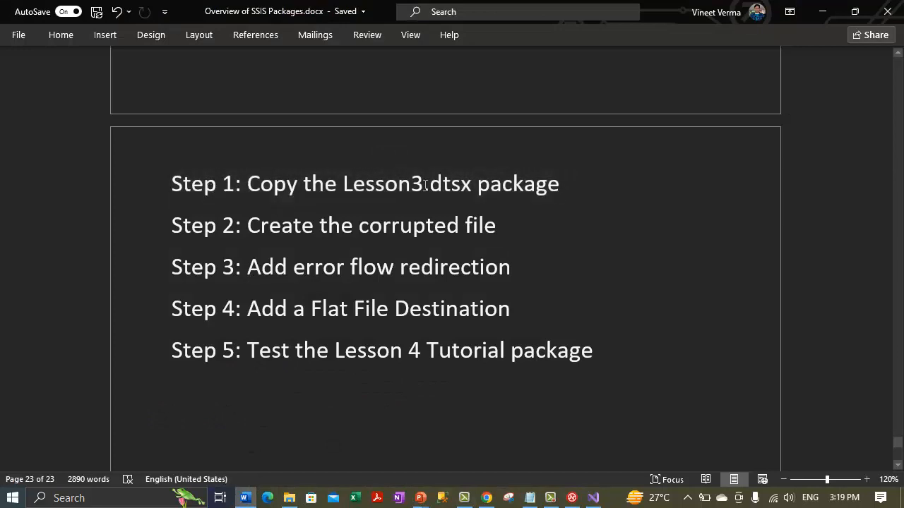
triple_click(583, 189)
click(236, 224)
drag(172, 225, 499, 233)
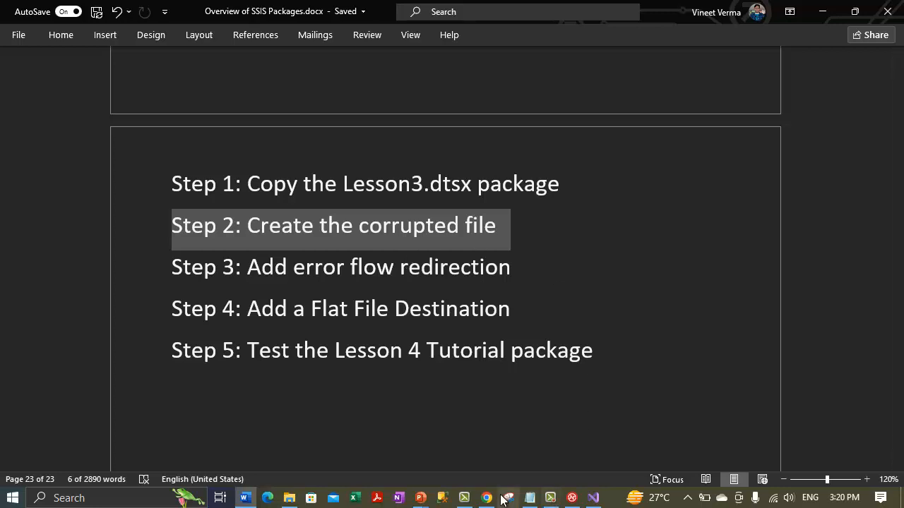
- Return to Visual Studio and examine the Lesson4 data flow, including the Lookup Currency Key transformation
mouse_move(601, 502)
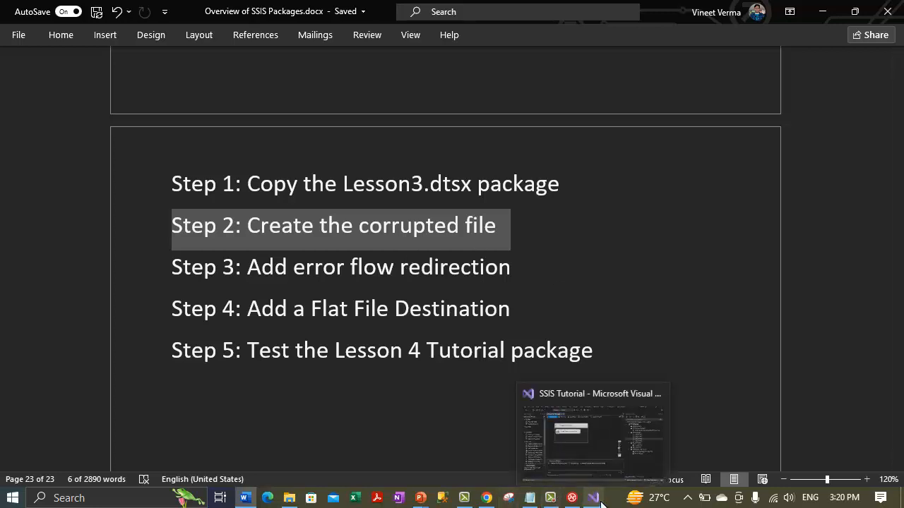
click(601, 502)
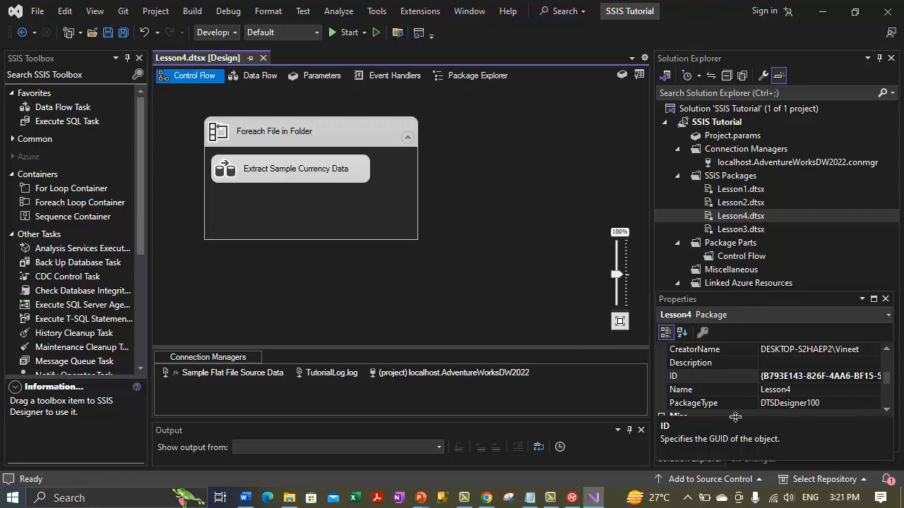
click(550, 498)
click(836, 441)
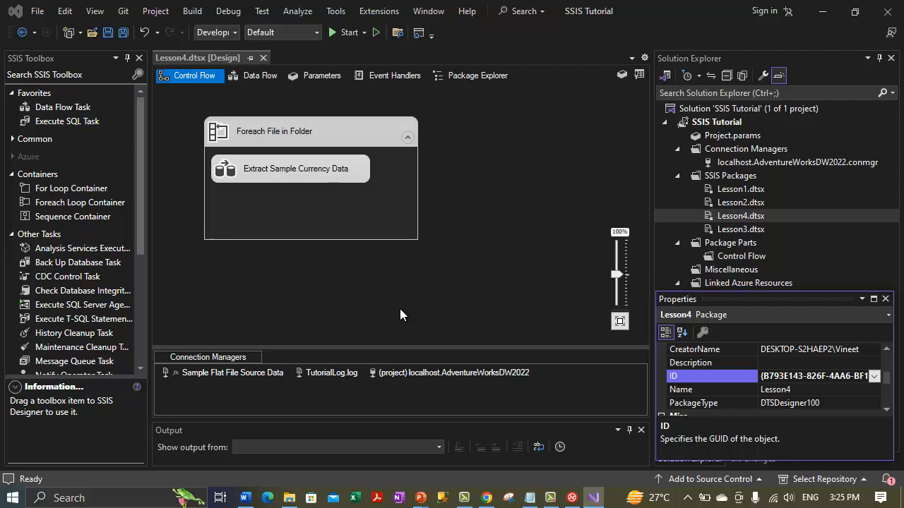
click(272, 77)
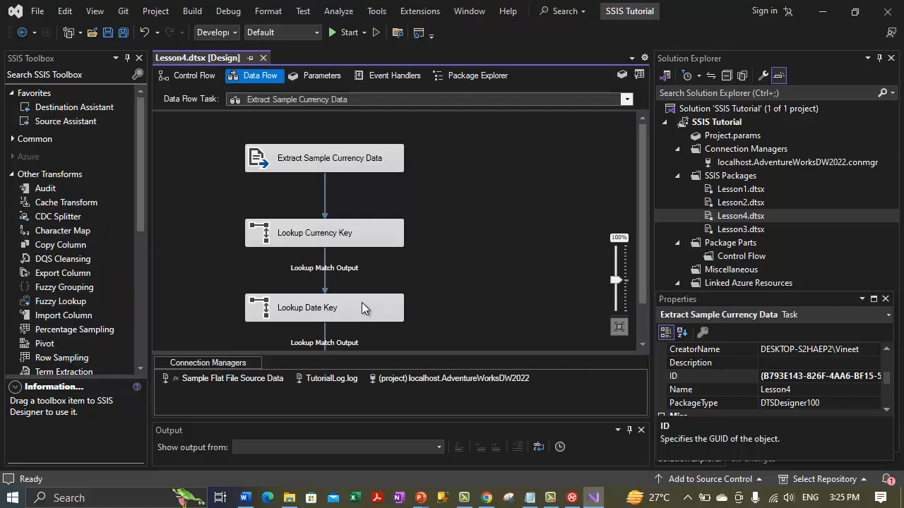
click(319, 234)
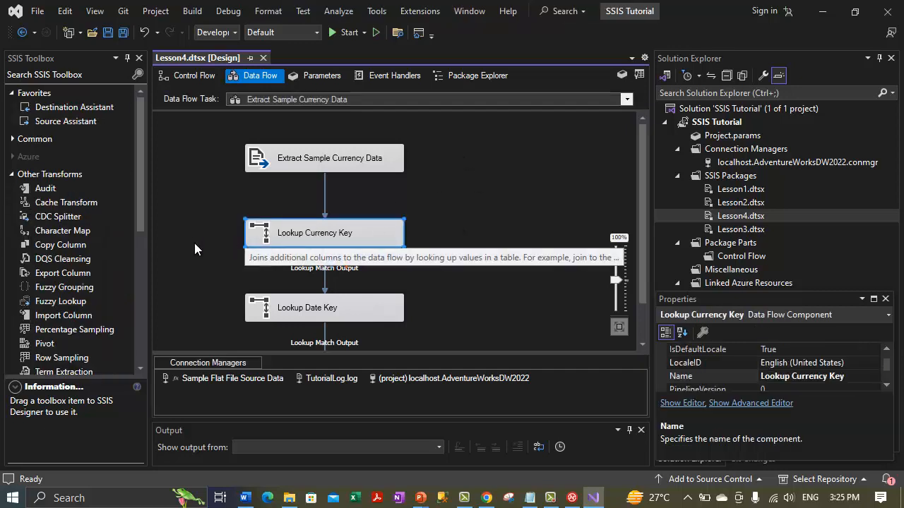
scroll(195, 250, down, 1)
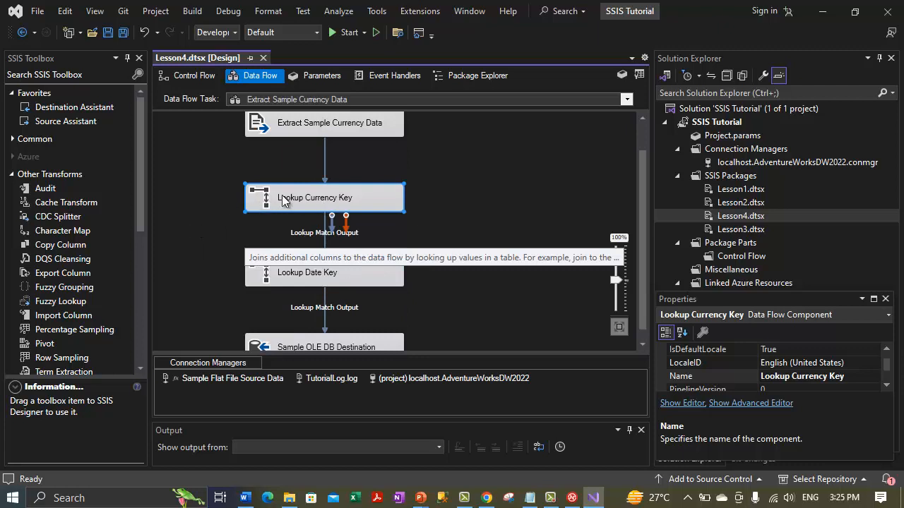
click(188, 235)
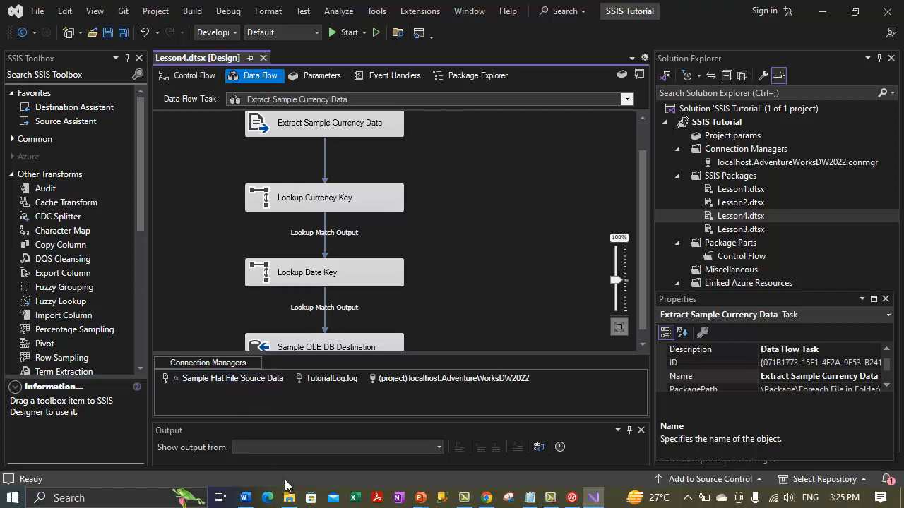
- Switch to File Explorer and look through the SSIS Tutorial and Documents folders
mouse_move(291, 499)
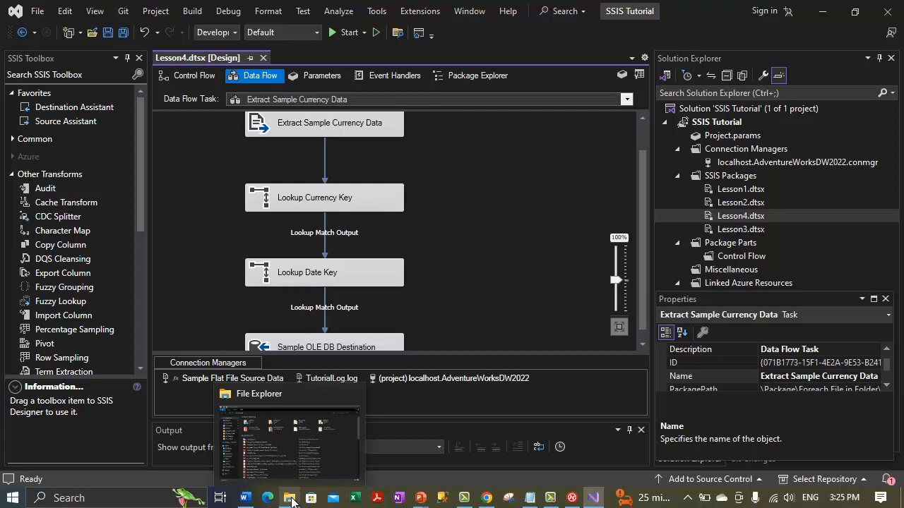
click(291, 499)
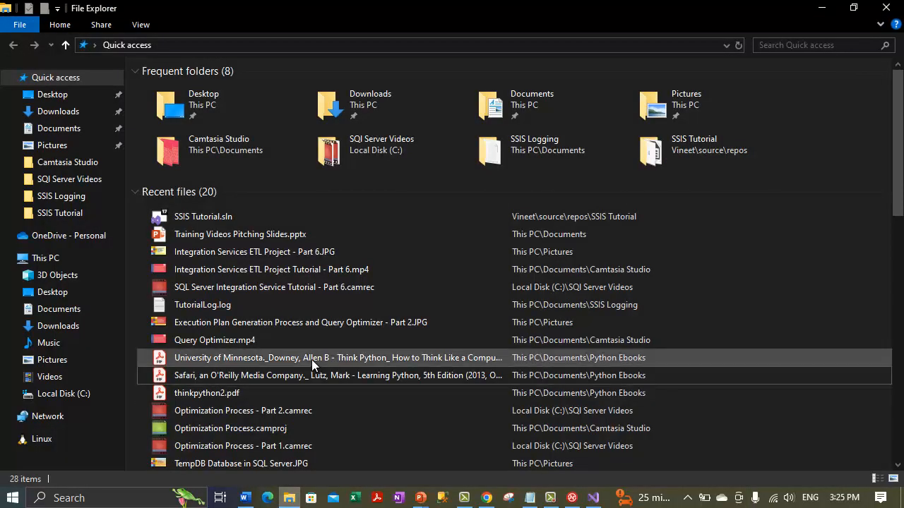
click(67, 213)
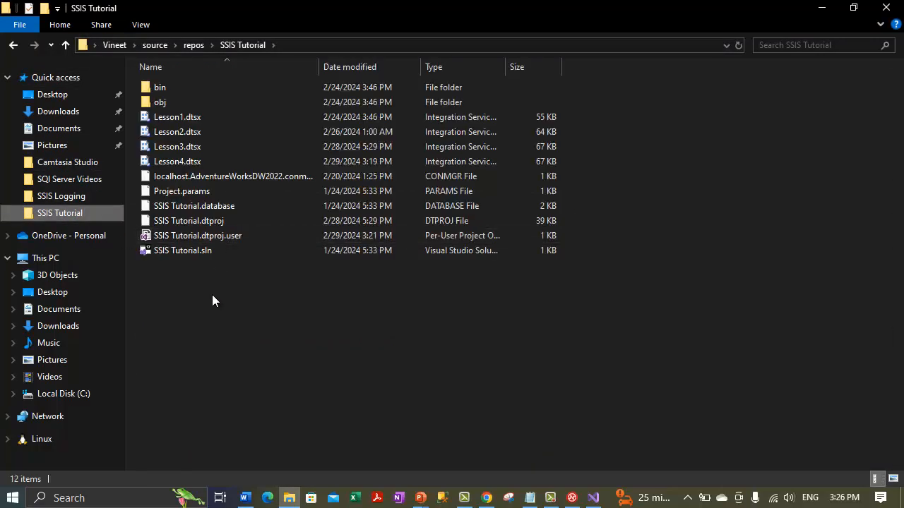
click(59, 127)
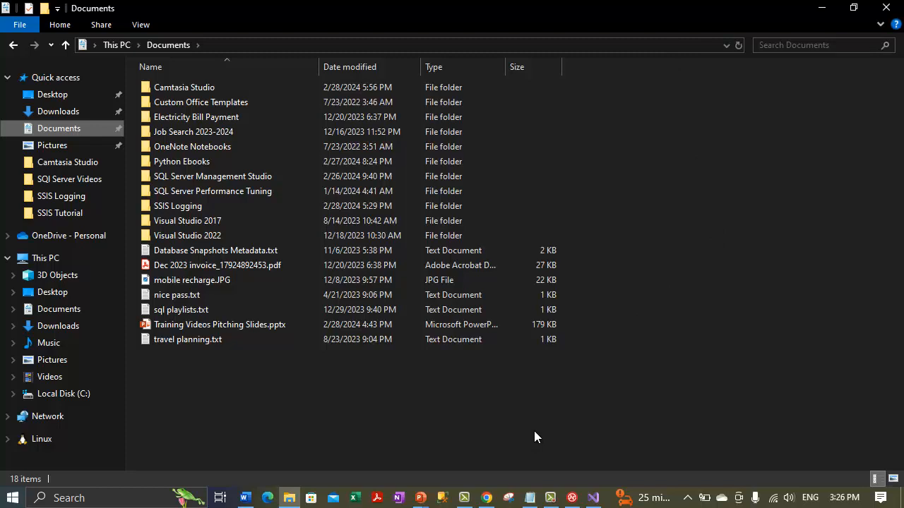
- Find Notepad through the Windows search and open a blank document in it
click(128, 499)
text(n)
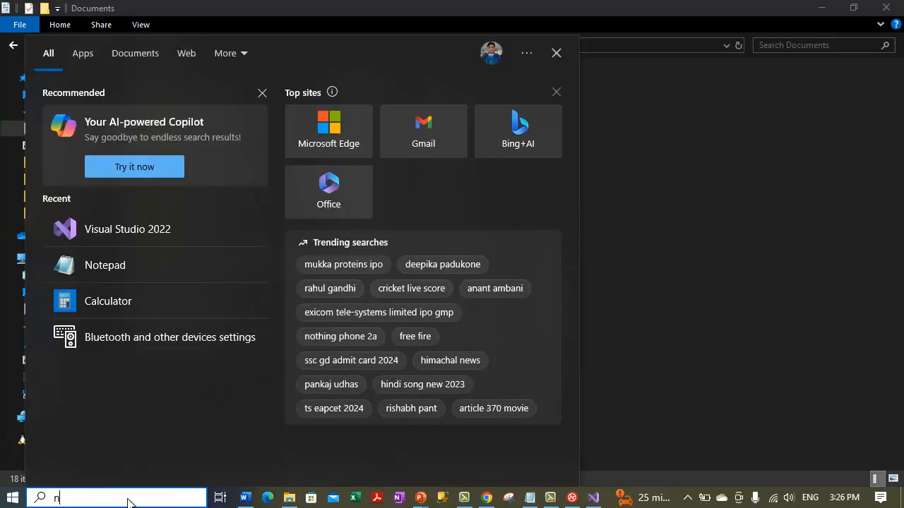
text(otepad)
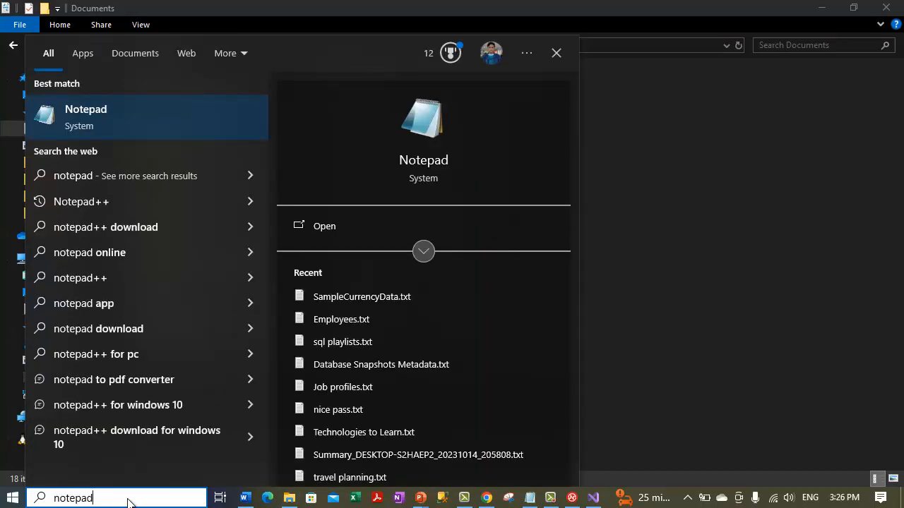
key(Return)
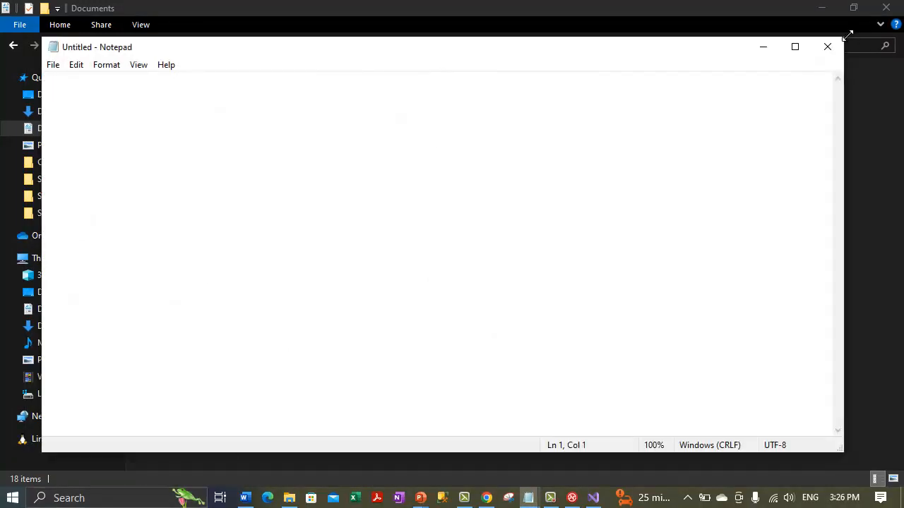
- Close the blank Notepad document and view the full path of the Sample Data folder in File Explorer
click(819, 46)
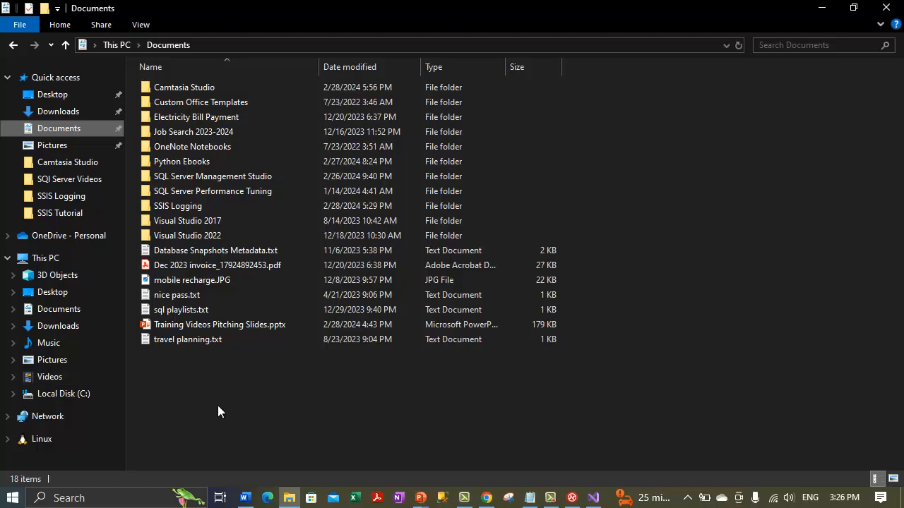
click(550, 498)
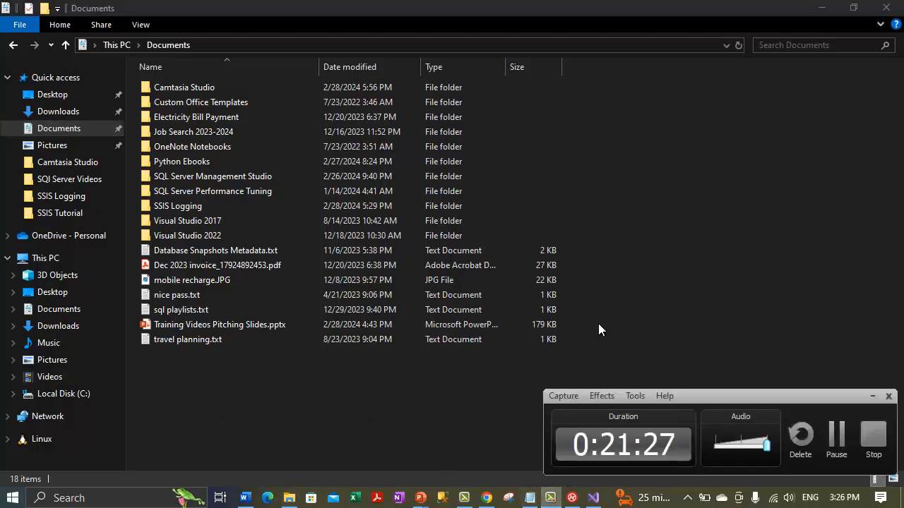
click(836, 434)
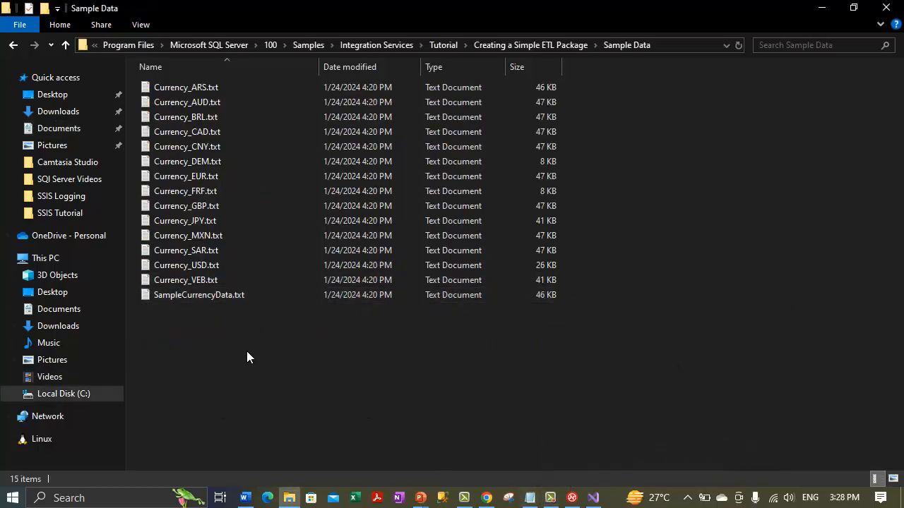
click(670, 45)
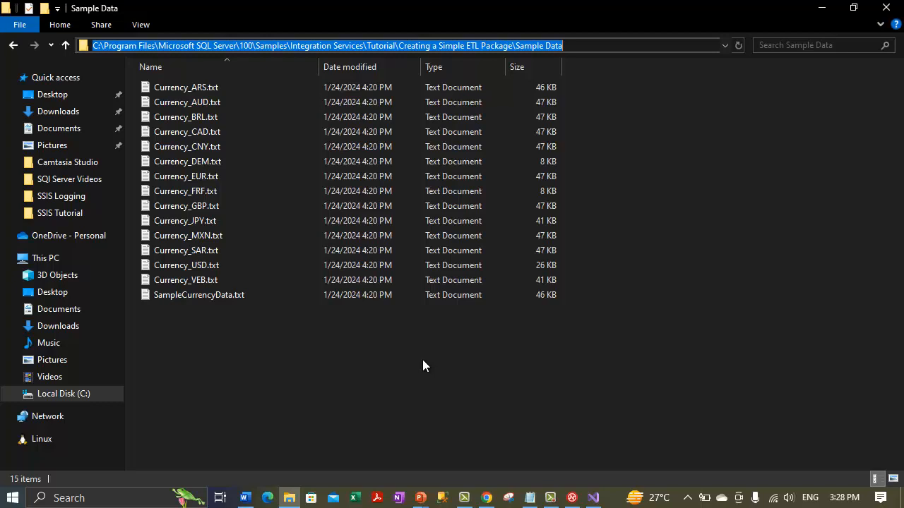
click(318, 370)
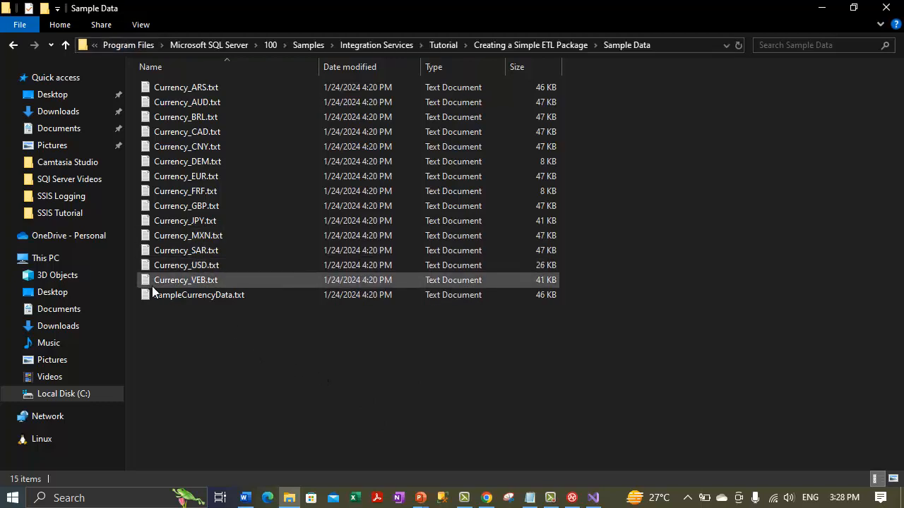
- Open Currency_VEB.txt from the Sample Data folder for editing in Notepad
click(190, 281)
click(204, 280)
right_click(206, 280)
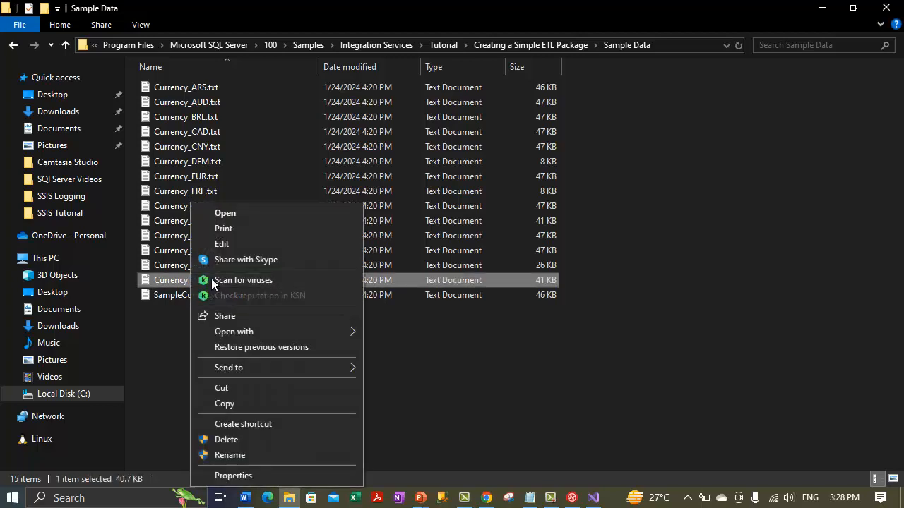
click(234, 246)
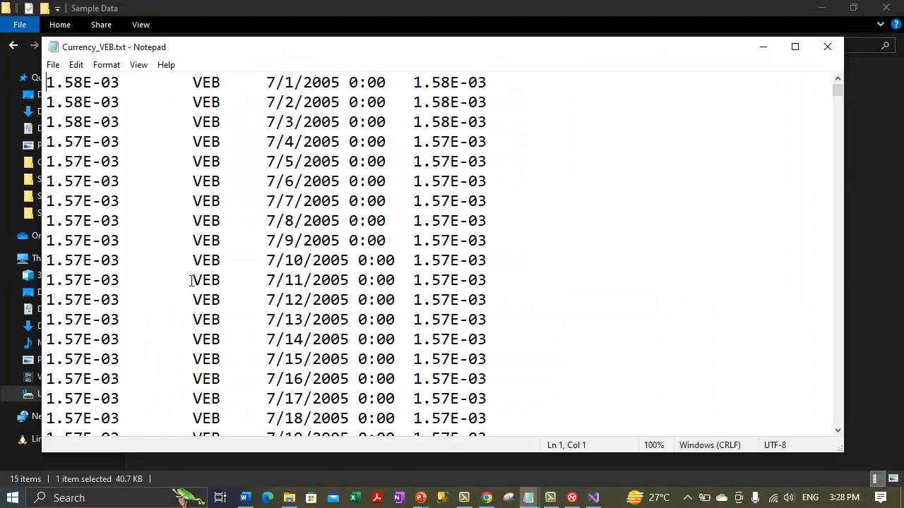
- Look through the rows of Currency_VEB.txt, examining the VEB currency code column, and return to the first row
scroll(192, 280, down, 11)
scroll(186, 280, down, 20)
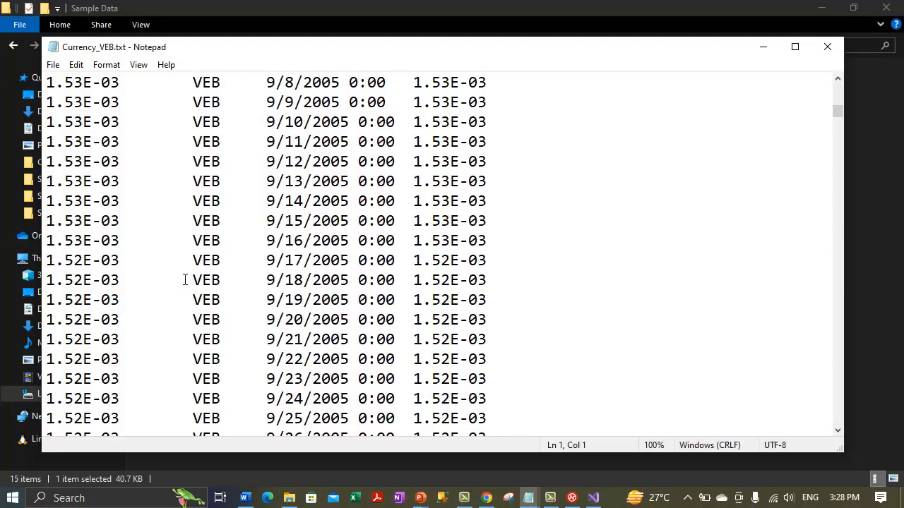
drag(837, 124, 838, 70)
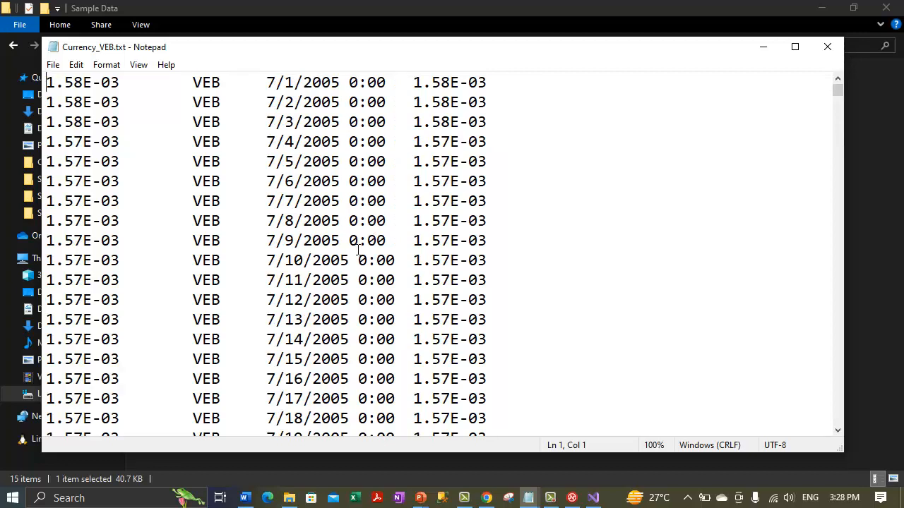
click(329, 282)
click(195, 85)
drag(195, 85, 216, 338)
click(212, 361)
scroll(206, 325, down, 20)
scroll(212, 384, down, 20)
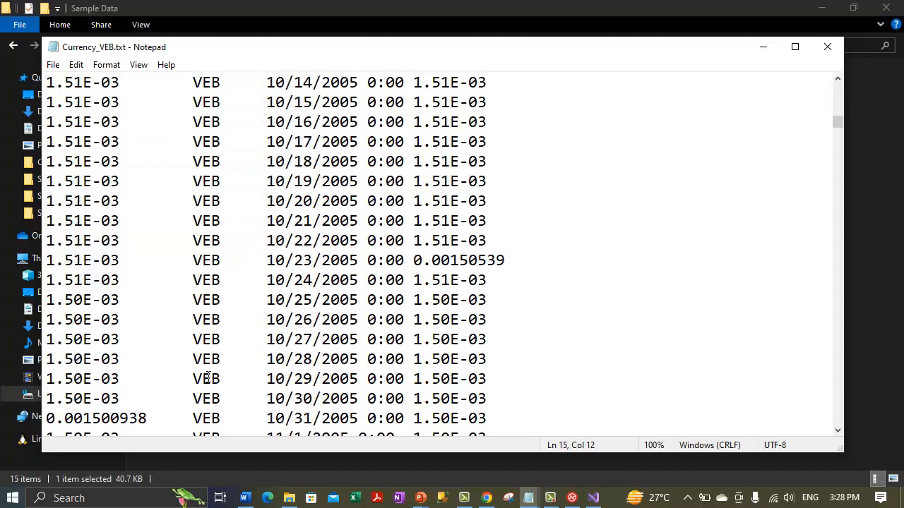
click(204, 380)
scroll(205, 382, down, 8)
scroll(208, 381, down, 11)
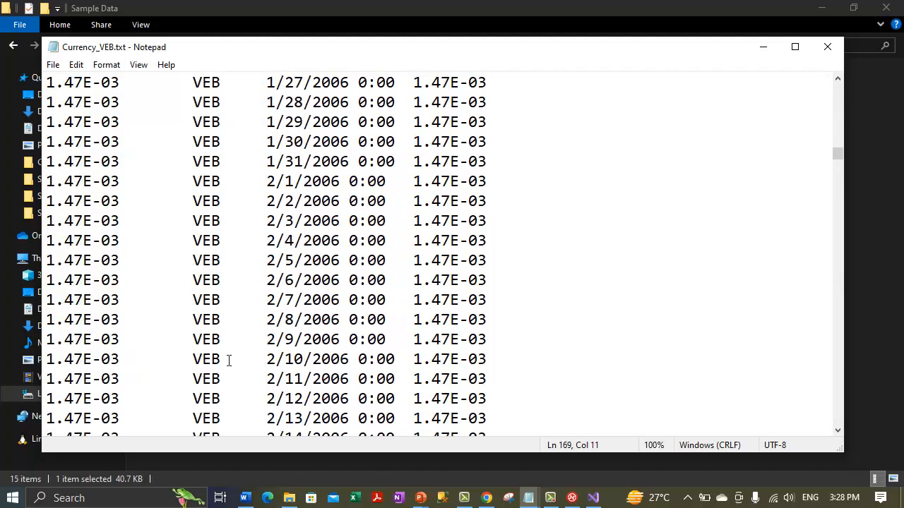
drag(843, 150, 808, 73)
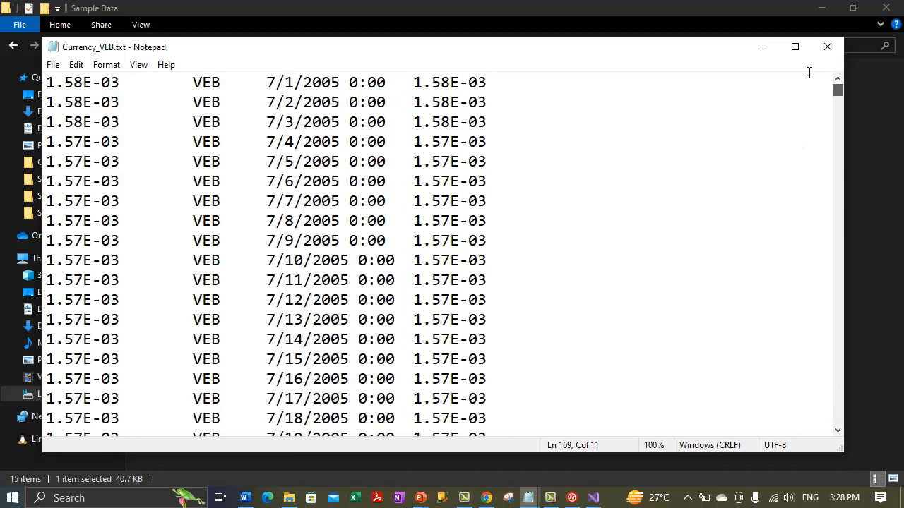
- Replace all occurrences of VEB with BAD in Currency_VEB.txt
click(140, 80)
click(74, 65)
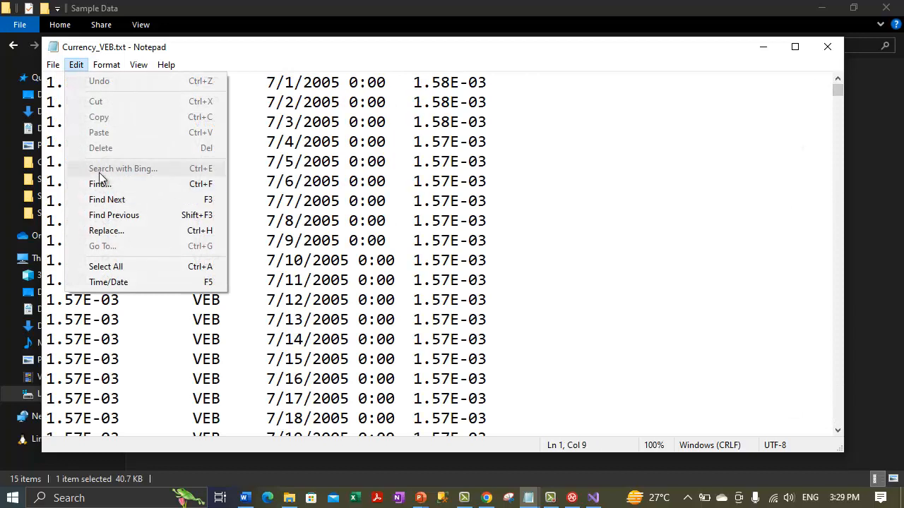
click(103, 231)
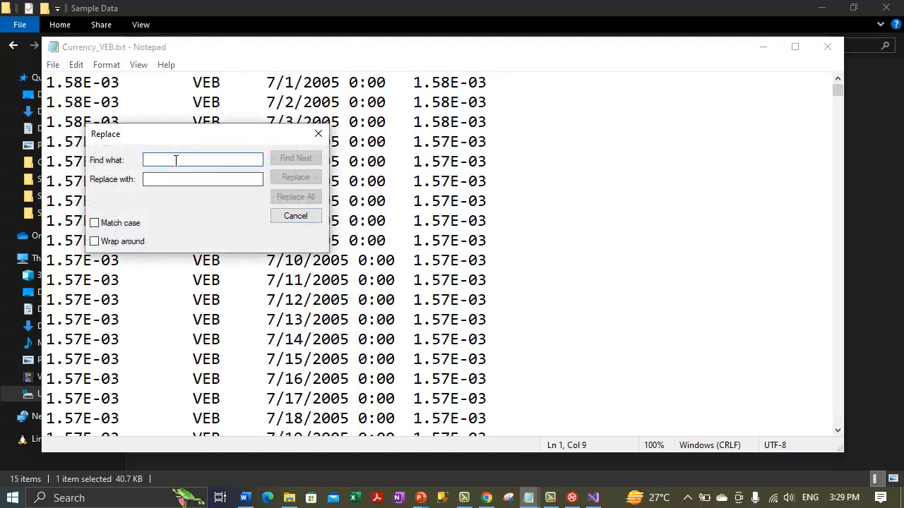
text(VEB)
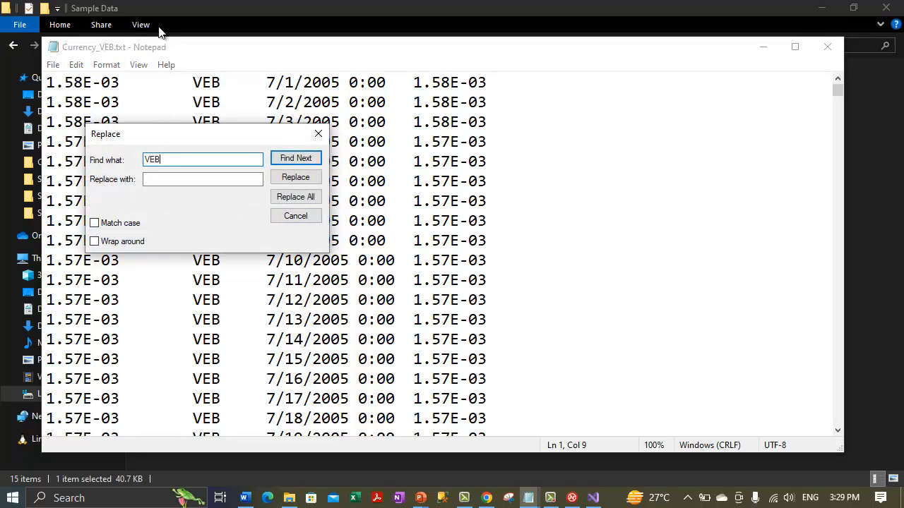
key(Tab)
text(BAD)
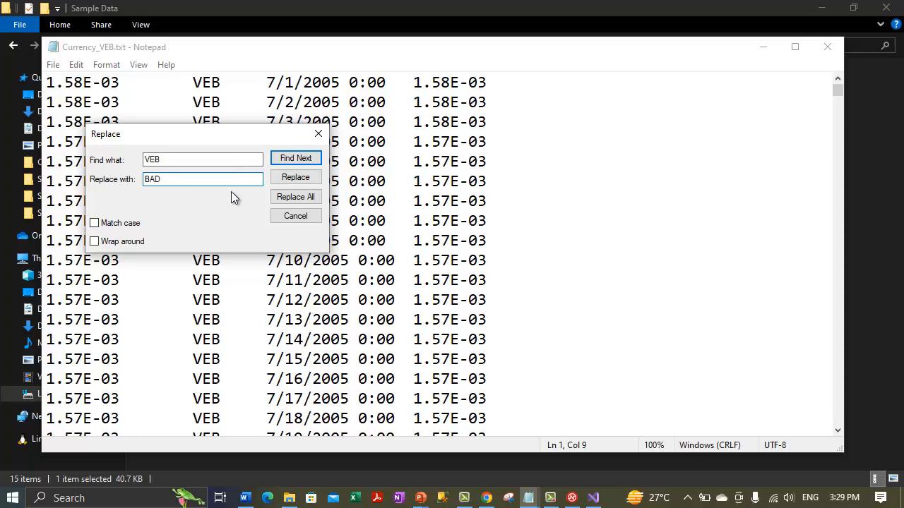
click(286, 199)
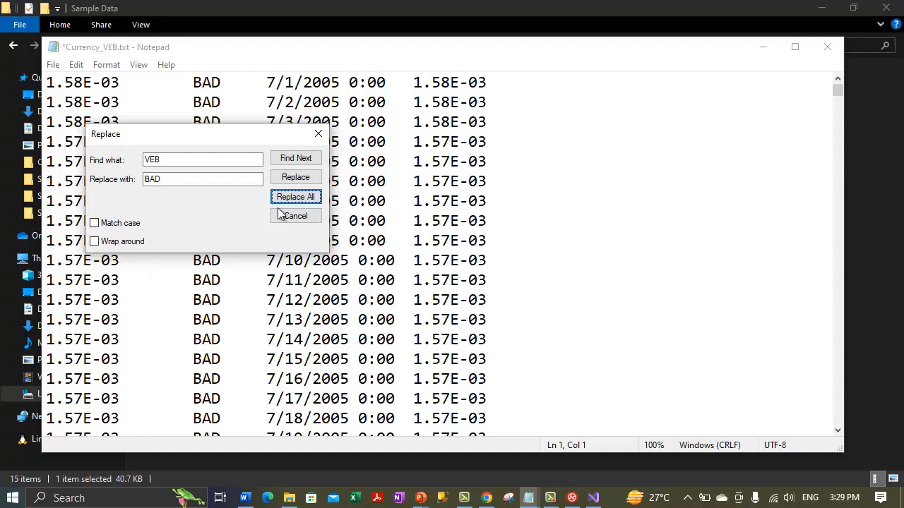
click(286, 214)
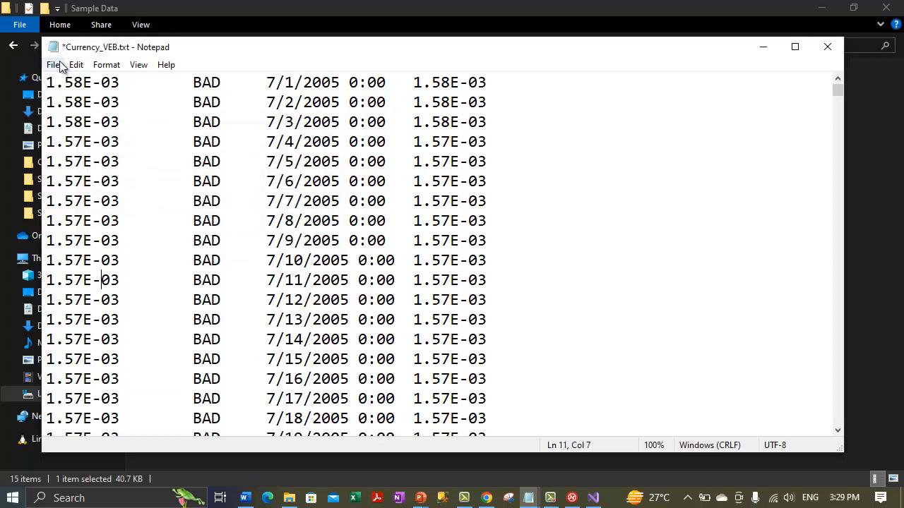
- Try to save the edited file as Currency_VEB.txt in the Sample Data folder
click(55, 65)
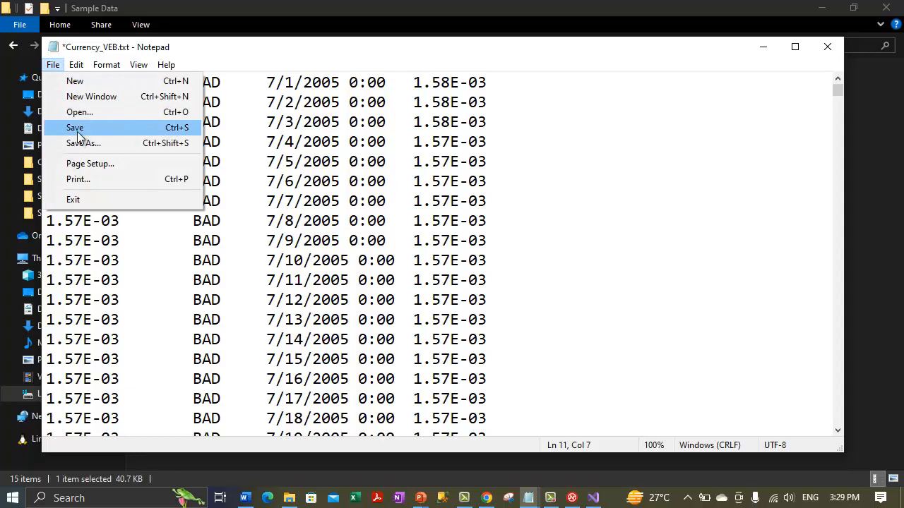
click(78, 130)
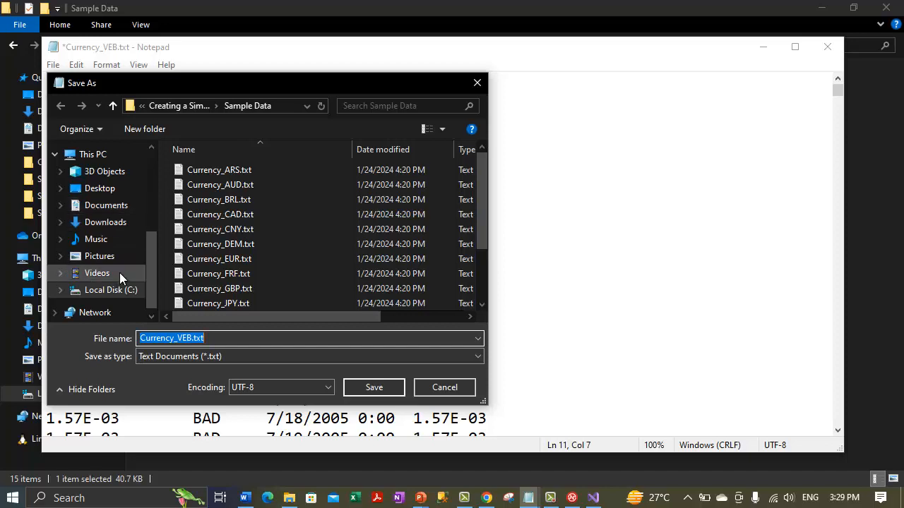
click(373, 387)
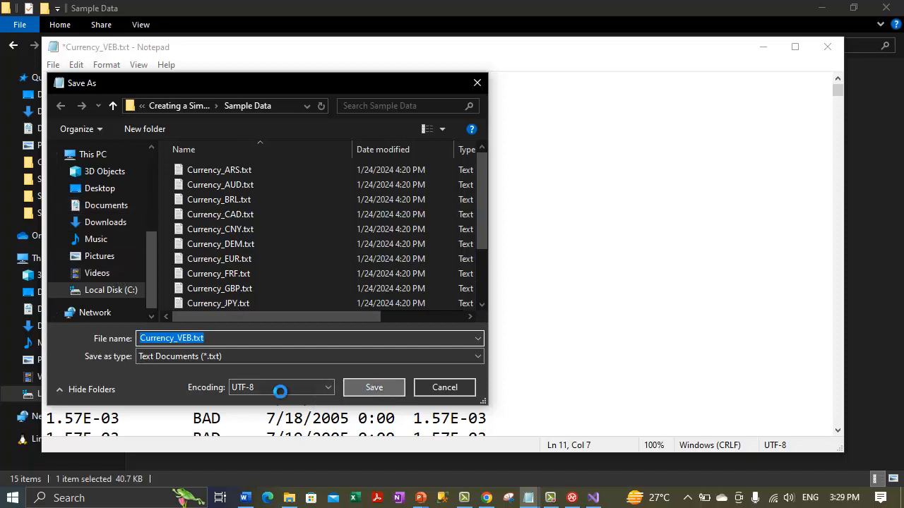
click(497, 256)
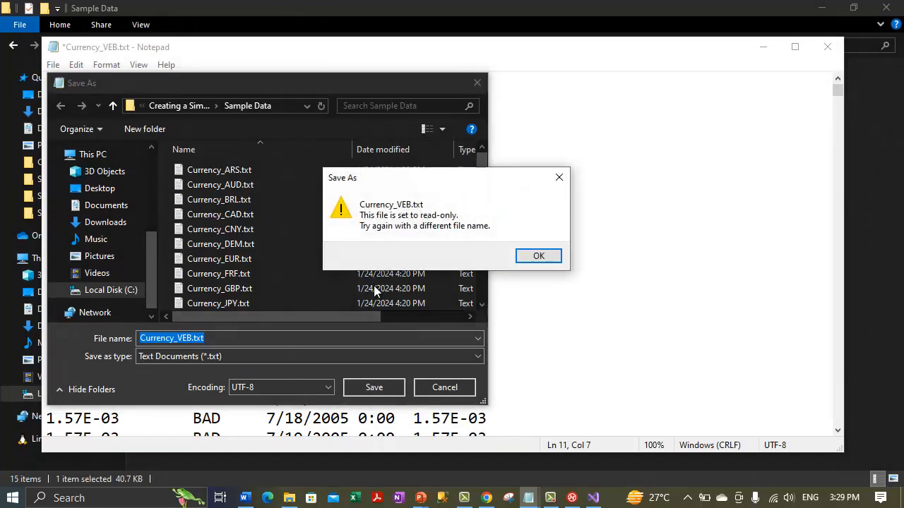
click(540, 257)
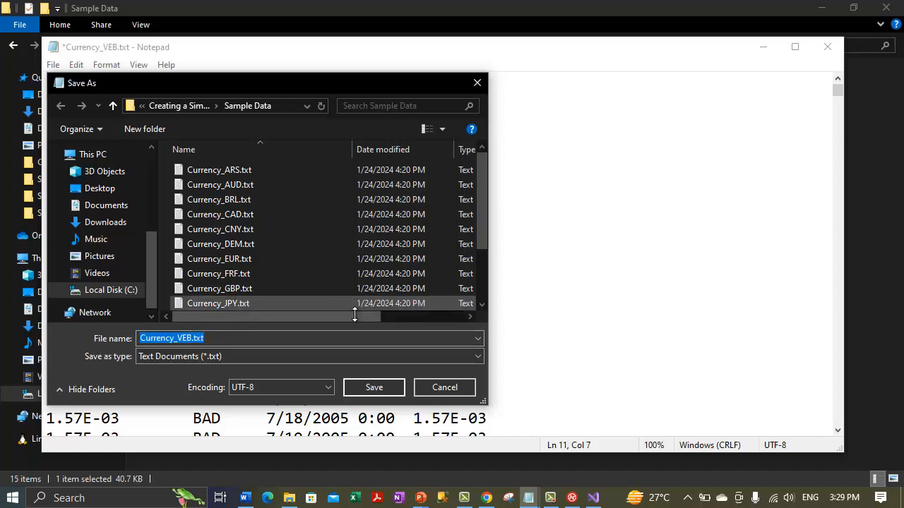
- Switch to File Explorer and clear the Read-only attribute of Currency_VEB.txt
click(289, 499)
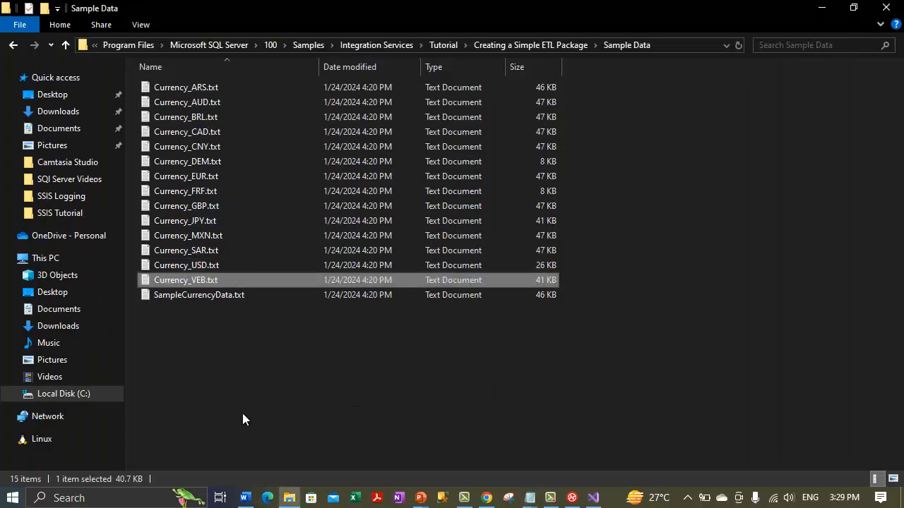
right_click(242, 414)
click(252, 474)
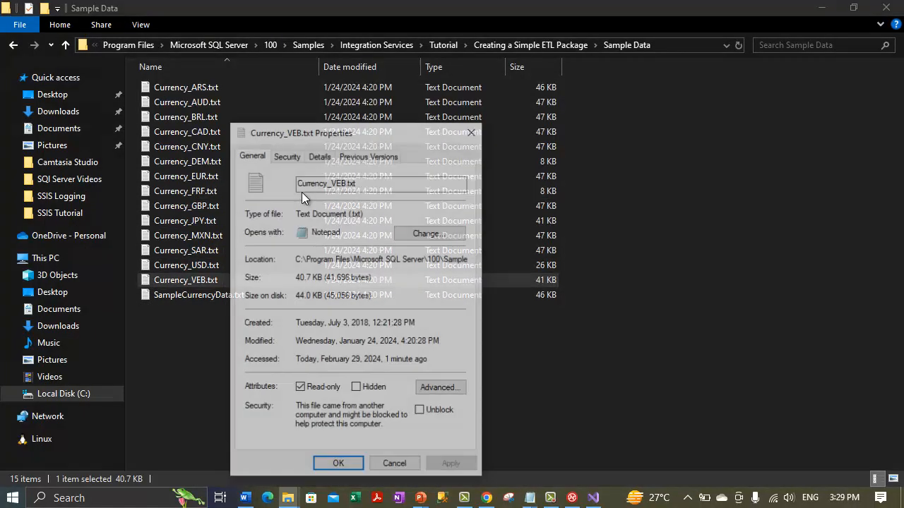
click(300, 388)
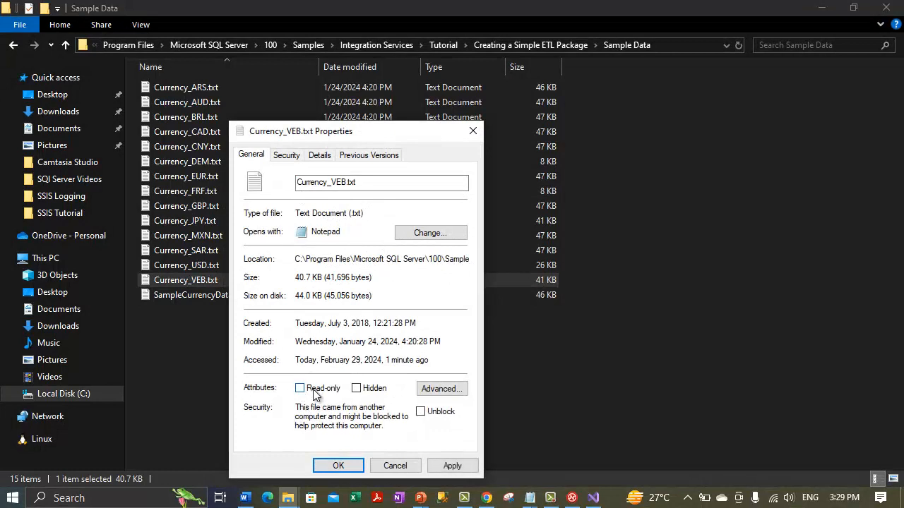
click(452, 464)
click(354, 322)
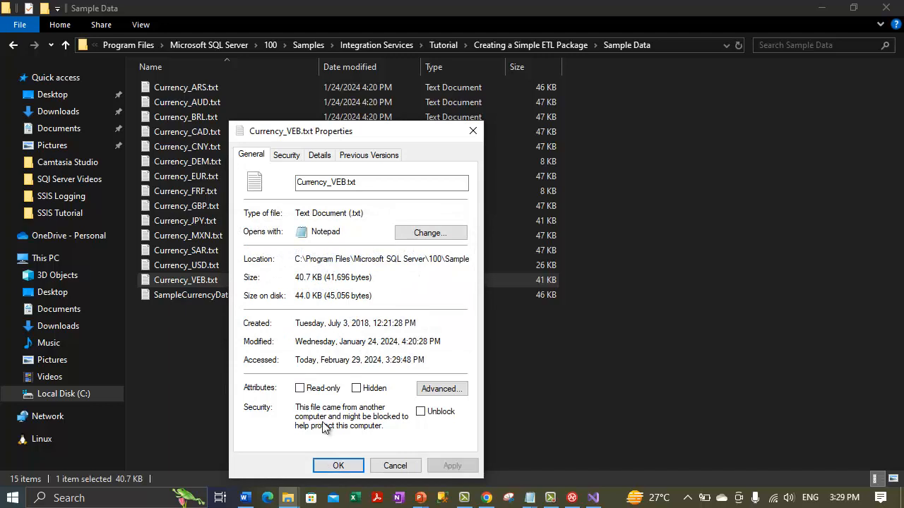
click(338, 466)
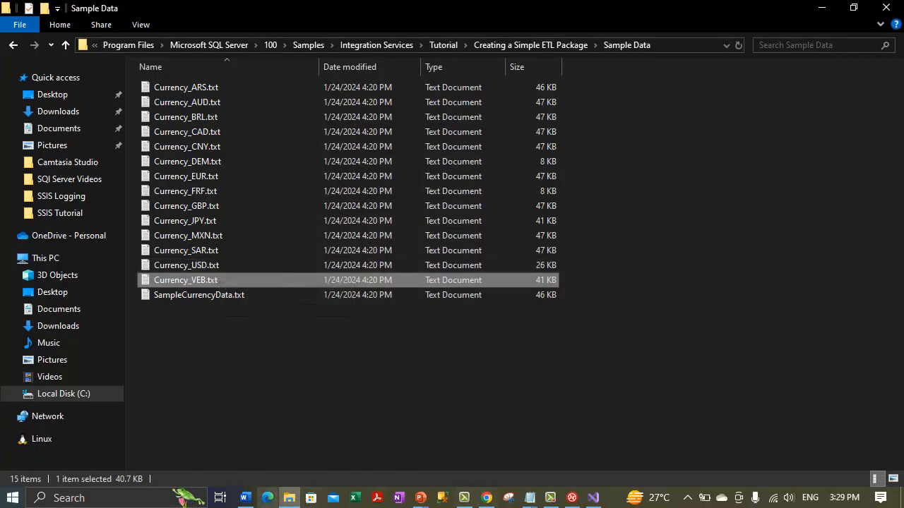
- Return to the Notepad save dialog and try to overwrite the existing Currency_VEB.txt with the edited text
mouse_move(531, 496)
click(601, 444)
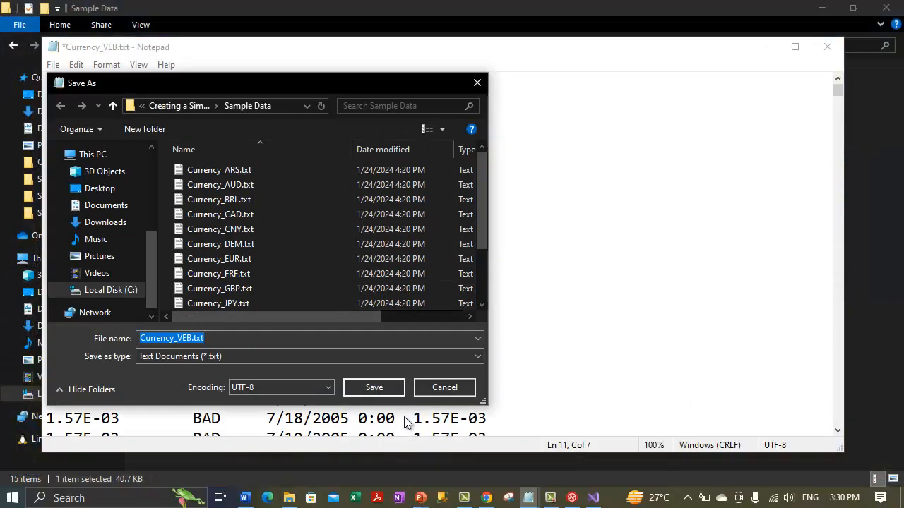
click(374, 387)
key(Return)
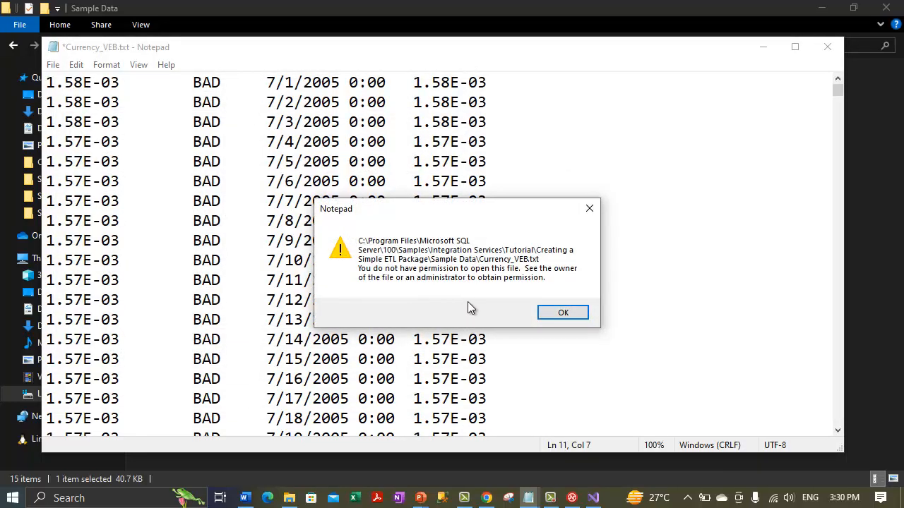
click(563, 312)
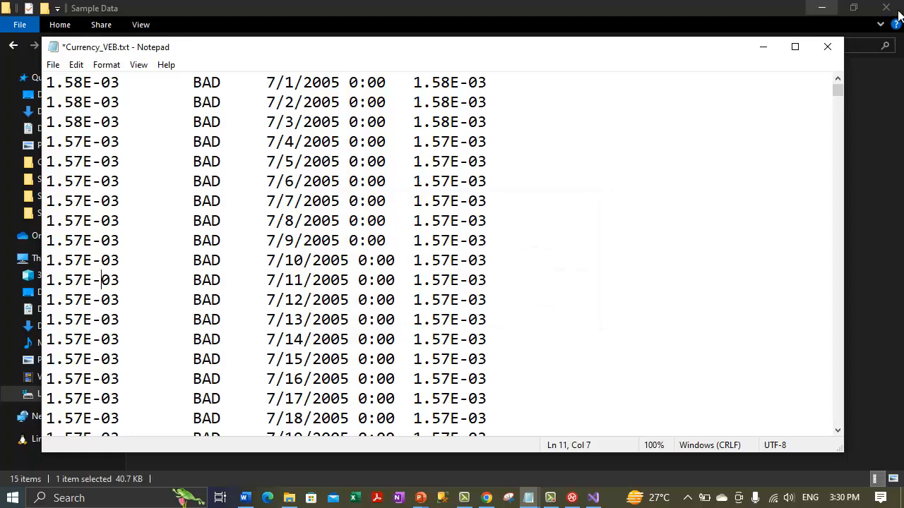
- Cancel saving the edited Currency_VEB.txt and close its Notepad window
click(827, 47)
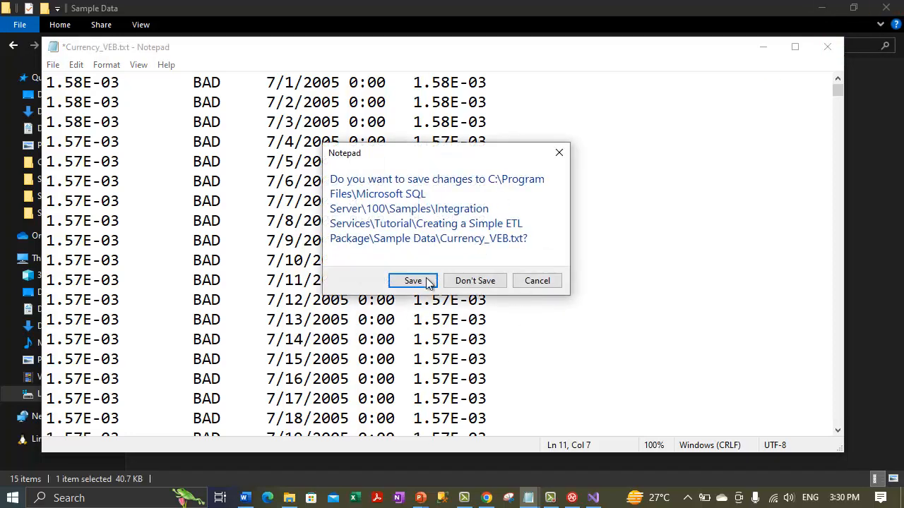
click(413, 283)
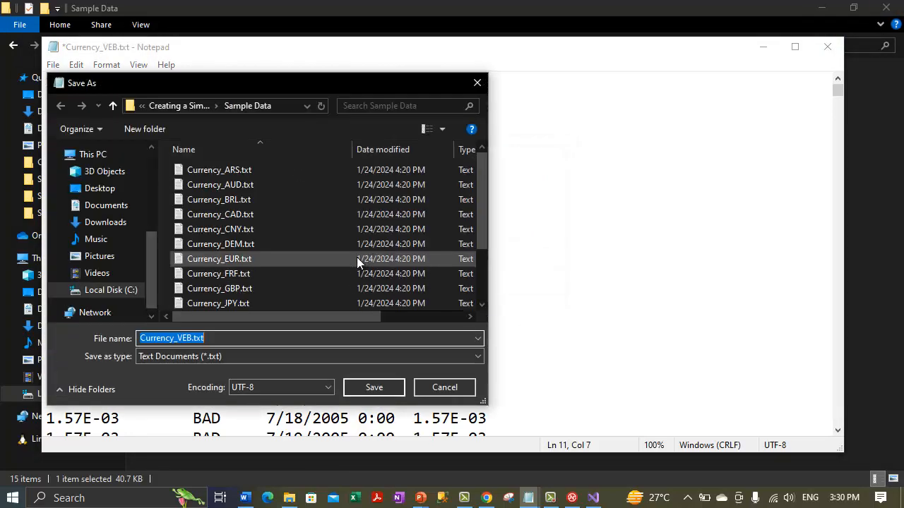
click(462, 390)
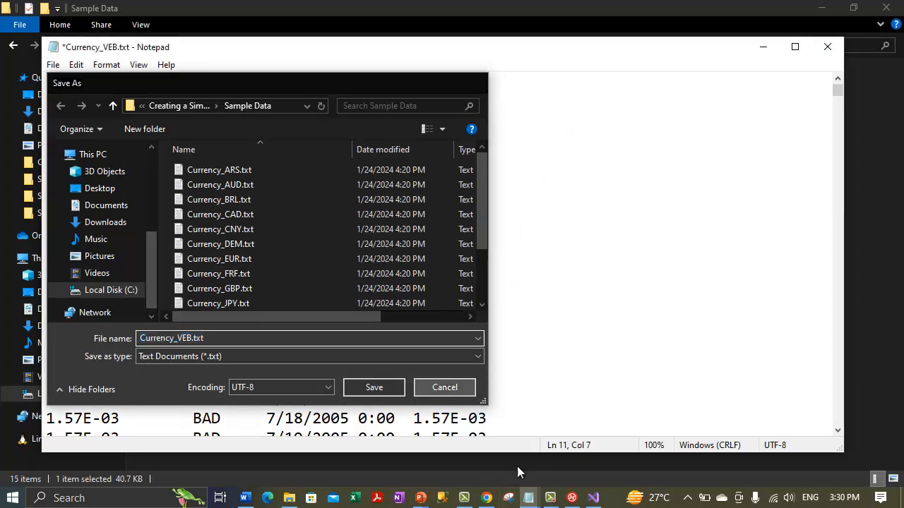
click(827, 46)
key(Return)
- Check the Read-only attribute in the properties of Currency_VEB.txt and close the dialog
right_click(217, 277)
click(233, 476)
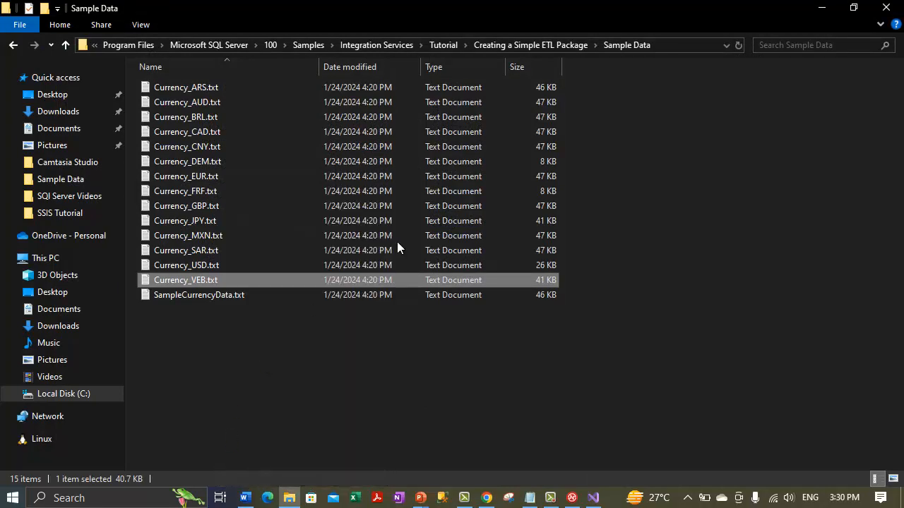
click(332, 467)
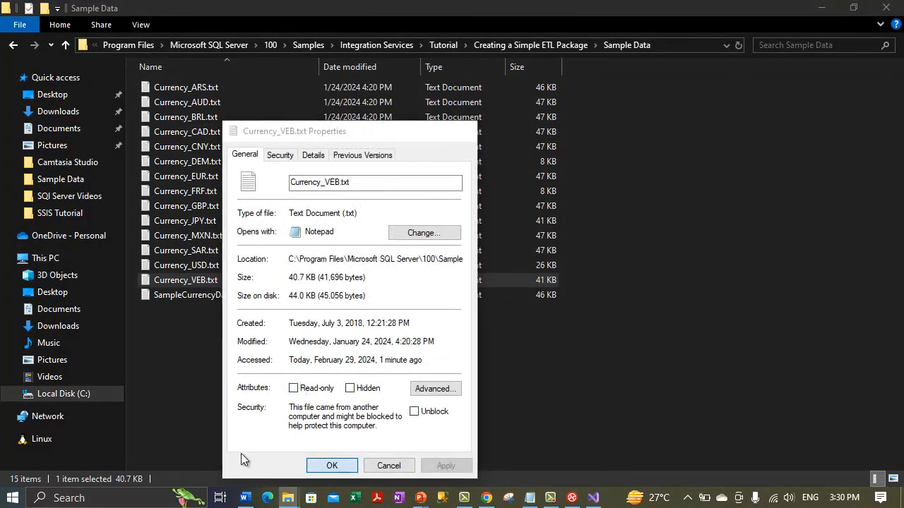
- Open Currency_VEB.txt in Notepad and replace every VEB with BAD
double_click(221, 280)
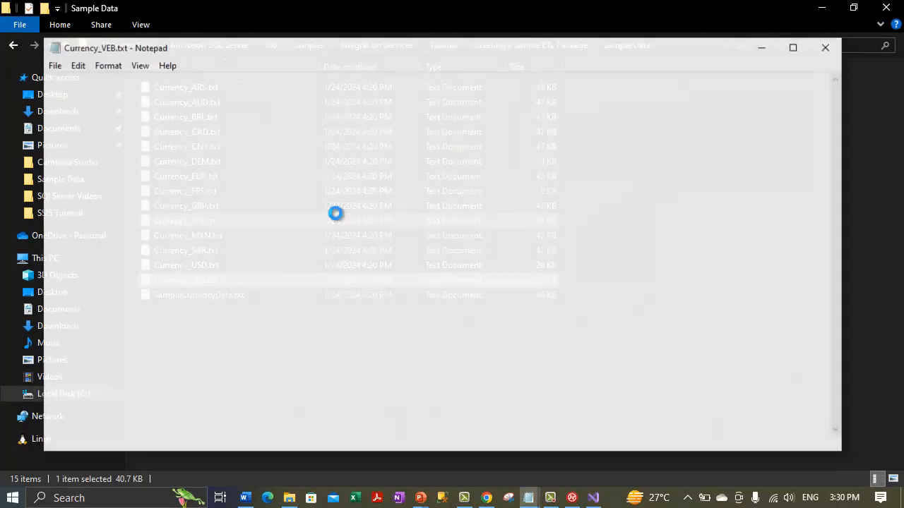
click(75, 65)
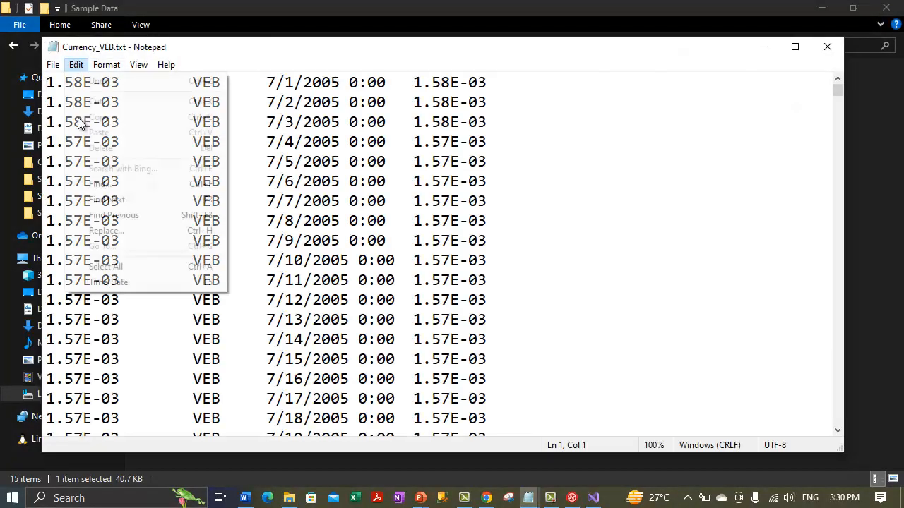
click(106, 231)
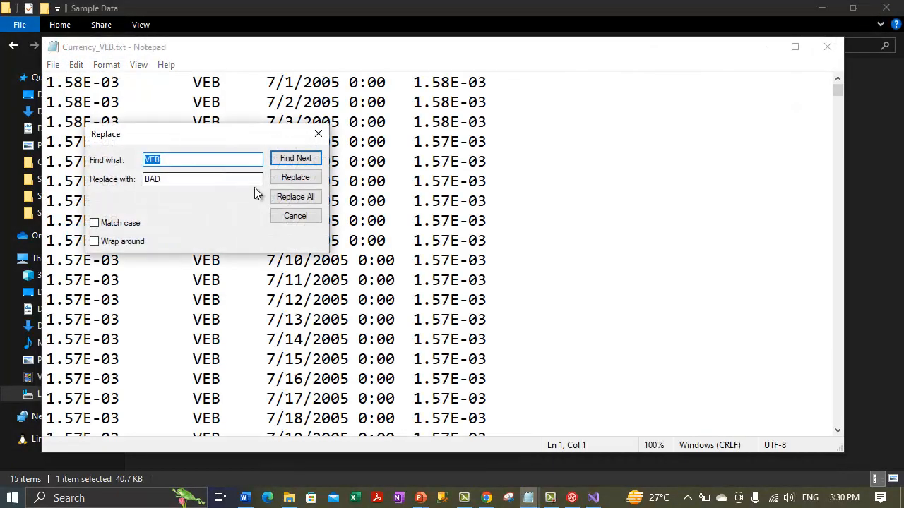
click(296, 197)
click(296, 216)
- Try to save the changes over the existing Currency_VEB.txt in Sample Data, and close its Notepad window
click(54, 65)
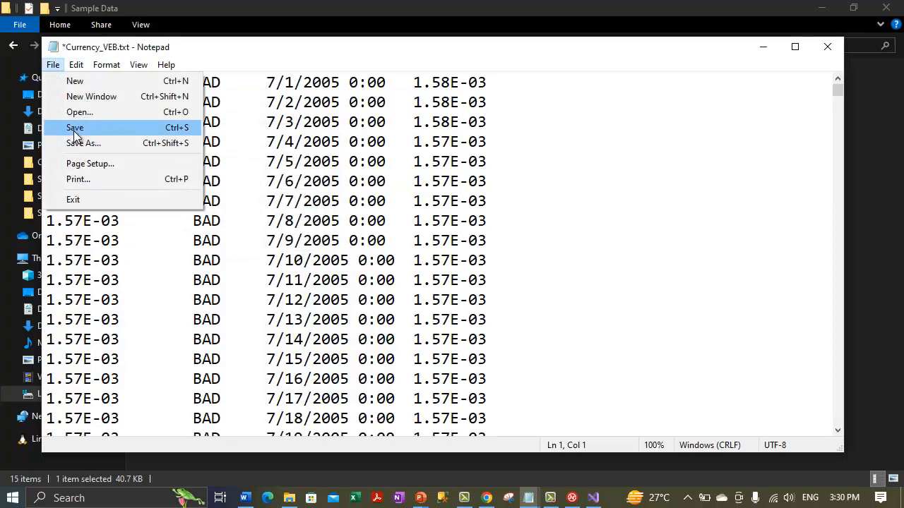
click(71, 125)
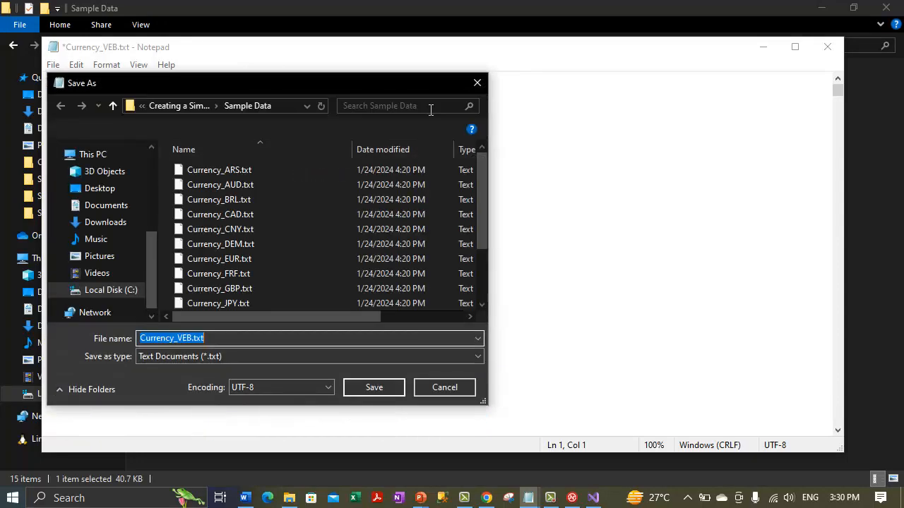
scroll(275, 246, down, 2)
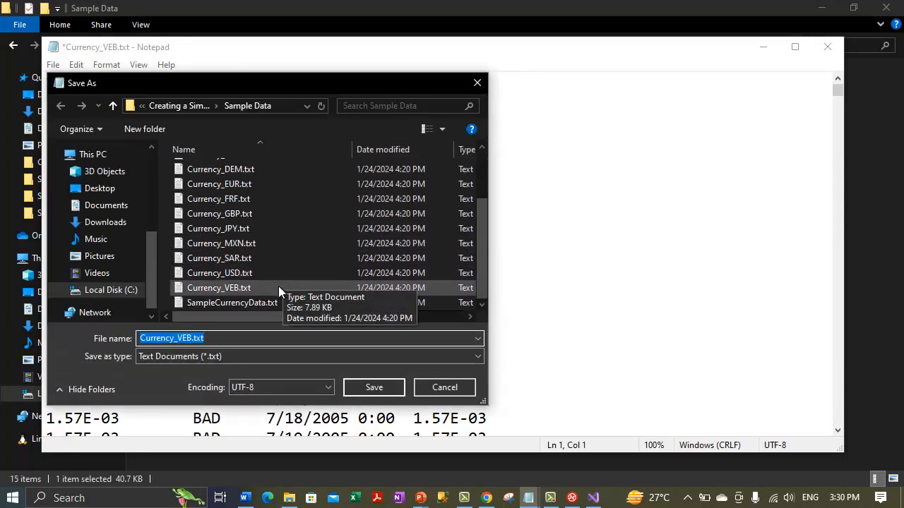
click(249, 290)
click(370, 387)
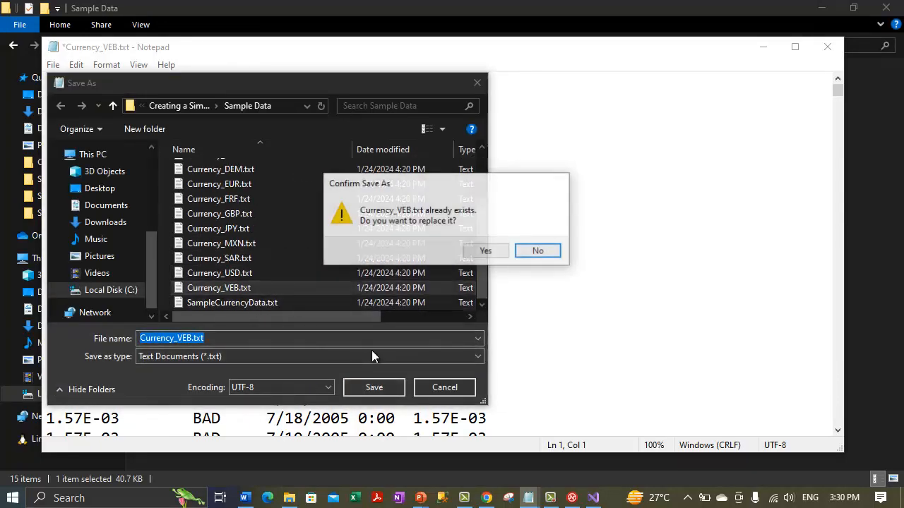
click(486, 250)
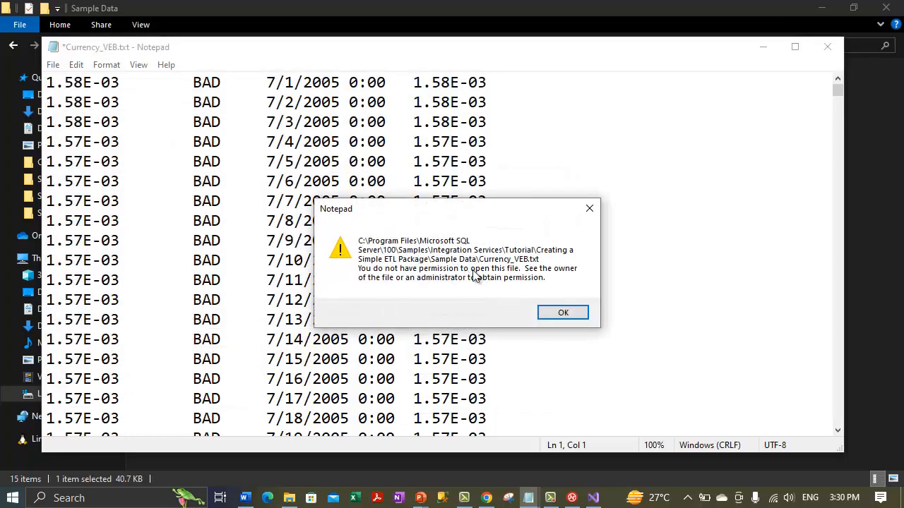
click(563, 312)
click(826, 47)
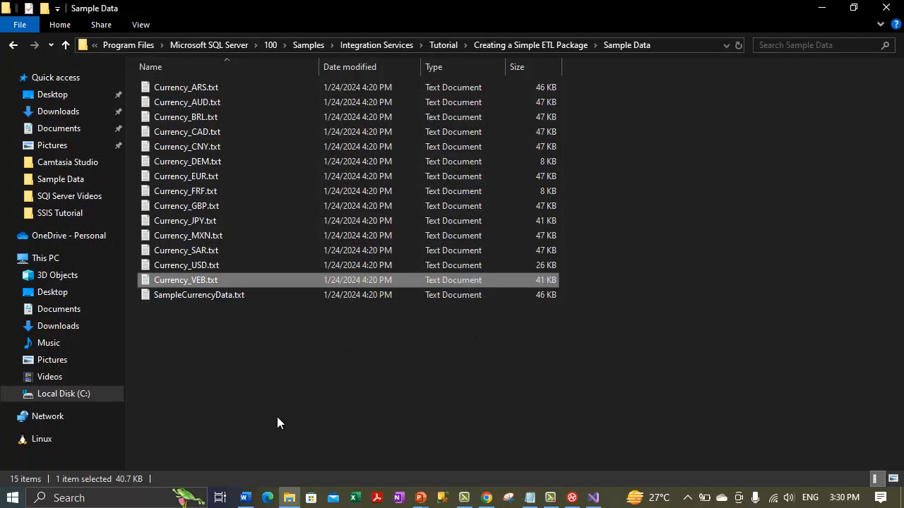
- Unblock Currency_VEB.txt in its file properties, granting administrator permission for the change
right_click(162, 284)
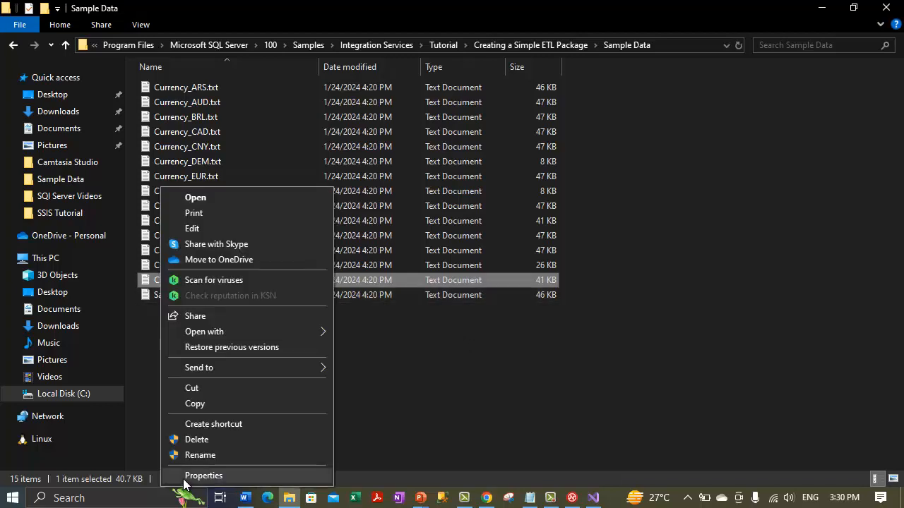
click(200, 477)
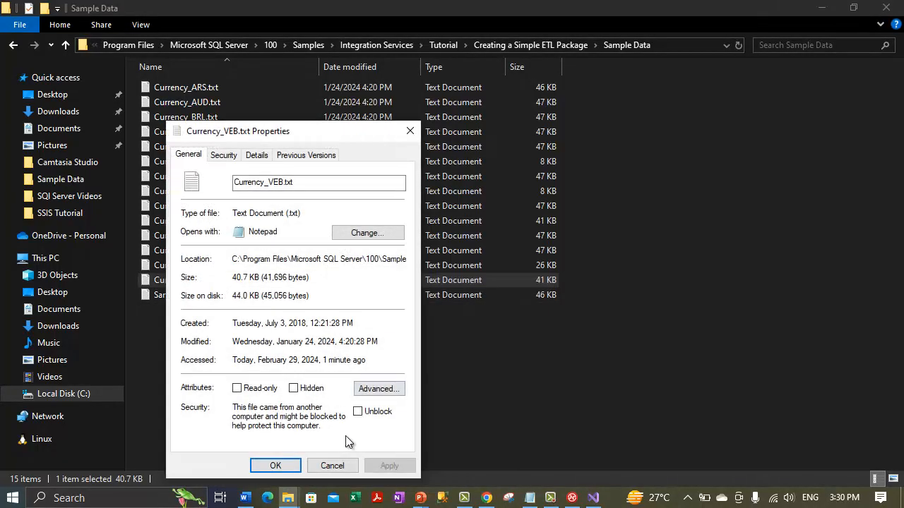
click(359, 414)
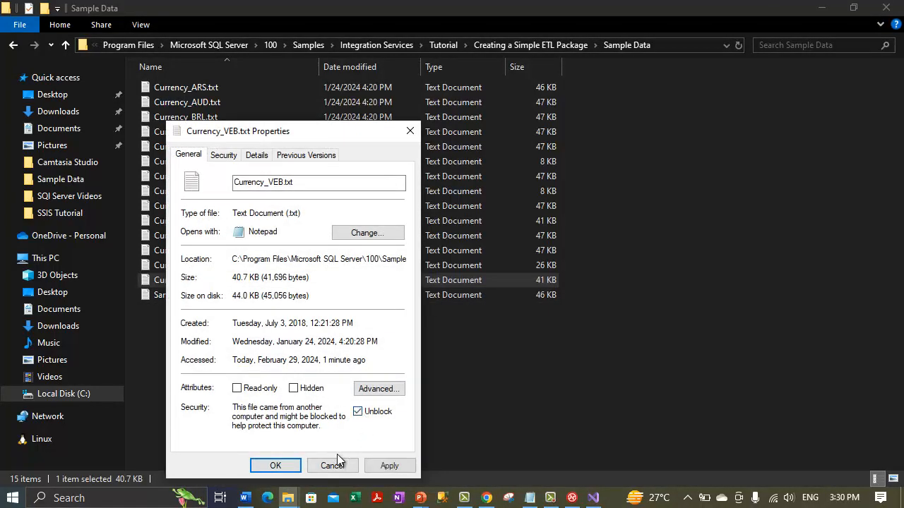
click(372, 470)
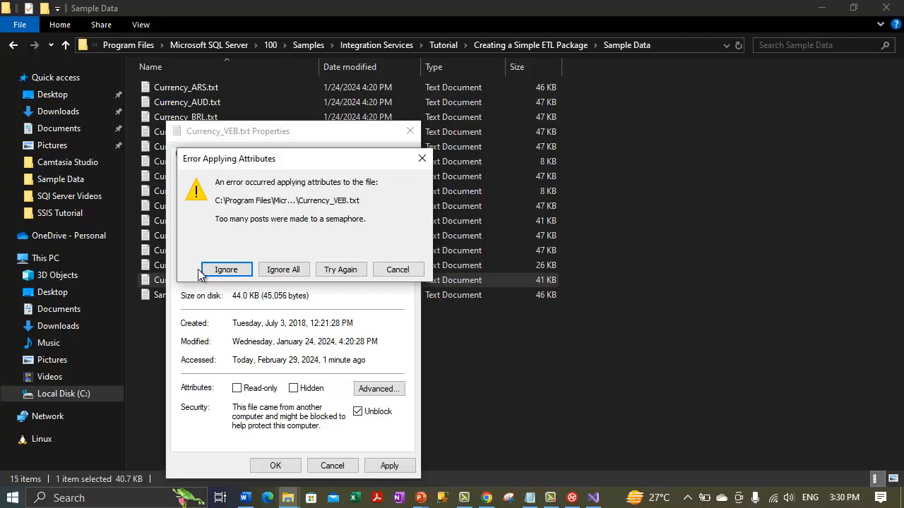
click(340, 272)
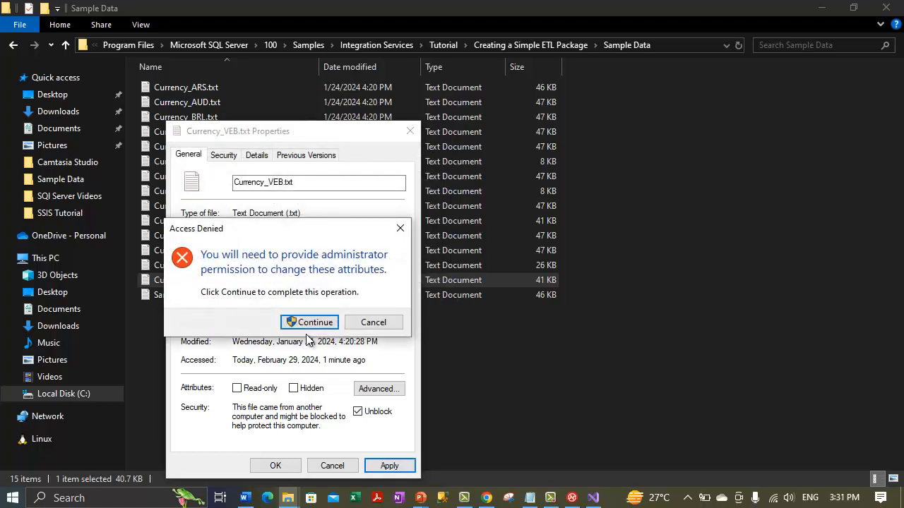
click(305, 322)
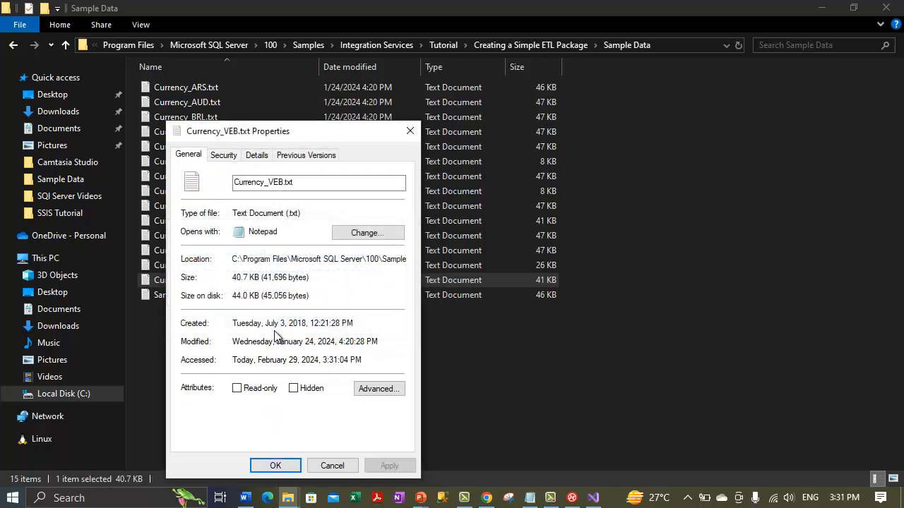
click(275, 466)
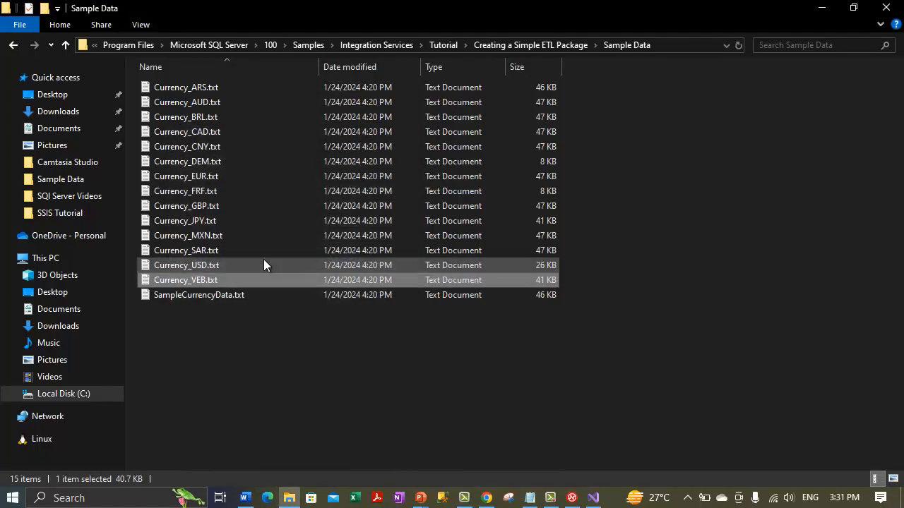
- Review the attributes and security settings of Currency_VEB.txt again after unblocking it
right_click(198, 466)
click(204, 474)
click(301, 466)
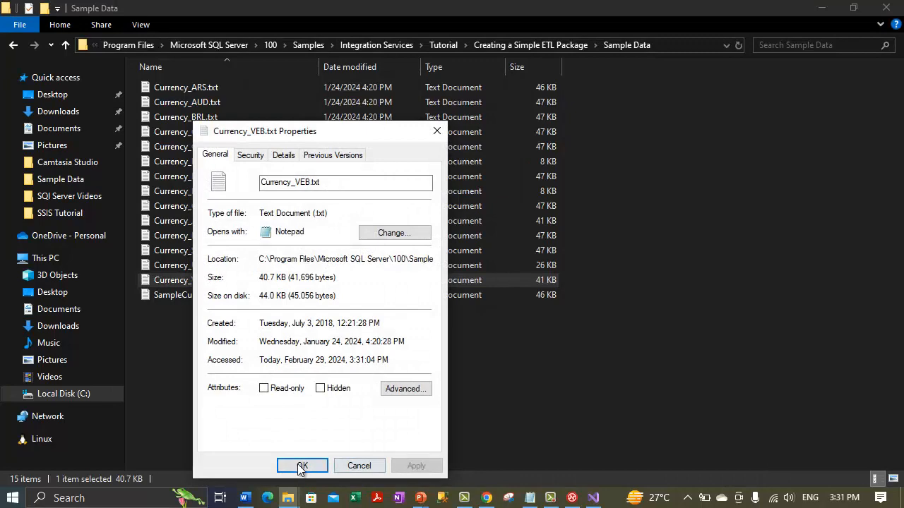
- Reopen the unblocked Currency_VEB.txt and replace all occurrences of VEB with BAD
key(Return)
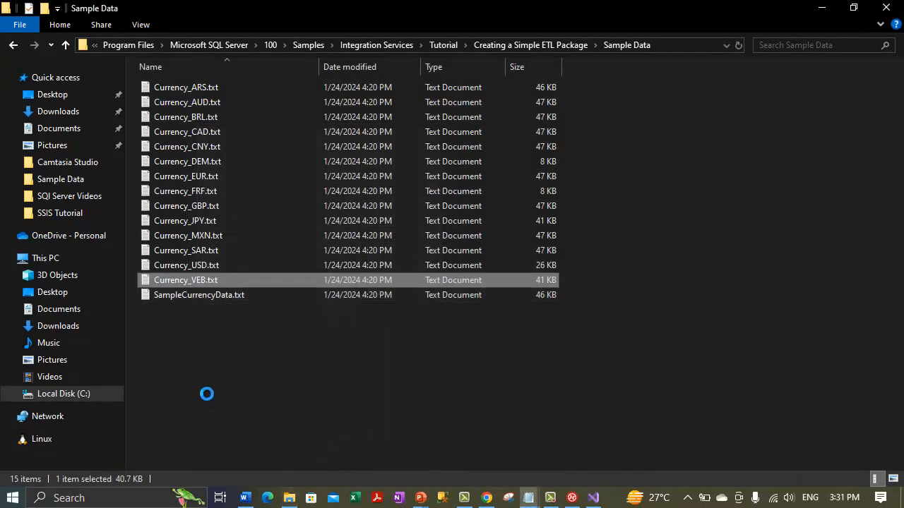
click(76, 65)
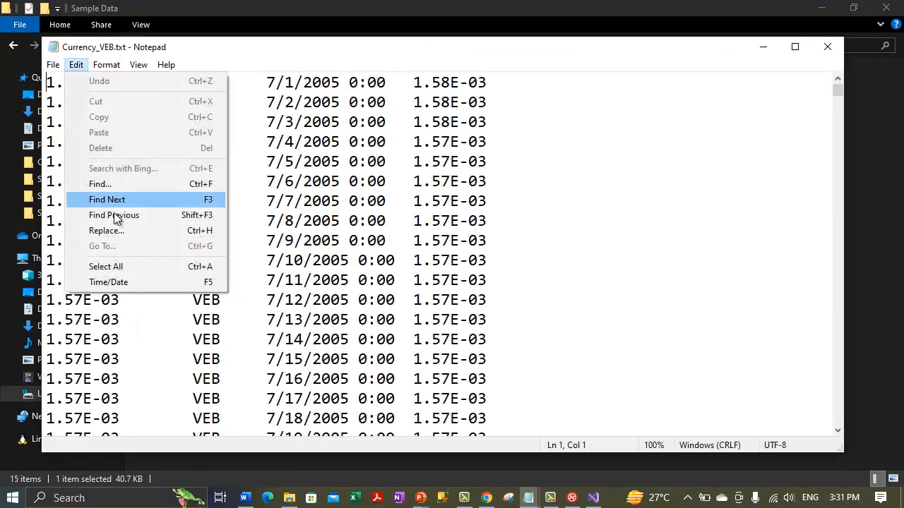
click(116, 230)
click(295, 197)
click(295, 215)
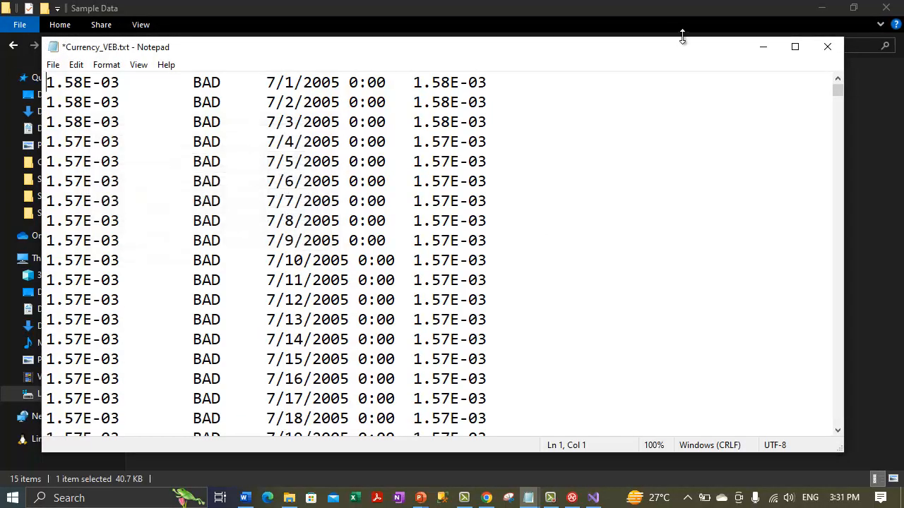
- Try to save the edited text as Currency_BAD.txt in Sample Data, accepting the switch to the Documents folder
click(828, 47)
click(412, 281)
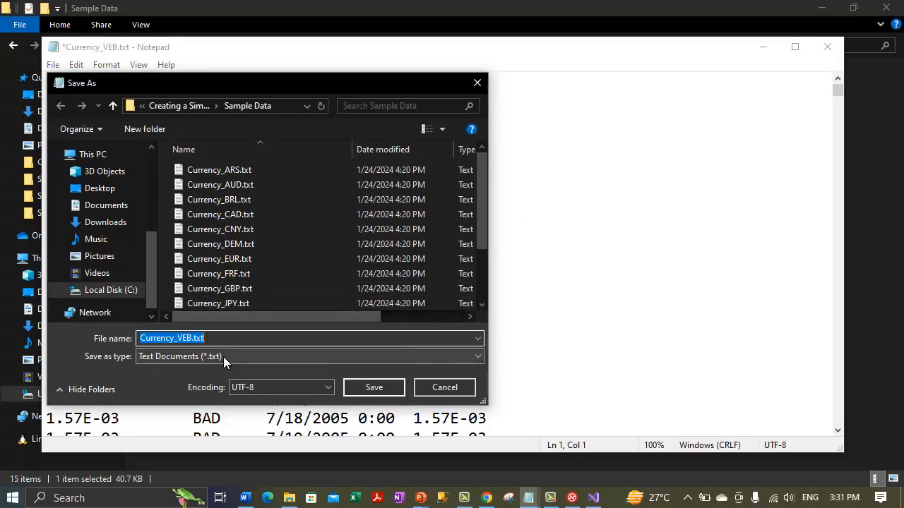
click(186, 339)
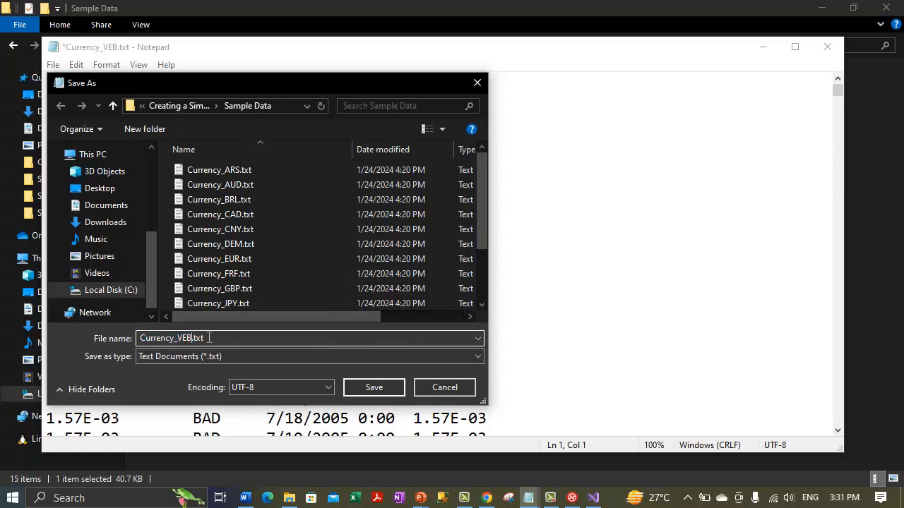
key(BackSpace)
key(BackSpace)
key(BackSpace)
text(BAD)
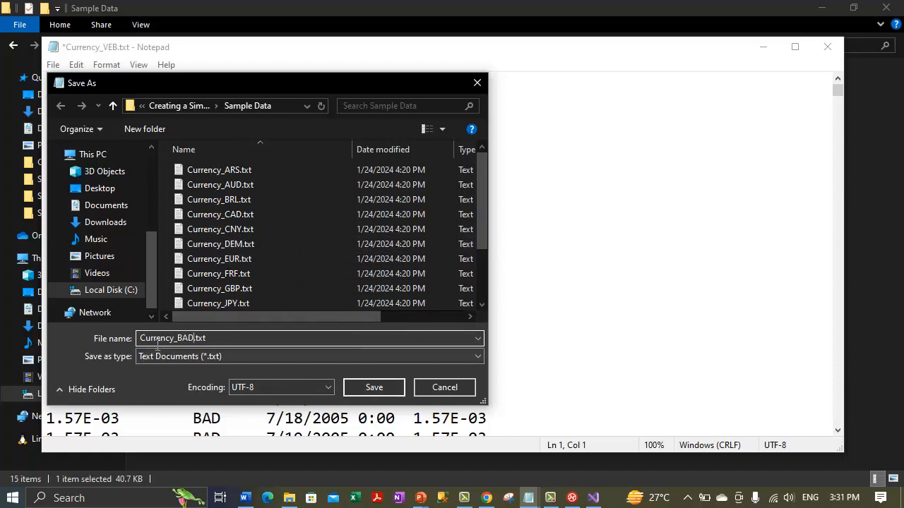
click(358, 387)
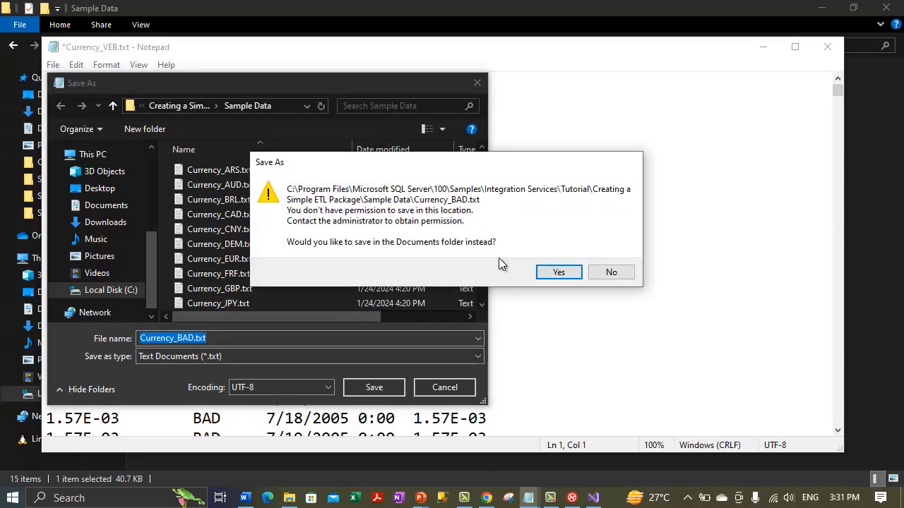
click(551, 273)
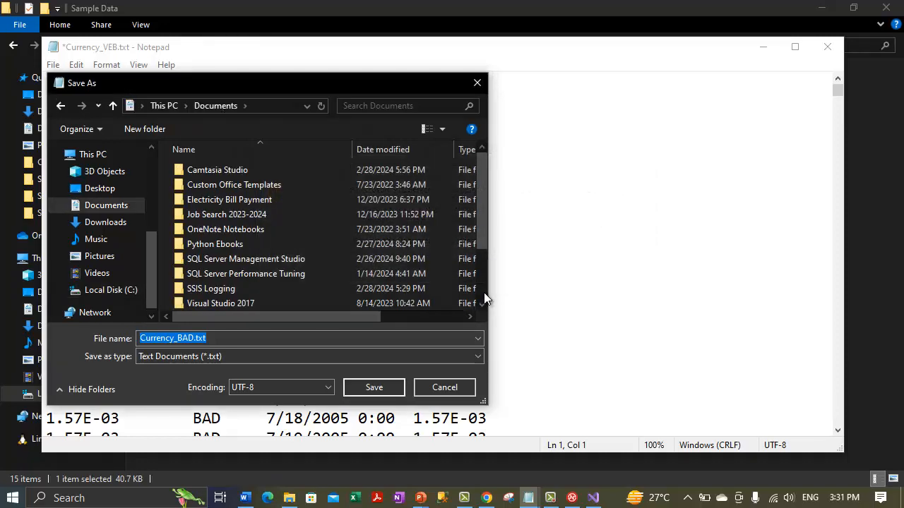
- Cancel saving Currency_BAD.txt in Documents and close Notepad without saving the changes
click(444, 387)
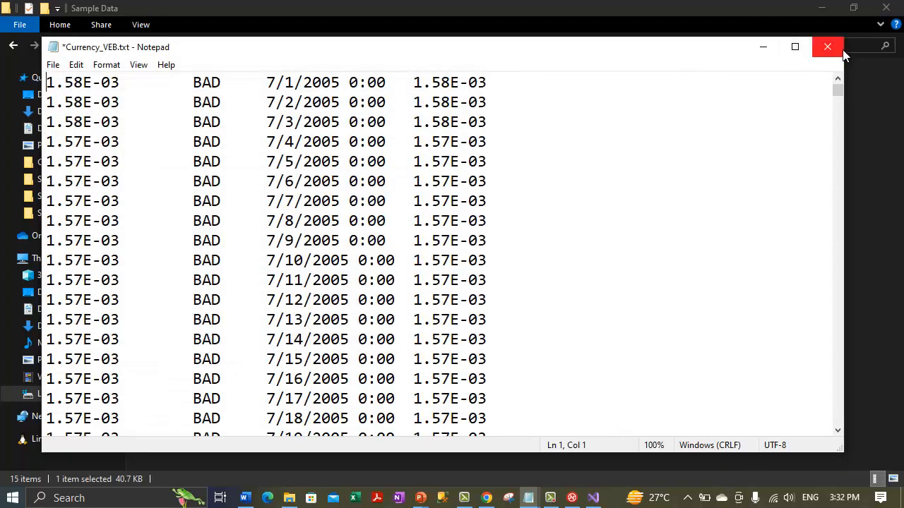
click(827, 45)
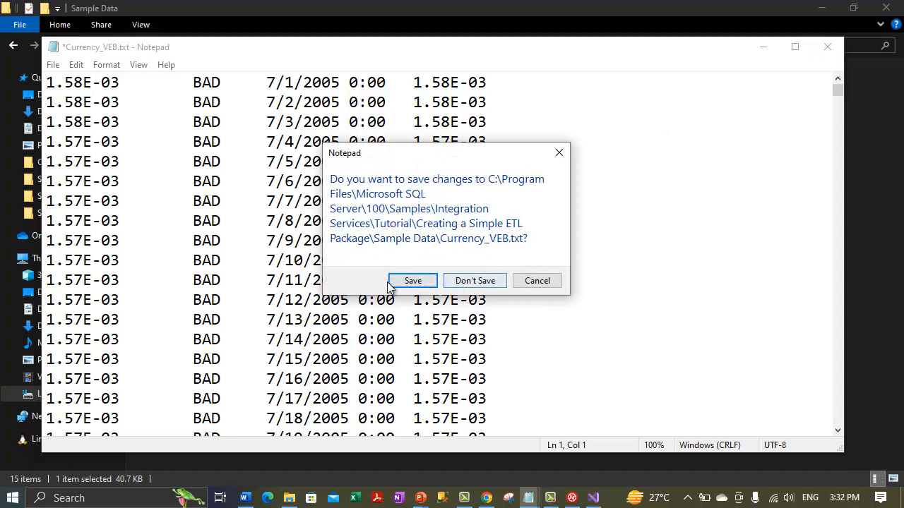
click(475, 282)
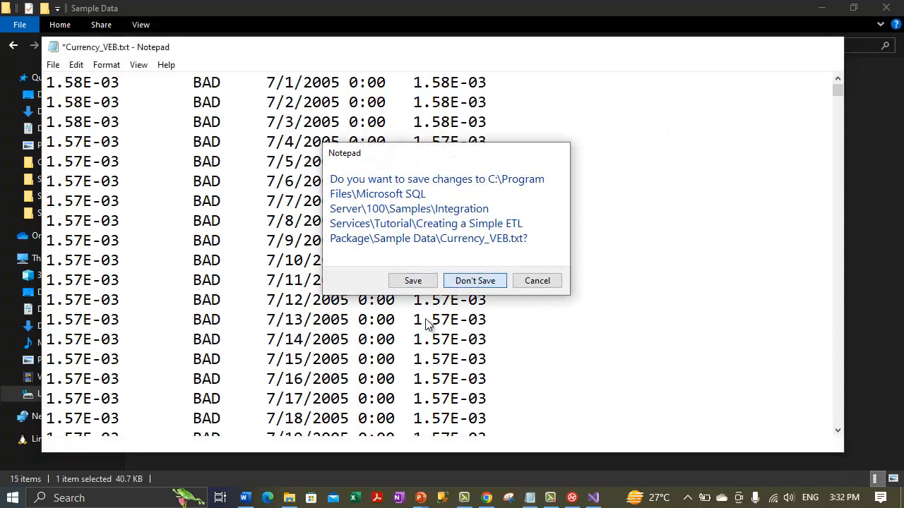
- Duplicate Currency_VEB.txt within the Sample Data folder, granting administrator permission for the copy
click(214, 383)
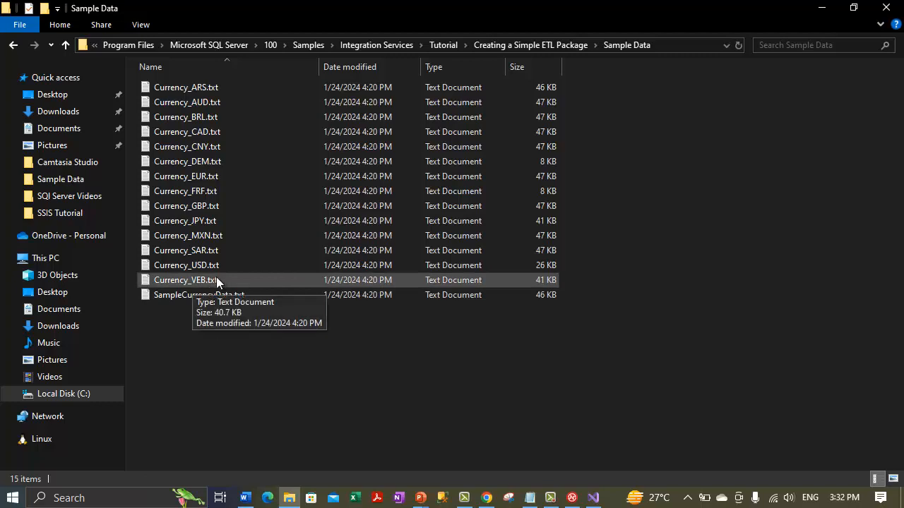
click(211, 281)
key(ctrl+c)
key(ctrl+v)
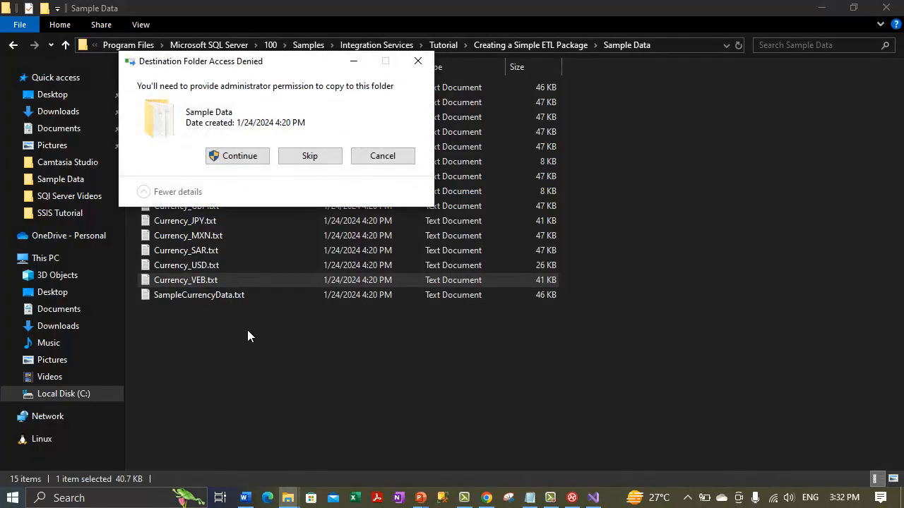
click(253, 160)
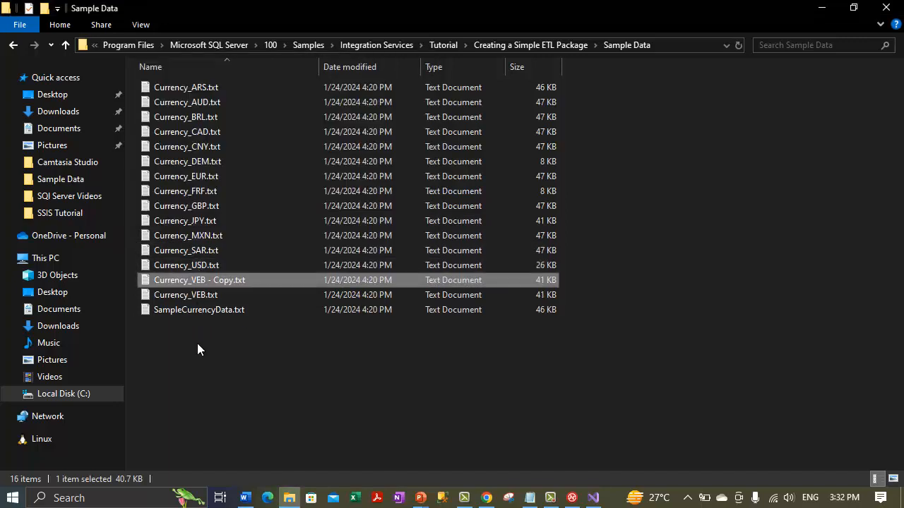
- Rename the copied file in the Sample Data folder to Currency_BAD.txt
right_click(225, 282)
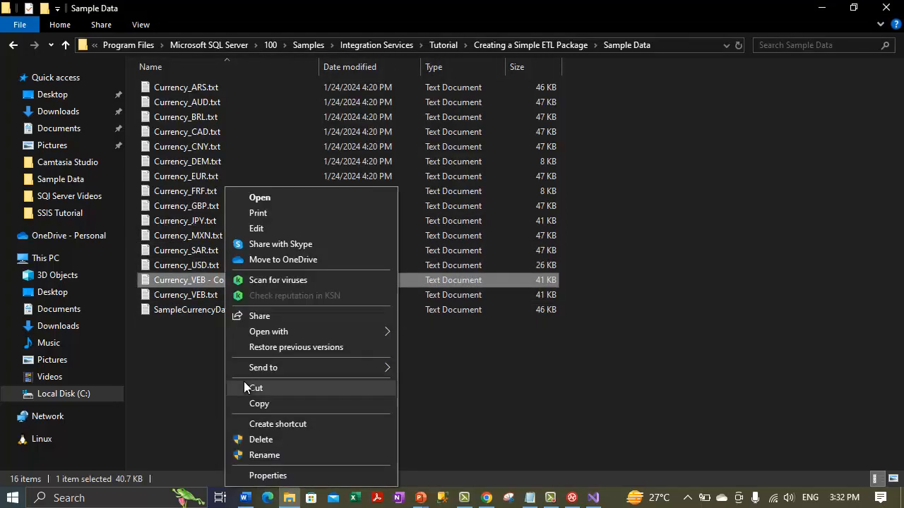
click(266, 456)
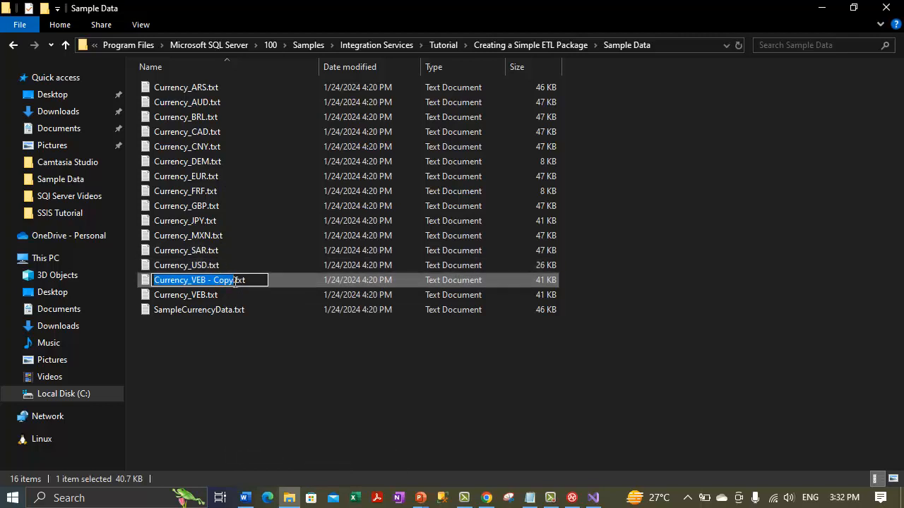
click(235, 282)
key(BackSpace)
key(BackSpace)
key(BackSpace)
key(BackSpace)
key(BackSpace)
key(BackSpace)
key(BackSpace)
key(BackSpace)
key(BackSpace)
key(BackSpace)
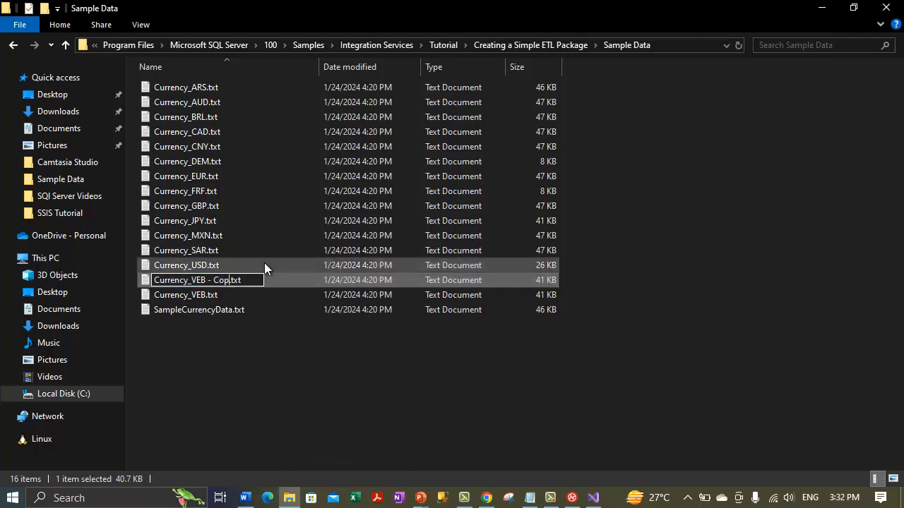
text(BAD)
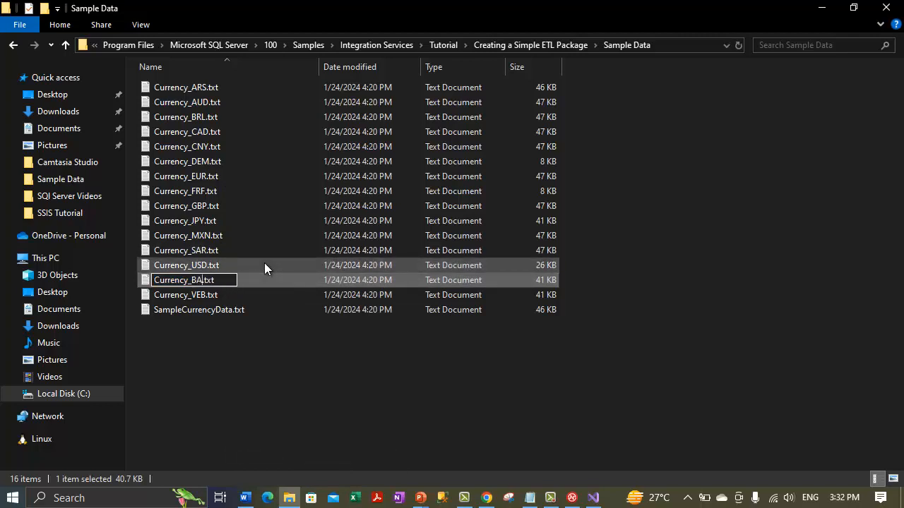
key(Return)
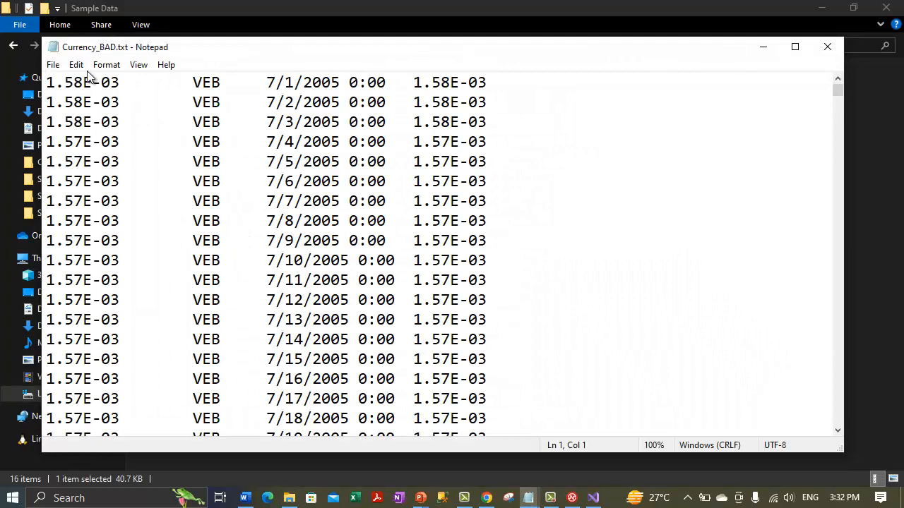
- Replace all occurrences of VEB with BAD in Currency_BAD.txt
click(76, 64)
click(106, 231)
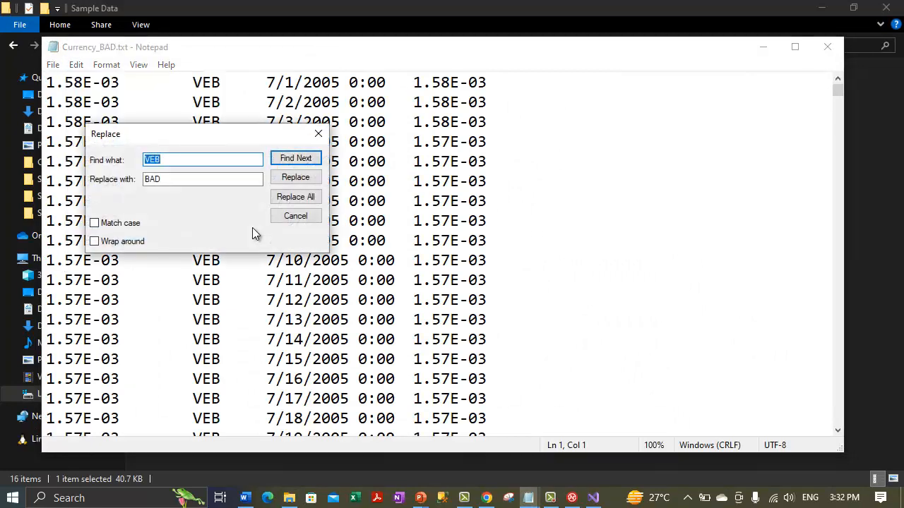
click(278, 197)
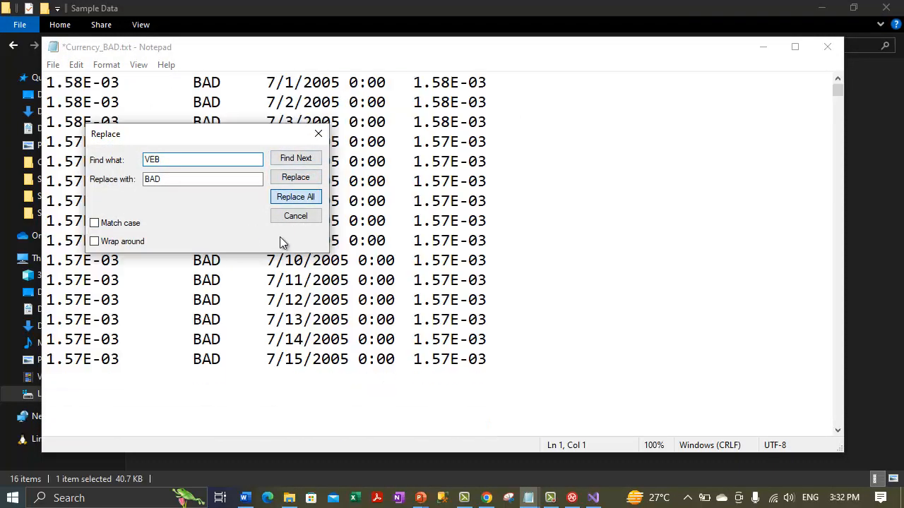
click(307, 217)
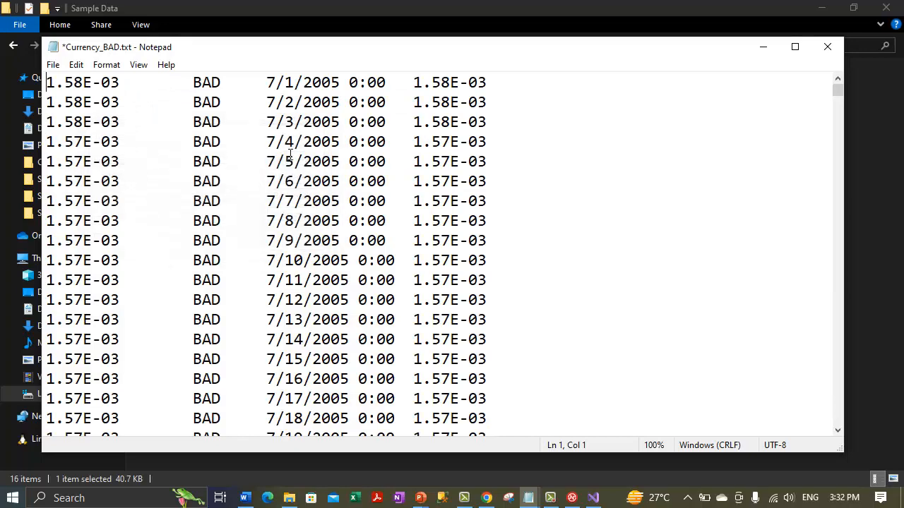
- Try to save the edited text over the existing Currency_BAD.txt in Sample Data, and close Notepad without saving
click(827, 47)
key(Escape)
key(ctrl+shift+s)
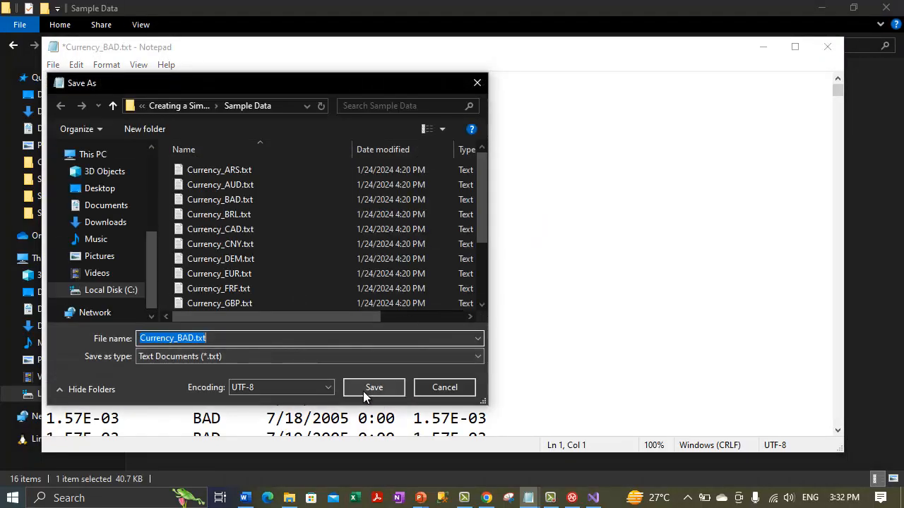
click(367, 388)
click(492, 251)
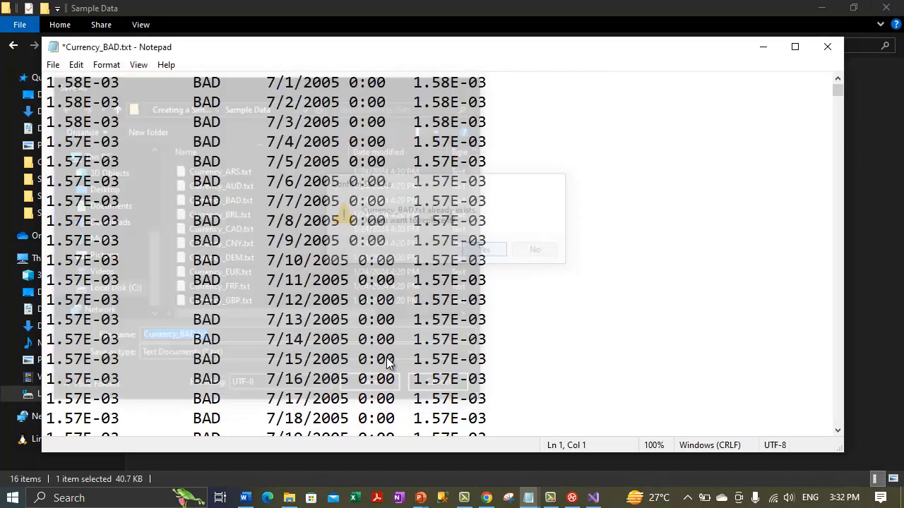
click(557, 315)
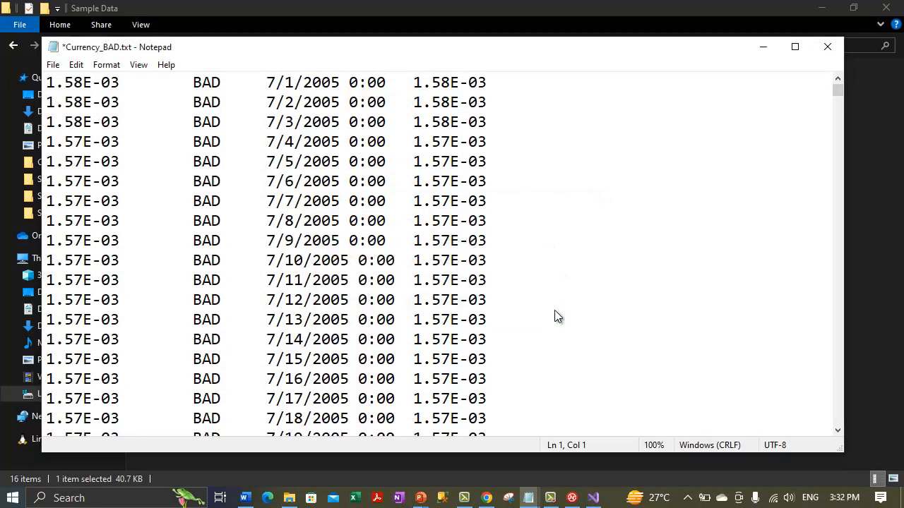
click(443, 387)
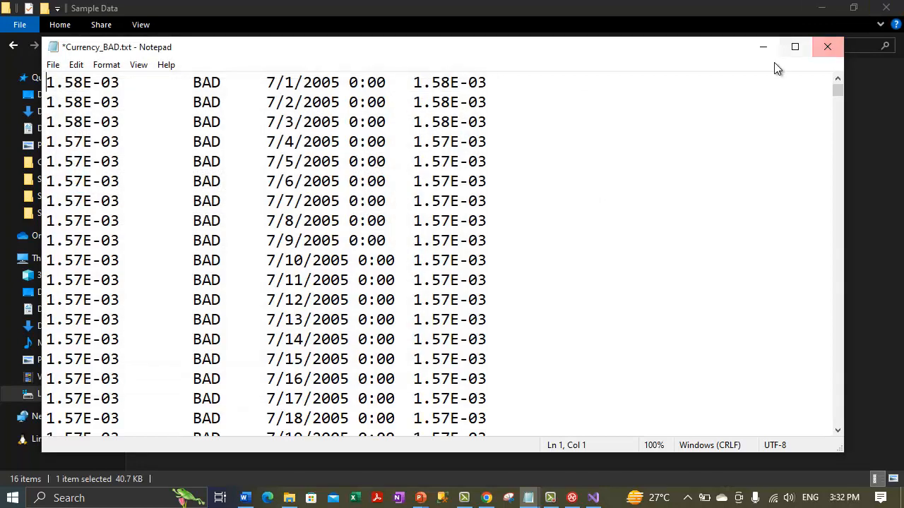
click(827, 47)
click(447, 284)
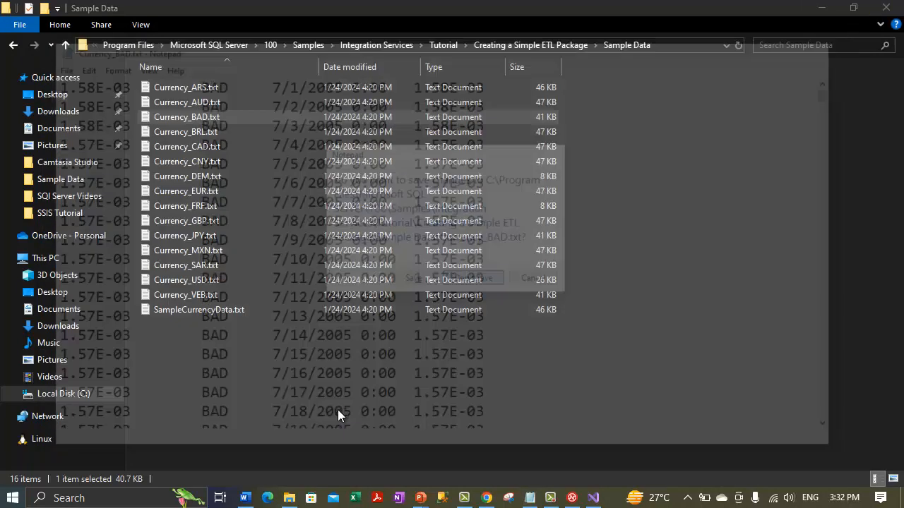
- Remove the read-only attribute from the Sample Data folder, its subfolders and files, granting administrator permission for the change
click(552, 42)
right_click(192, 103)
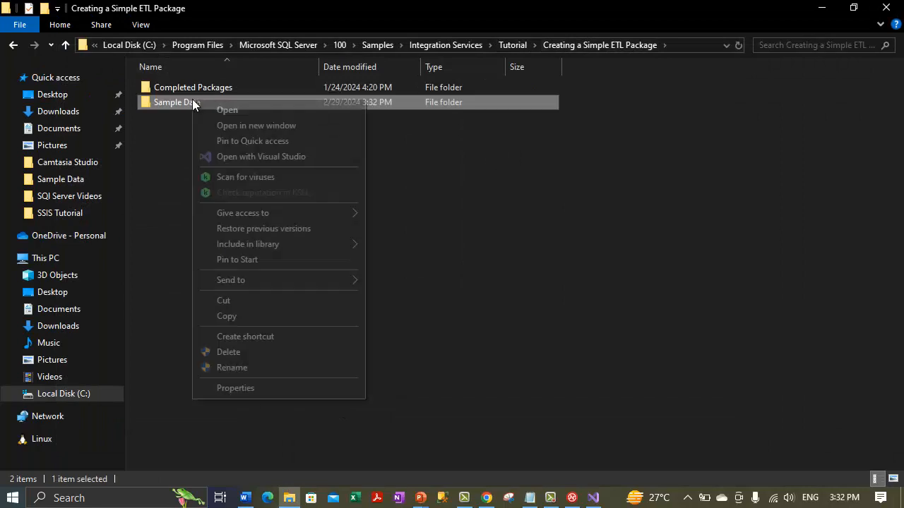
click(197, 389)
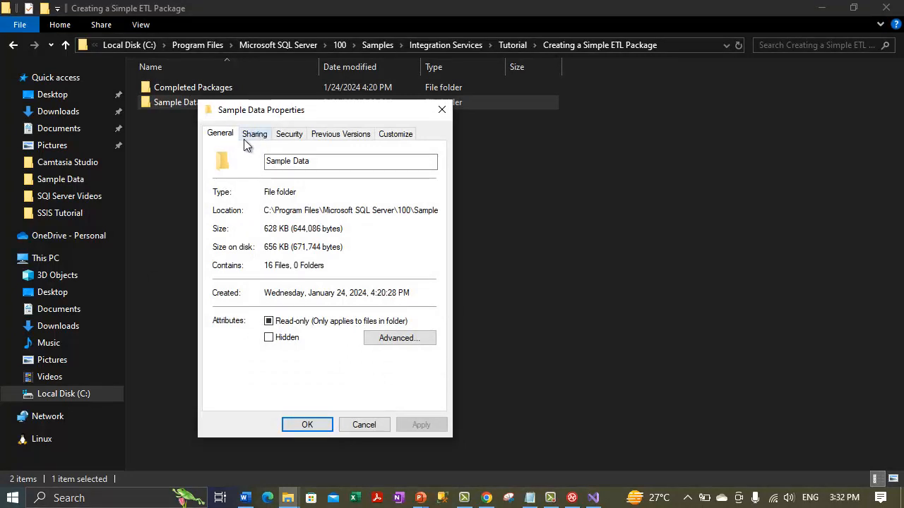
click(268, 322)
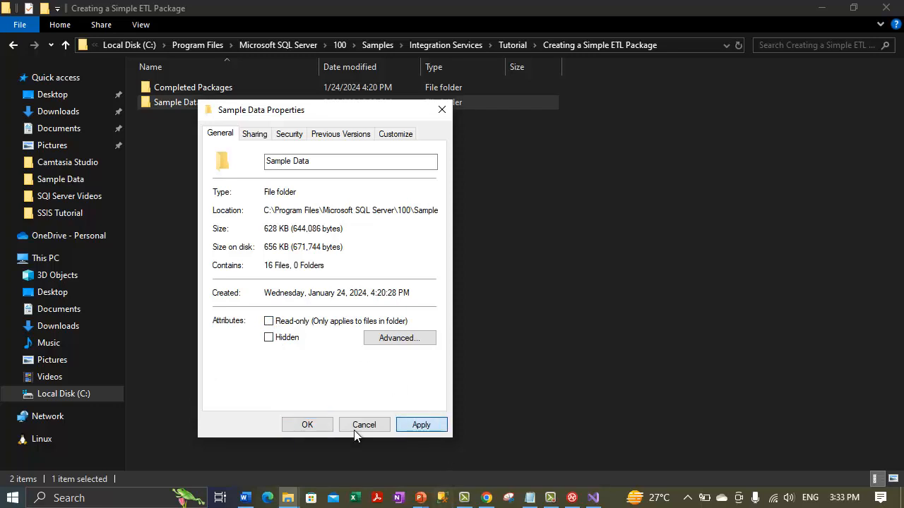
click(424, 425)
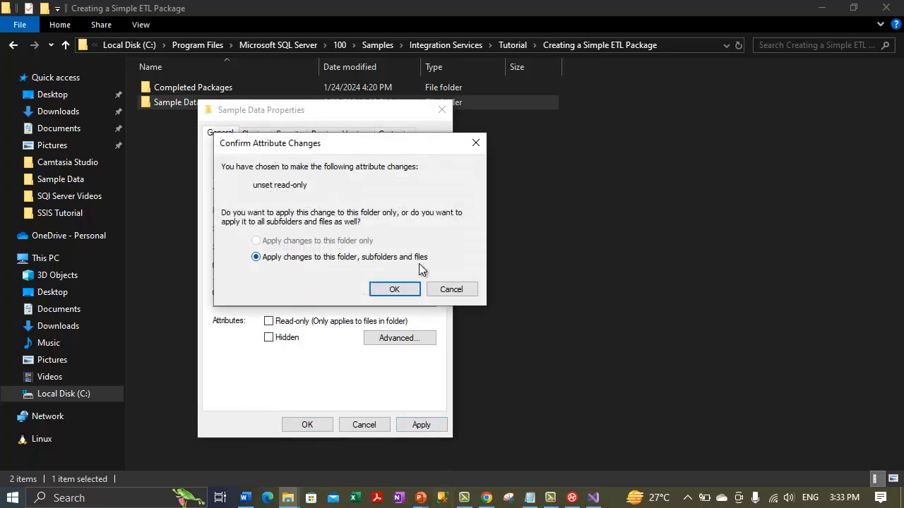
click(396, 288)
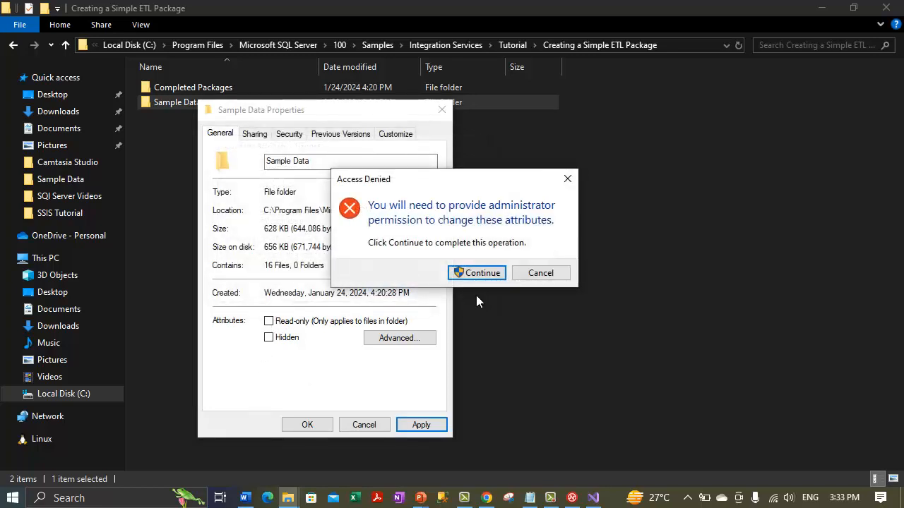
click(483, 272)
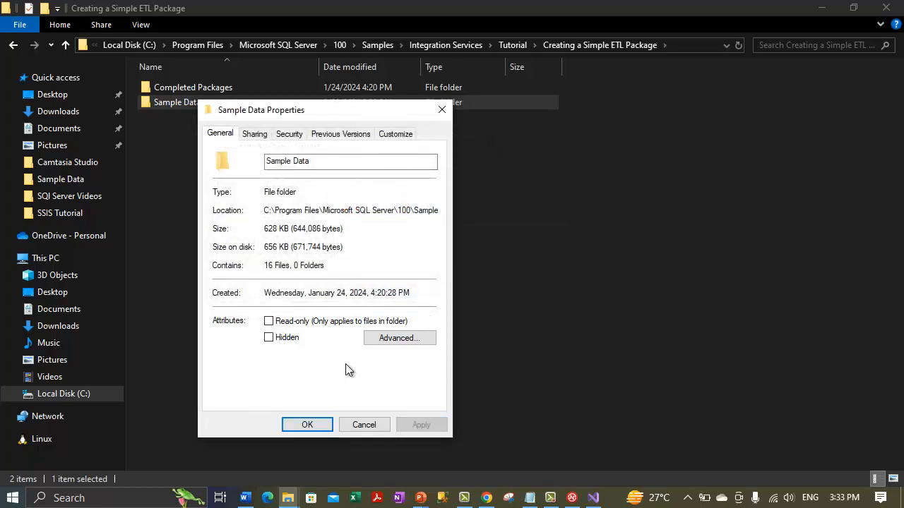
click(306, 424)
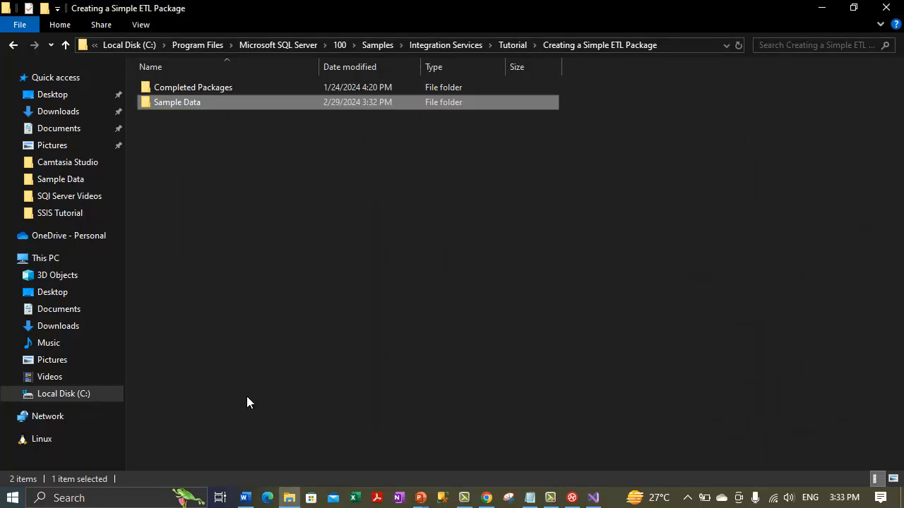
- Reopen Currency_BAD.txt from the Sample Data folder and replace every VEB with BAD again
double_click(162, 101)
double_click(201, 119)
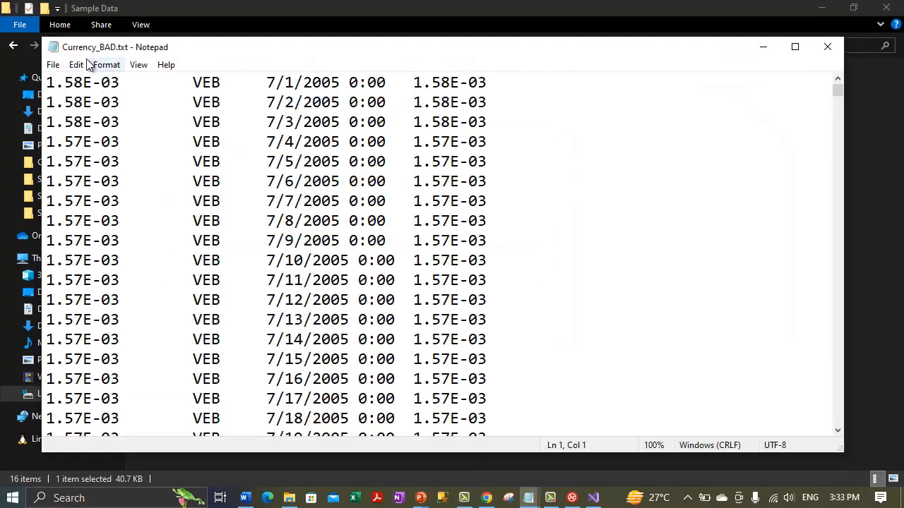
click(75, 64)
click(113, 231)
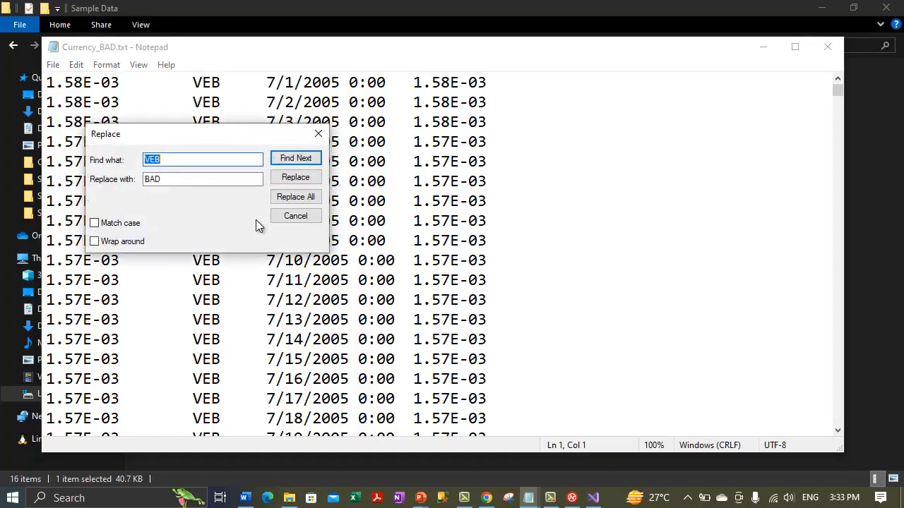
click(290, 199)
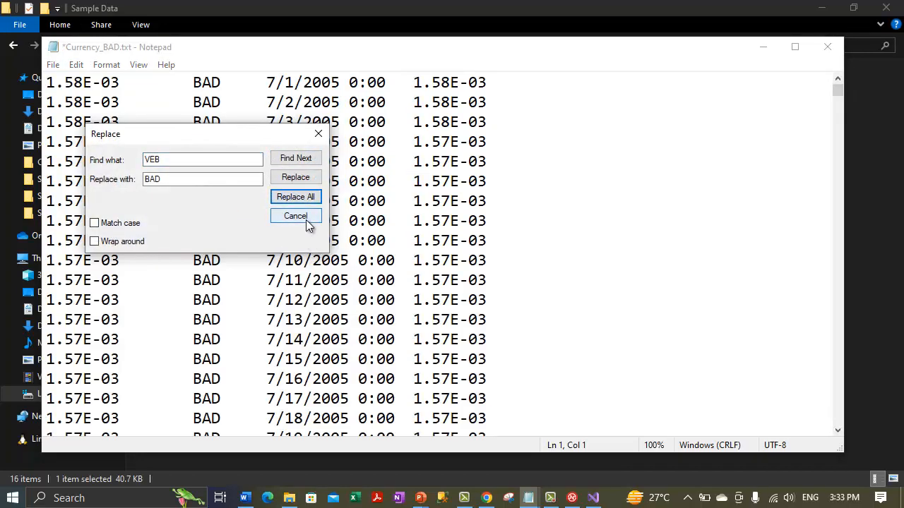
click(300, 219)
- Retry saving the replaced text over Currency_BAD.txt in Sample Data, and discard the changes when closing Notepad
click(827, 47)
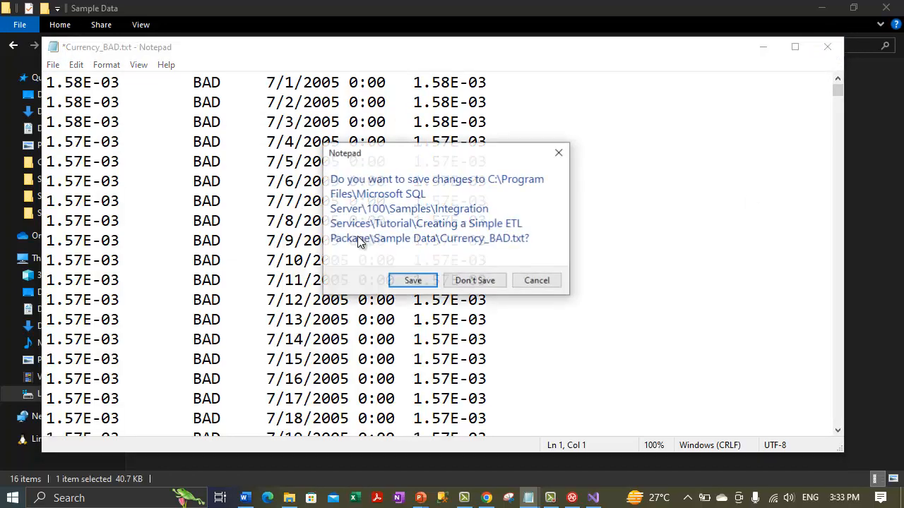
click(413, 280)
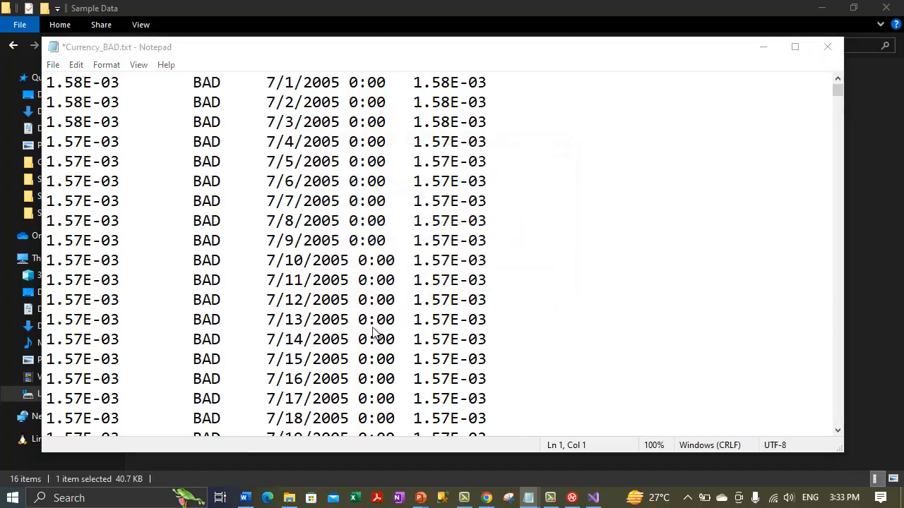
click(363, 389)
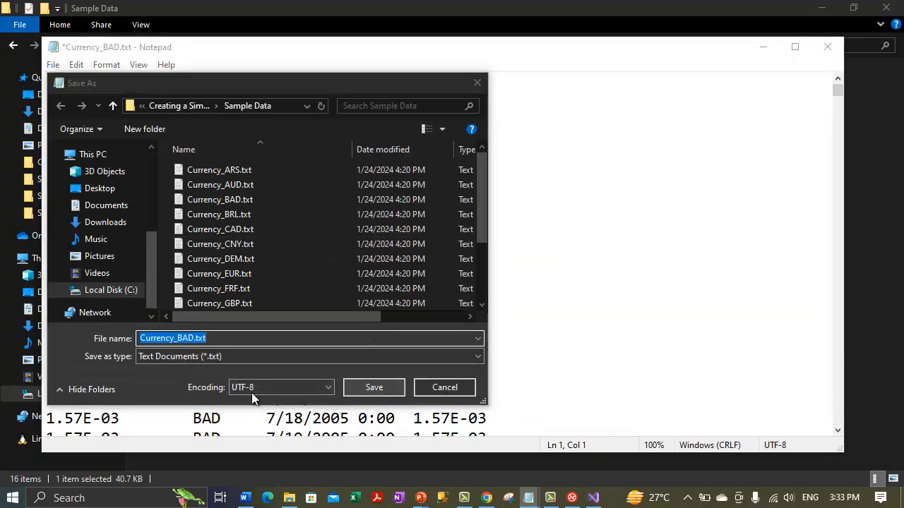
click(486, 251)
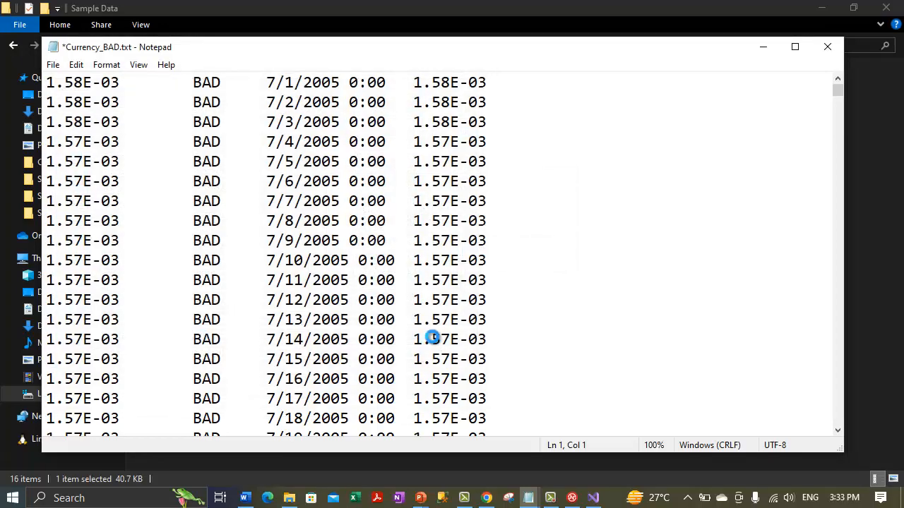
click(570, 319)
click(462, 384)
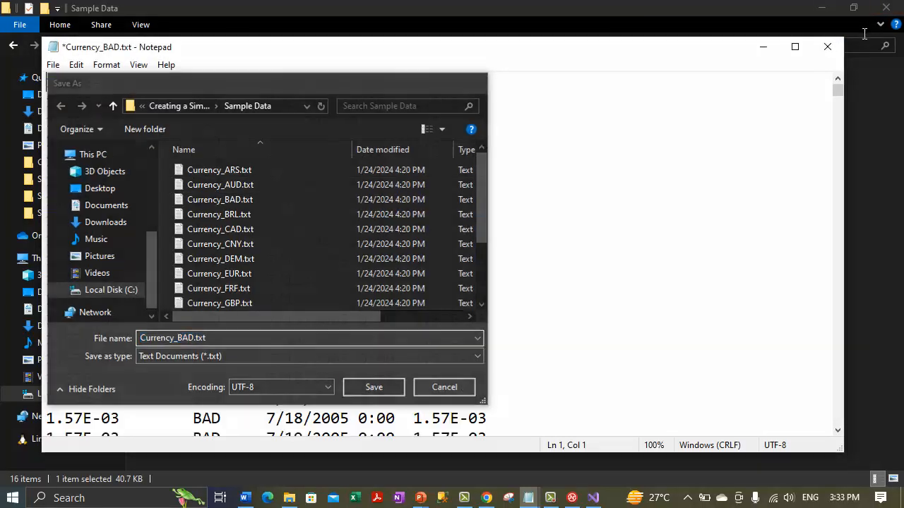
click(827, 46)
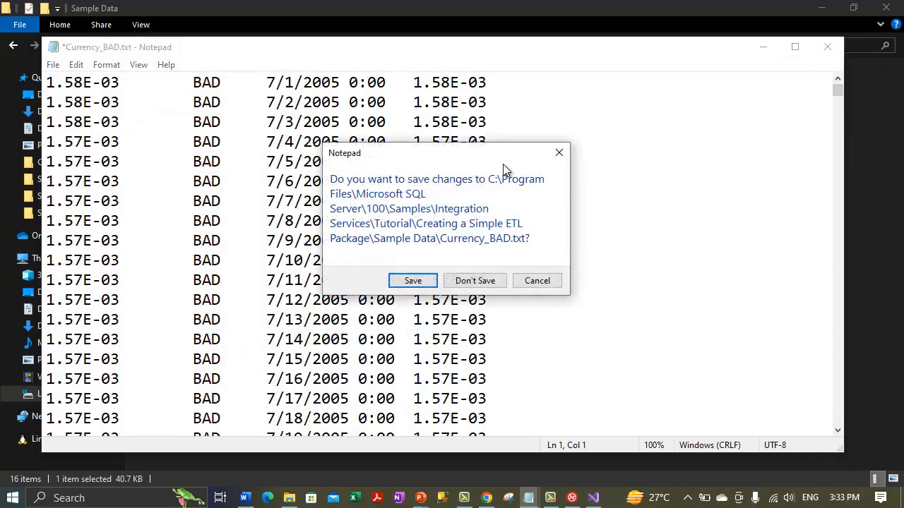
click(472, 280)
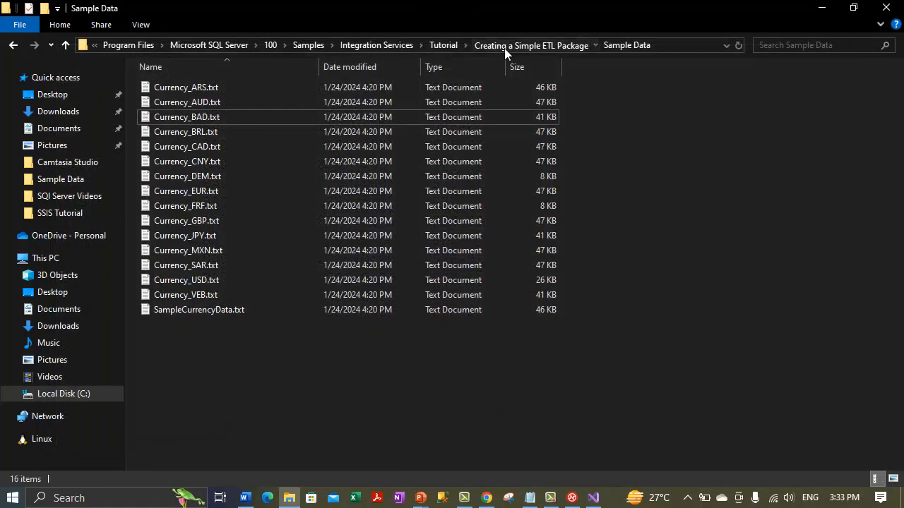
- Open the Sample Data folder's properties, clear its read-only attribute, and check the advanced attributes without changing them
click(504, 47)
right_click(180, 101)
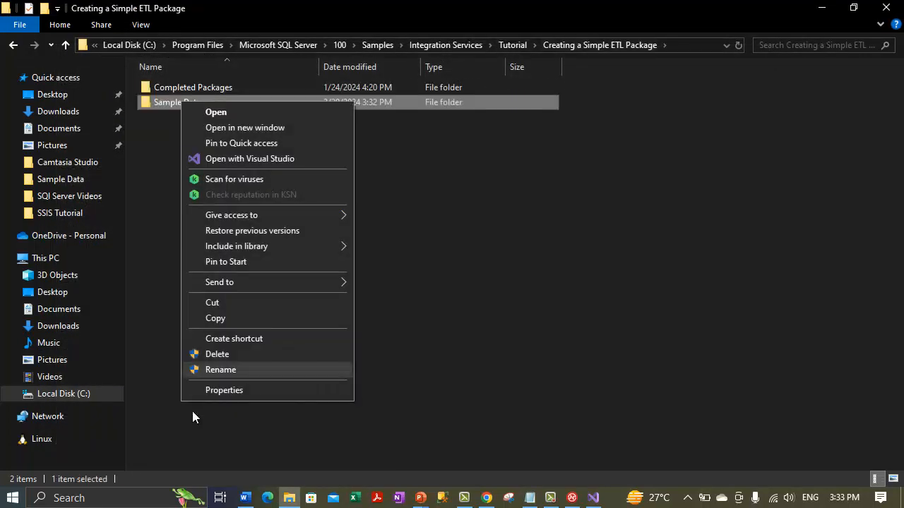
click(218, 392)
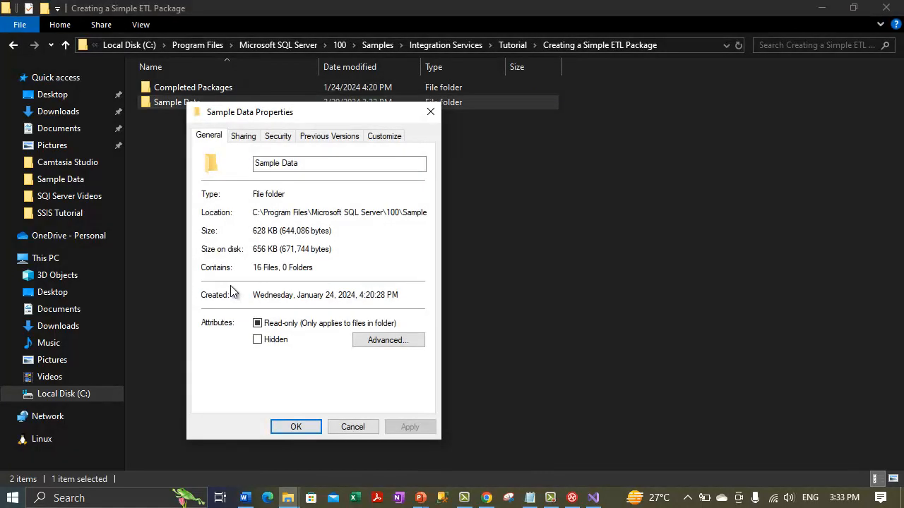
click(257, 323)
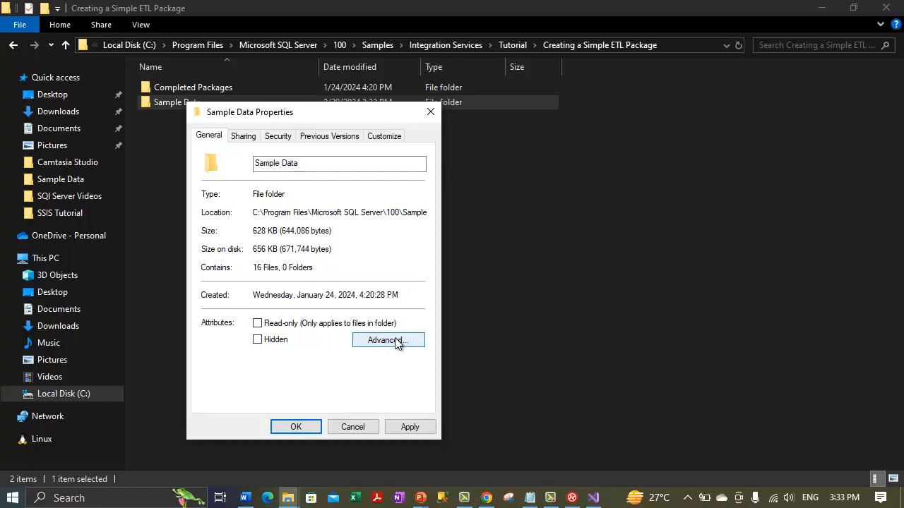
click(396, 341)
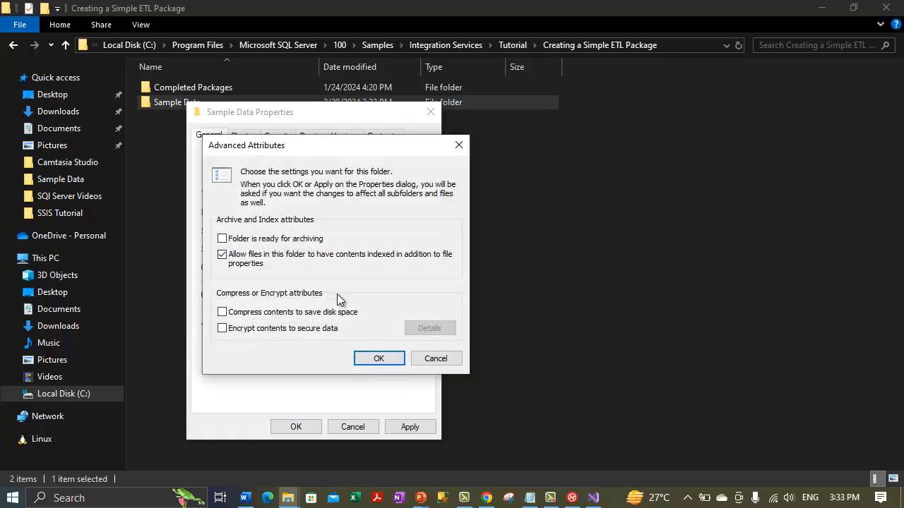
click(437, 360)
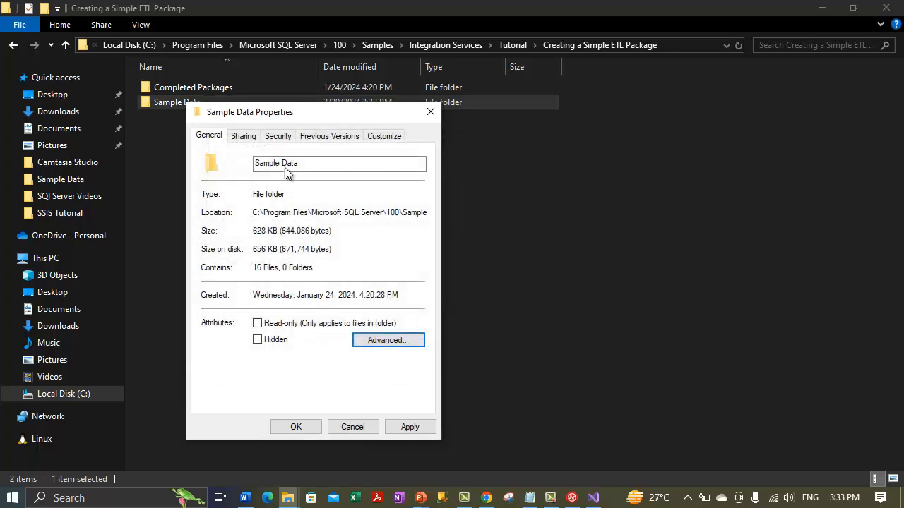
- Review the Sample Data folder's sharing settings and the security permissions of its Administrators group
click(243, 136)
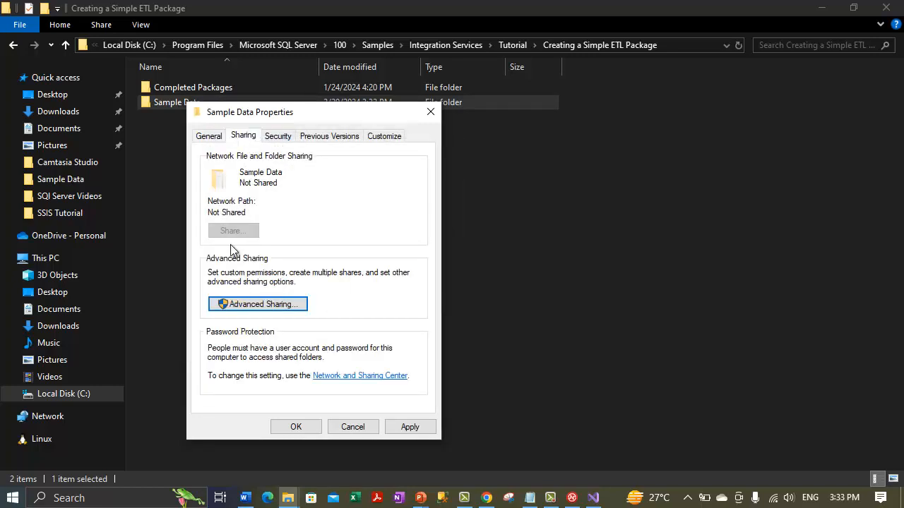
click(278, 136)
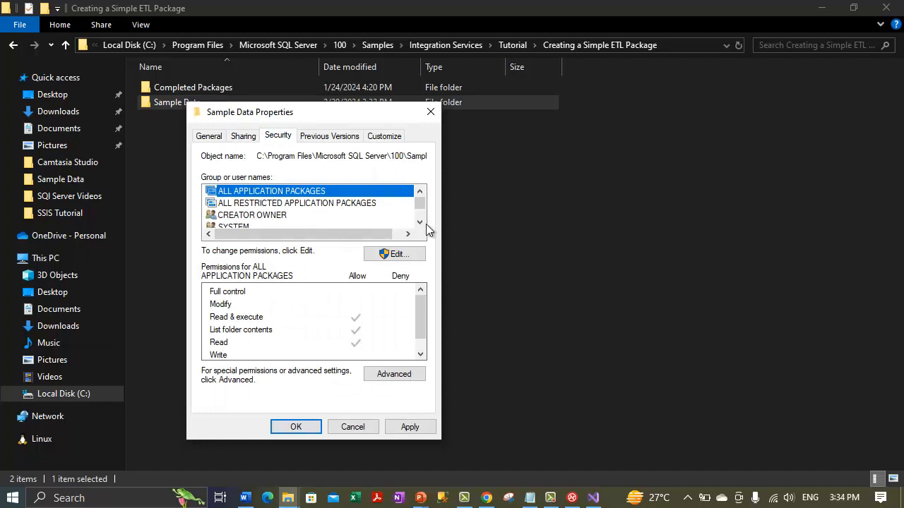
click(421, 222)
click(420, 223)
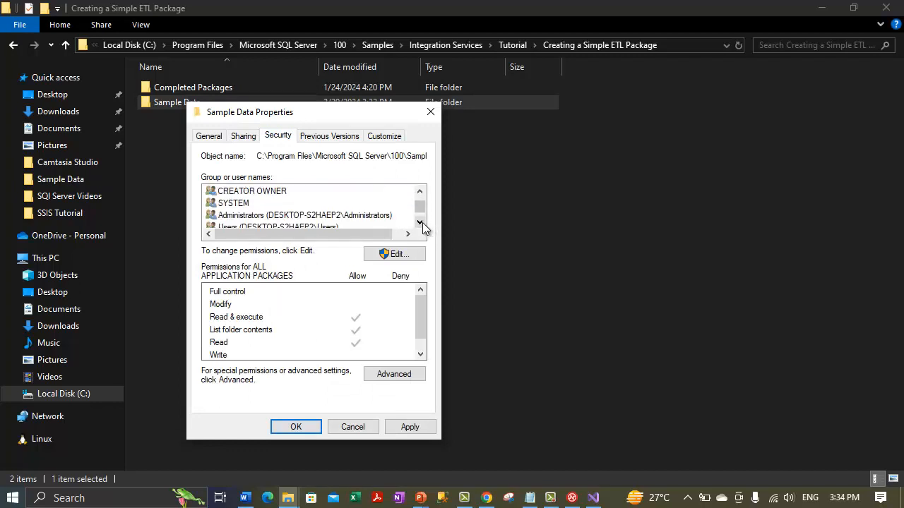
click(421, 222)
click(339, 205)
scroll(323, 221, down, 1)
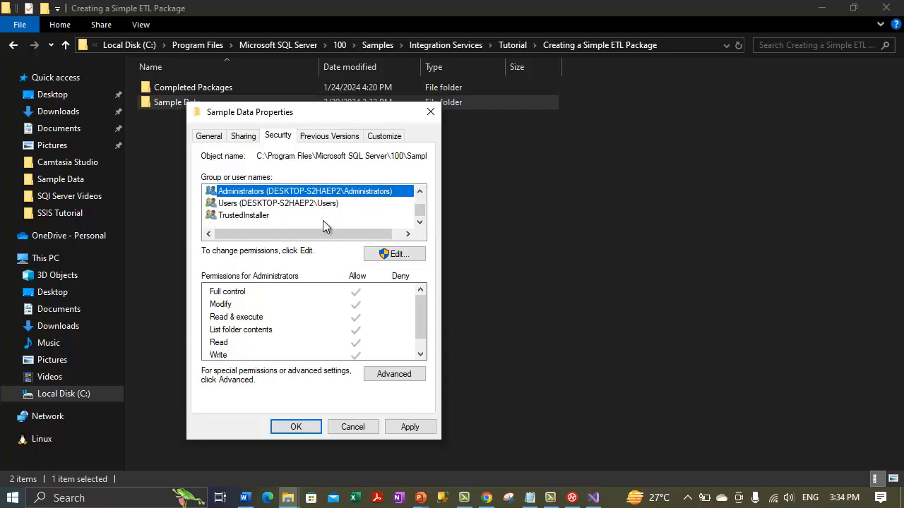
- Add the local Windows user account to the Sample Data folder's permission list, checking the account name
click(395, 255)
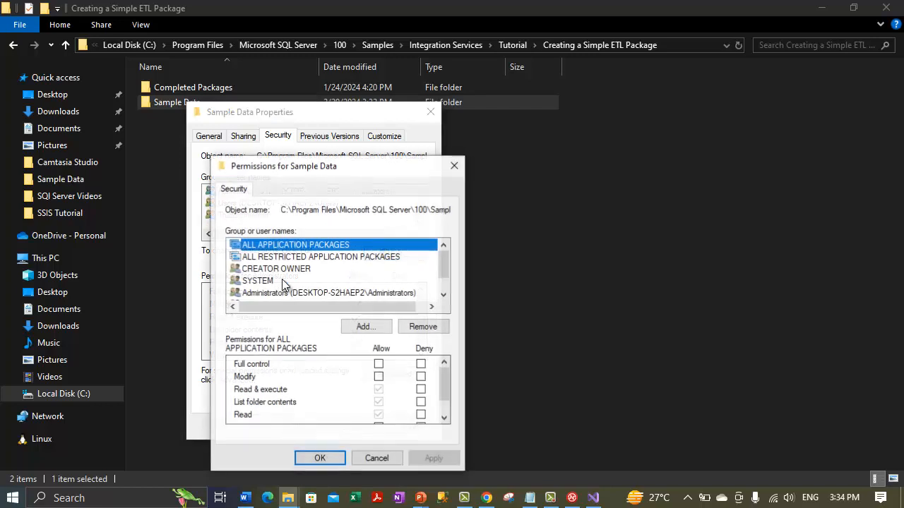
click(369, 327)
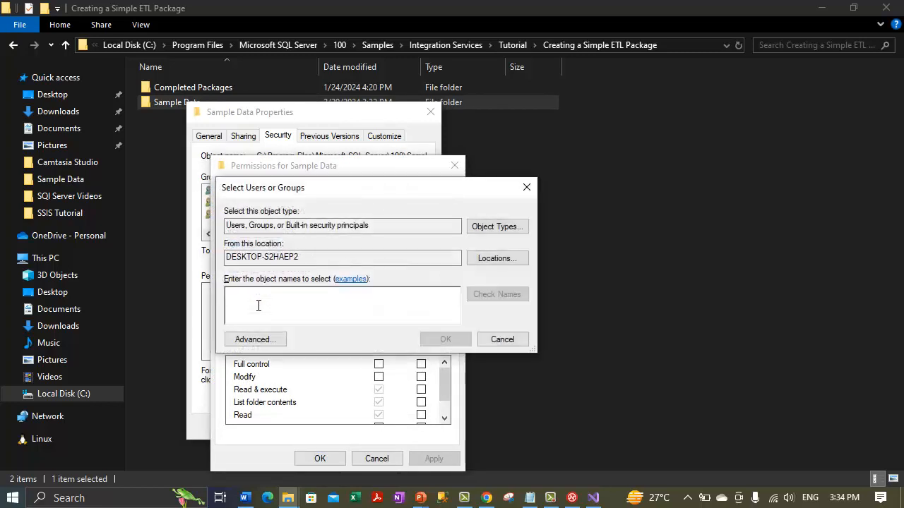
text(vineet)
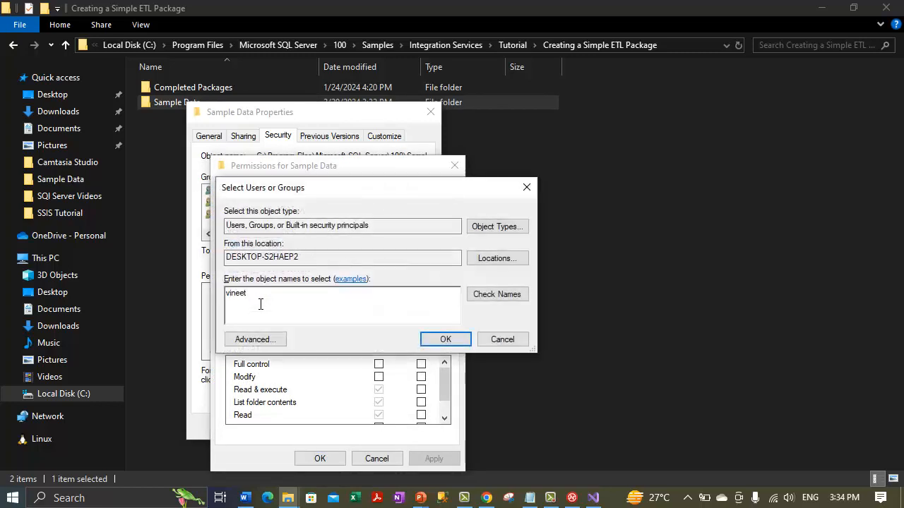
click(504, 295)
click(426, 339)
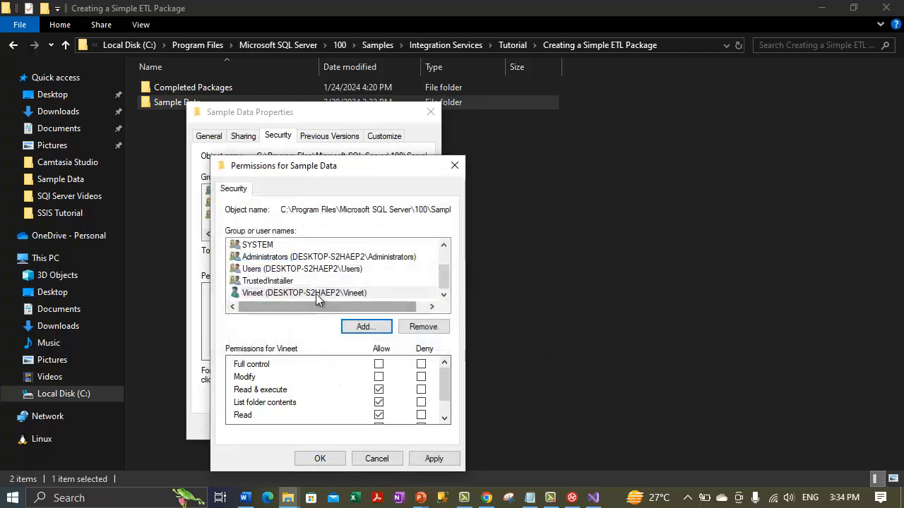
- Allow the added user account Full control of the Sample Data folder and apply the permission change
click(315, 293)
click(378, 364)
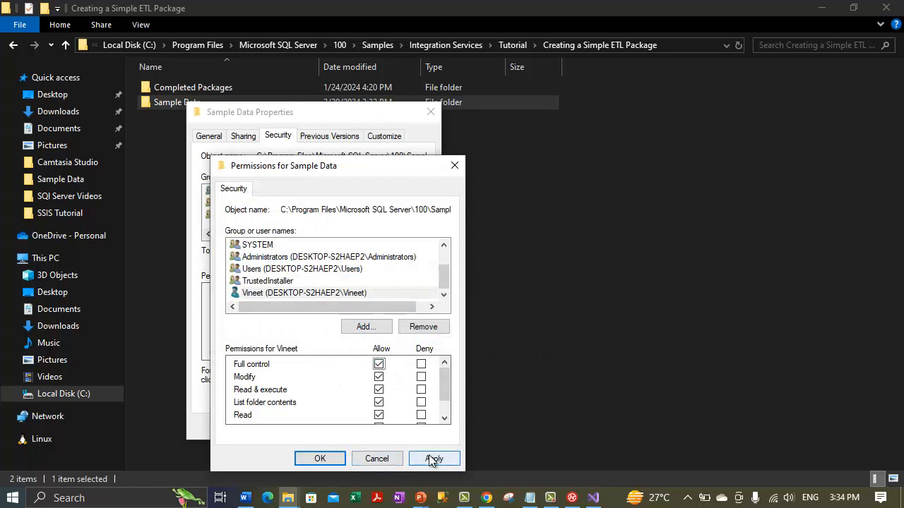
drag(444, 387, 448, 484)
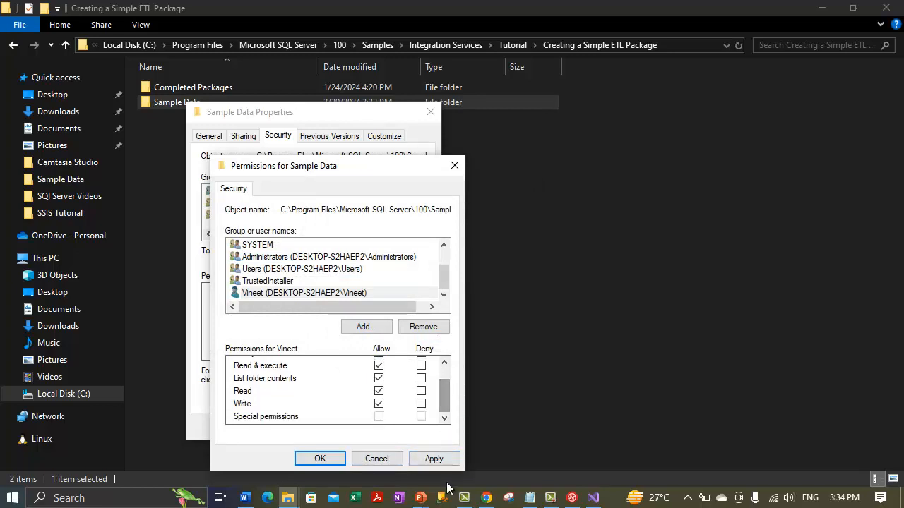
click(442, 461)
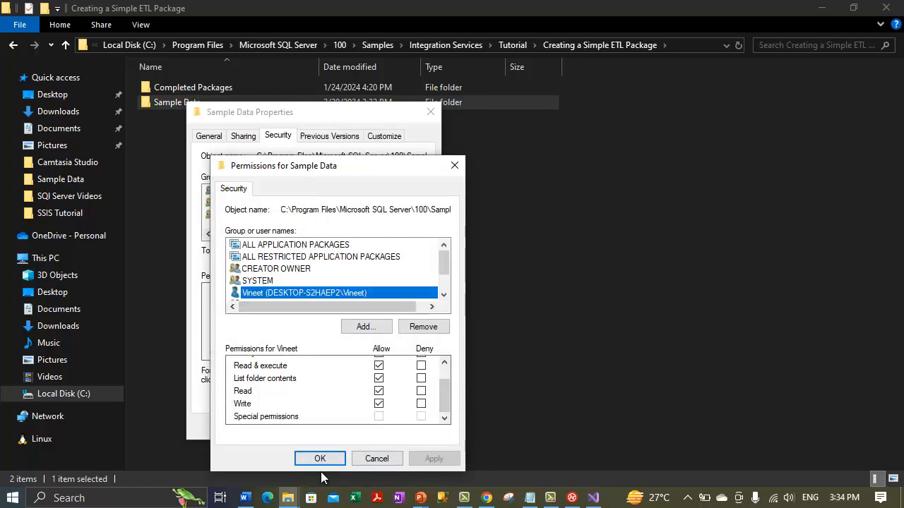
click(335, 461)
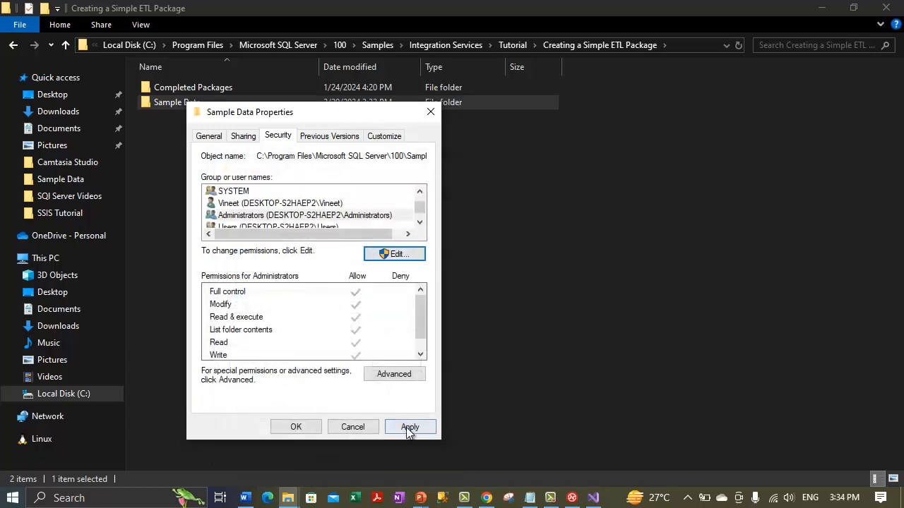
- Apply the cleared read-only attribute to the Sample Data folder, confirm the attribute change, and close its properties
click(409, 427)
click(381, 290)
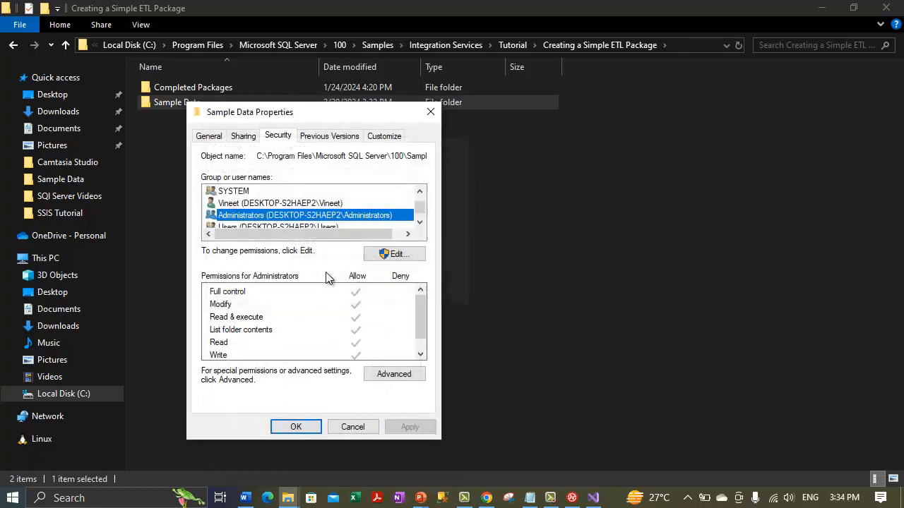
click(295, 428)
- Replace every VEB with BAD in Currency_BAD.txt from the Sample Data folder, and save the file while closing it
double_click(177, 103)
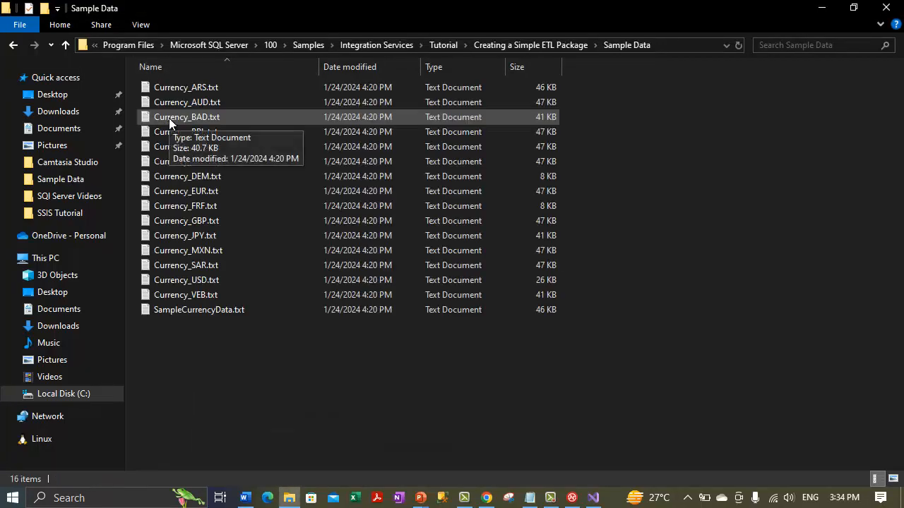
double_click(169, 117)
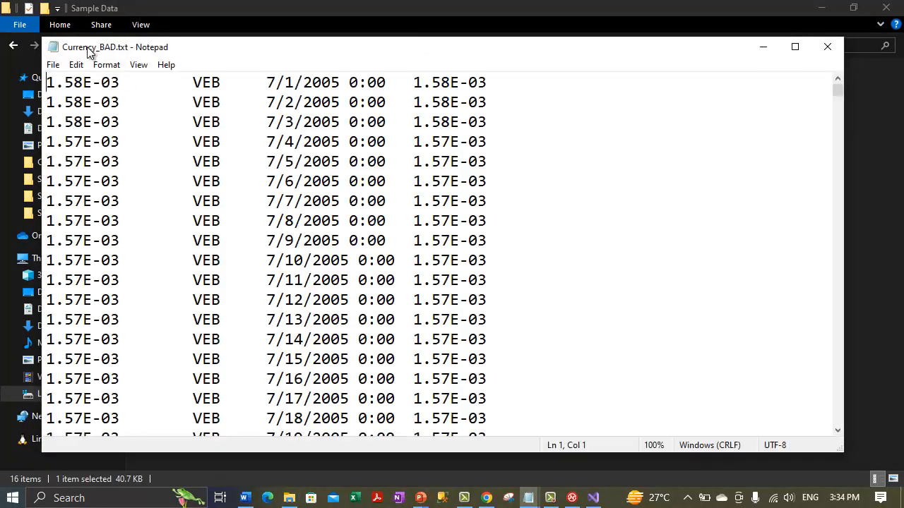
click(75, 64)
click(104, 232)
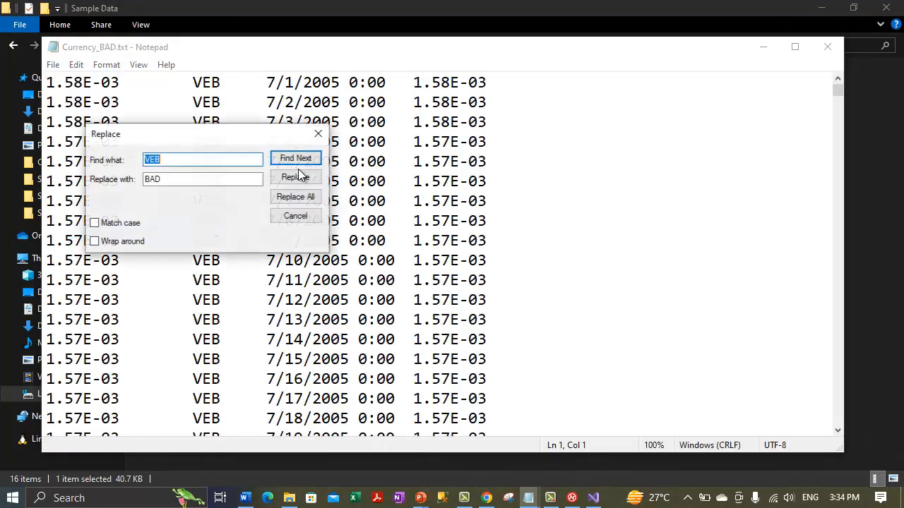
click(296, 197)
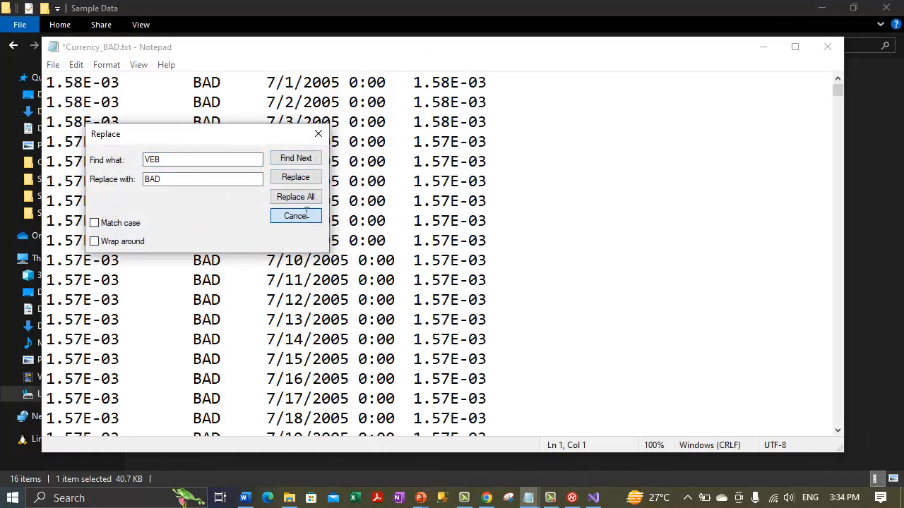
click(295, 216)
click(827, 46)
click(415, 280)
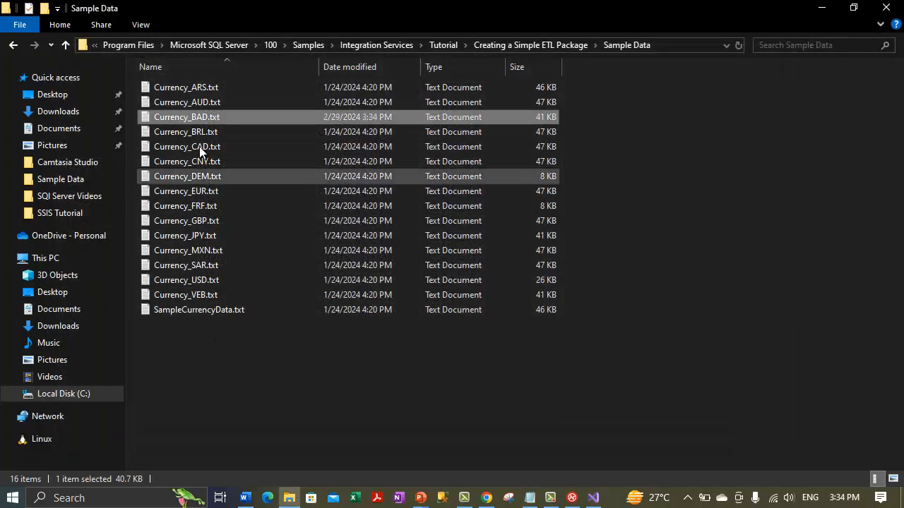
- Reopen Currency_BAD.txt to check the currency codes in the saved text, and close it
double_click(197, 118)
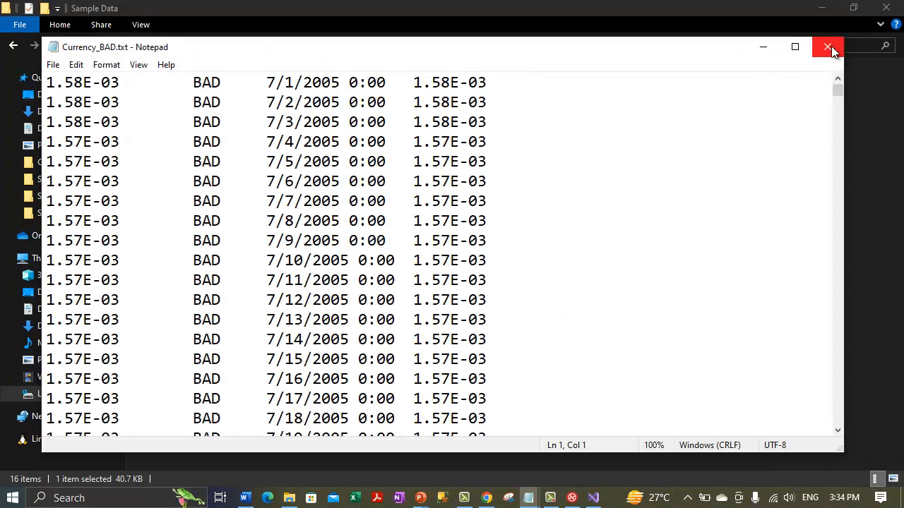
click(224, 82)
scroll(215, 189, down, 20)
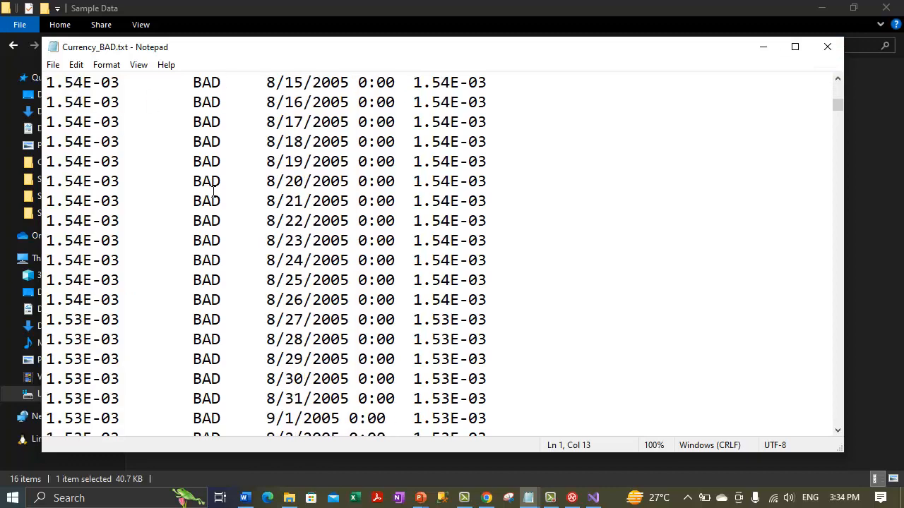
click(827, 47)
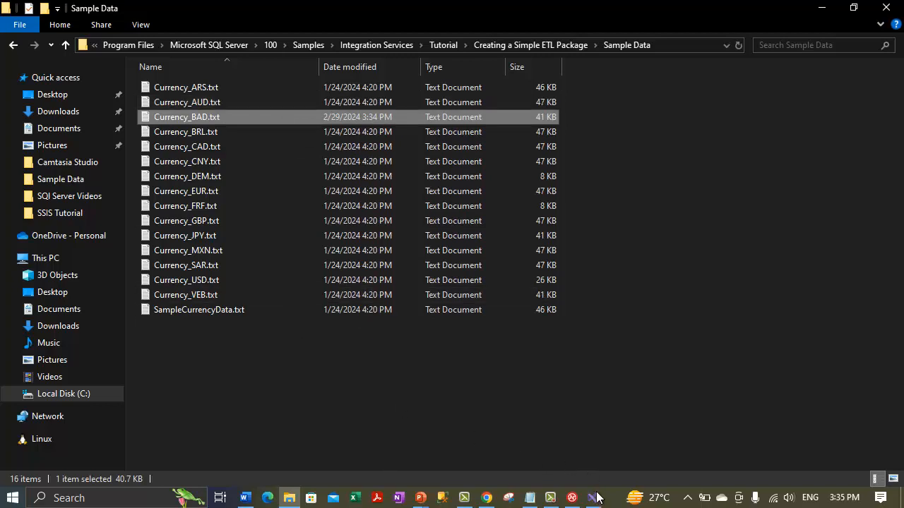
- Show the full path of the Sample Data folder
mouse_move(596, 500)
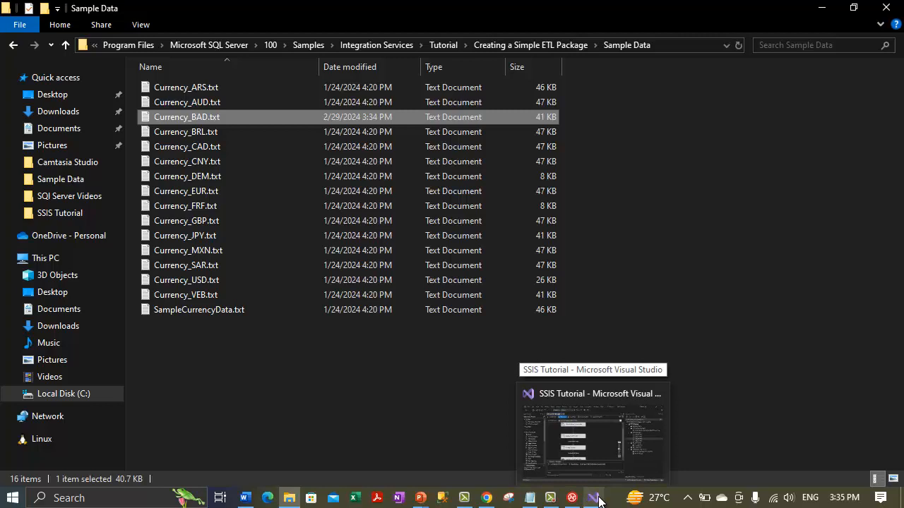
click(670, 44)
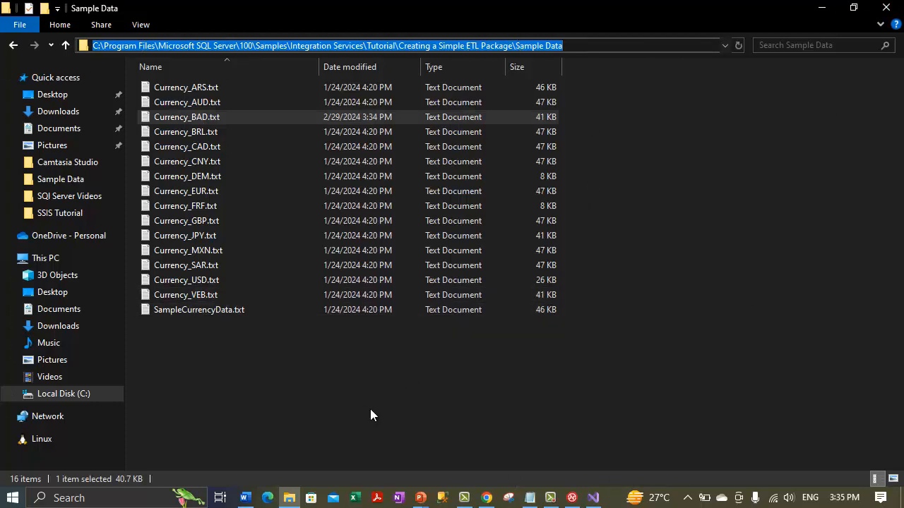
click(320, 396)
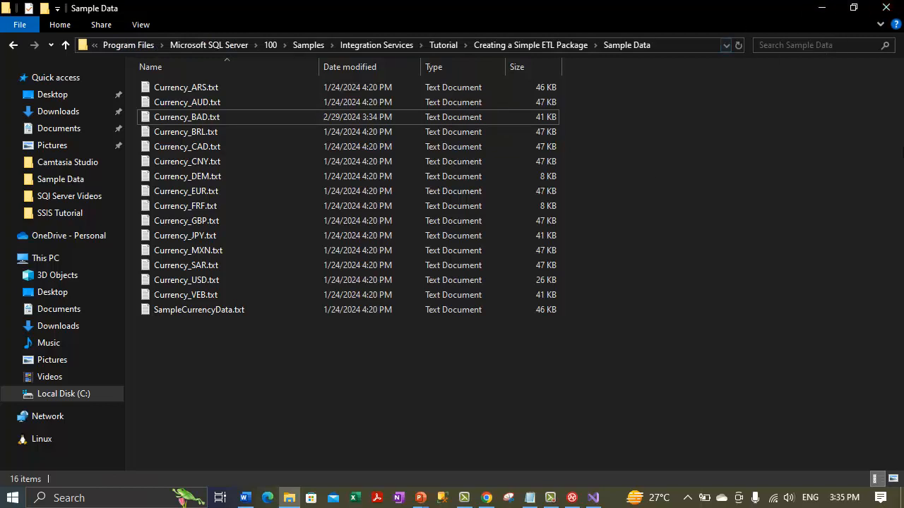
- Switch to Visual Studio, run the Lesson4 package in debug mode to check the Lookup Currency Key result, and stop debugging
click(593, 498)
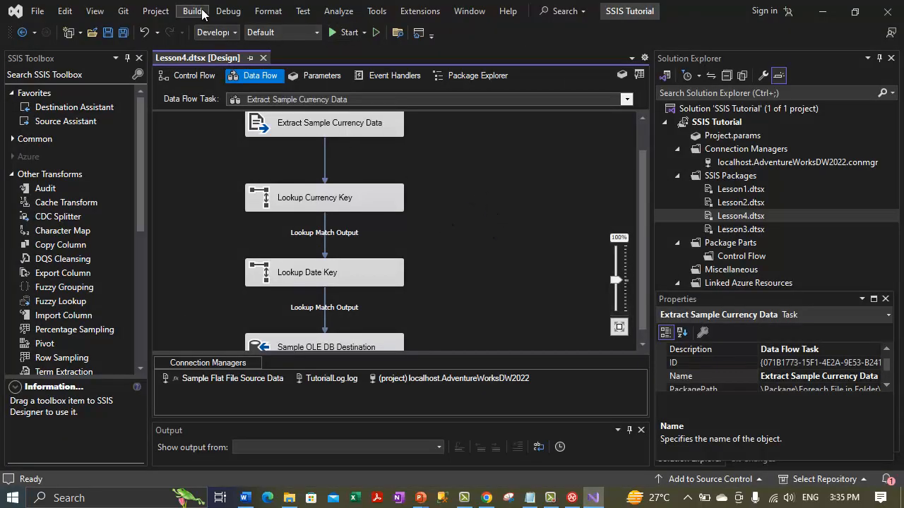
click(227, 13)
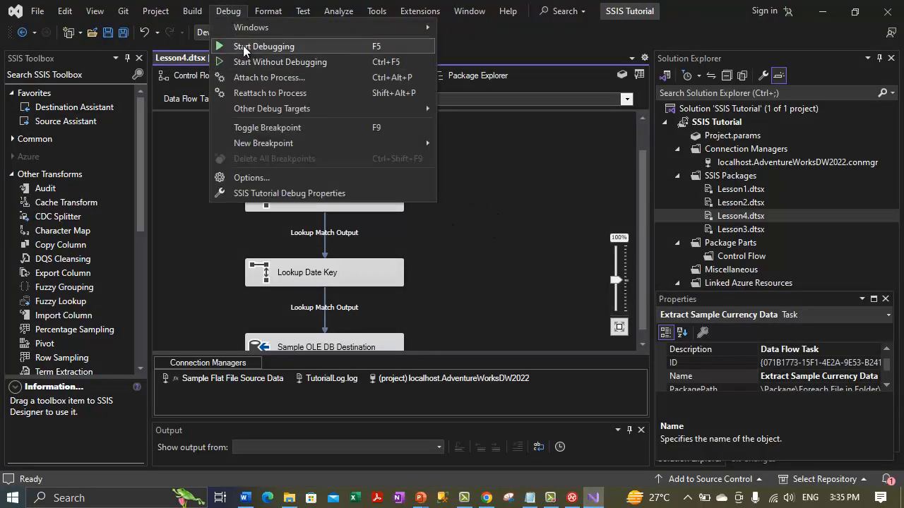
click(244, 47)
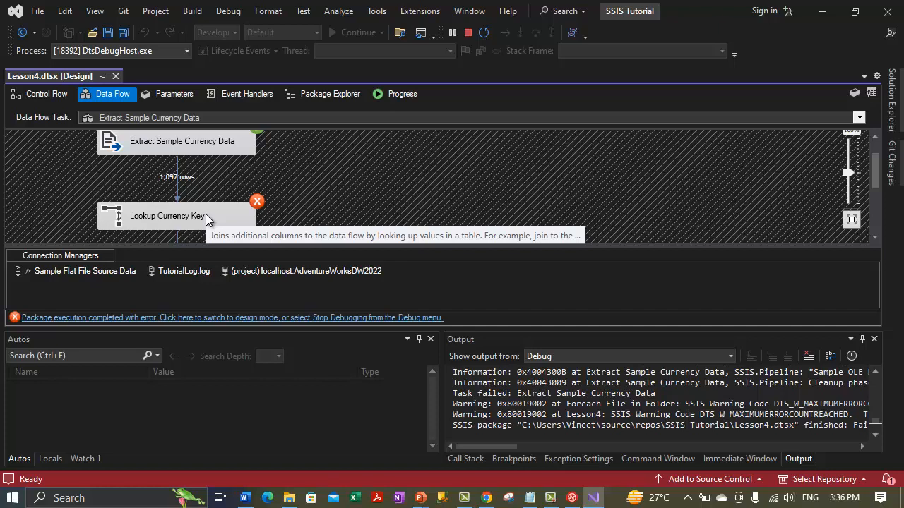
scroll(206, 214, down, 1)
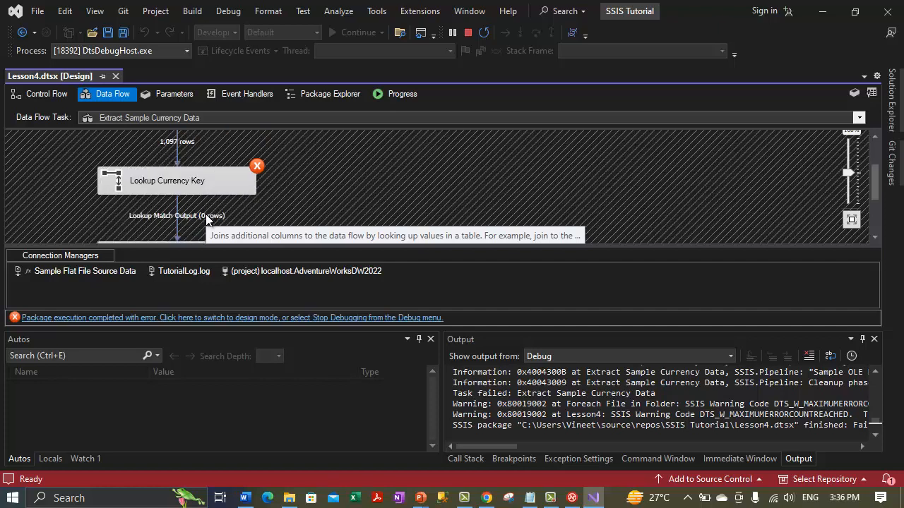
click(223, 12)
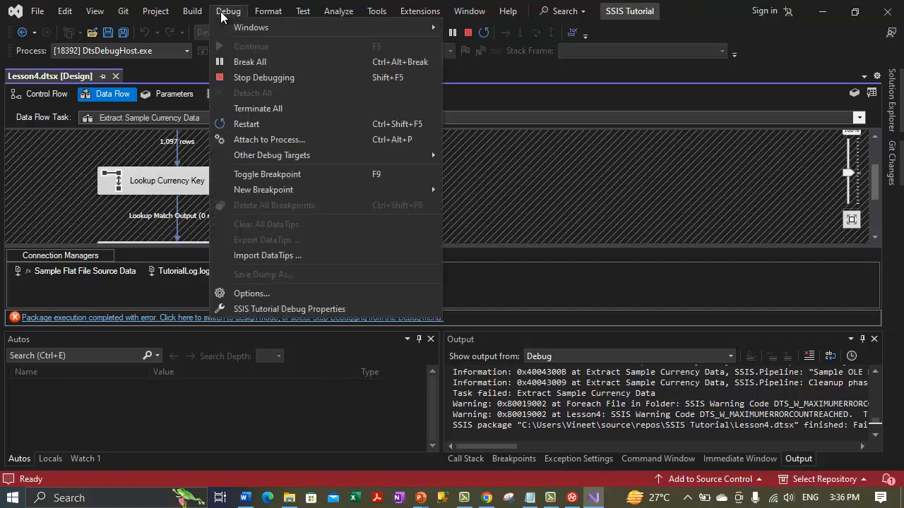
click(229, 76)
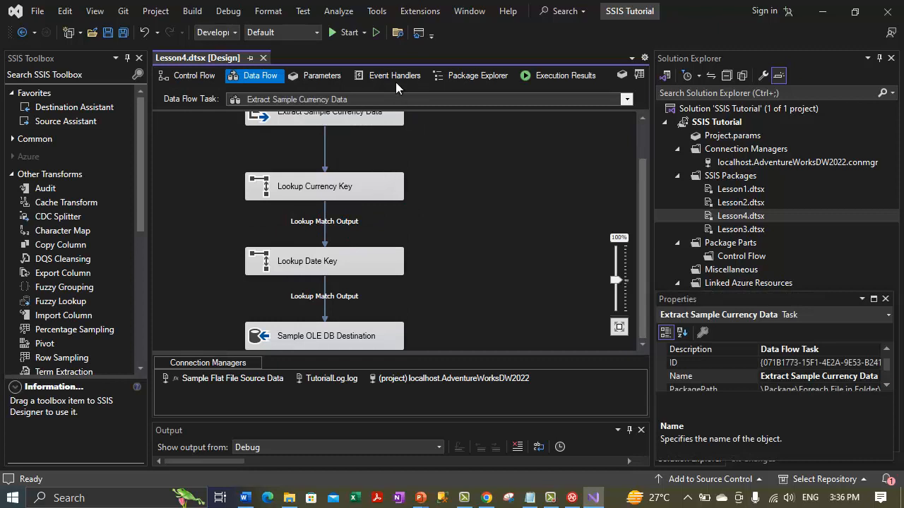
- Examine the Lesson4 package's execution results down to the Lookup Currency Key error entries
click(551, 76)
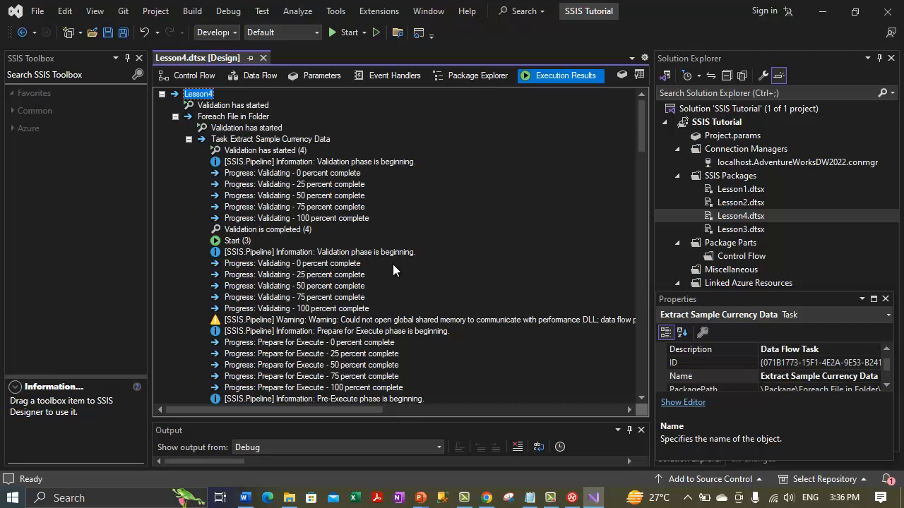
scroll(393, 264, down, 1)
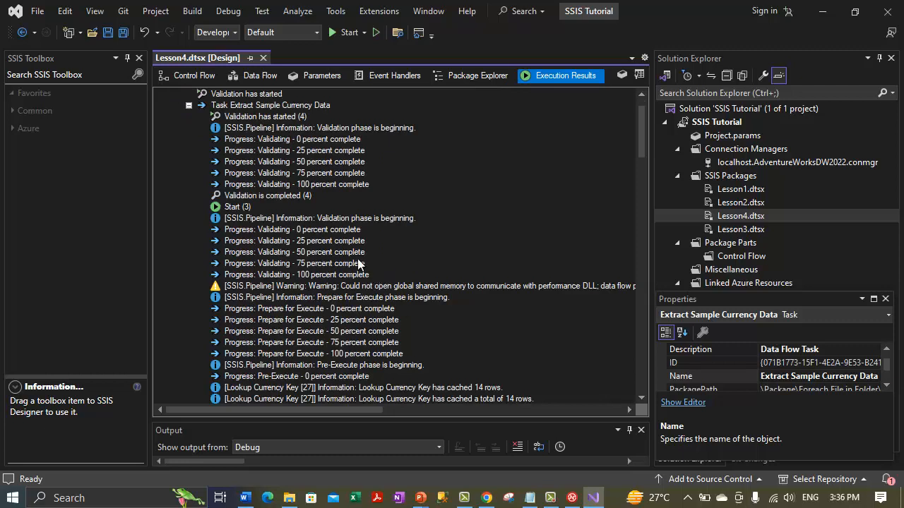
click(300, 143)
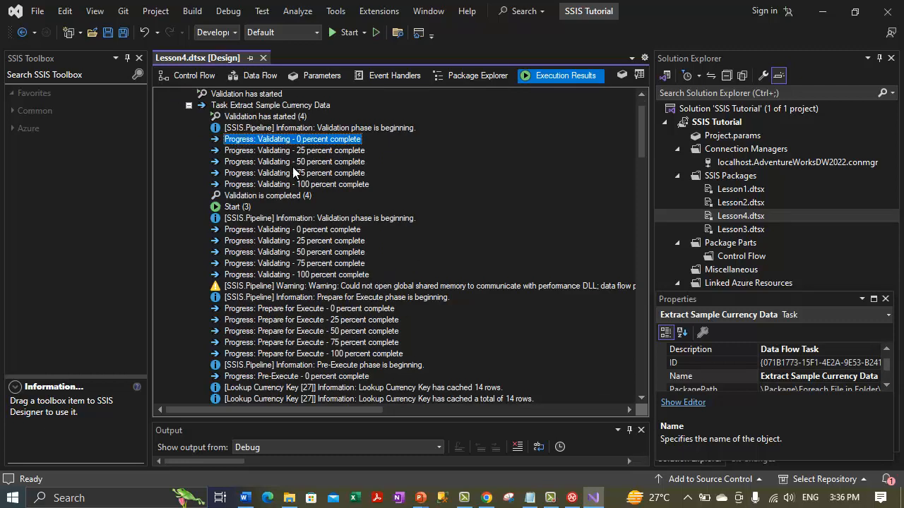
scroll(293, 167, down, 3)
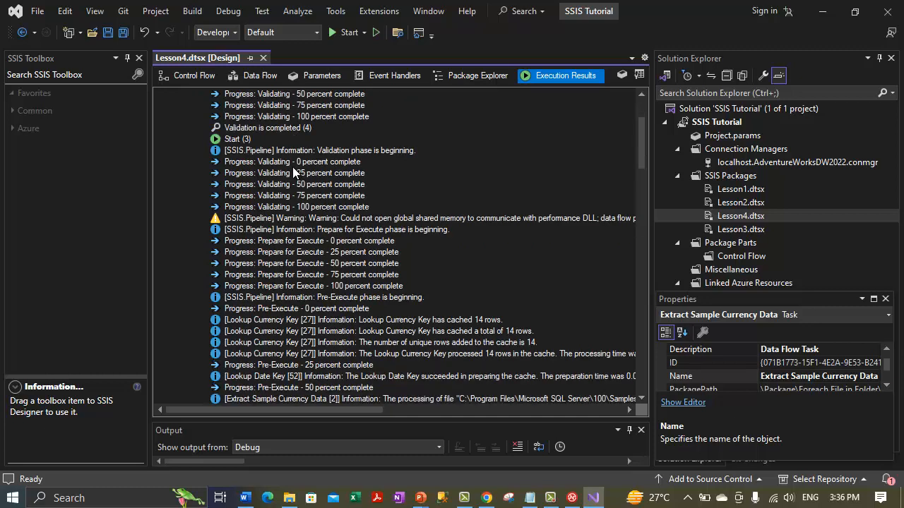
scroll(293, 167, down, 3)
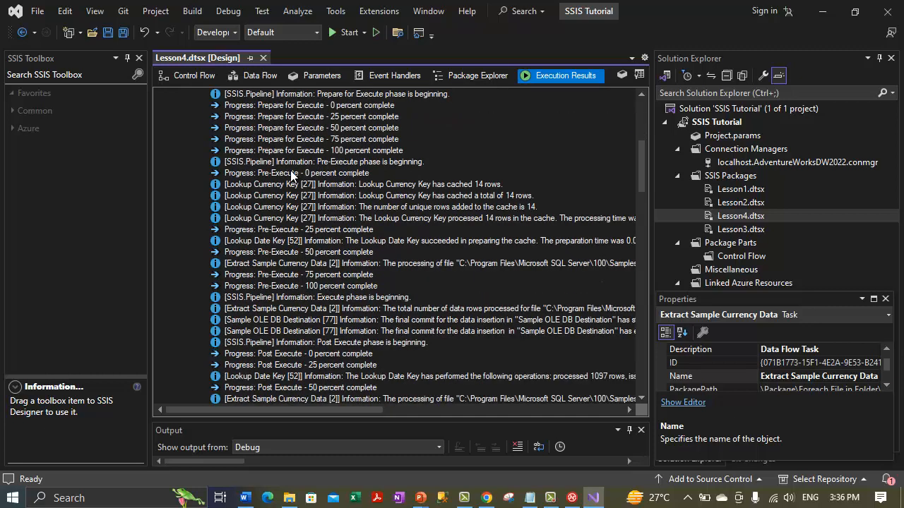
drag(283, 410, 285, 393)
scroll(286, 303, down, 1)
scroll(286, 304, down, 12)
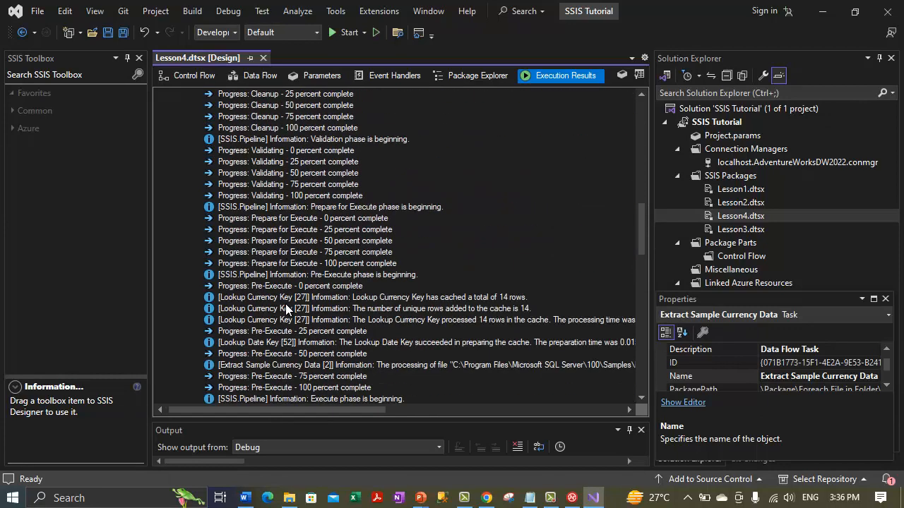
scroll(286, 309, down, 6)
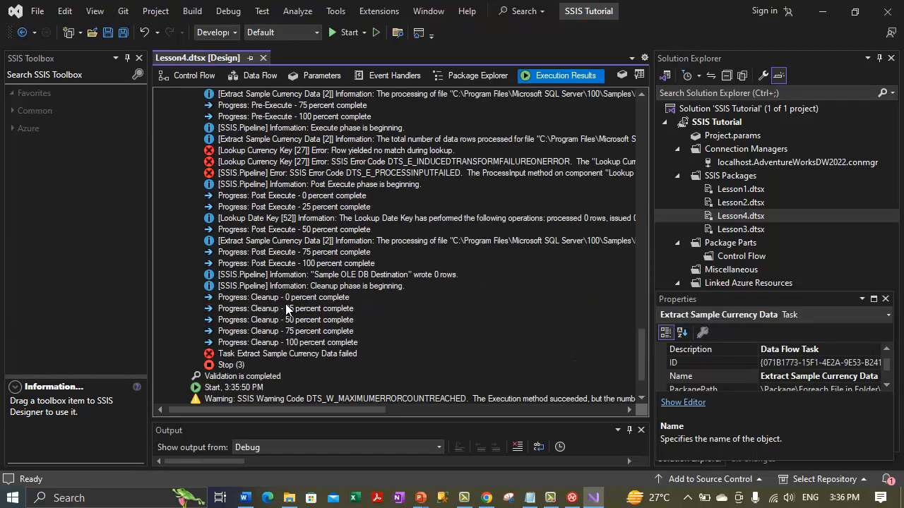
click(304, 149)
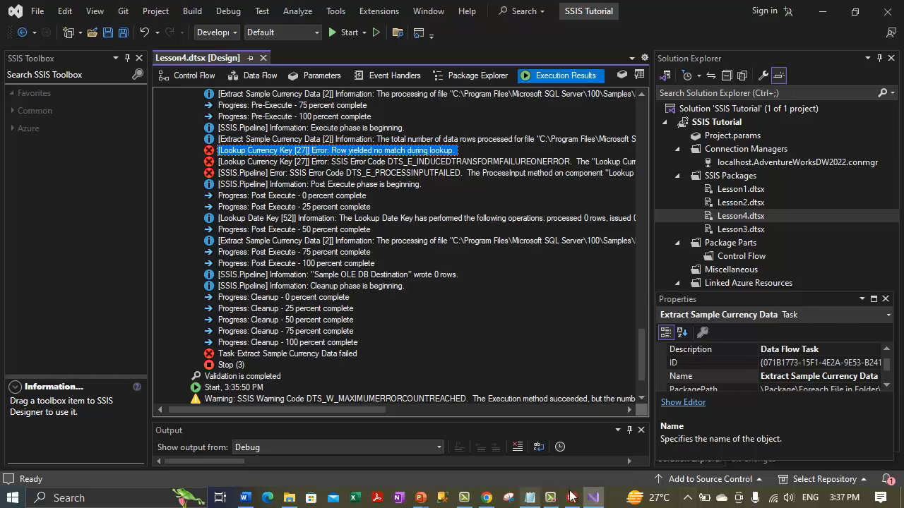
- Switch to the Overview of SSIS Packages document in Word and select the Step 3 line about error flow redirection
click(244, 498)
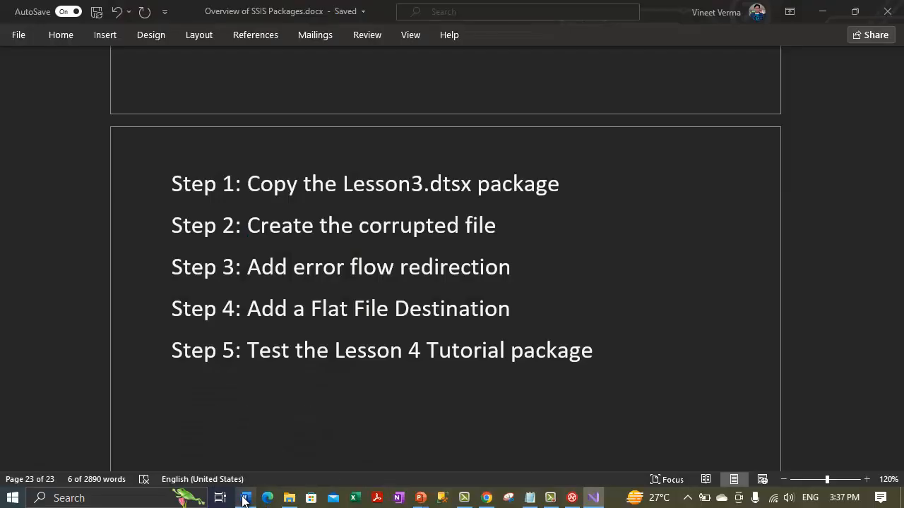
click(441, 258)
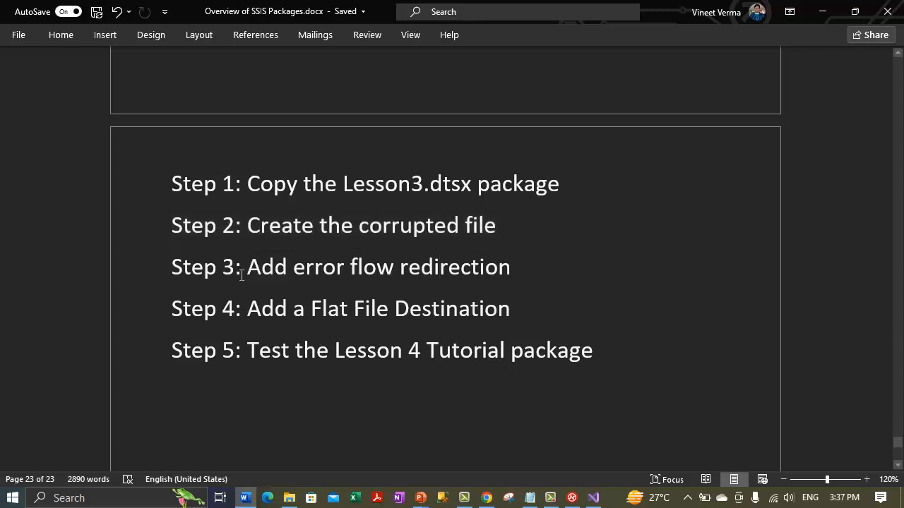
drag(175, 269, 521, 269)
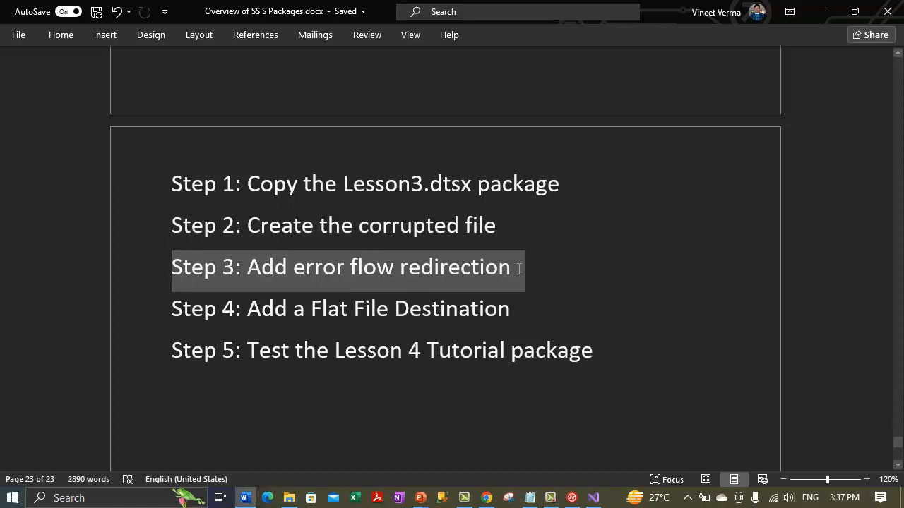
click(550, 498)
click(551, 500)
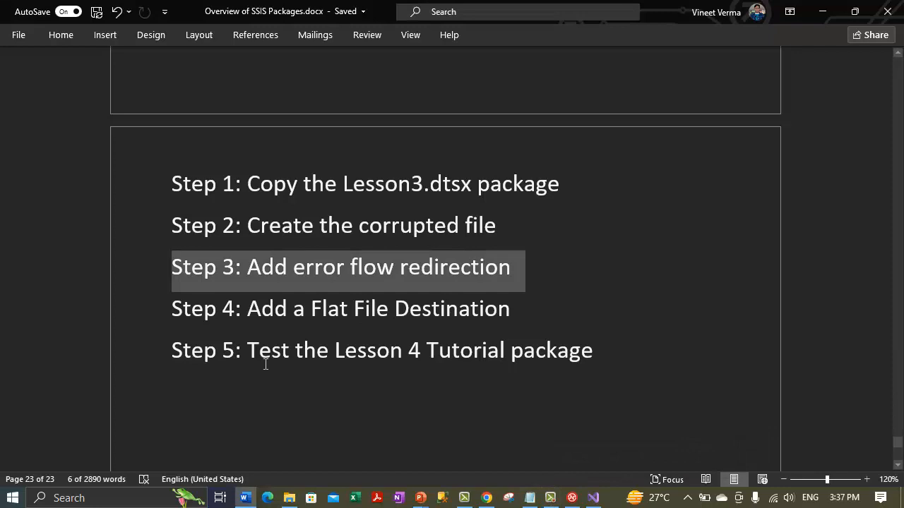
click(519, 272)
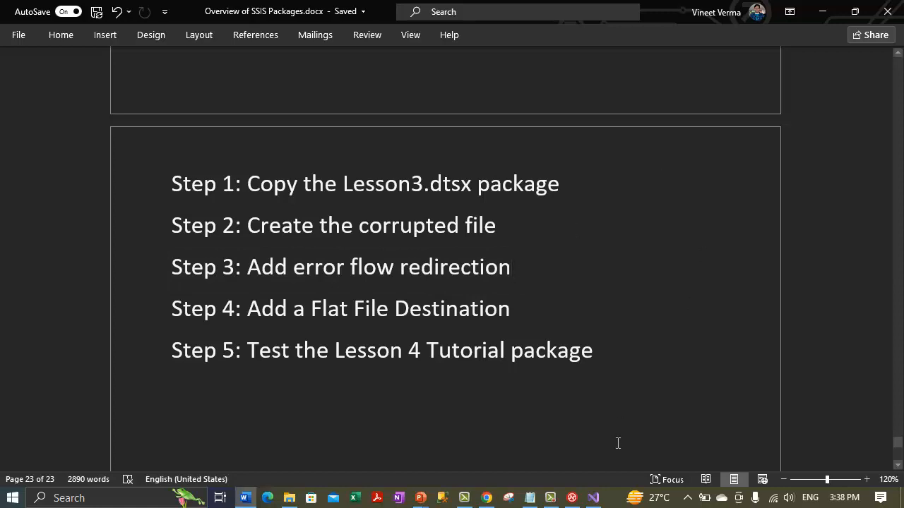
click(558, 497)
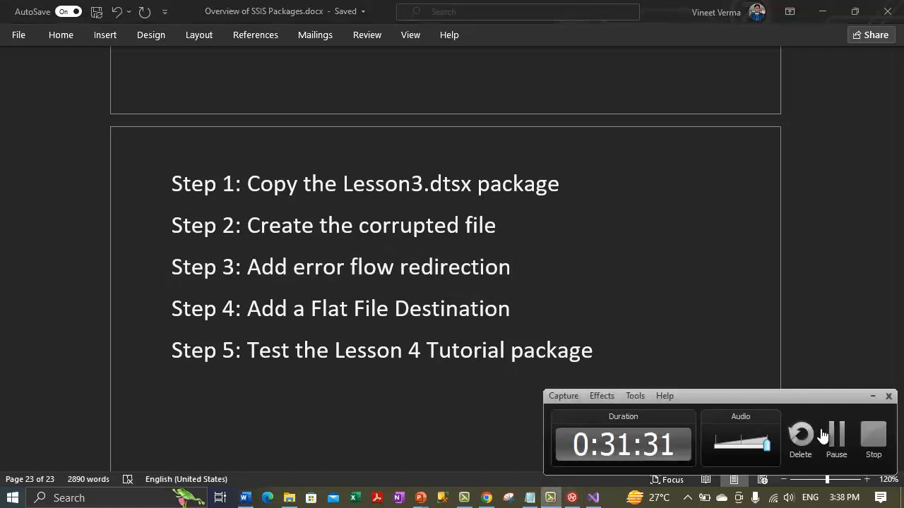
click(836, 434)
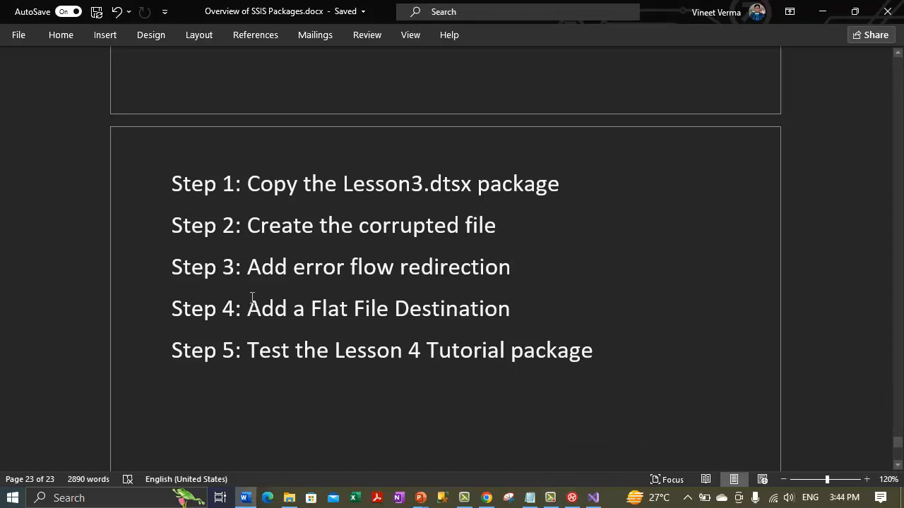
click(249, 272)
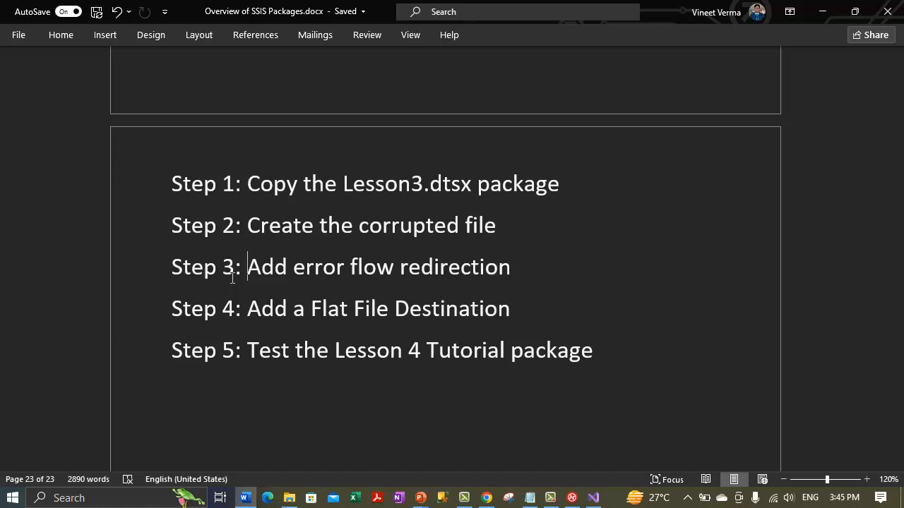
- Switch to Visual Studio and check the outcome of the Extract Sample Currency Data task at the end of the execution results
click(593, 498)
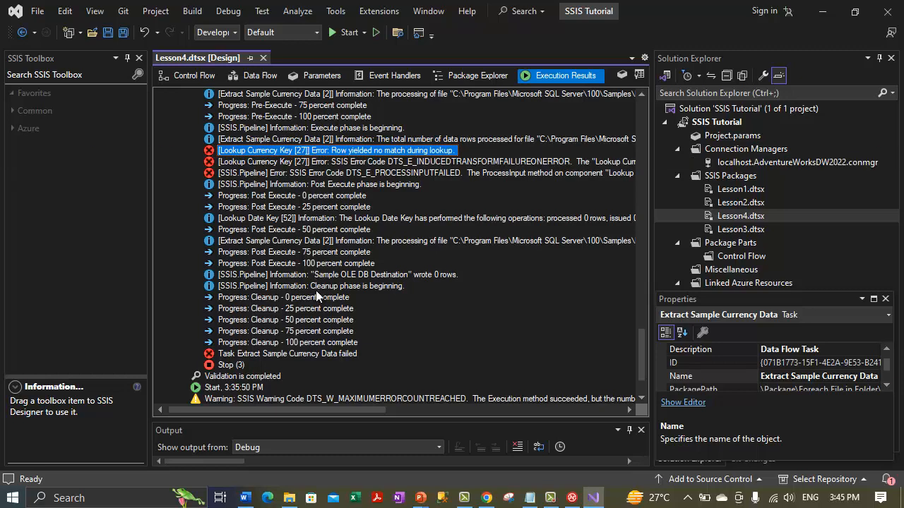
scroll(315, 291, down, 2)
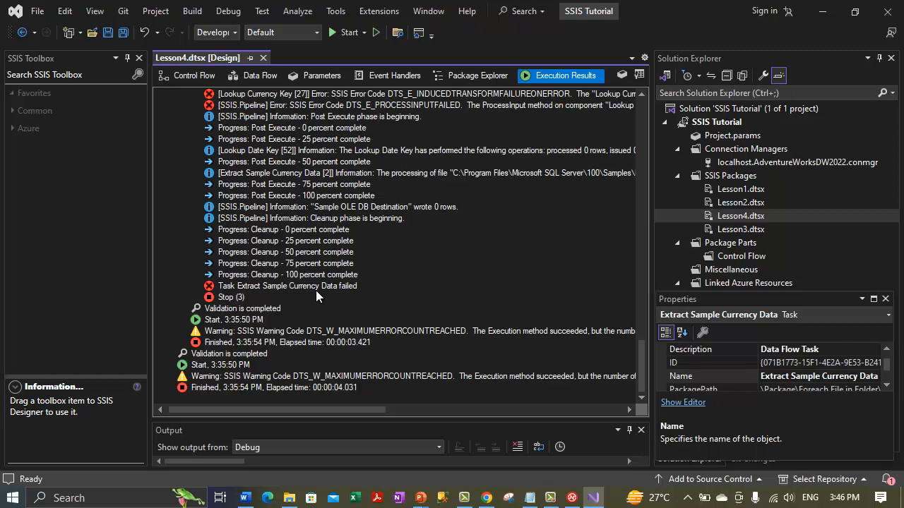
click(315, 290)
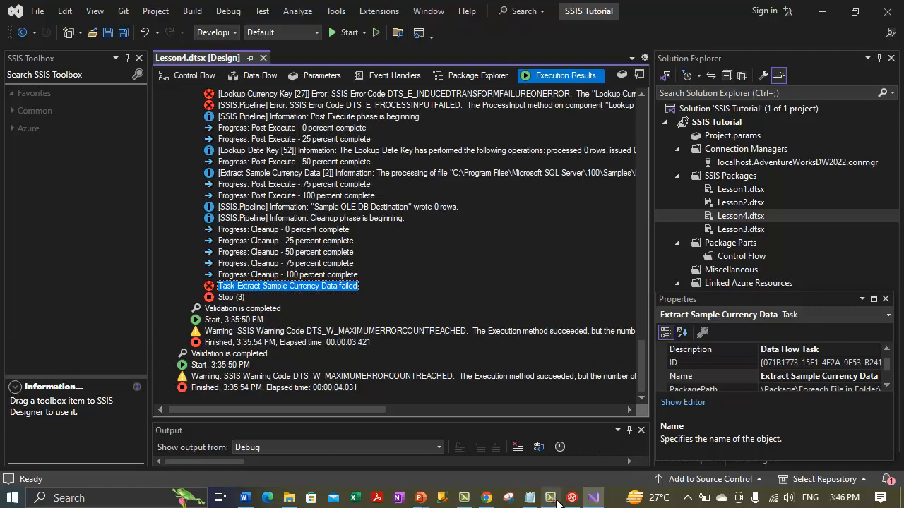
- Switch to Word and add a dash list item reading "In the previous task" directly below the Step 3 line
click(245, 498)
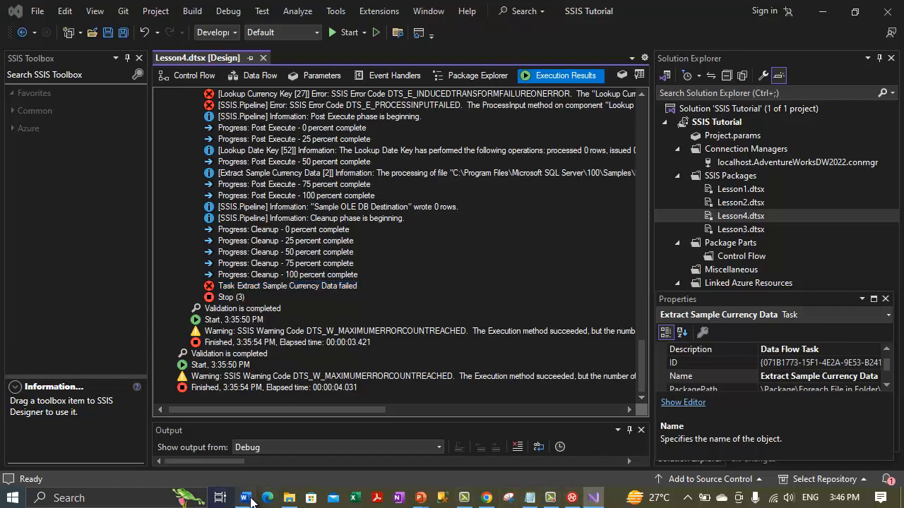
click(536, 268)
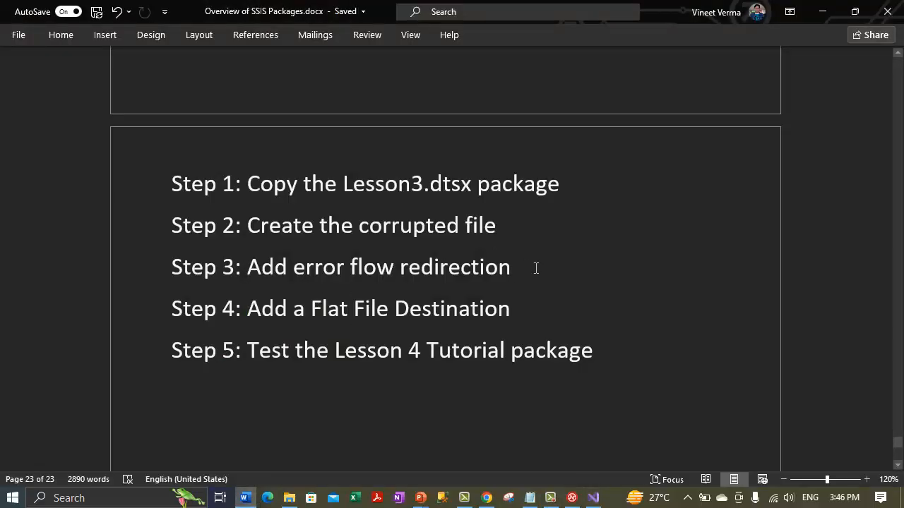
key(Return)
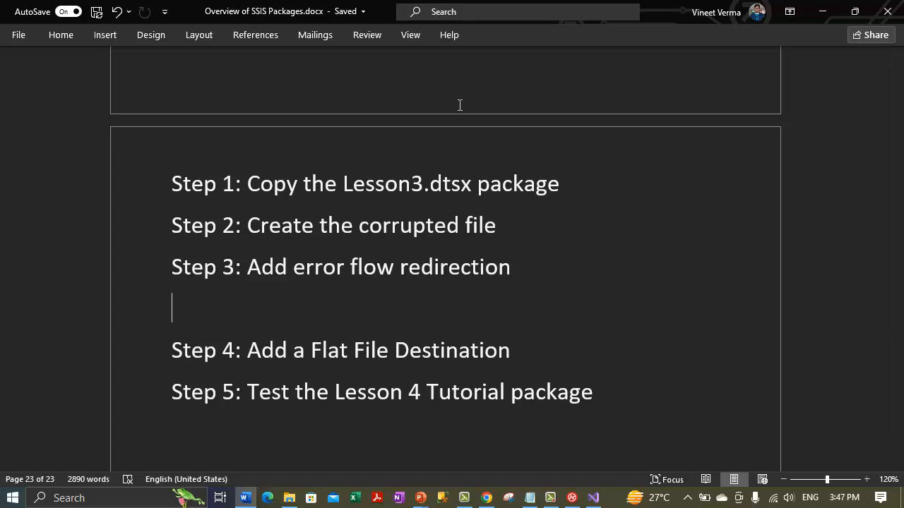
text(-)
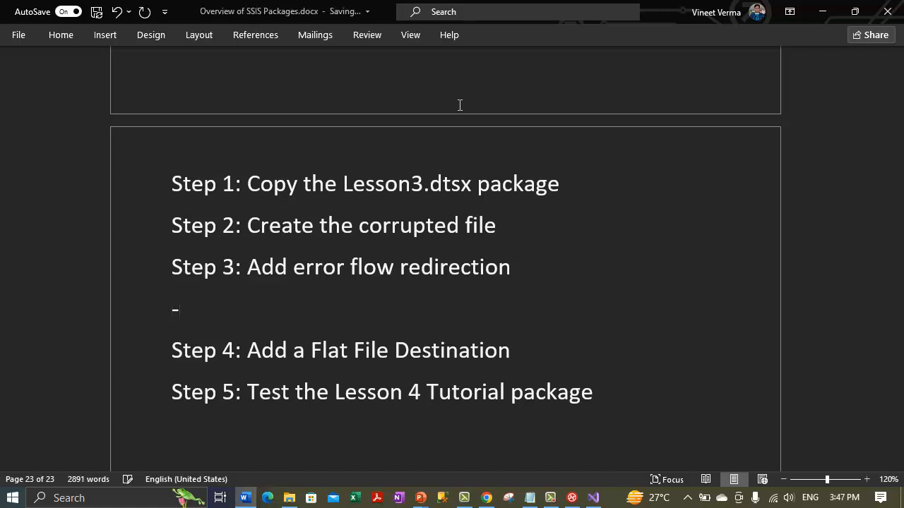
text(-)
key(BackSpace)
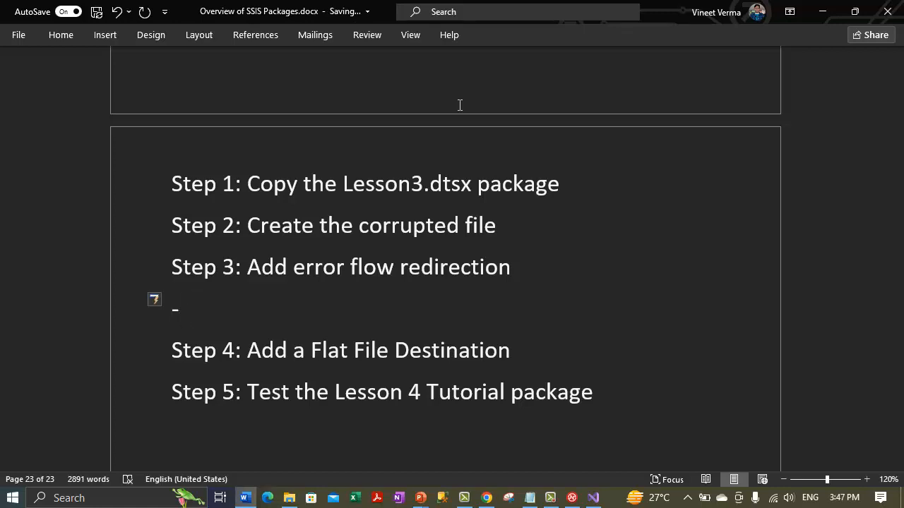
text(In the previo)
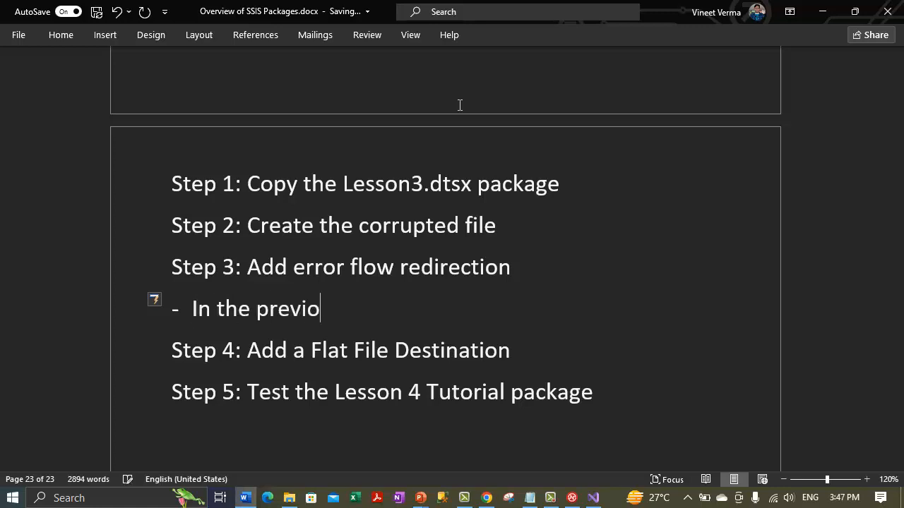
text(us task)
- Select the whole line "Step 3: Add error flow redirection" and open the font color choices for it
key(Up)
key(Right)
key(Right)
key(Right)
key(Right)
key(Right)
key(Right)
key(Right)
key(Right)
key(Right)
key(Right)
key(Right)
key(End)
key(shift+Home)
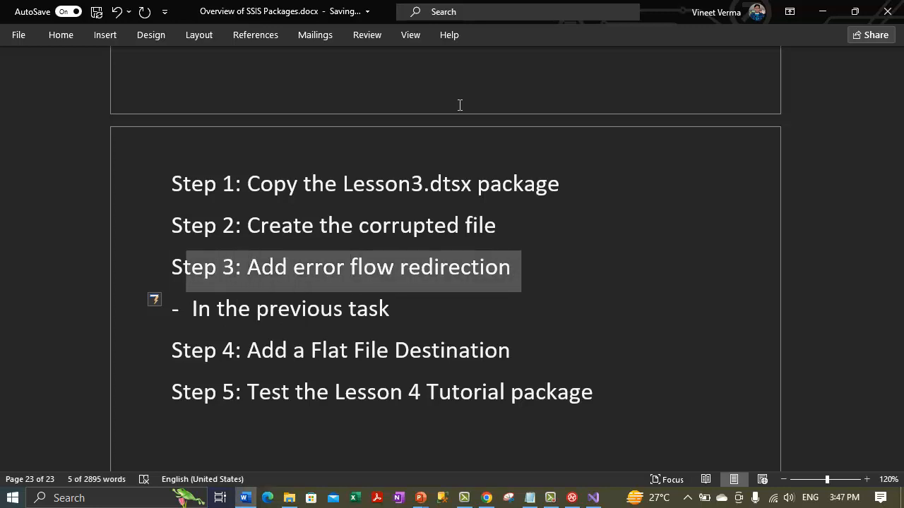
right_click(324, 278)
click(420, 319)
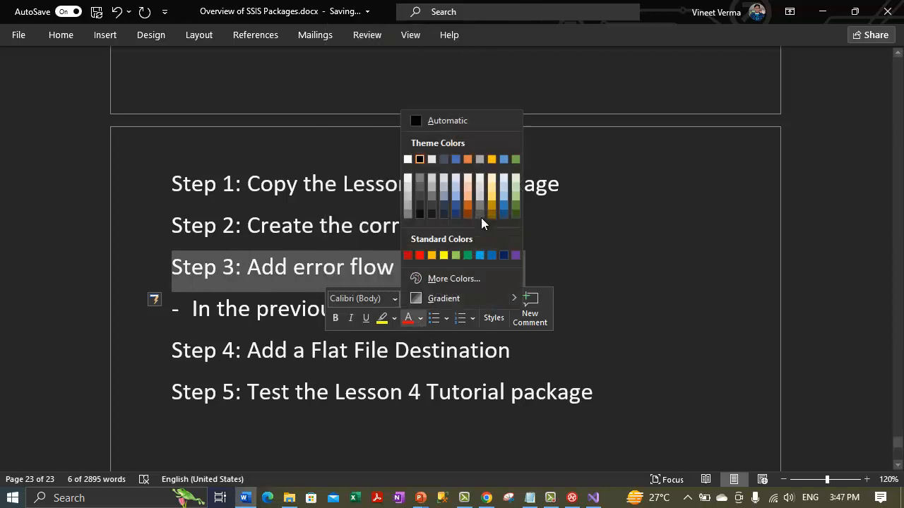
- Color the "Step 3: Add error flow redirection" heading with the standard dark red font color
click(409, 254)
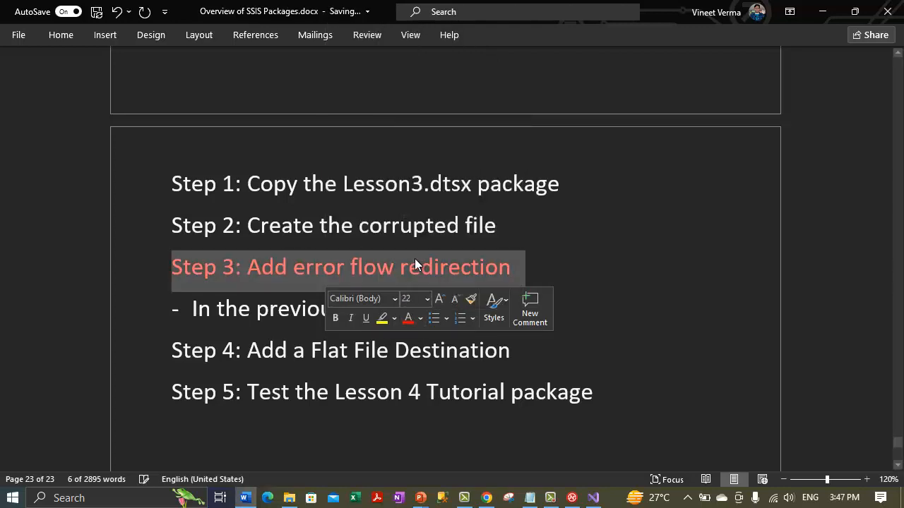
click(509, 275)
- Continue the "In the previous task" bullet with ", the Lookup Currency Key Transformation"
click(444, 307)
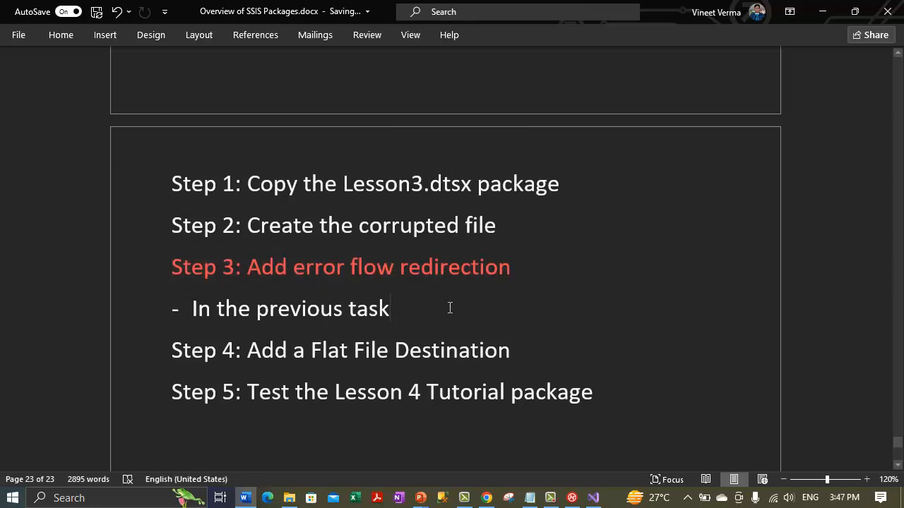
text(m)
key(BackSpace)
text(, )
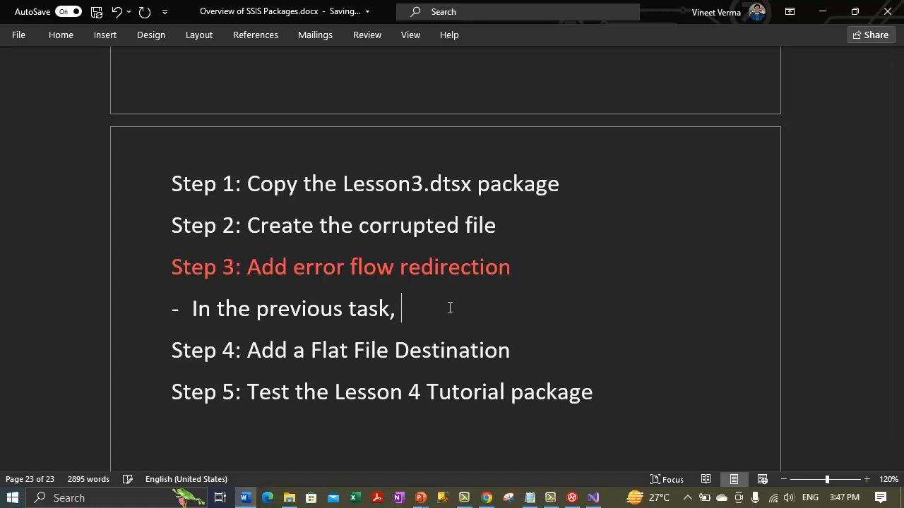
text(the Lookup Cur)
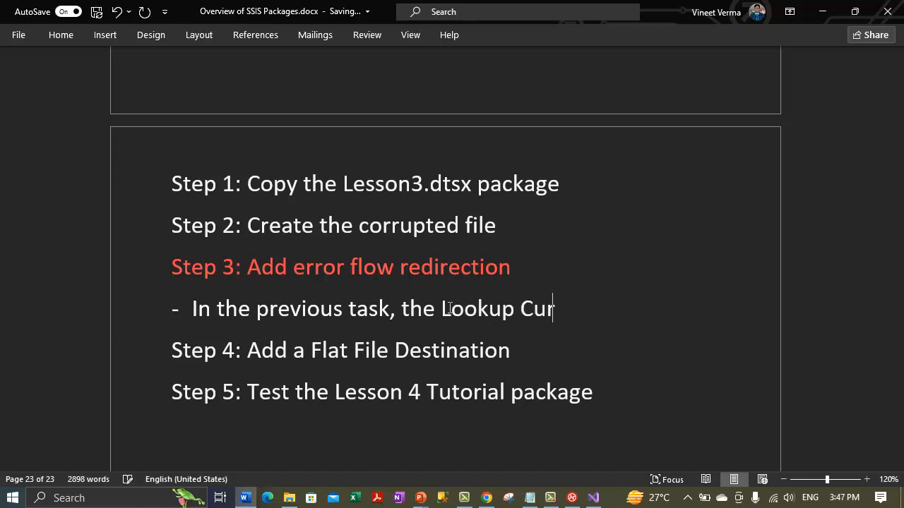
text(reny Key Tra)
key(BackSpace)
key(BackSpace)
key(BackSpace)
key(BackSpace)
key(BackSpace)
key(BackSpace)
key(BackSpace)
key(BackSpace)
key(BackSpace)
key(BackSpace)
text(cy Key Transform)
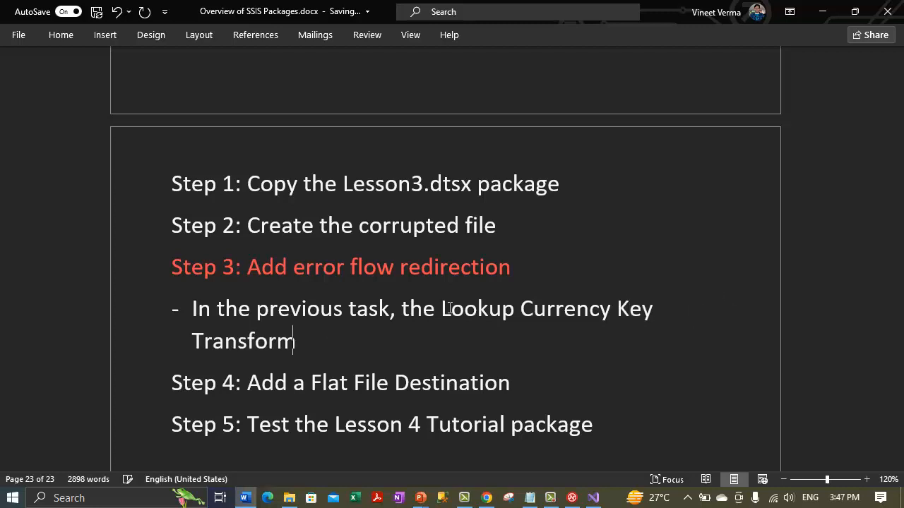
text(ation c)
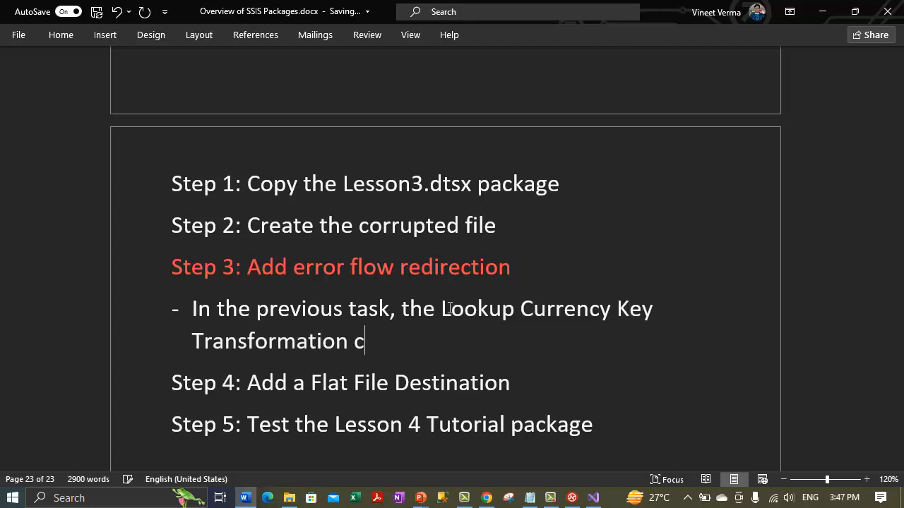
- Extend the first bullet's sentence with "cannot generate a match when the transformation tried to process the corrupt sample flat"
text(annot generate )
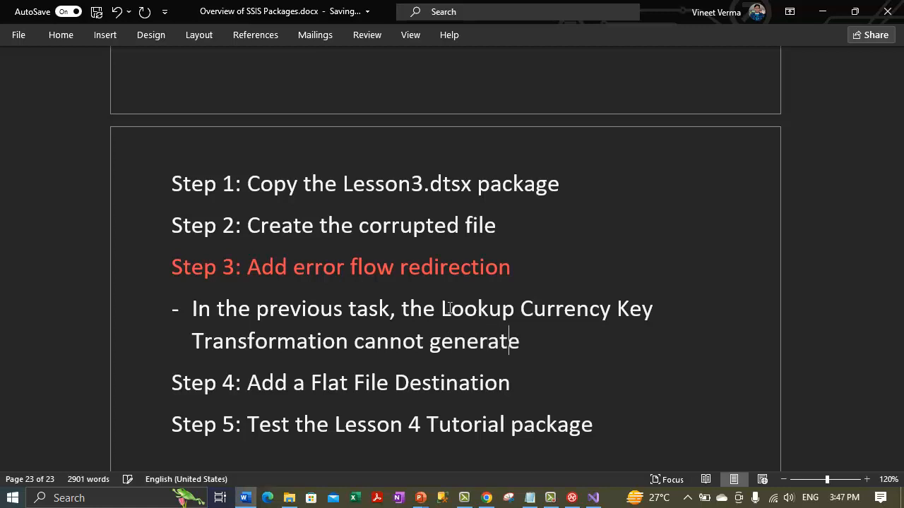
text(a match )
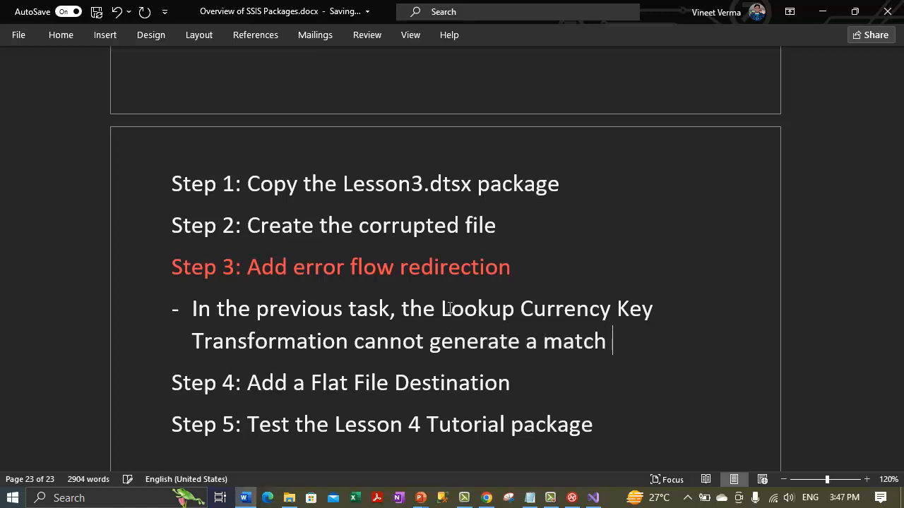
text(when the tra)
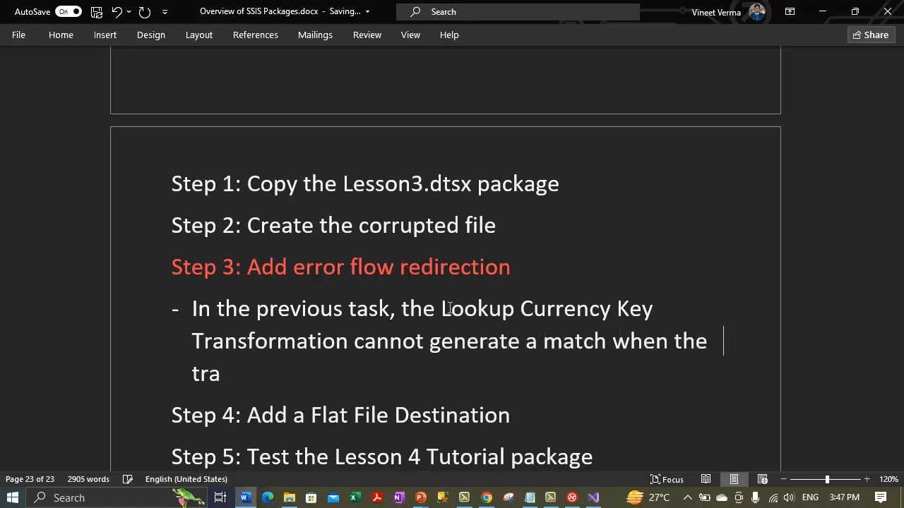
text(nsformation)
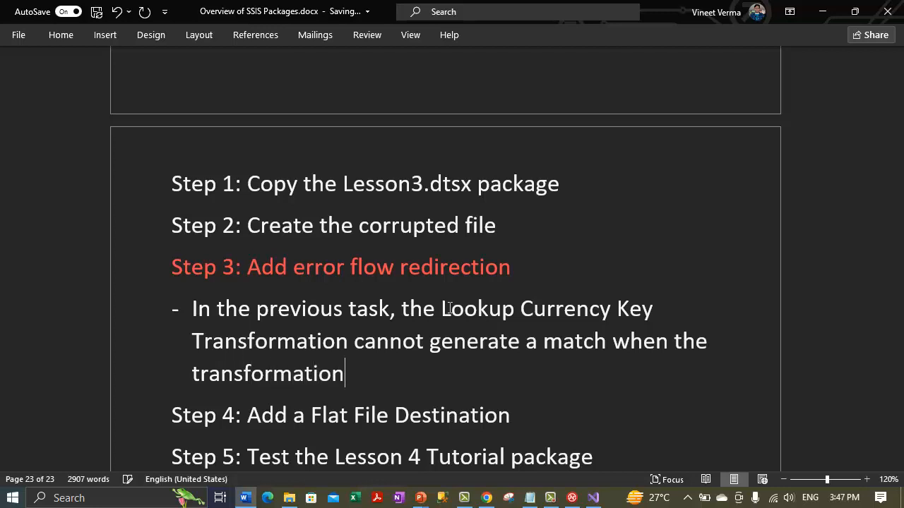
text( tried to process th)
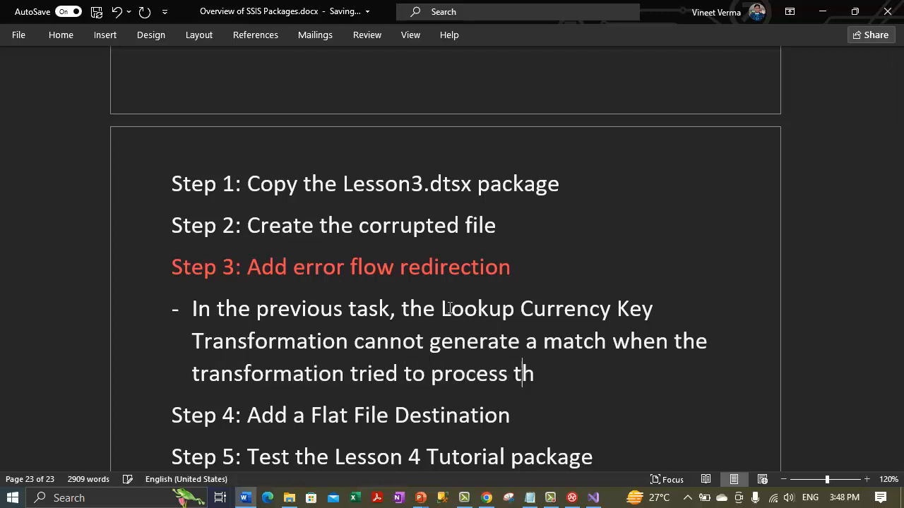
text(e corrupt samp)
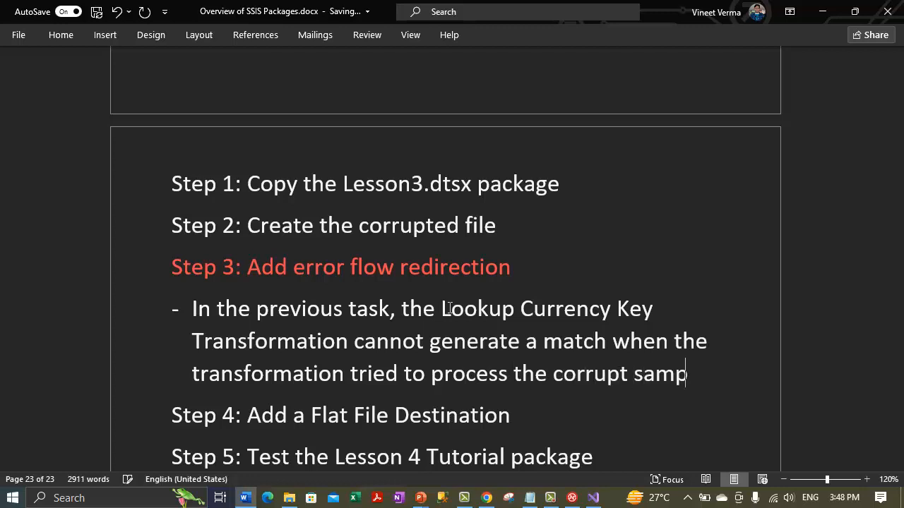
text(le flat)
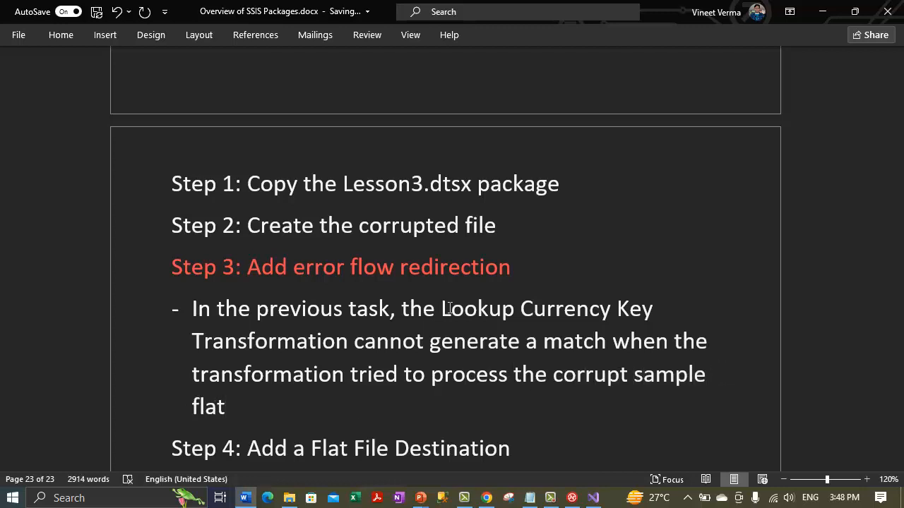
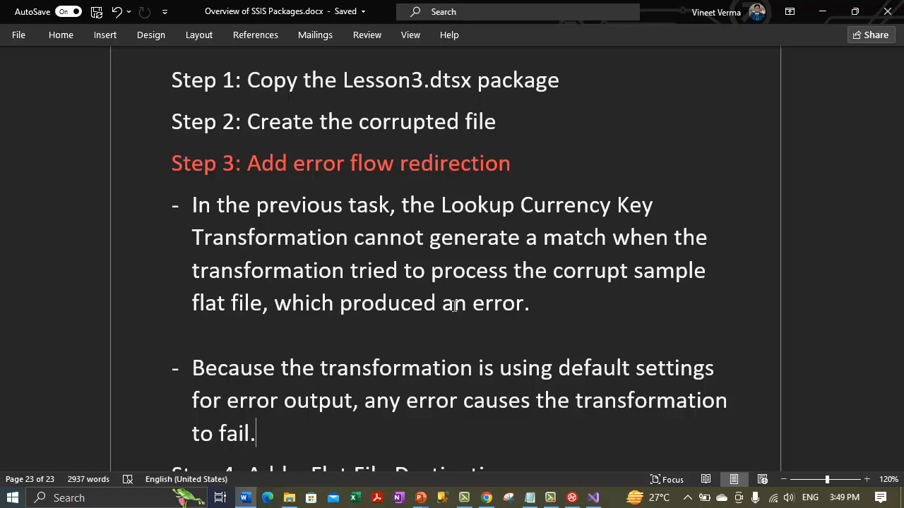
- Add the sentence "When the transformation fails, the rest of the package also fails." to the end of the second bullet
text(When t)
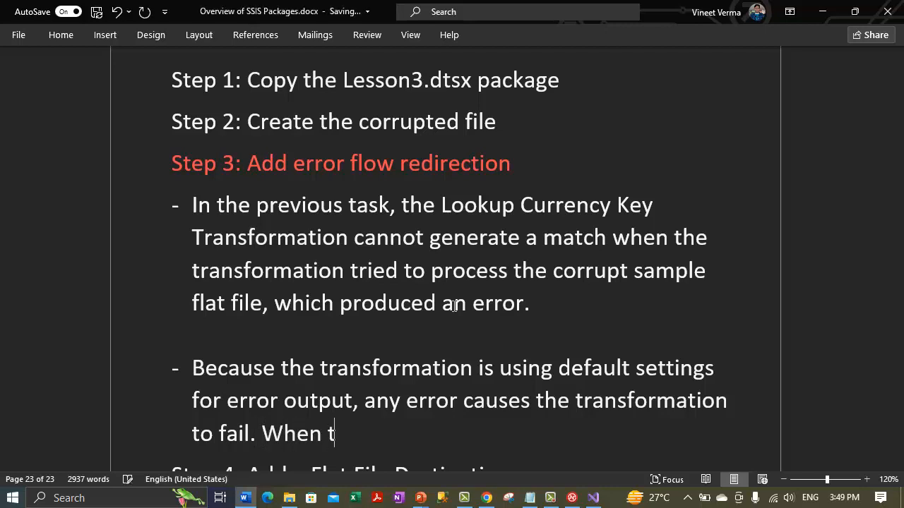
text(he transforma)
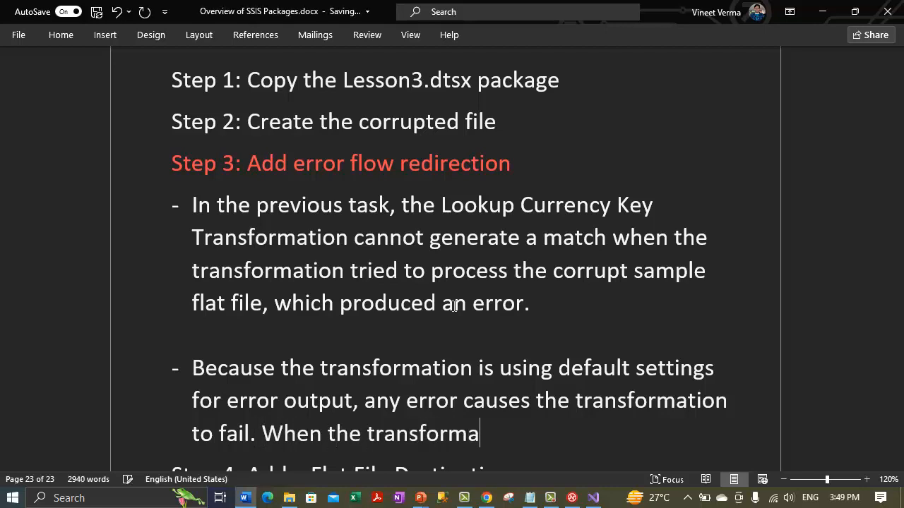
text(tion fails, th)
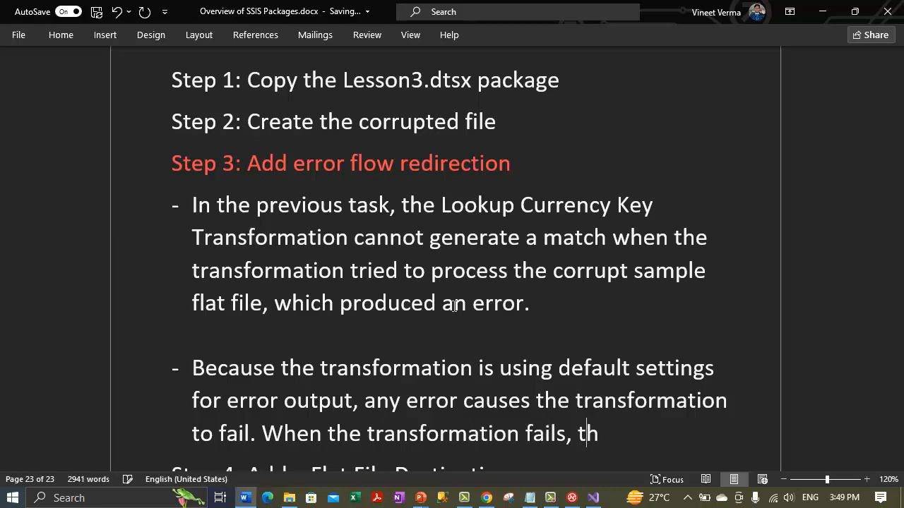
text(e rest of the pac)
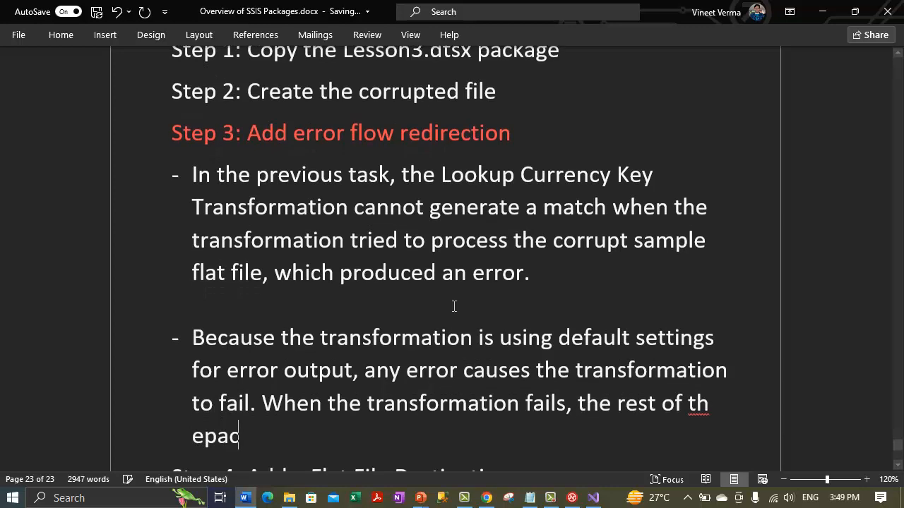
key(BackSpace)
key(BackSpace)
key(BackSpace)
key(BackSpace)
text(h)
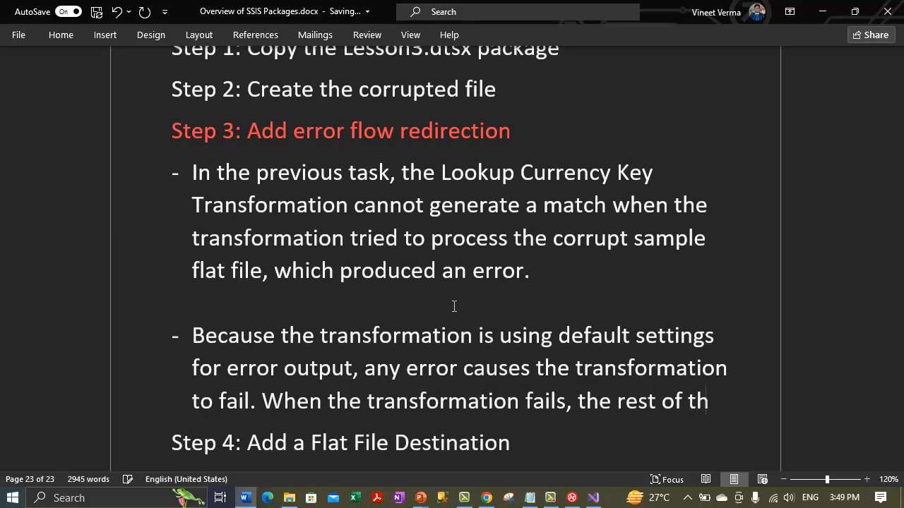
text(e package also )
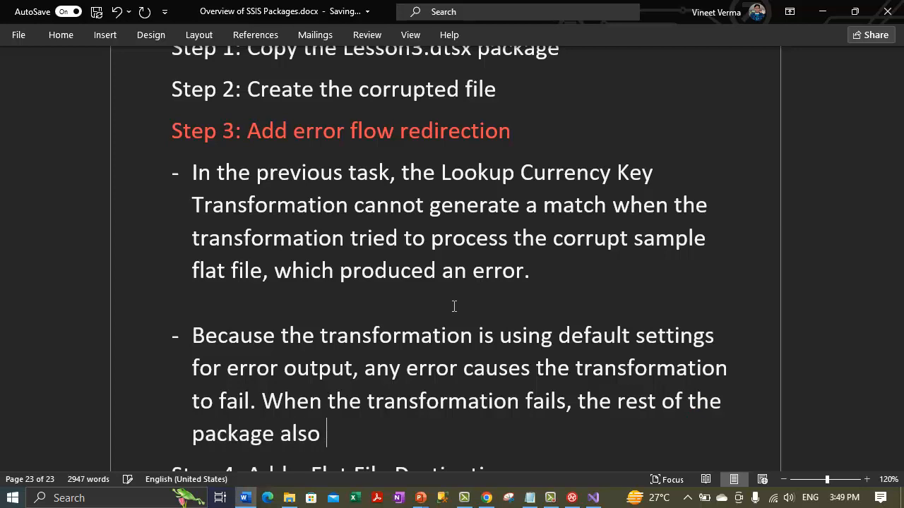
text(fails.)
- Add a third bullet under Step 3 reading "Rather than permitting the transformation to fail", with an empty line below it
key(Return)
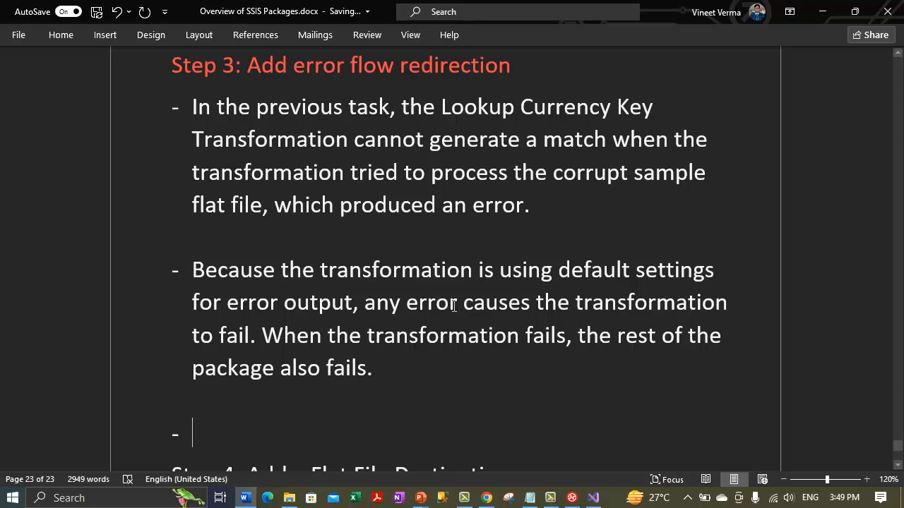
text(Rather than )
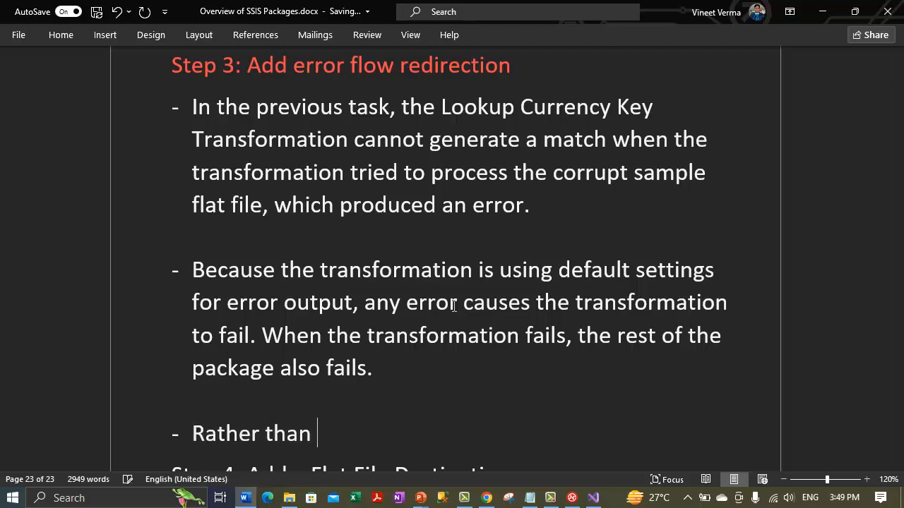
text(permitting )
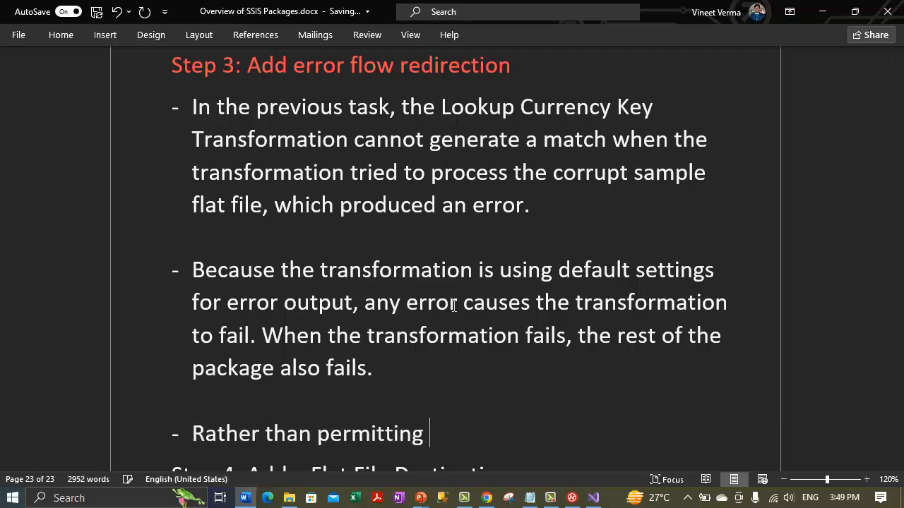
text(the trasn)
key(BackSpace)
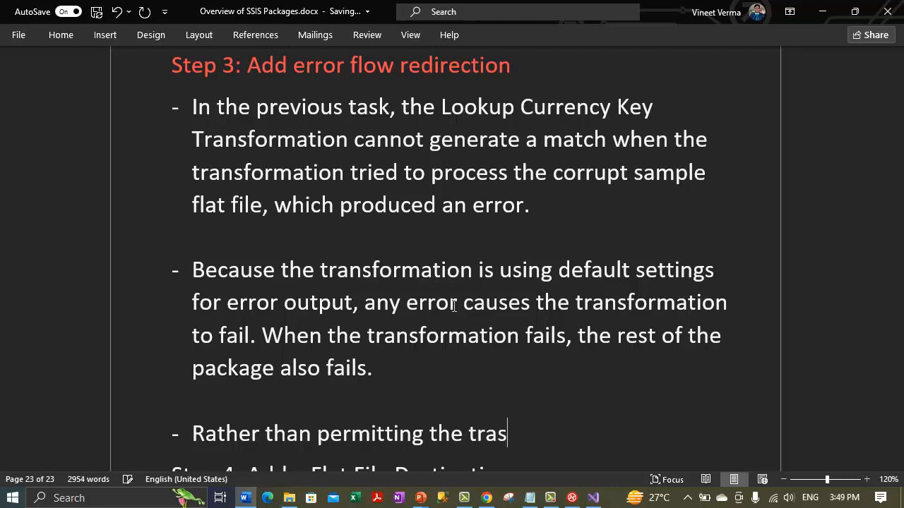
text(nsformation)
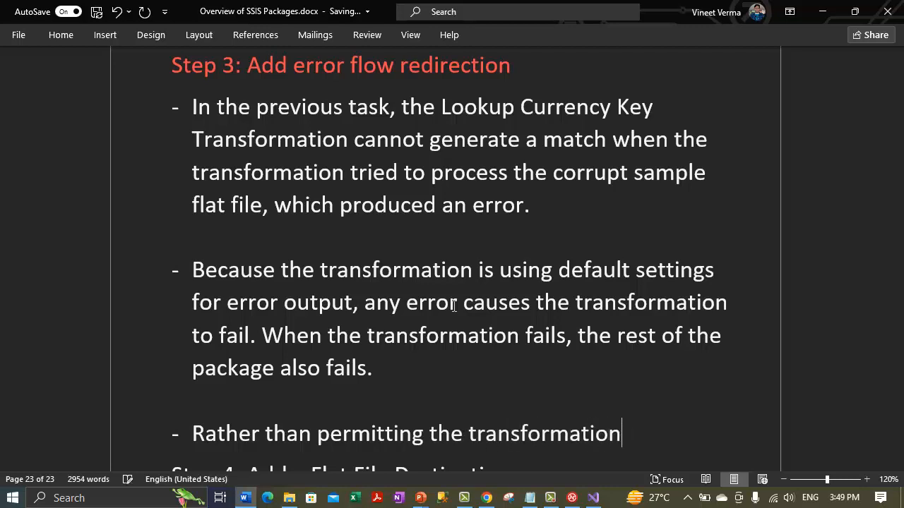
text( to fail)
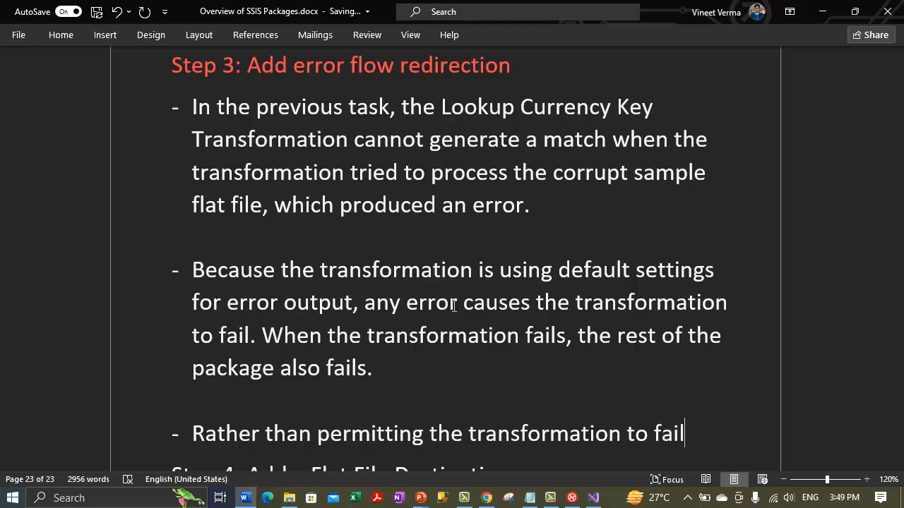
key(Return)
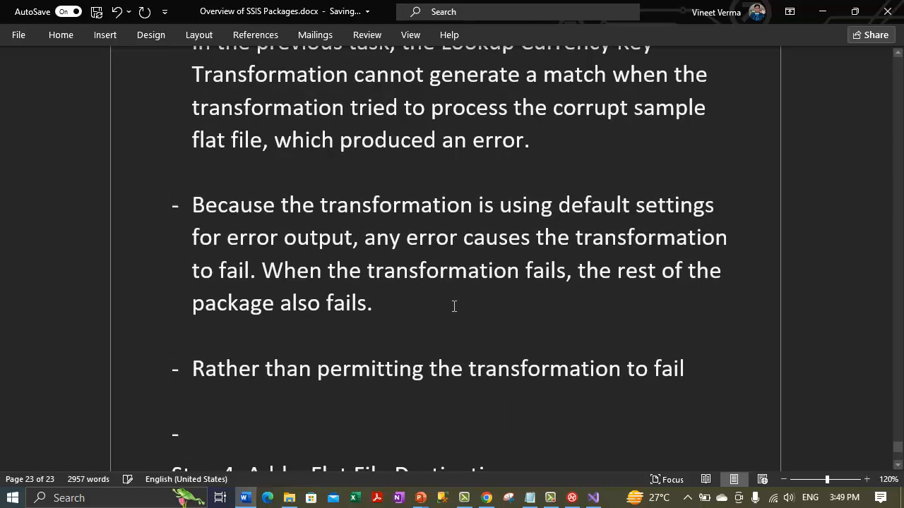
key(Up)
key(Up)
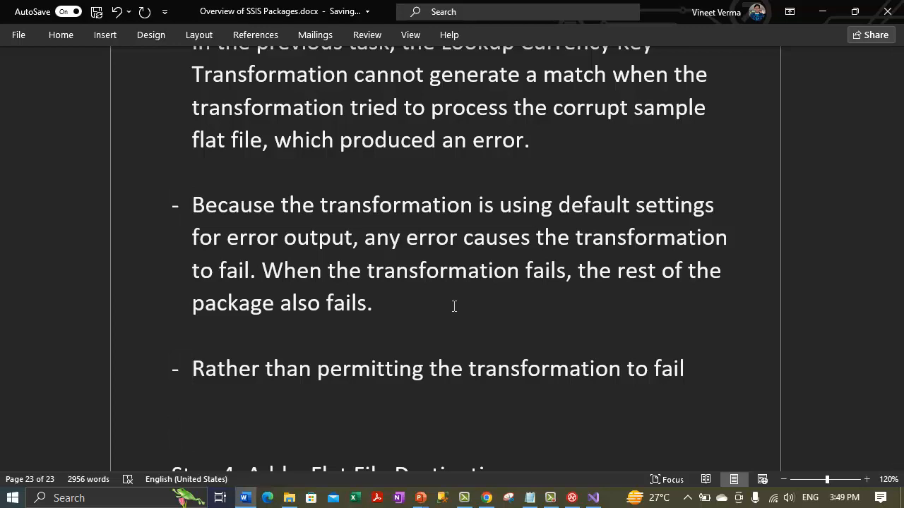
- Continue the third bullet with ", we can configure the component to redirect the failed row to another processing path"
text(, we can configure)
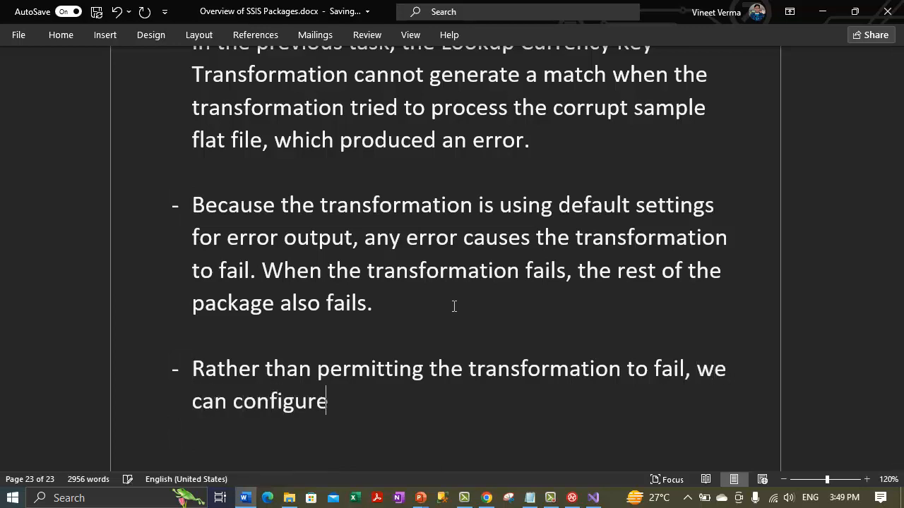
text( the compo)
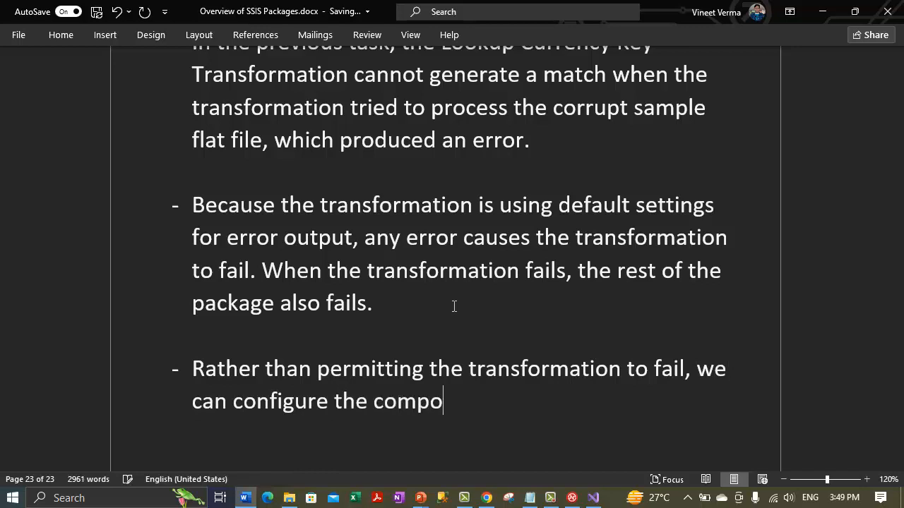
text(nent)
key(BackSpace)
key(BackSpace)
text(nt)
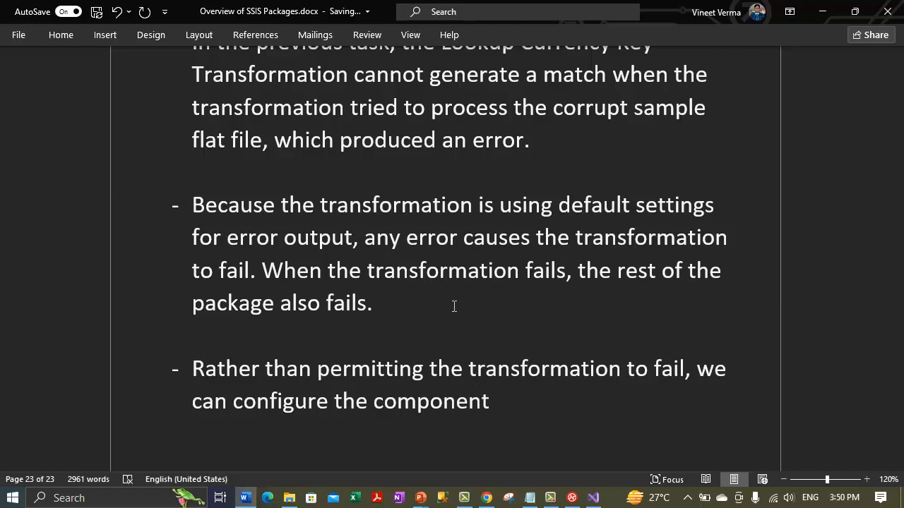
text( to redirect)
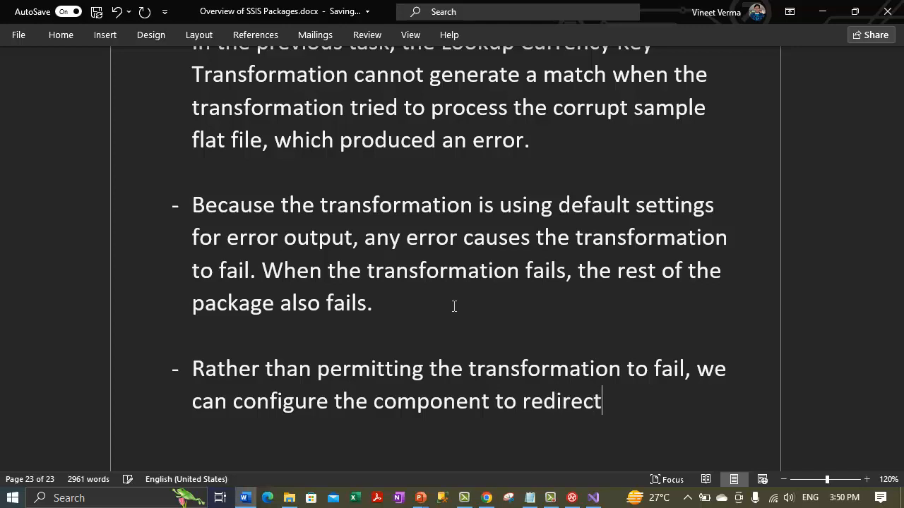
text( the failed )
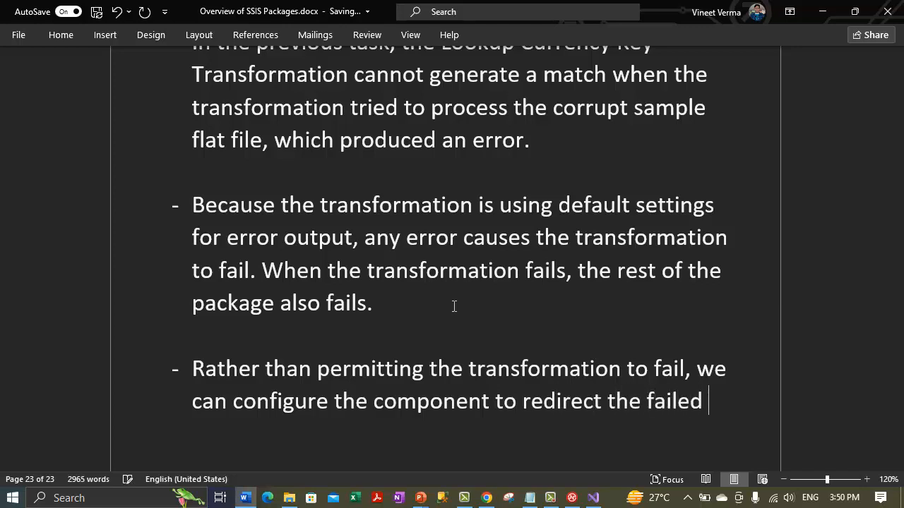
text(row to anothe)
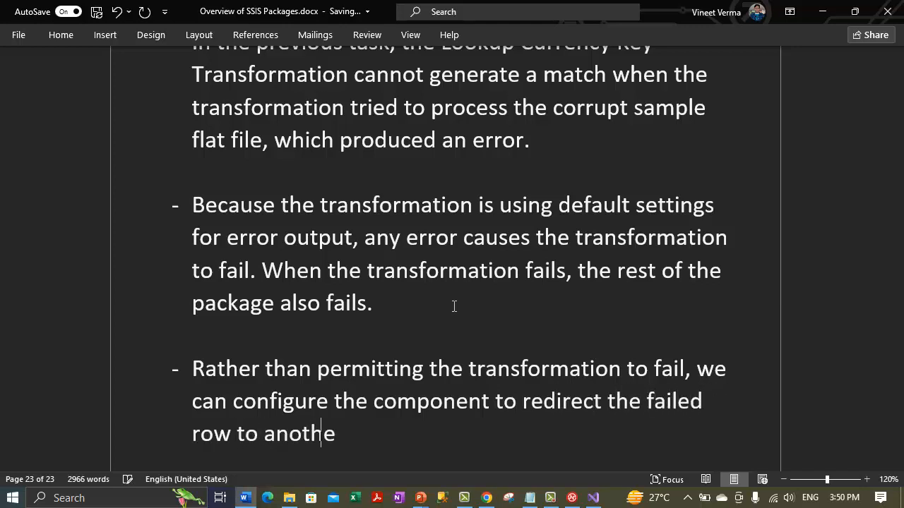
text(r processing path)
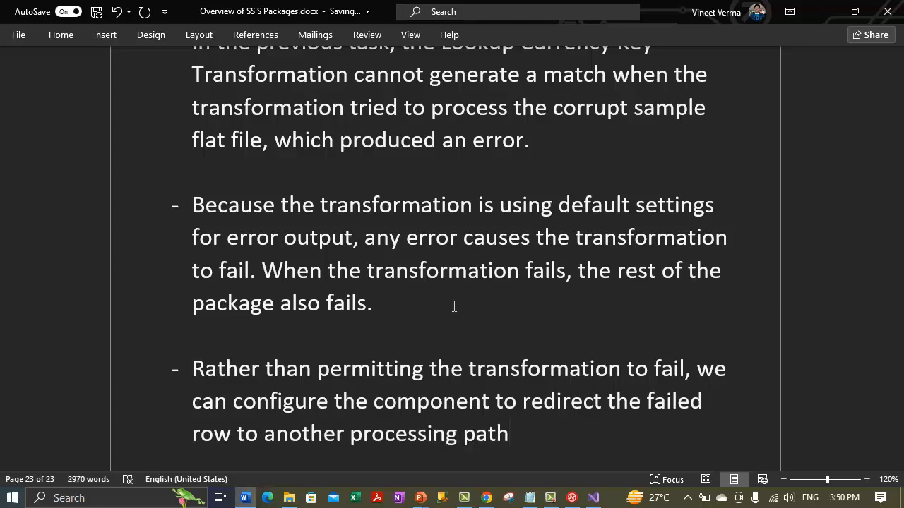
- Finish the third bullet's sentence under Step 3 with ", by using the error output."
text(, by using the eror)
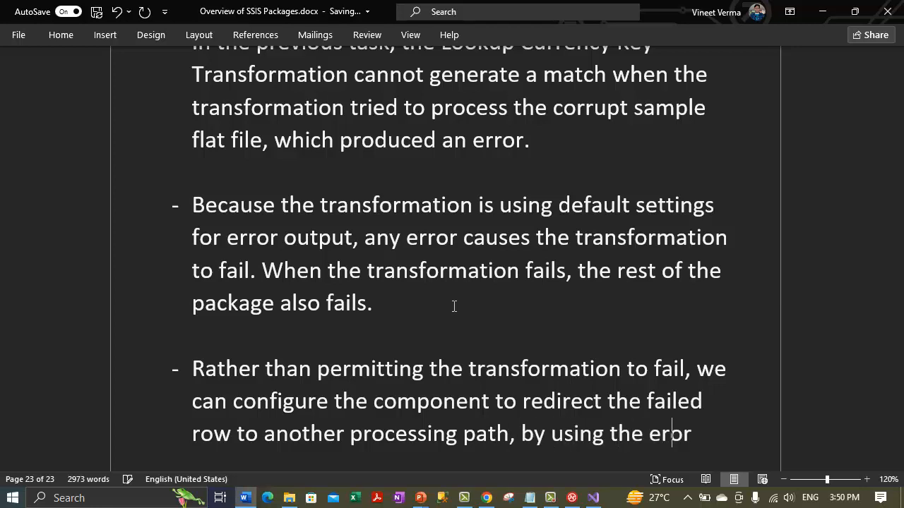
key(BackSpace)
key(BackSpace)
text(ror ou)
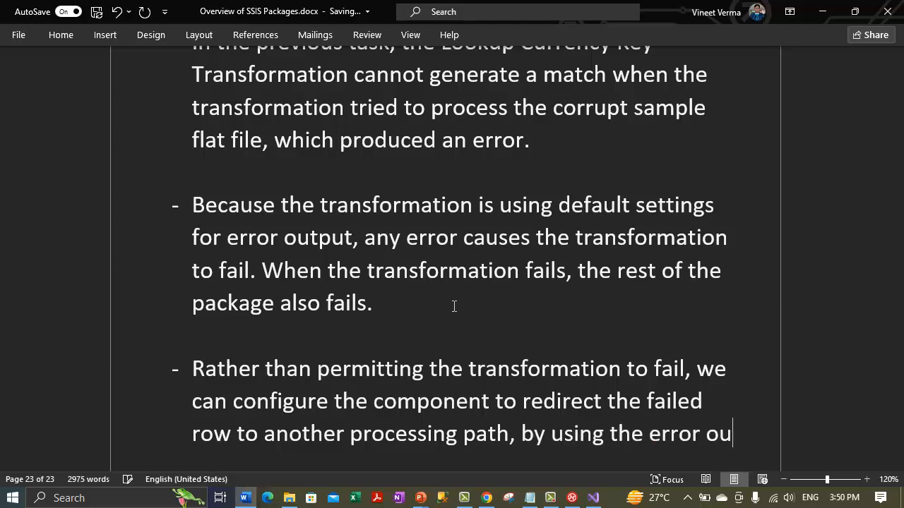
text(tput)
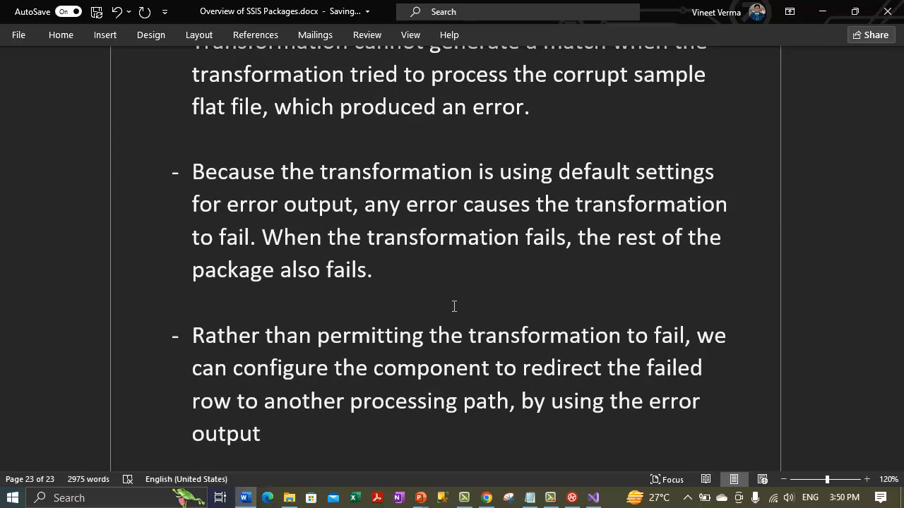
text(.)
- Add a fourth bullet under Step 3 reading "By using a separate error processing path, it gives us more options"
key(Return)
text(By)
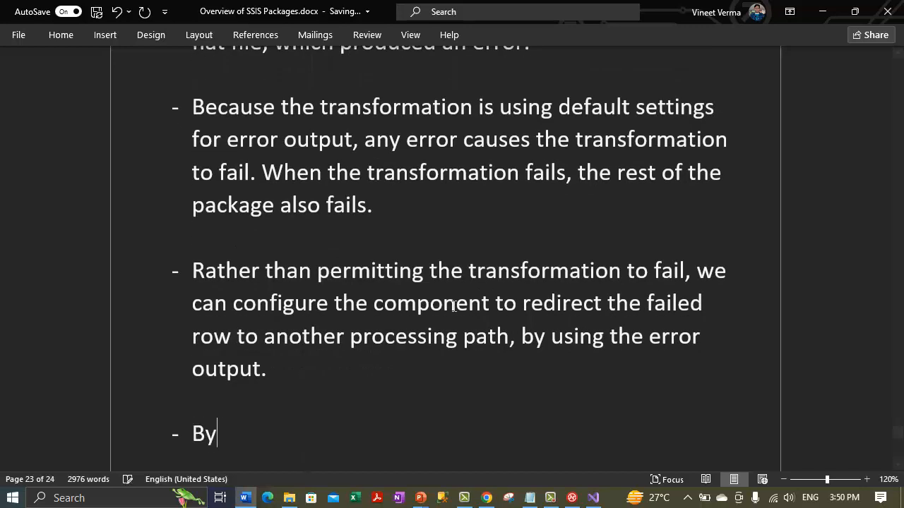
text( using a sep)
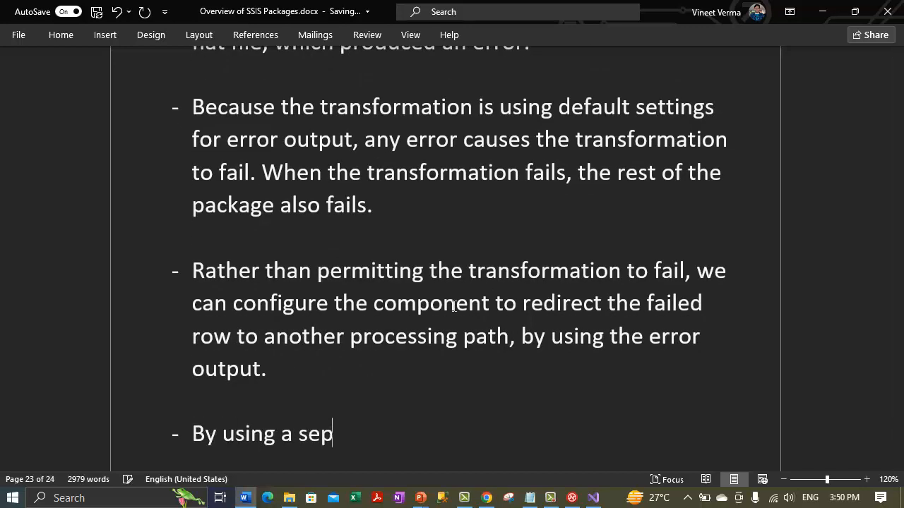
text(arate error )
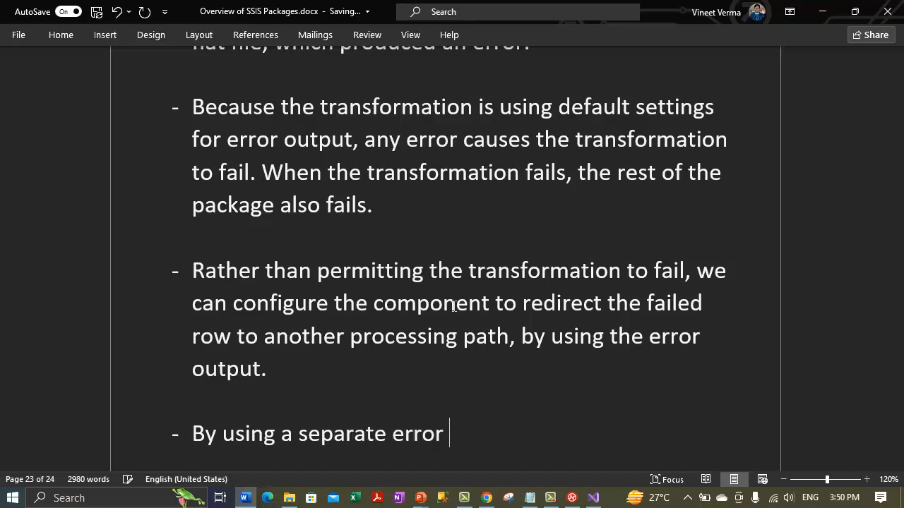
text(processing path)
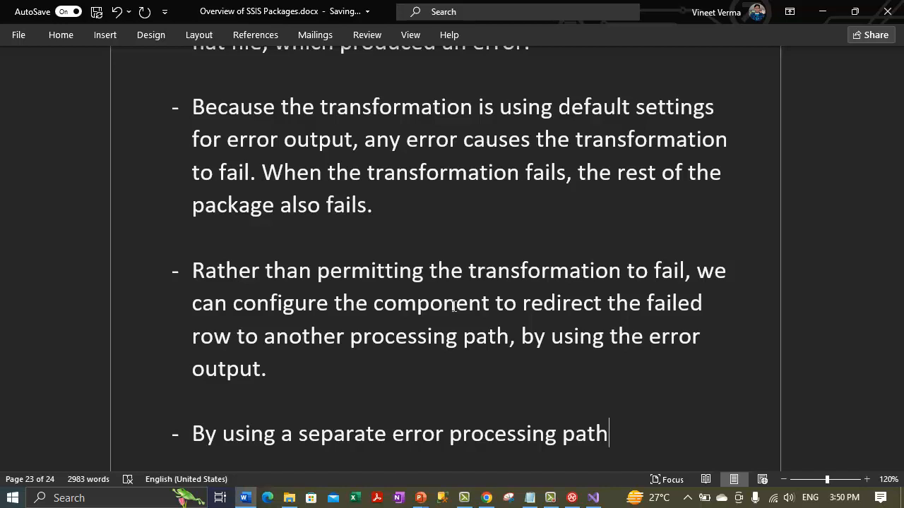
text(, it gives us more options)
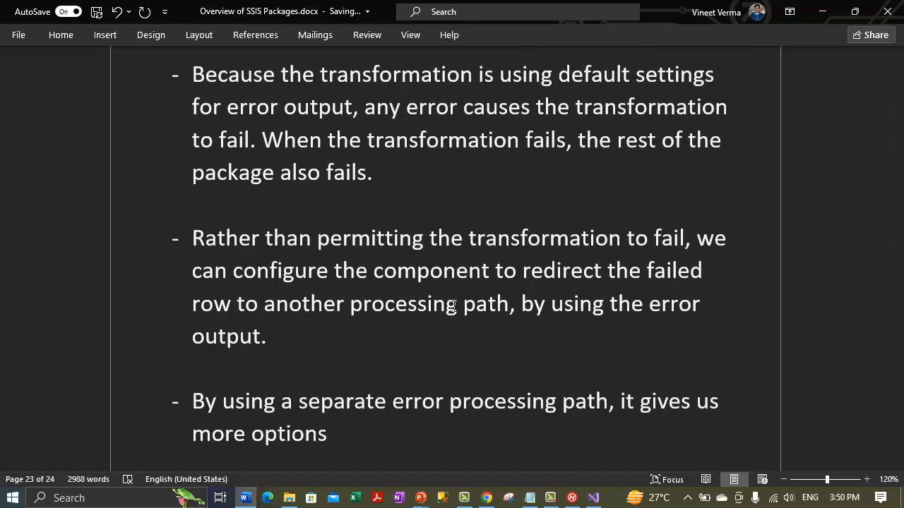
- Continue the fourth bullet with ". For instance, you could clean the data and then reprocess the failed rows"
text(. For insta)
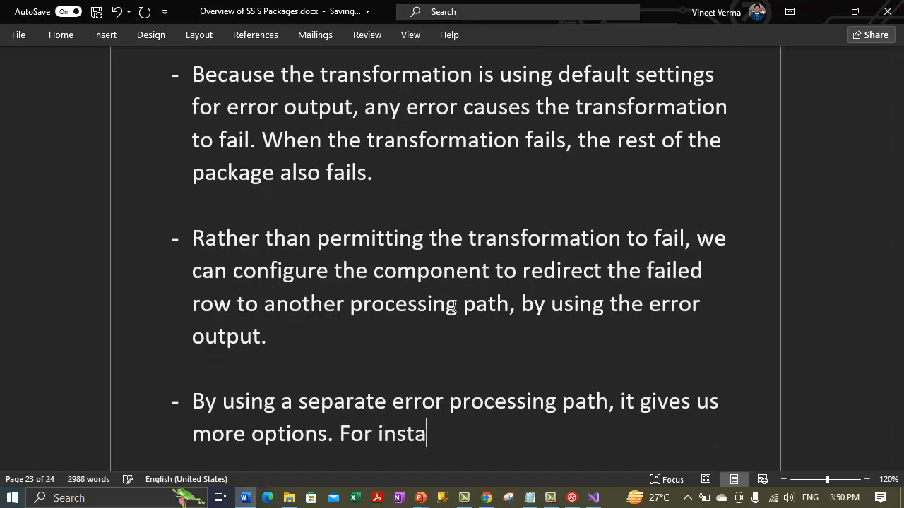
text(nce, you could )
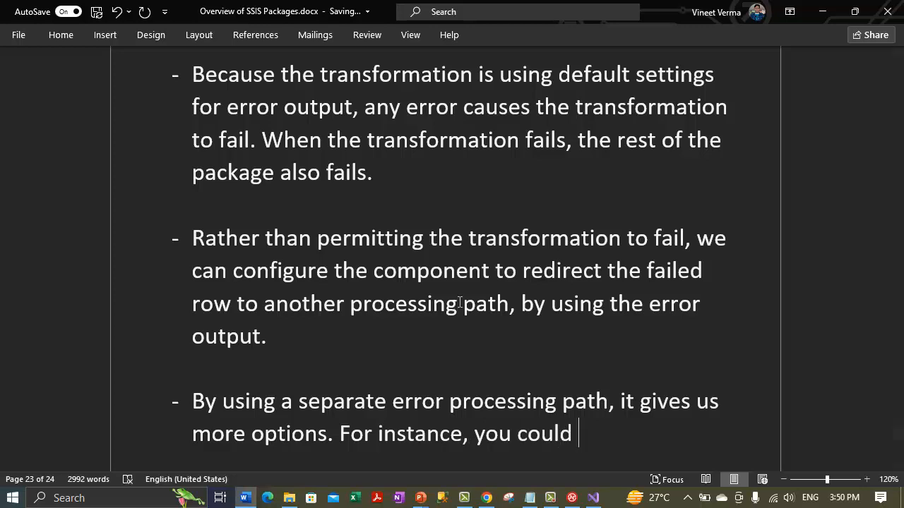
text(clean the data and then )
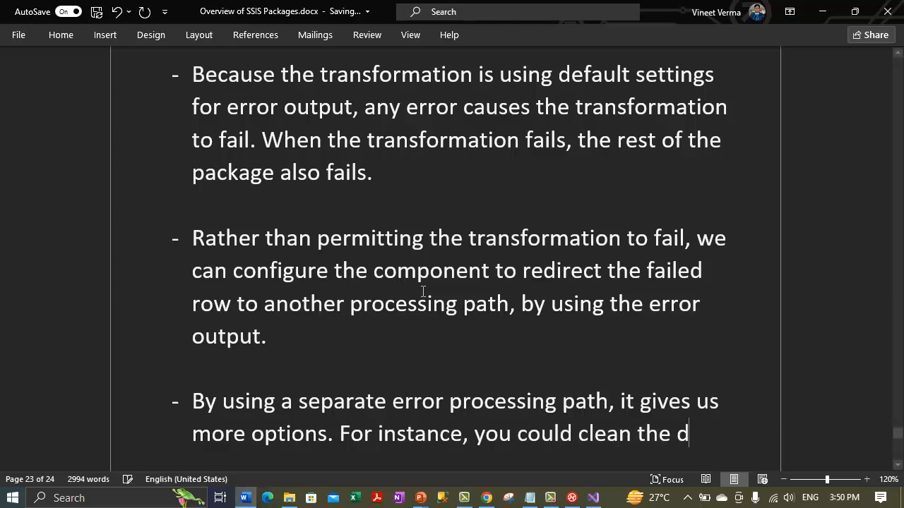
text(repro)
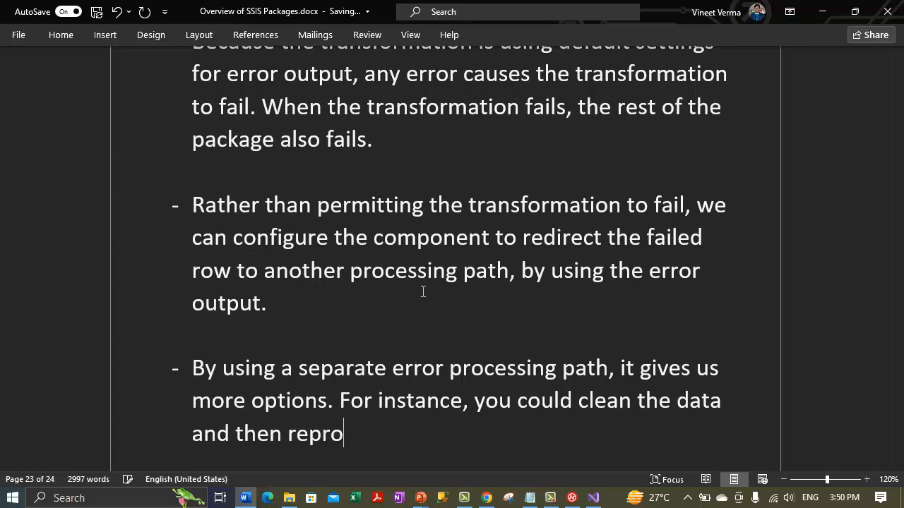
text(cess the failed rowwss)
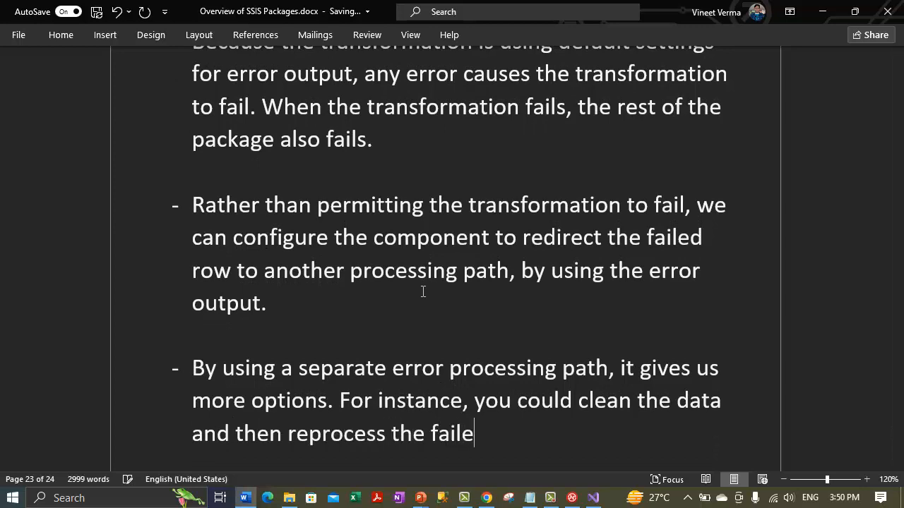
key(BackSpace)
key(BackSpace)
key(BackSpace)
text(s)
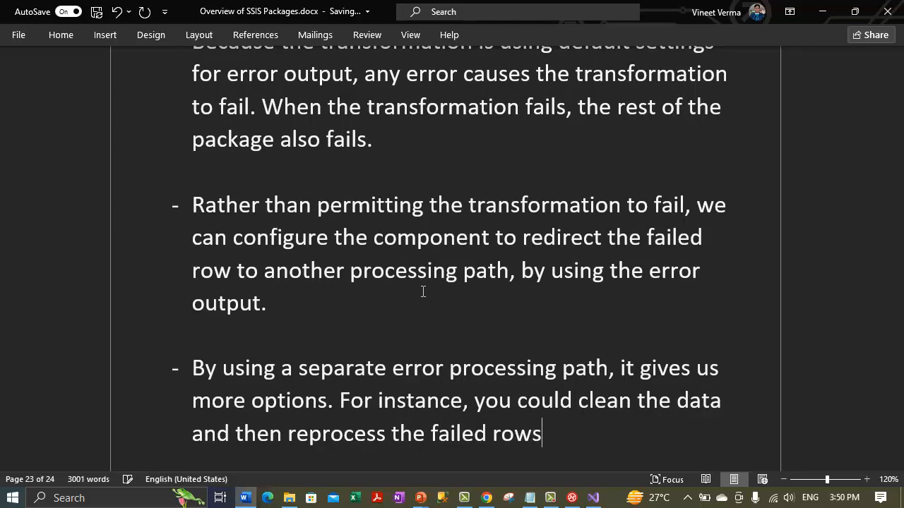
- Extend the fourth bullet with ". Or, you could save the failed rows along with its error information"
text(. Or, y)
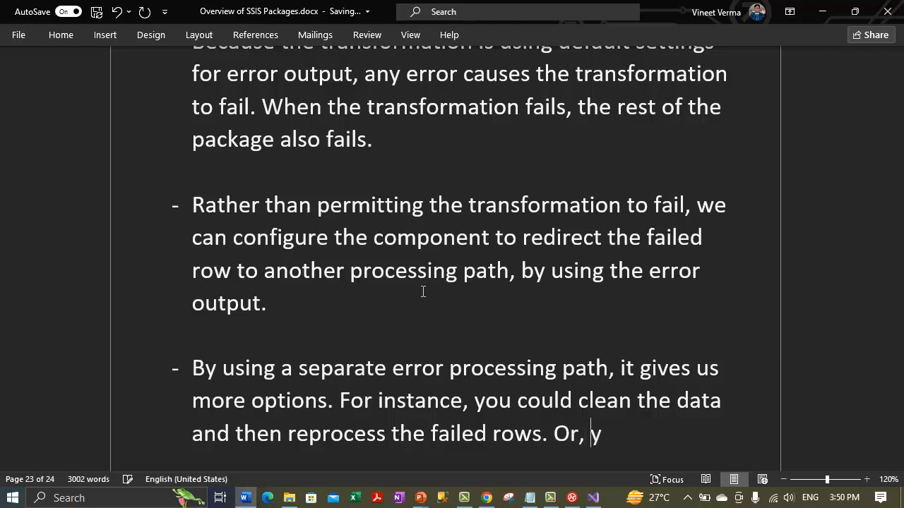
text(ou could sa)
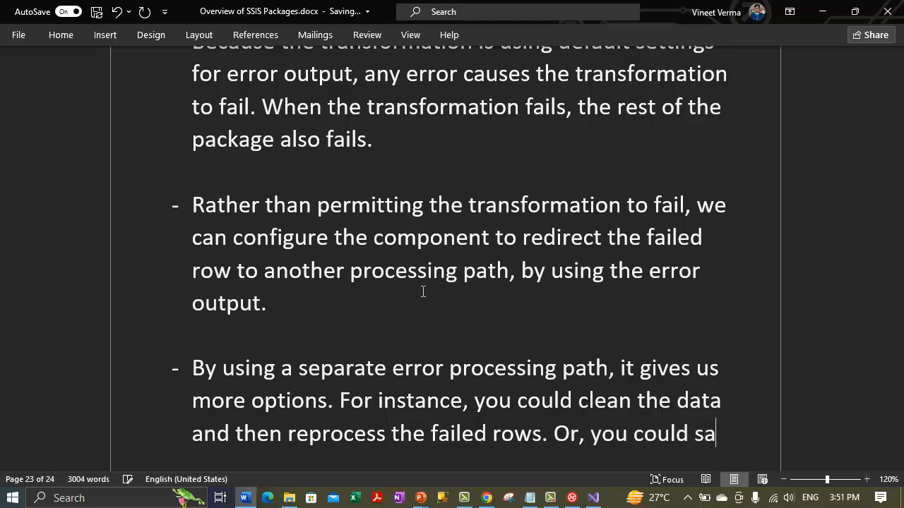
text(ve the failed r)
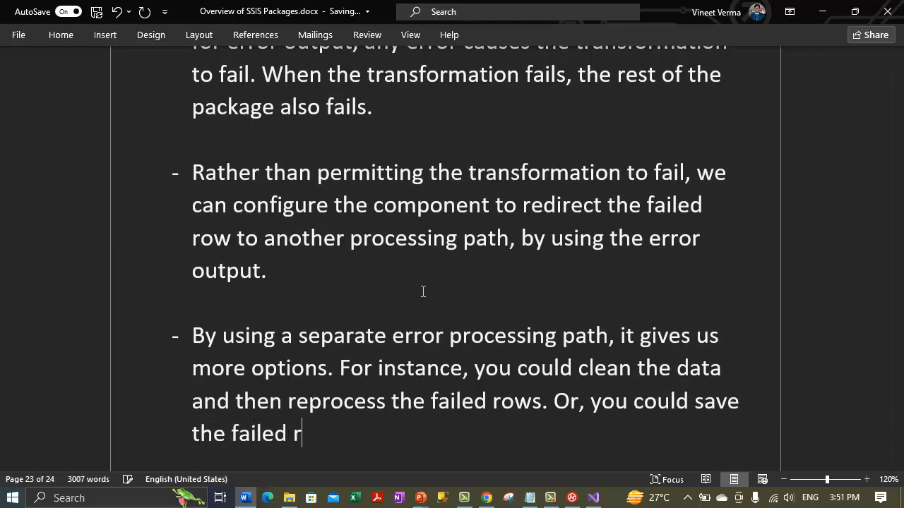
text(ows along wit hi)
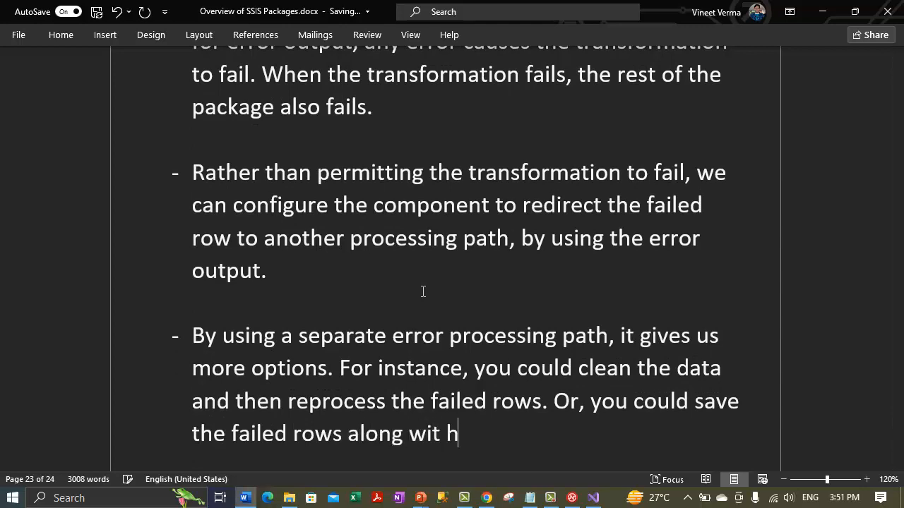
key(BackSpace)
key(BackSpace)
key(BackSpace)
text(h its eror r)
key(BackSpace)
key(BackSpace)
key(BackSpace)
key(BackSpace)
key(BackSpace)
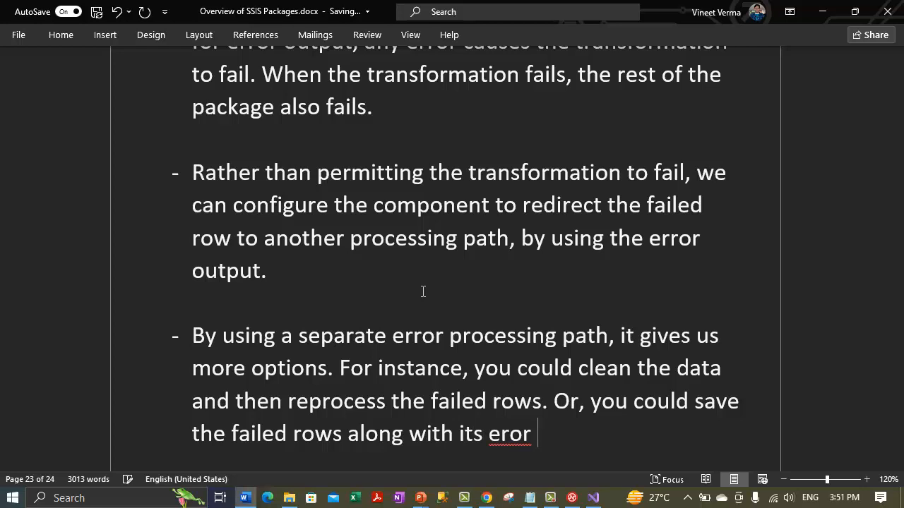
text(rror in)
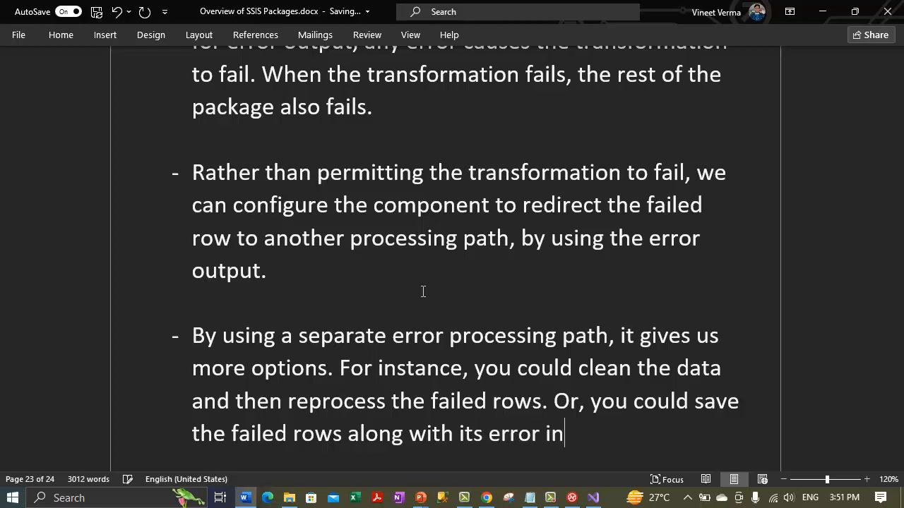
text(formation )
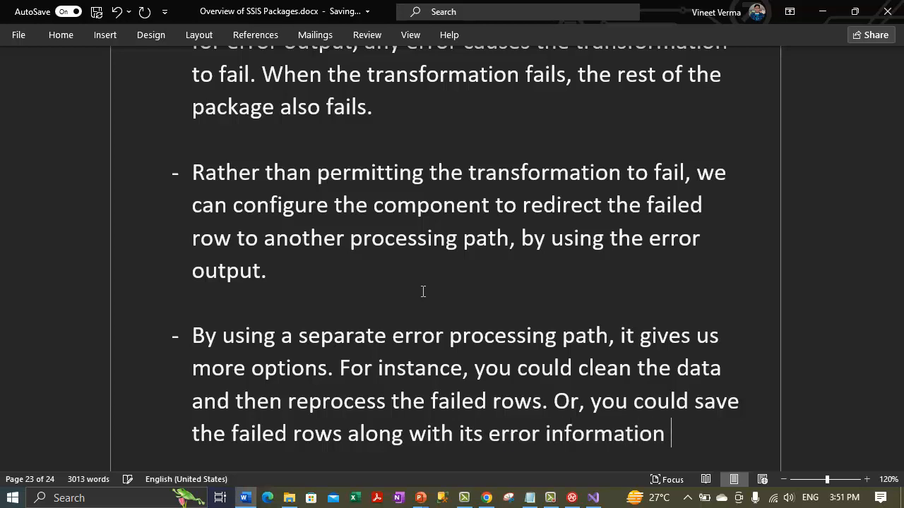
- Complete the fourth bullet's last sentence with "for later verification and processing."
text(for later verif)
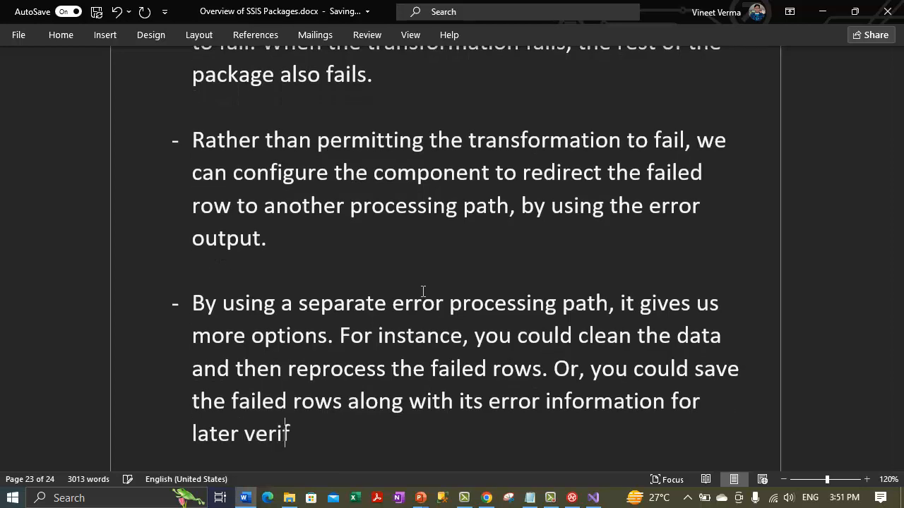
text(ication an dproce)
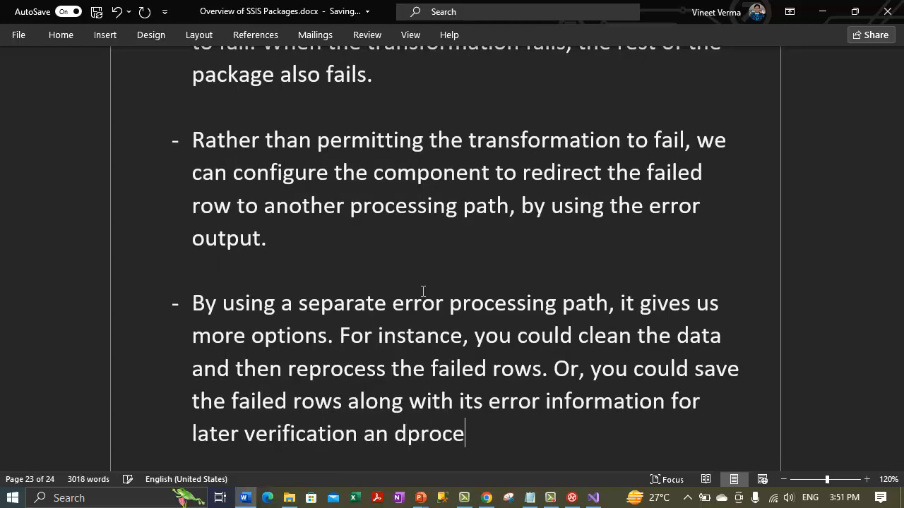
key(BackSpace)
key(BackSpace)
key(BackSpace)
key(BackSpace)
key(BackSpace)
key(BackSpace)
key(BackSpace)
text(d processing.)
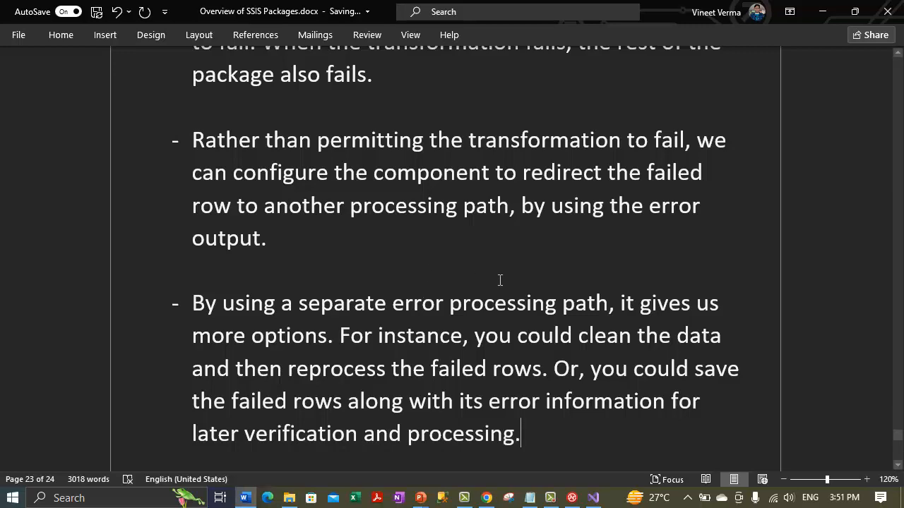
- Review the Step 3 notes from the first bullet down to the empty line below the fourth bullet
scroll(498, 281, up, 2)
scroll(467, 251, up, 2)
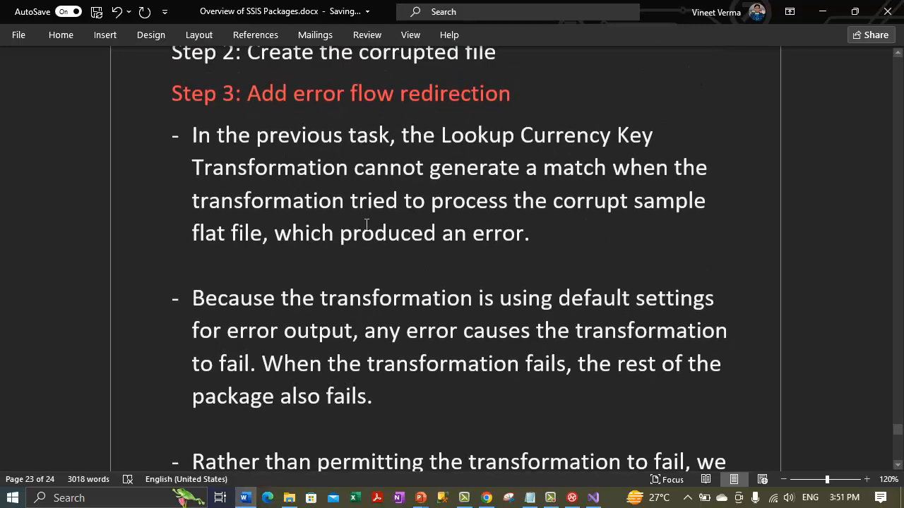
drag(348, 134, 389, 319)
click(377, 398)
scroll(378, 399, down, 4)
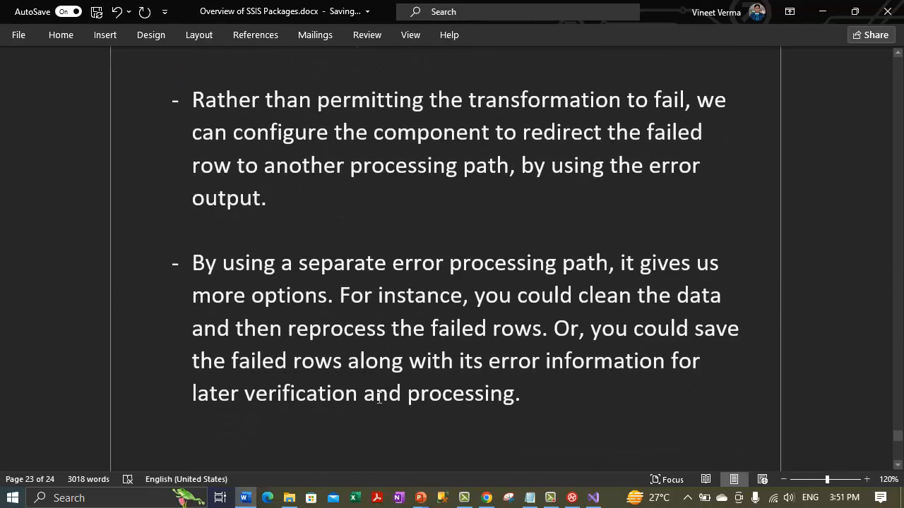
scroll(479, 424, down, 3)
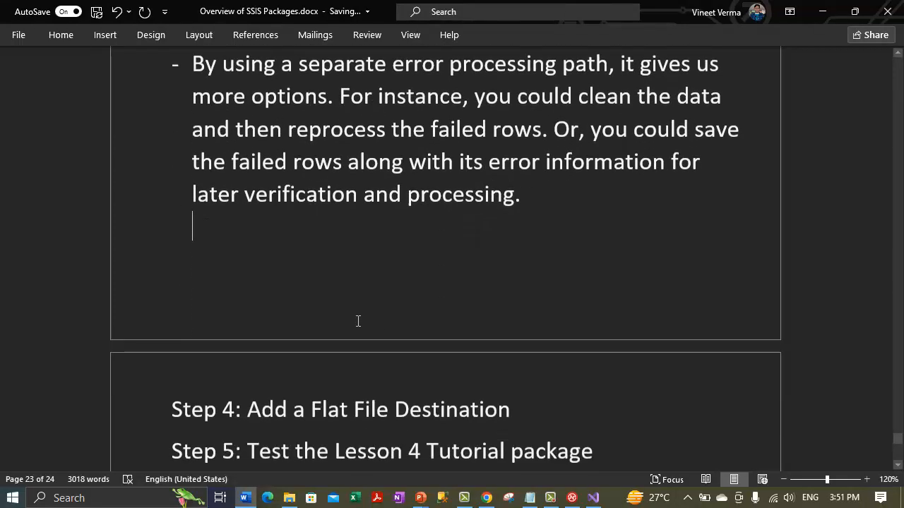
click(310, 227)
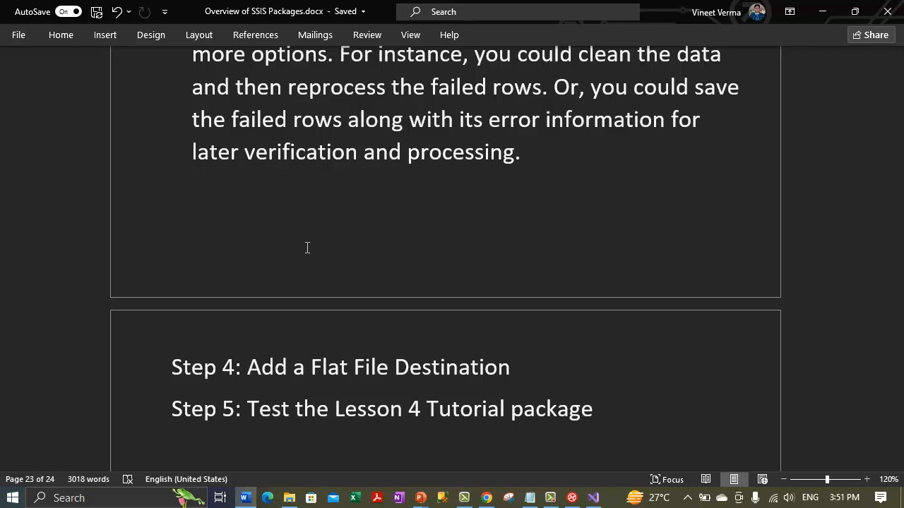
- Switch to Visual Studio and select the Lookup Currency Key component in the data flow of Lesson4.dtsx
click(593, 497)
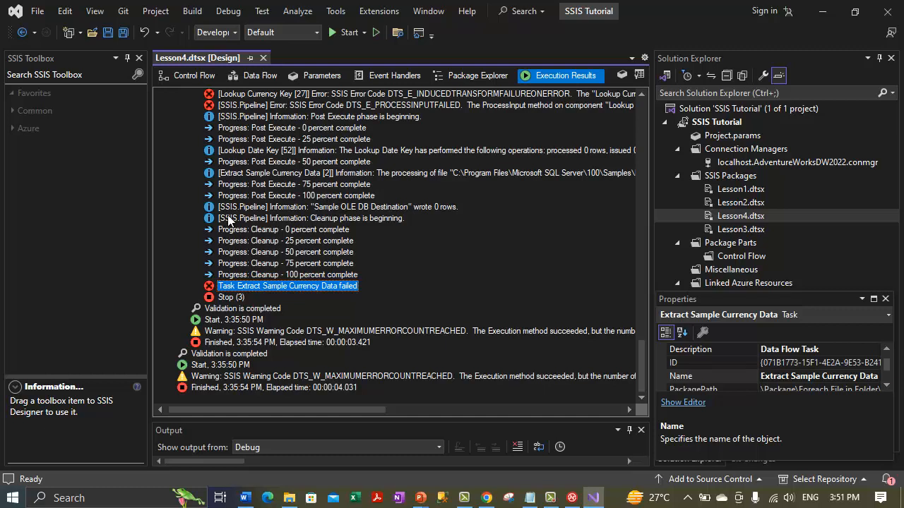
click(238, 74)
click(305, 190)
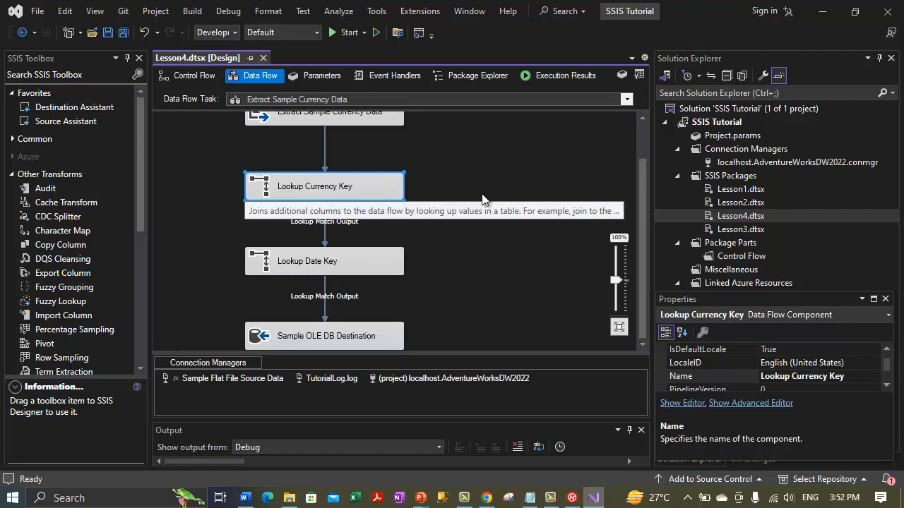
- Examine the full Lookup Currency Key error message with code DTS_E_INDUCEDTRANSFORMFAILUREONERROR in the package's execution results
click(570, 76)
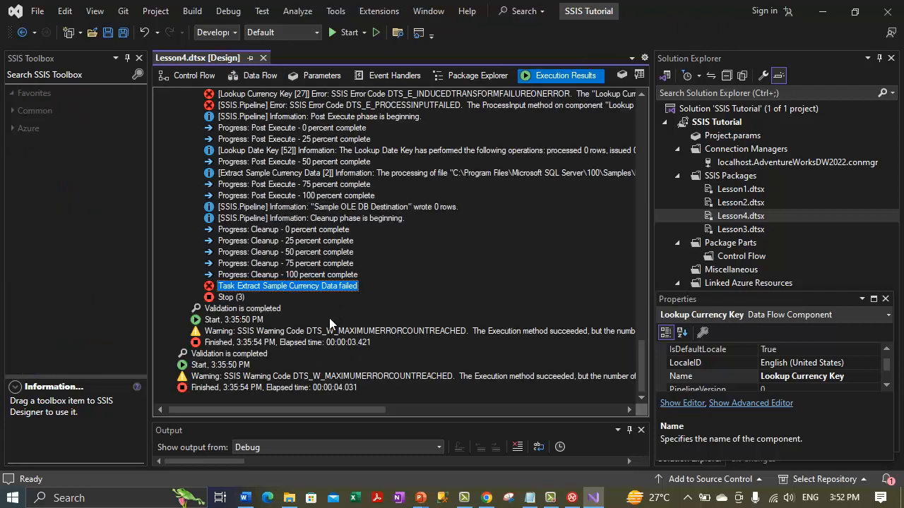
scroll(329, 318, up, 1)
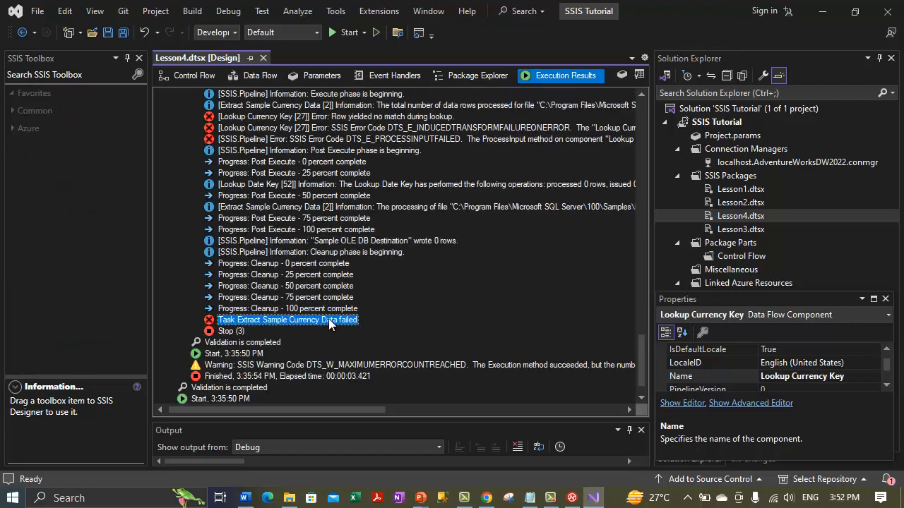
click(320, 130)
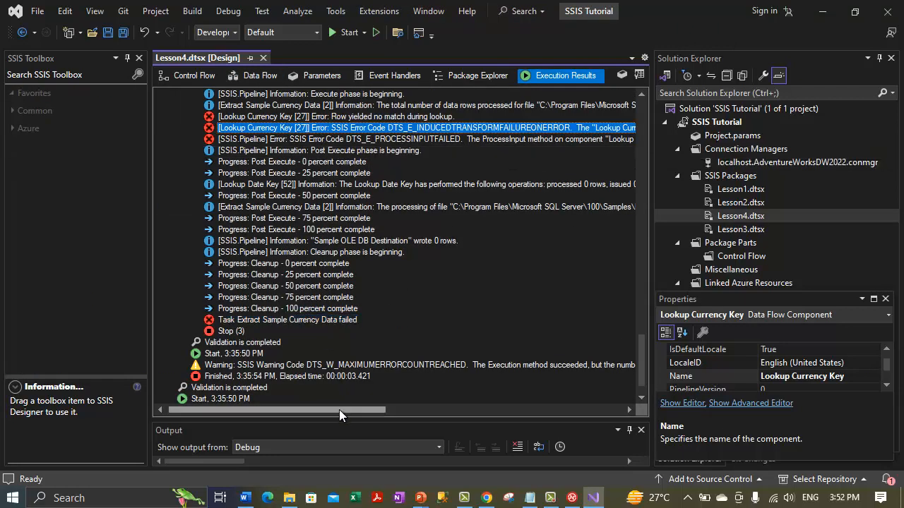
drag(339, 410, 583, 406)
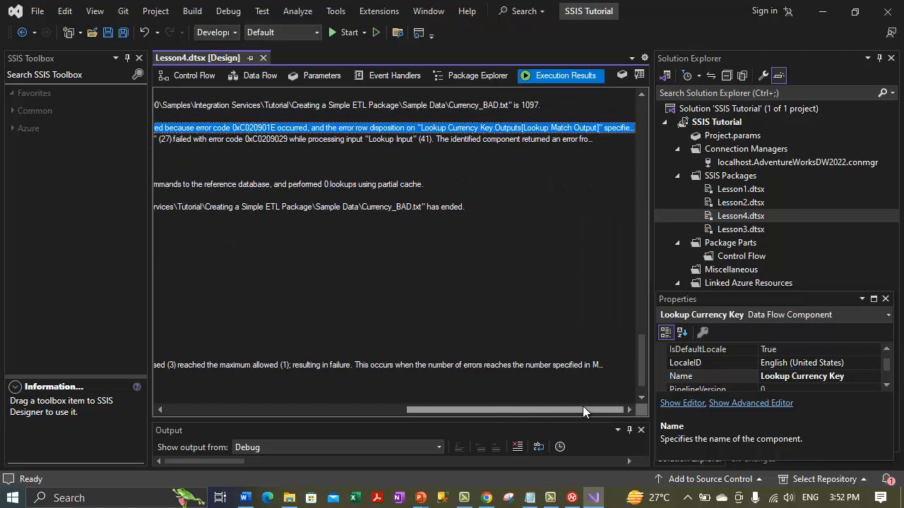
drag(583, 406, 322, 398)
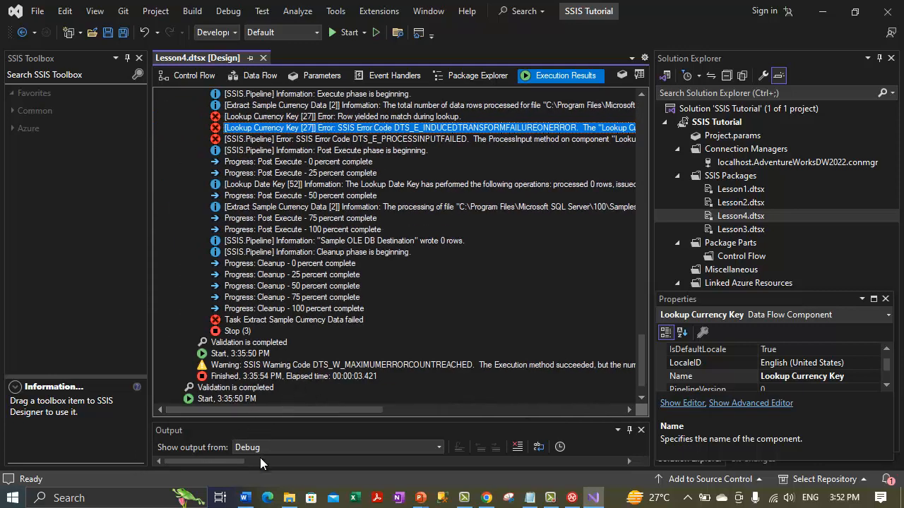
- Return from the execution results to the Extract Sample Currency Data data flow of Lesson4.dtsx
click(251, 75)
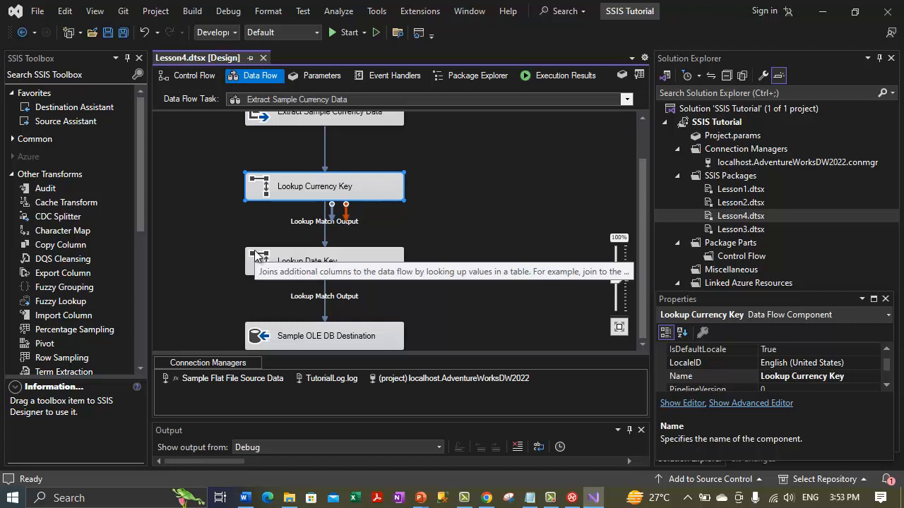
click(190, 232)
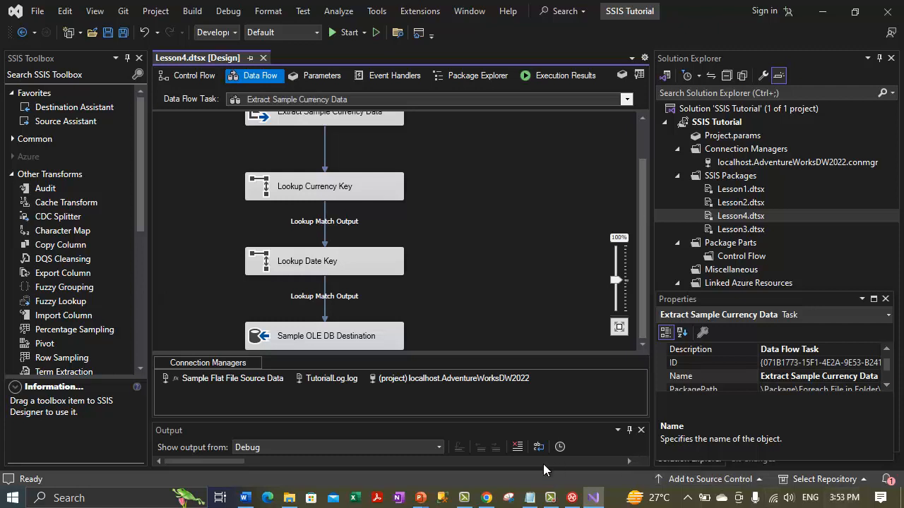
click(551, 498)
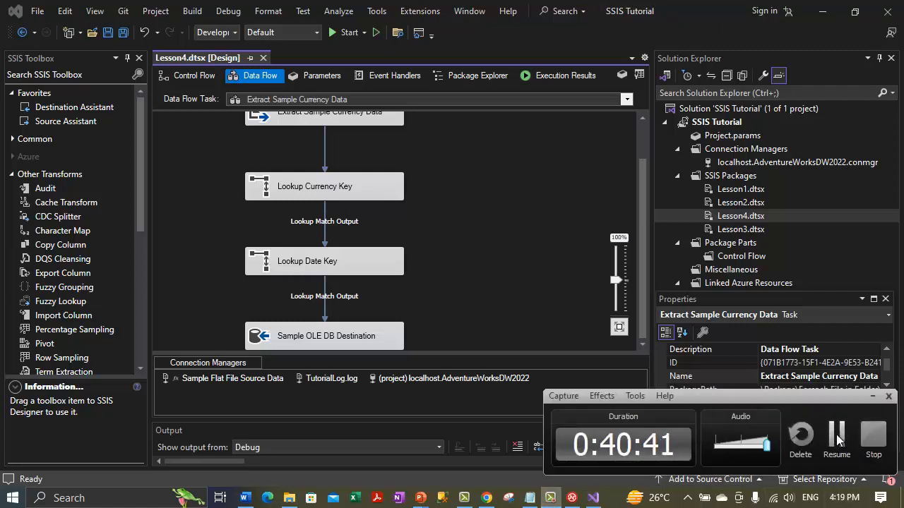
click(861, 450)
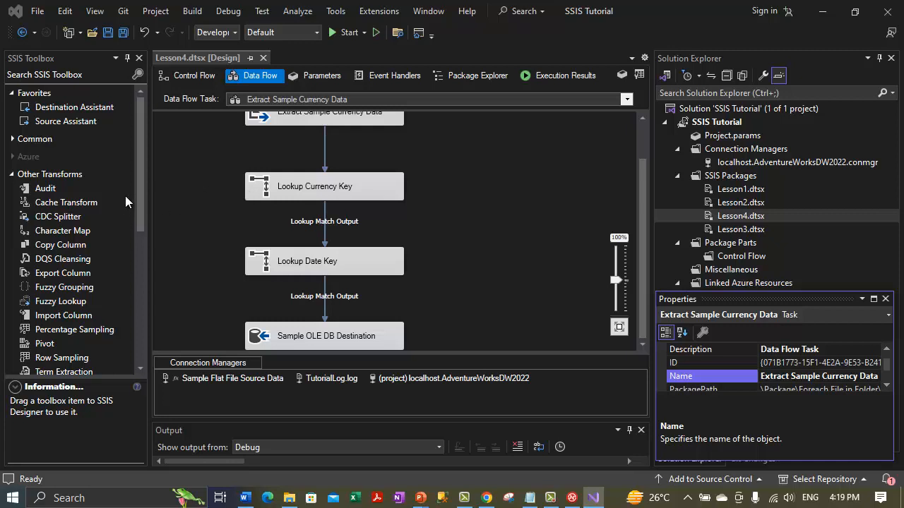
- Expand the Common group of data flow components and locate the Script Component
click(143, 188)
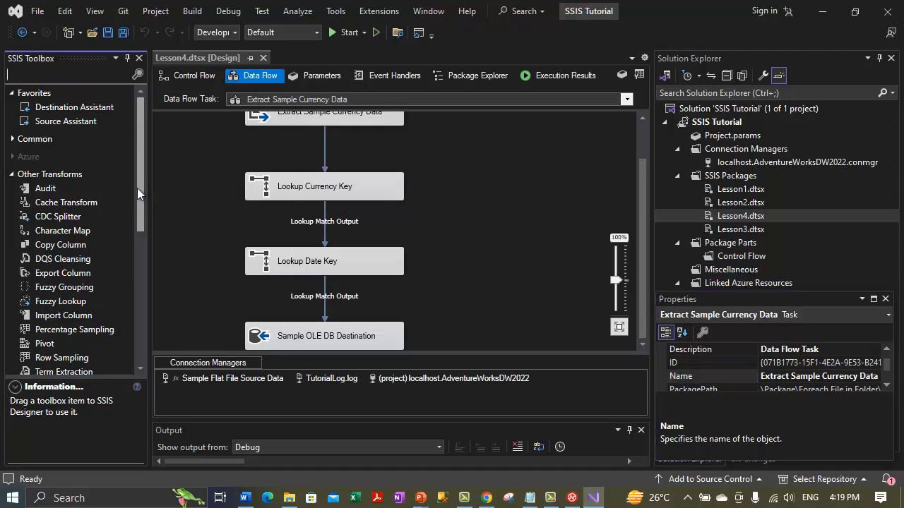
click(15, 139)
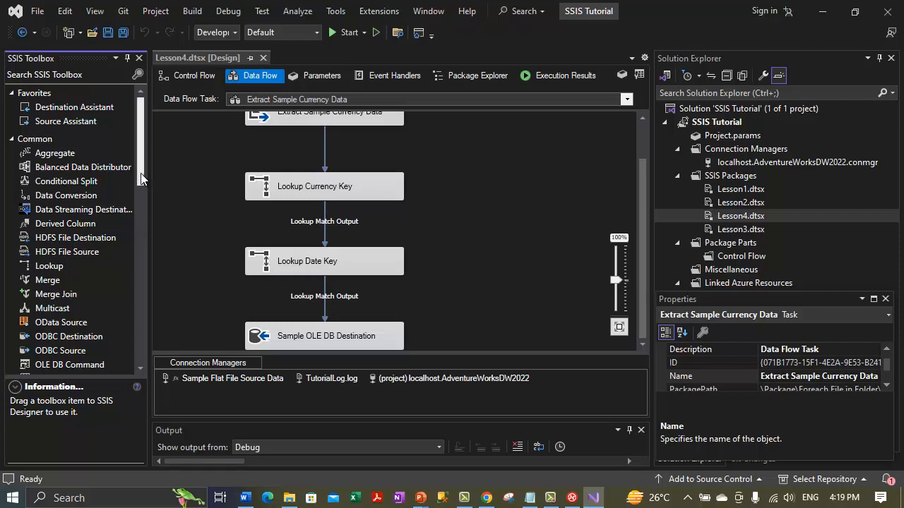
drag(141, 178, 137, 198)
click(81, 314)
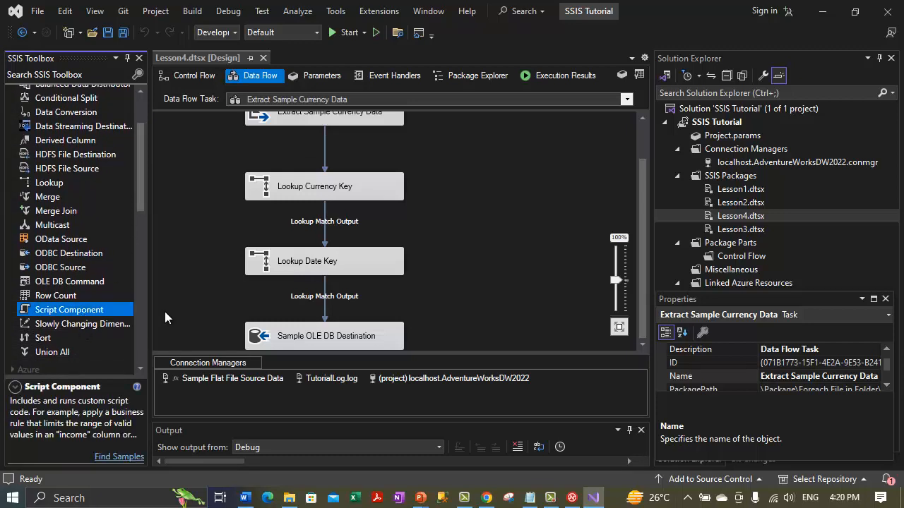
- View the tasks available for the control flow, and return to the data flow of Extract Sample Currency Data
click(189, 75)
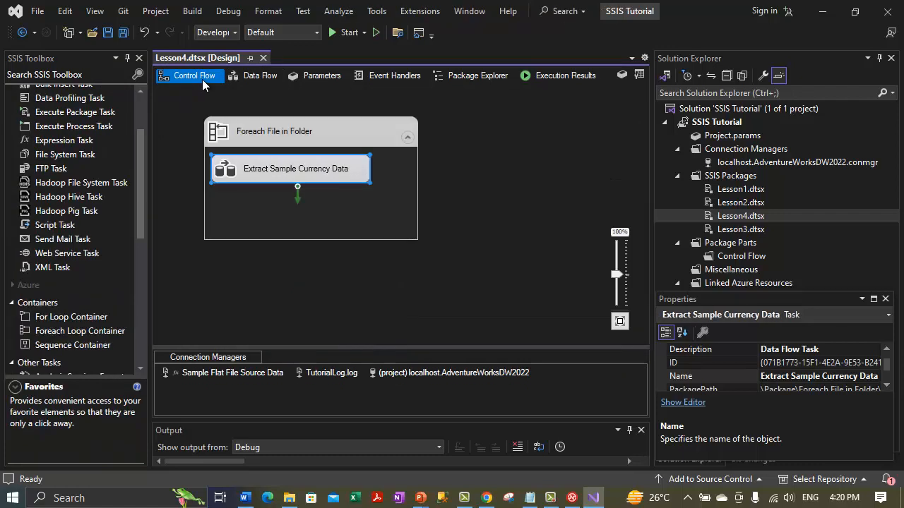
scroll(145, 170, up, 2)
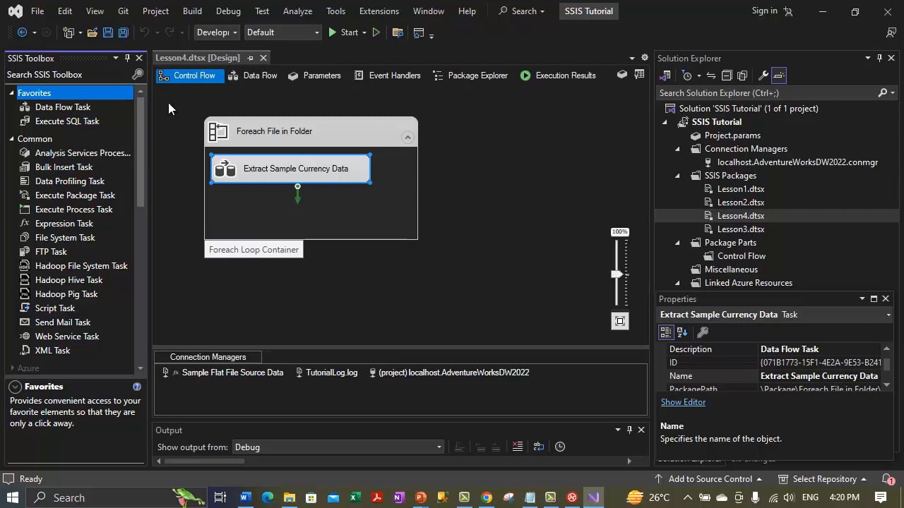
click(248, 79)
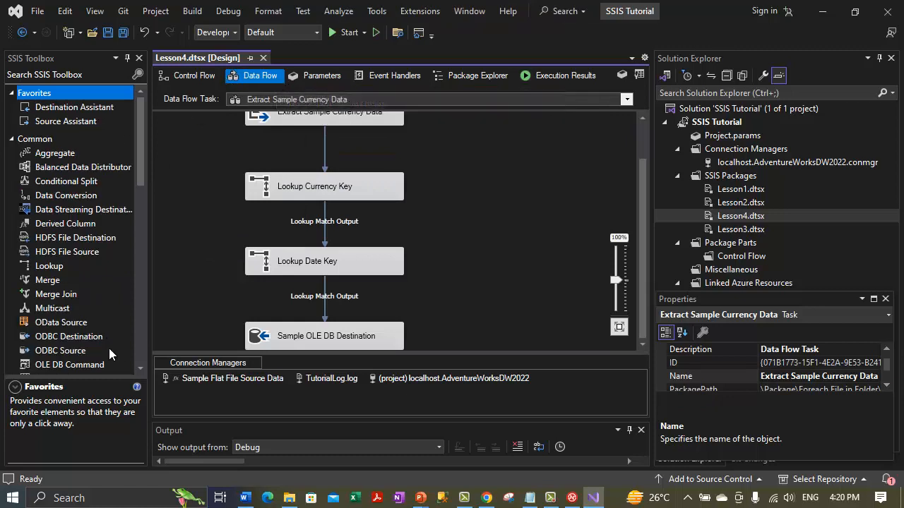
- Add a Script Component of type Transformation to the data flow, beside the Lookup Currency Key and Lookup Date Key components
scroll(139, 369, down, 4)
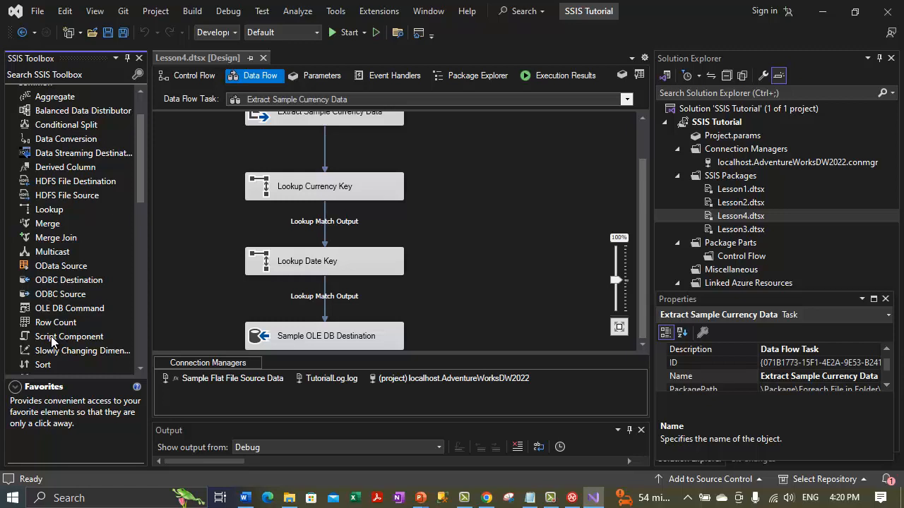
drag(51, 336, 461, 203)
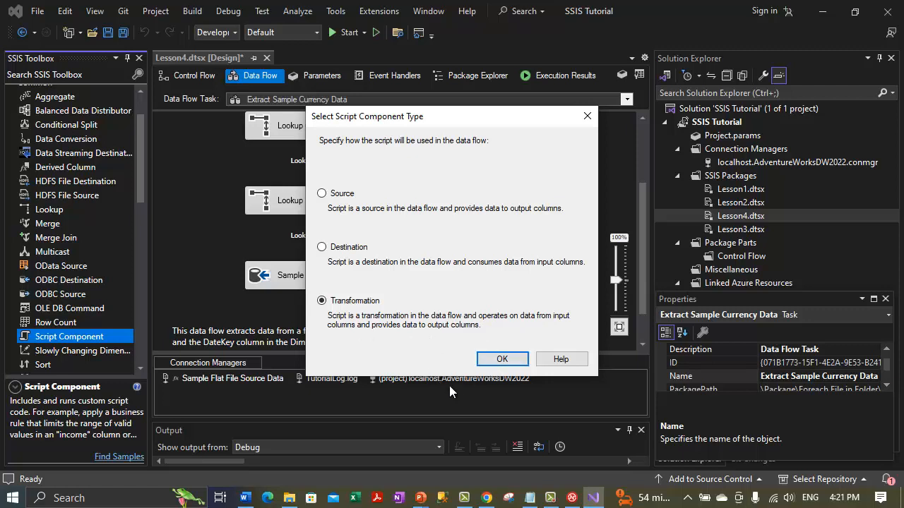
click(502, 359)
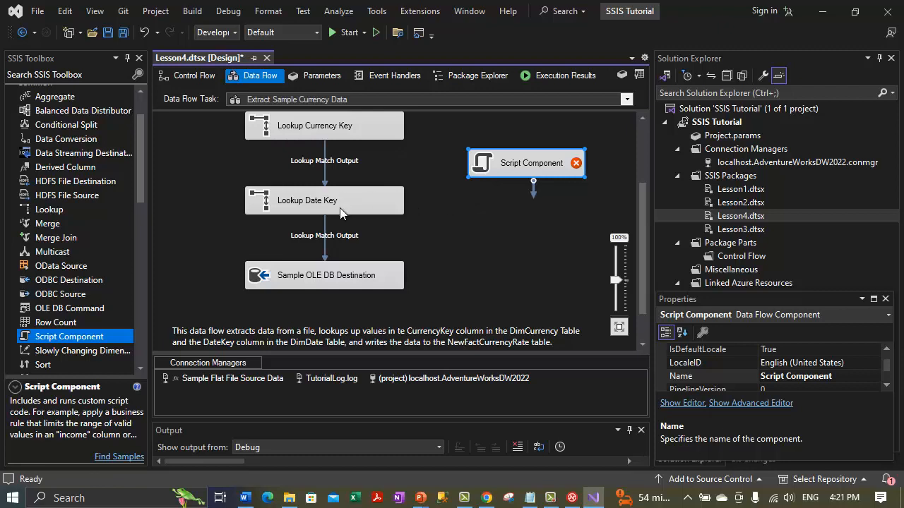
scroll(346, 204, up, 2)
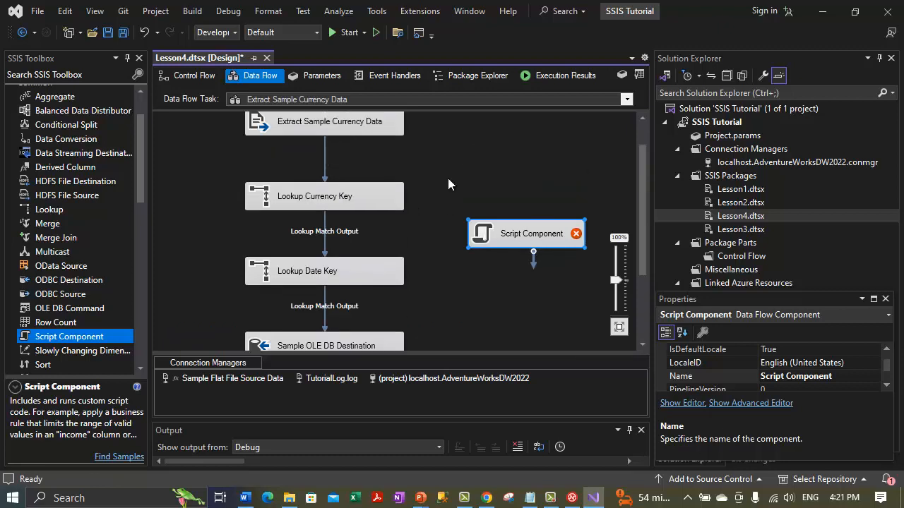
click(348, 193)
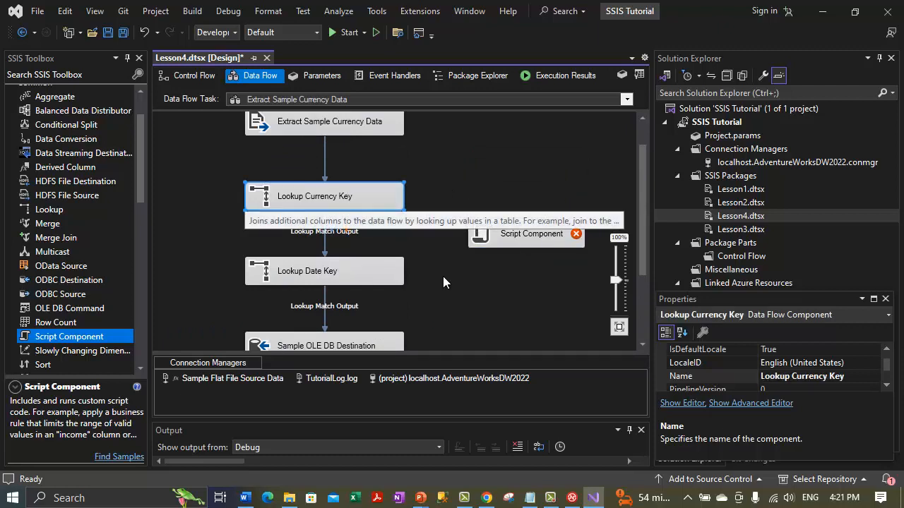
click(442, 277)
click(350, 200)
click(469, 159)
click(263, 199)
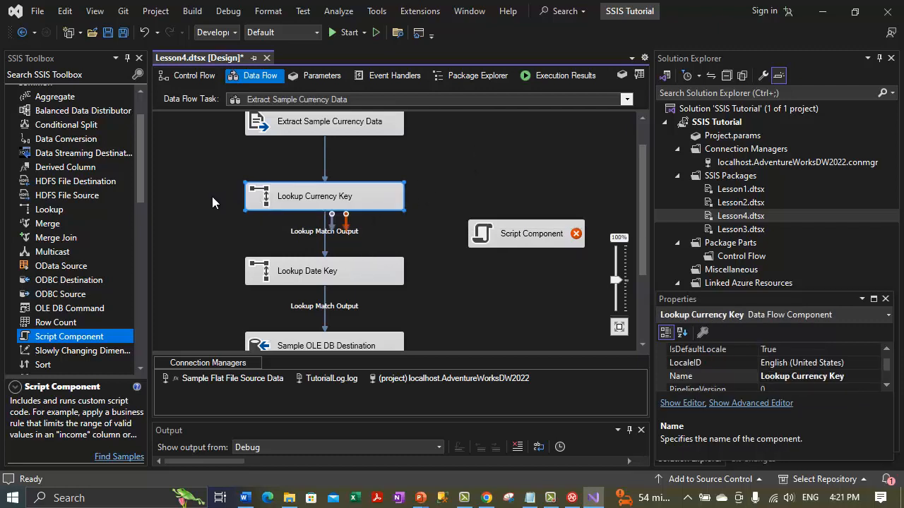
click(452, 180)
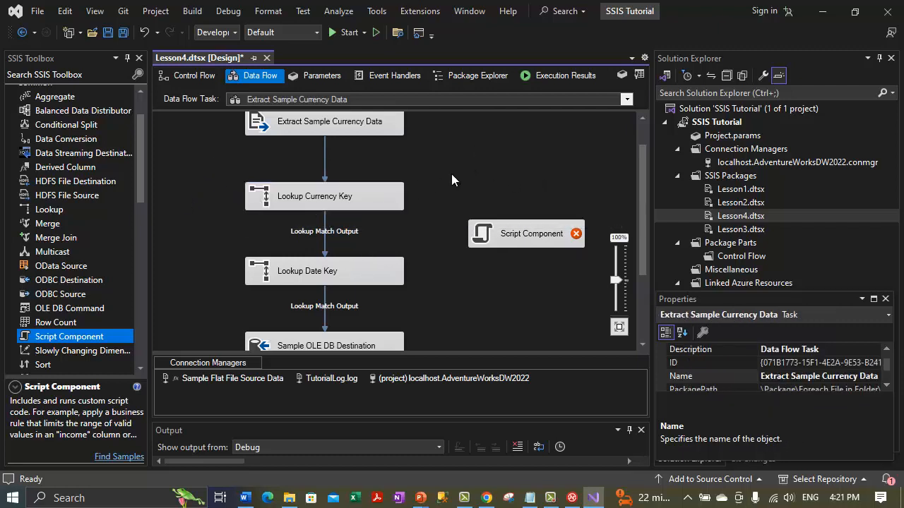
- Connect the red error output of Lookup Currency Key to the Script Component
click(402, 196)
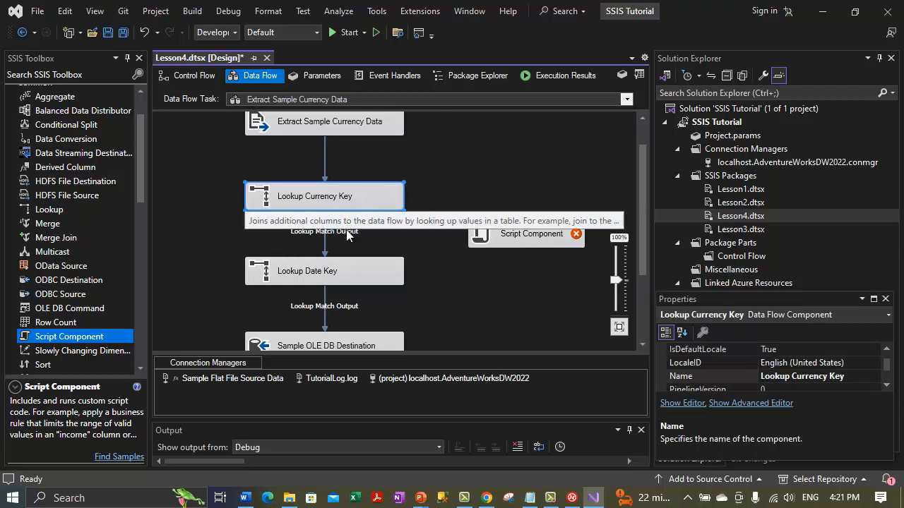
scroll(347, 236, down, 1)
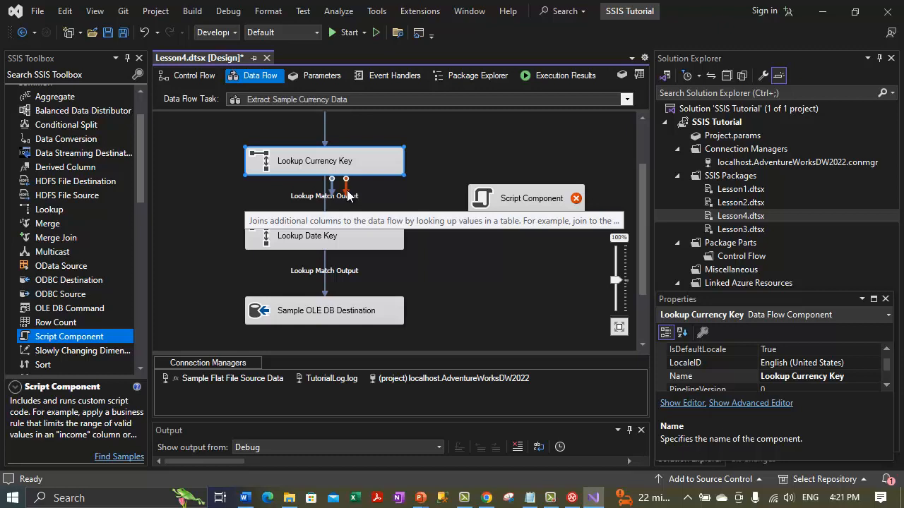
drag(347, 195, 476, 200)
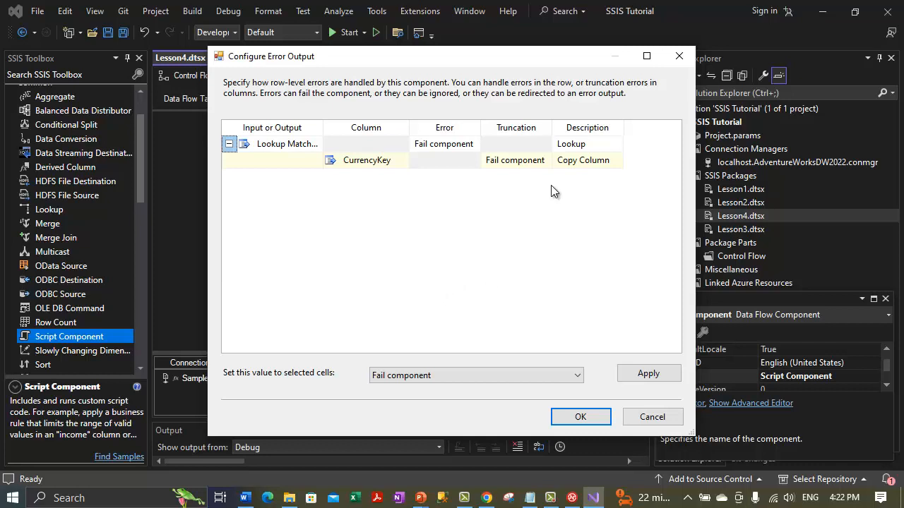
- Move the Configure Error Output dialog aside to view the pending connection between Lookup Currency Key and the Script Component
drag(466, 62, 440, 291)
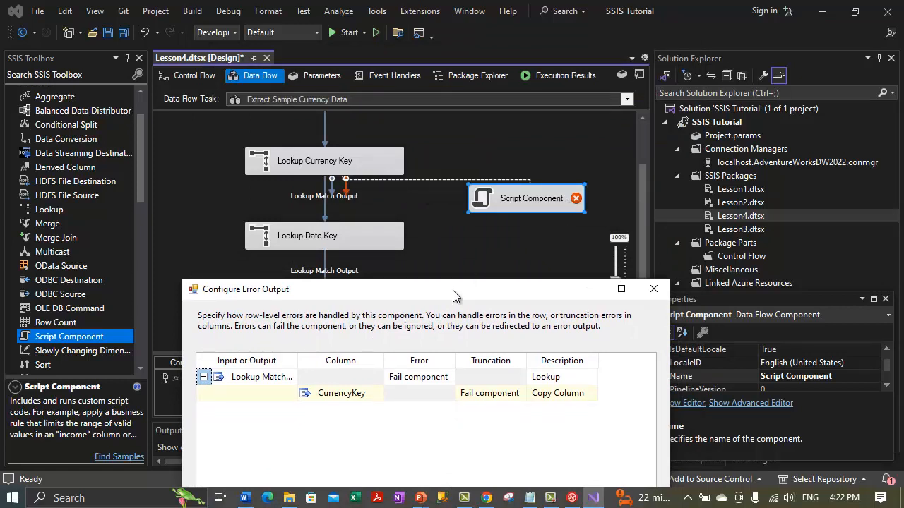
drag(452, 290, 459, 117)
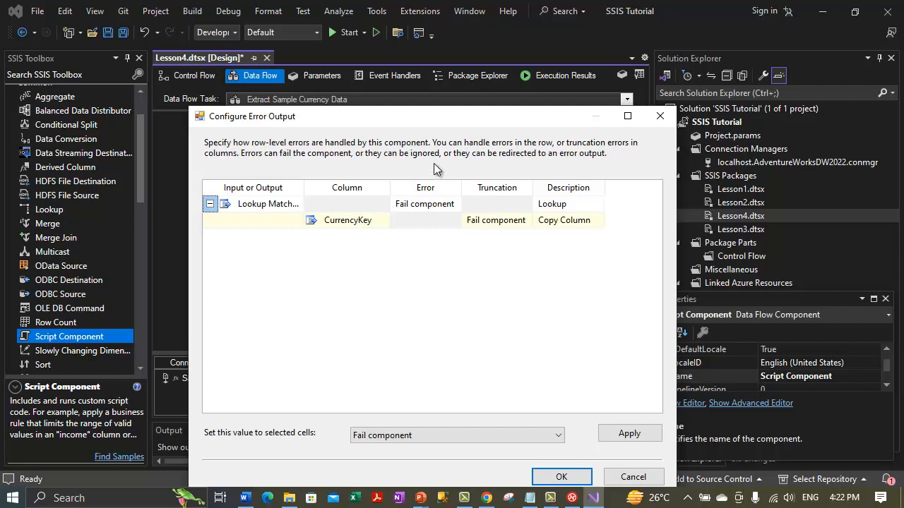
drag(436, 116, 426, 258)
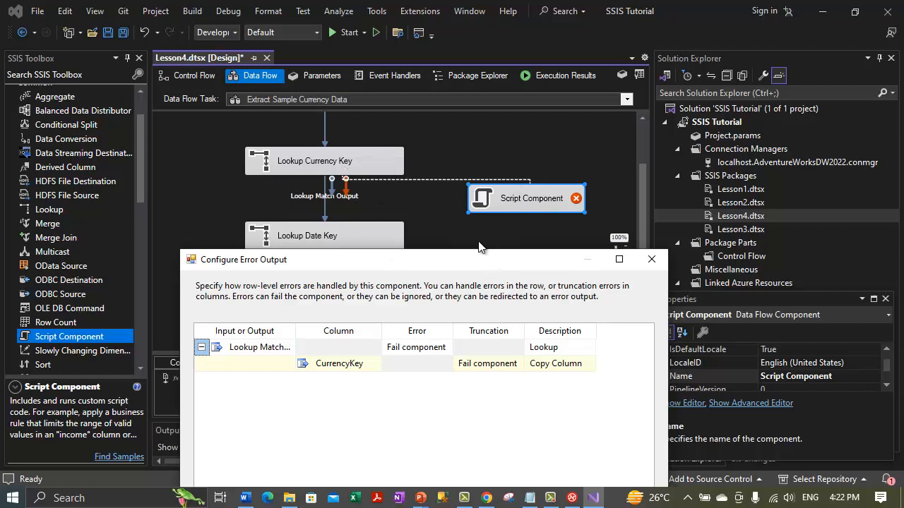
drag(464, 263, 488, 88)
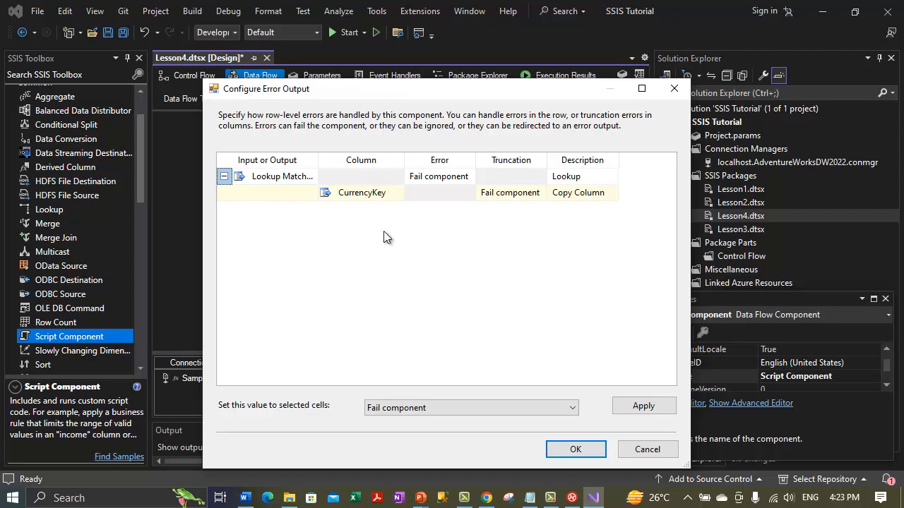
- Set the Error handling of Lookup Match Output to Redirect row, and widen the Input or Output column to show its full name
click(449, 183)
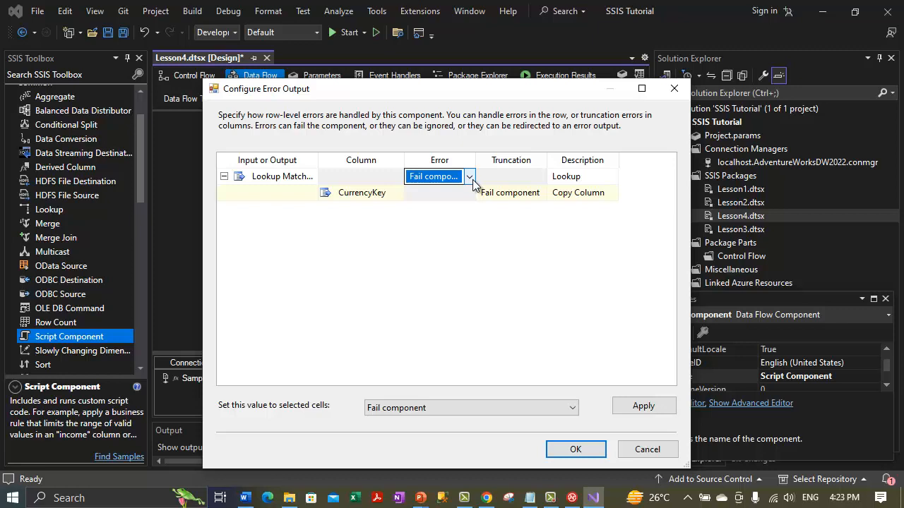
click(470, 177)
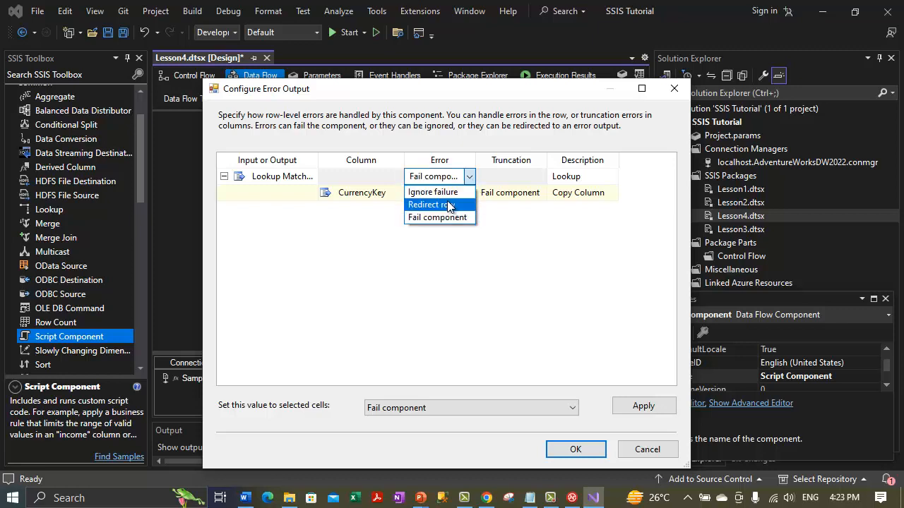
click(447, 201)
click(415, 239)
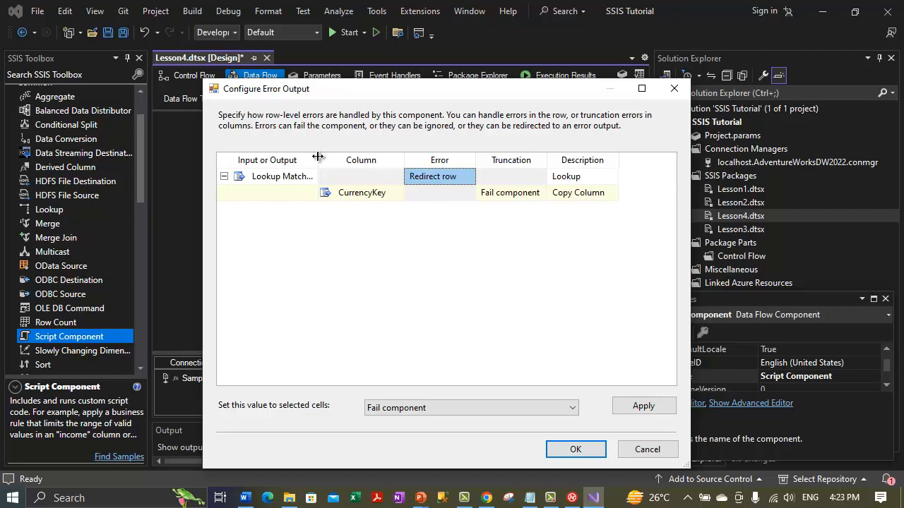
drag(319, 157, 368, 157)
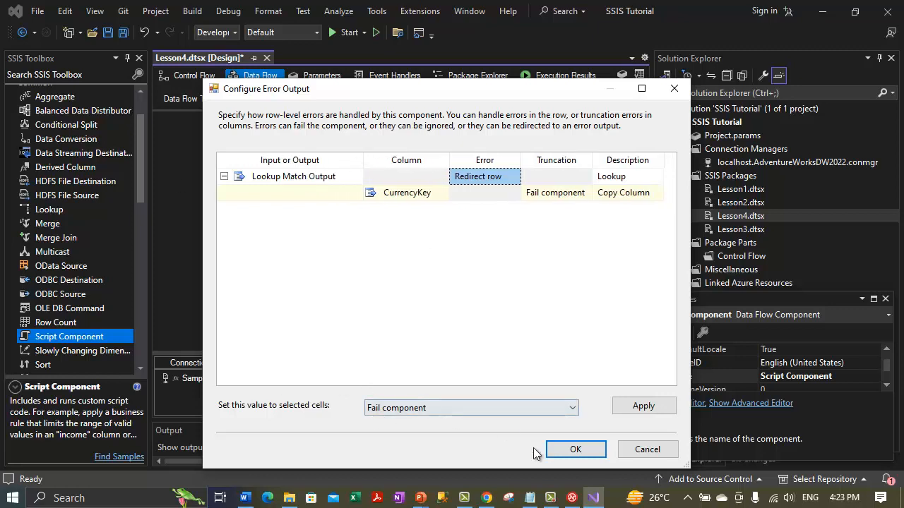
- Review the error handling options for Lookup Match Output, keep Redirect row selected, and accept the error output configuration
click(548, 500)
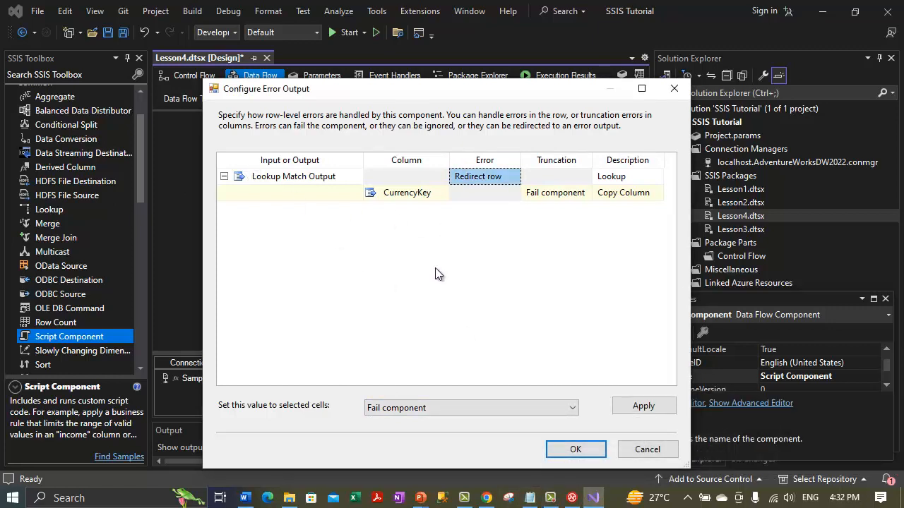
click(503, 179)
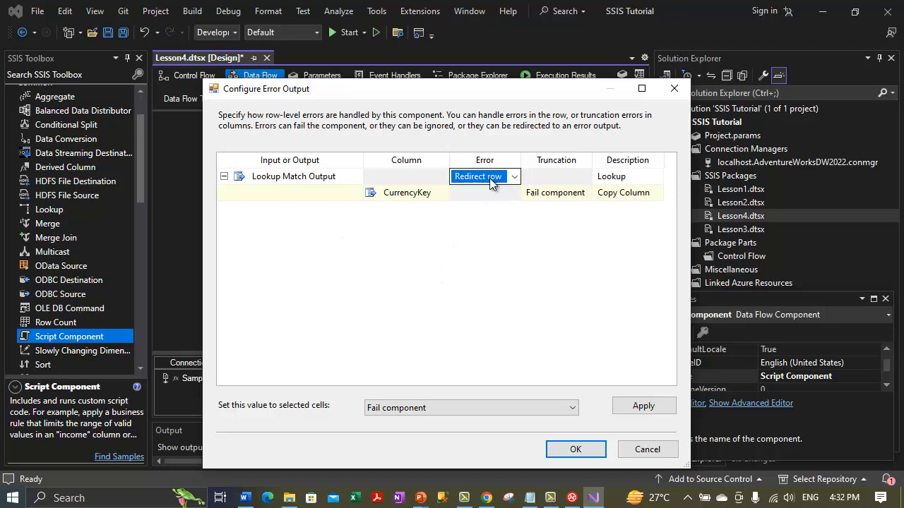
click(515, 178)
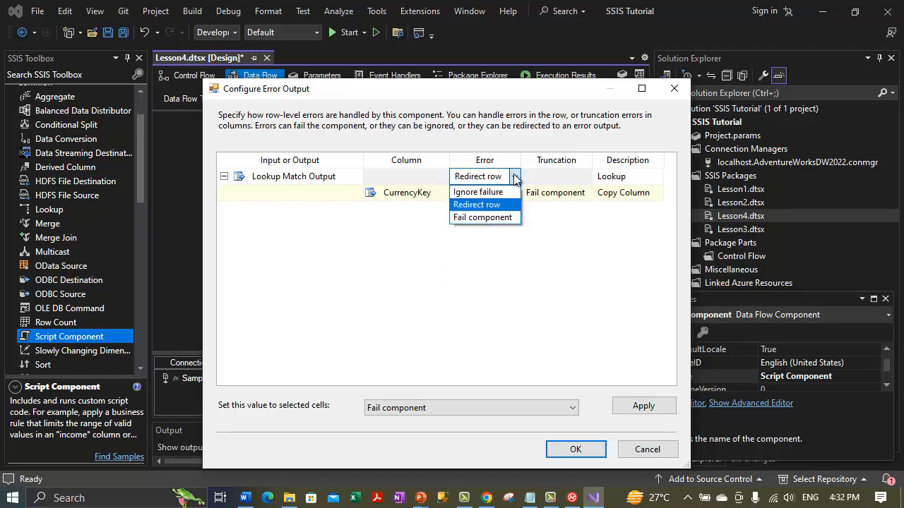
click(515, 178)
click(515, 178)
click(489, 204)
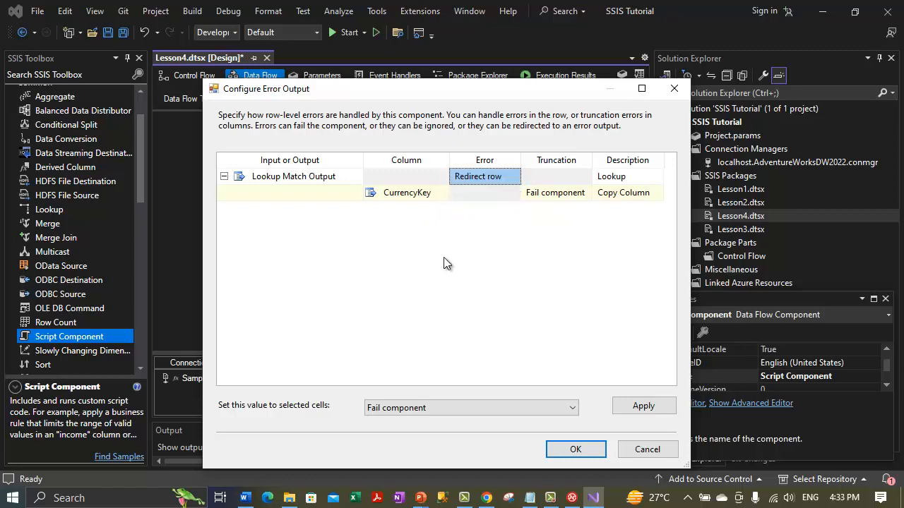
click(569, 451)
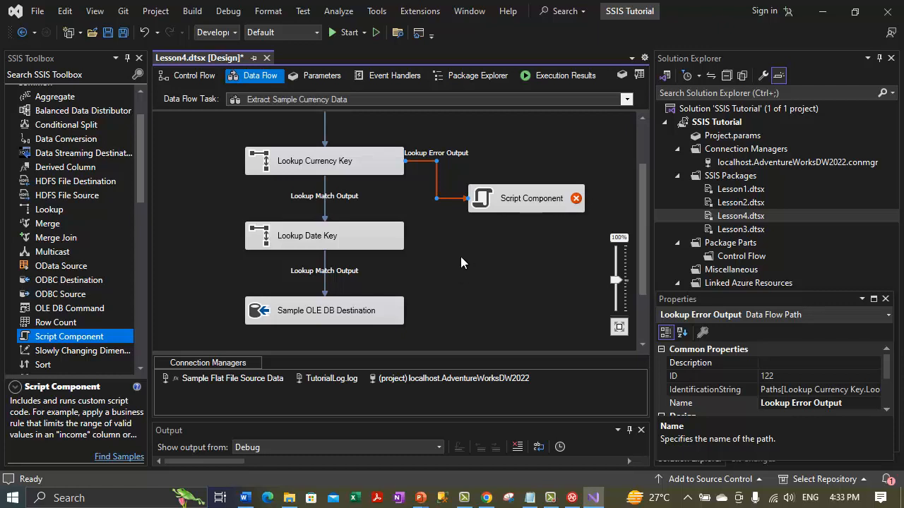
- Rename the Script Component transformation to Get Error Description
click(511, 202)
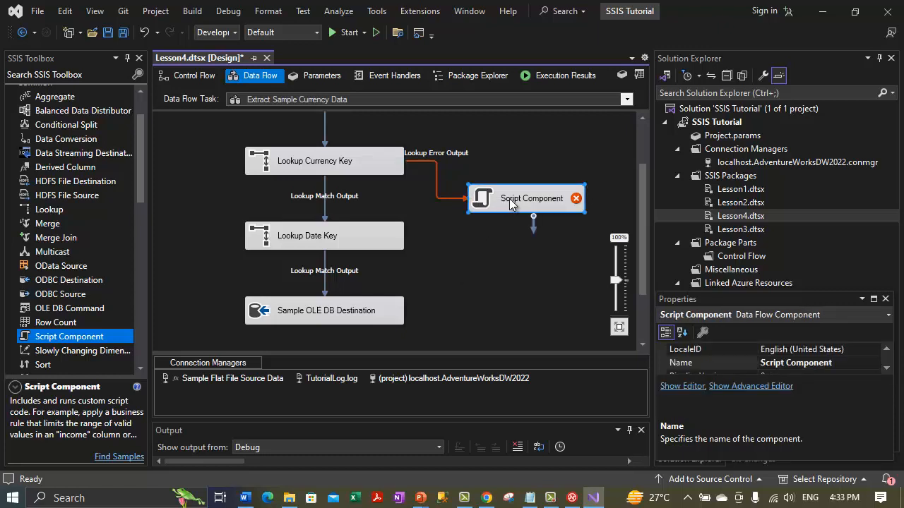
mouse_move(511, 204)
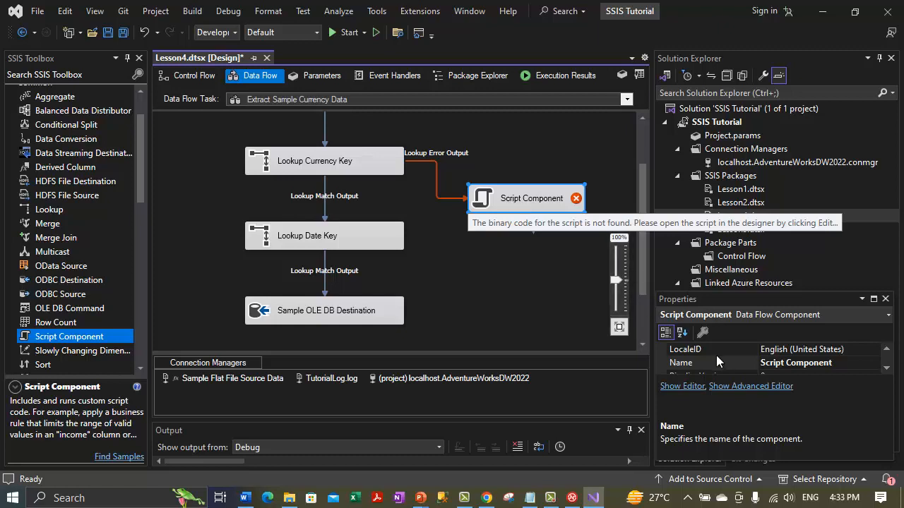
click(797, 362)
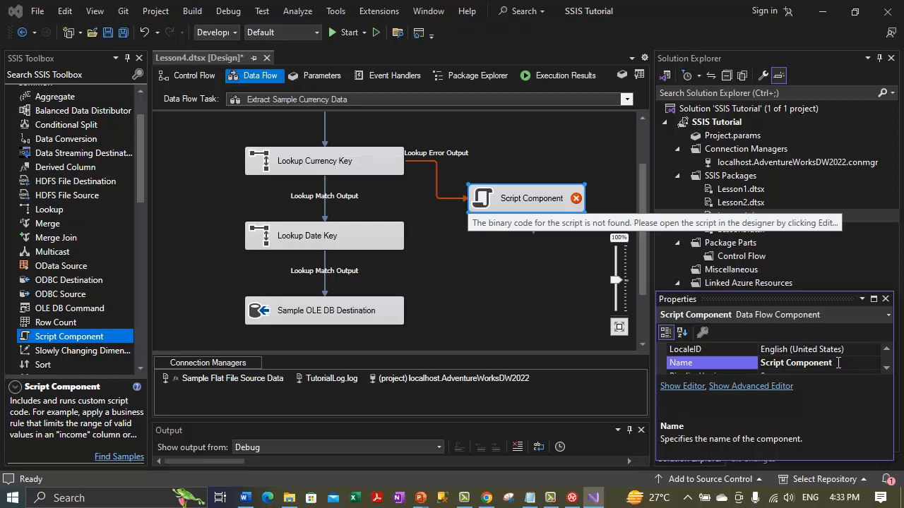
drag(839, 363, 720, 364)
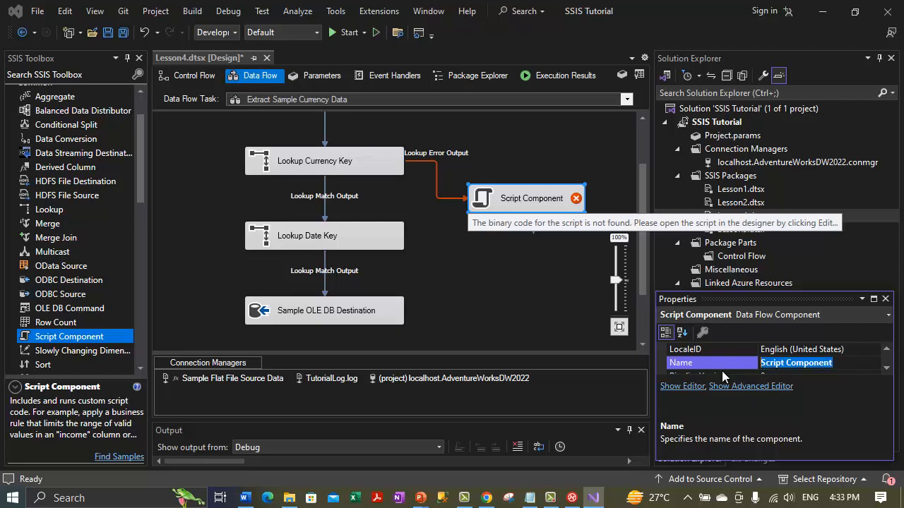
text(Get Erro)
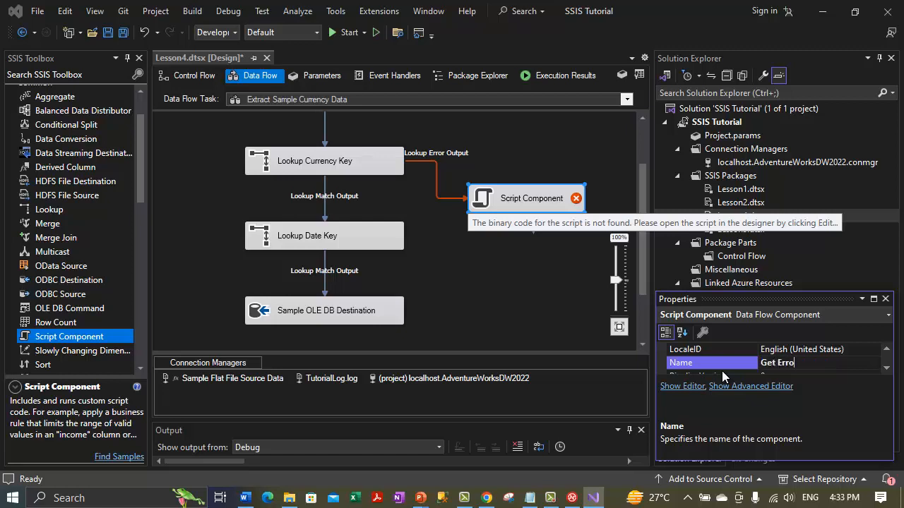
text(r Description)
key(Return)
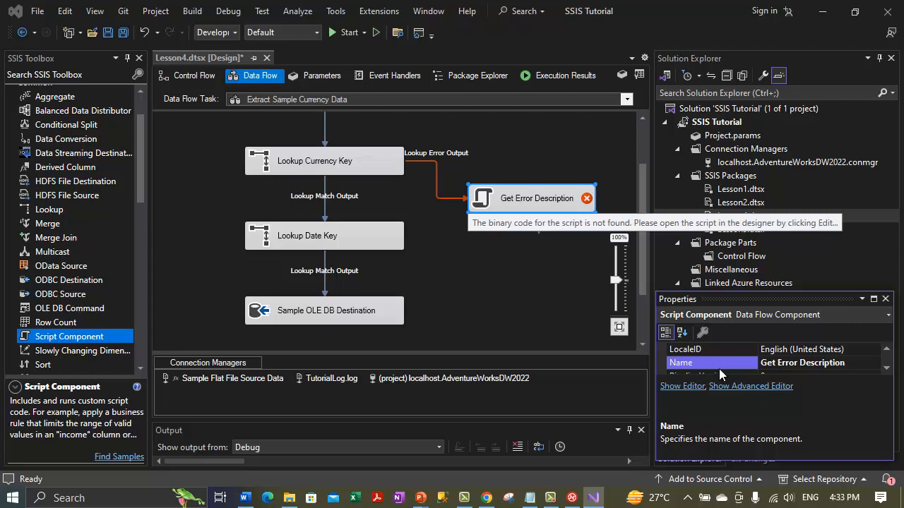
- Open the Get Error Description transformation for editing, enlarge its list of available input columns, and include the ErrorCode column
double_click(520, 204)
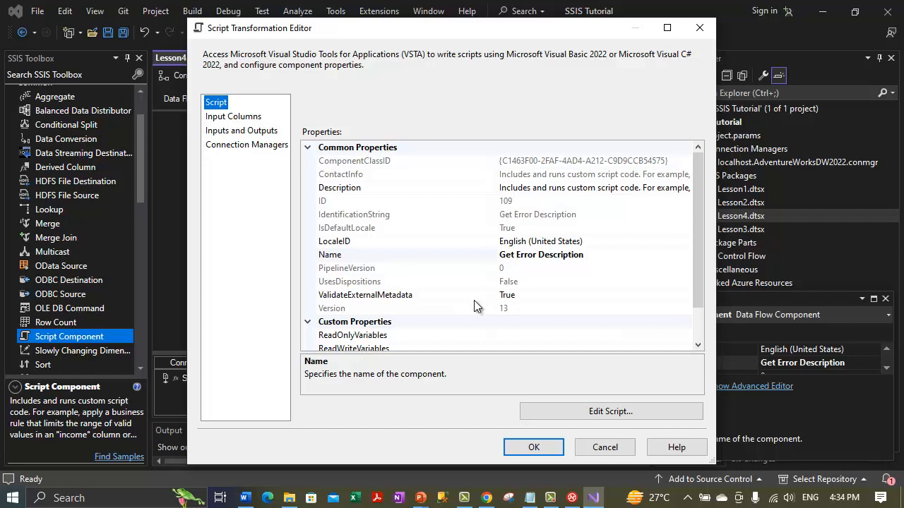
click(221, 120)
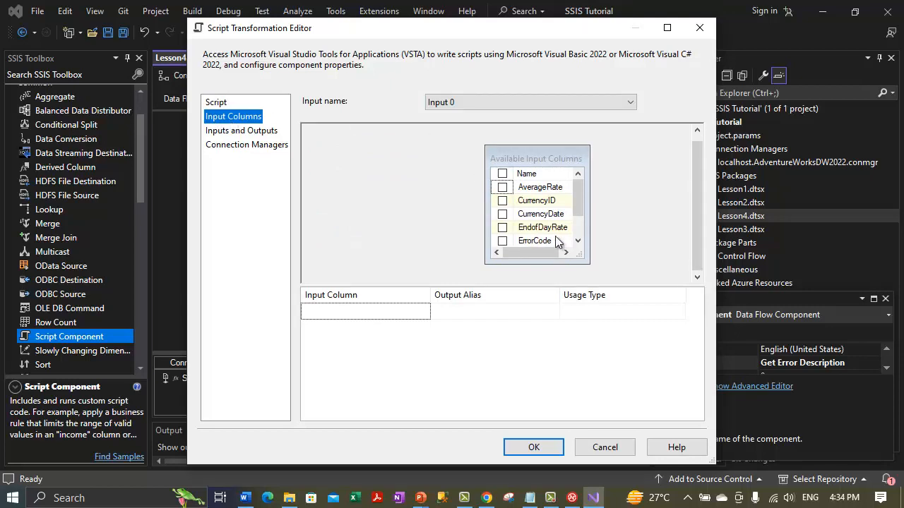
drag(586, 264, 620, 272)
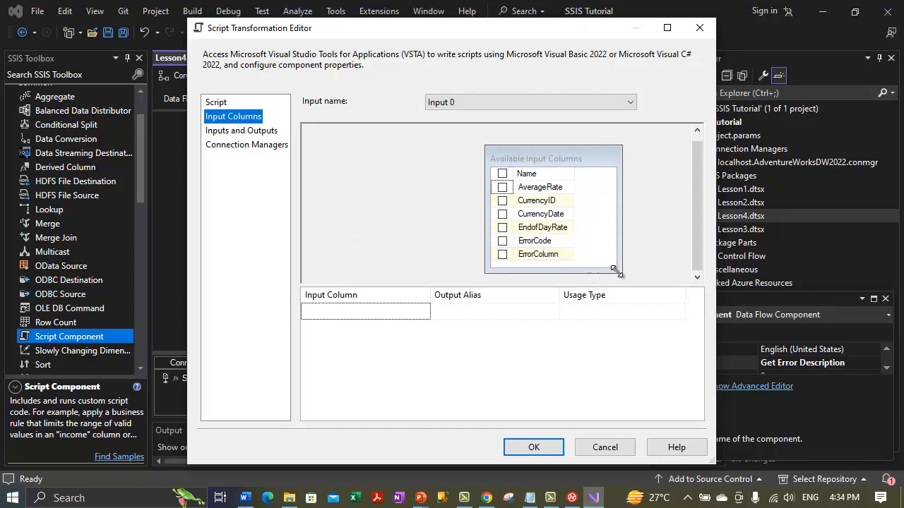
click(502, 241)
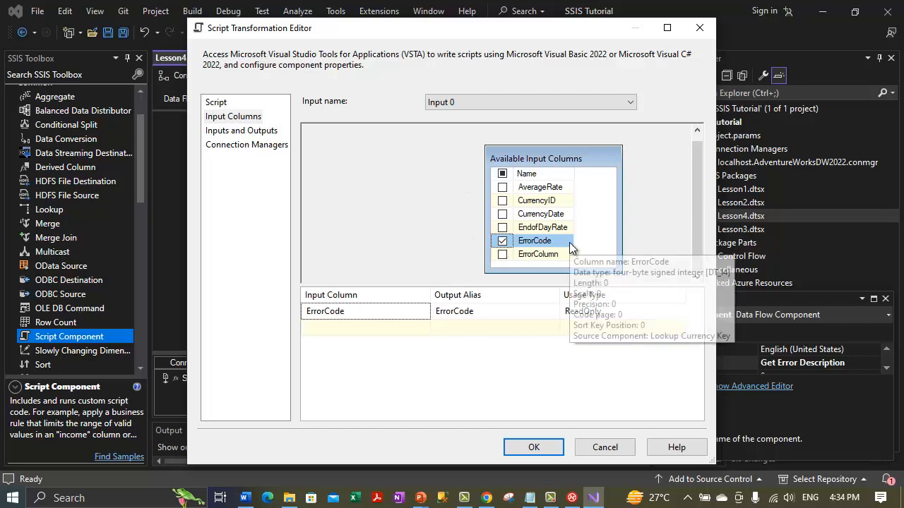
- Add a new output column under Output 0 of the script transformation
click(256, 131)
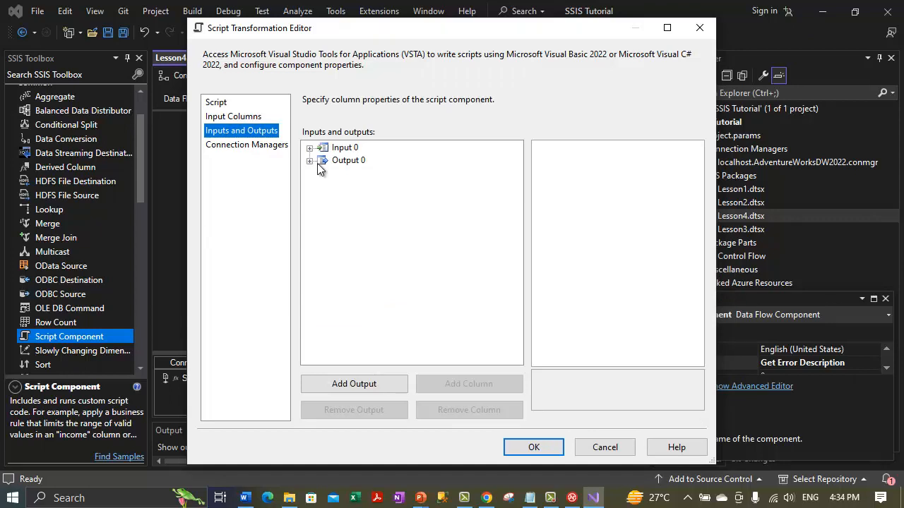
click(309, 161)
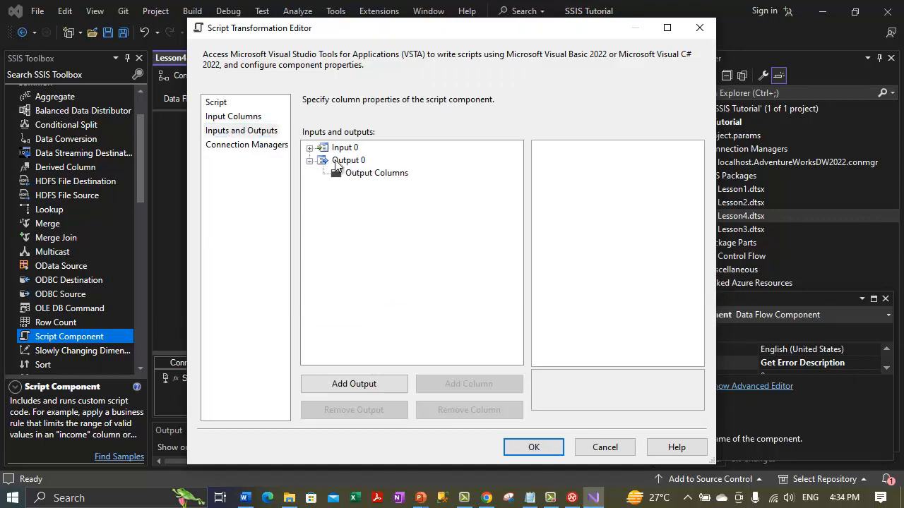
click(375, 173)
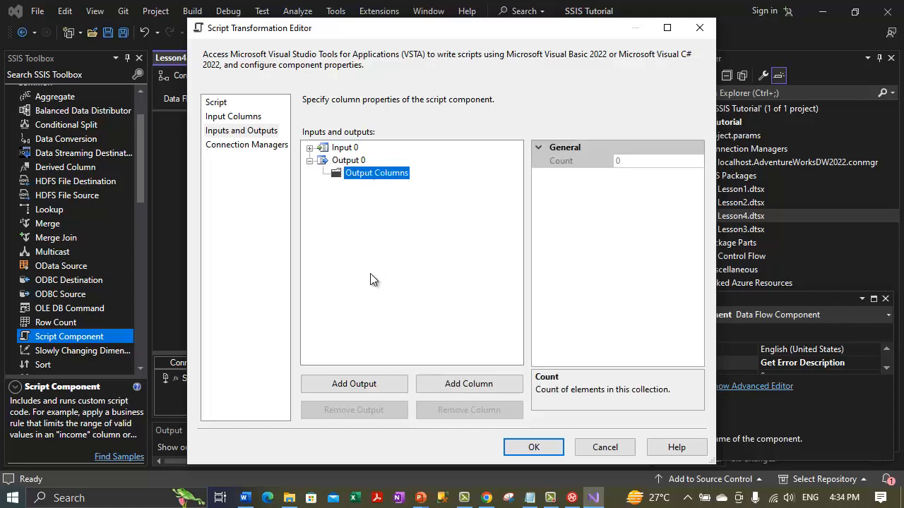
click(430, 384)
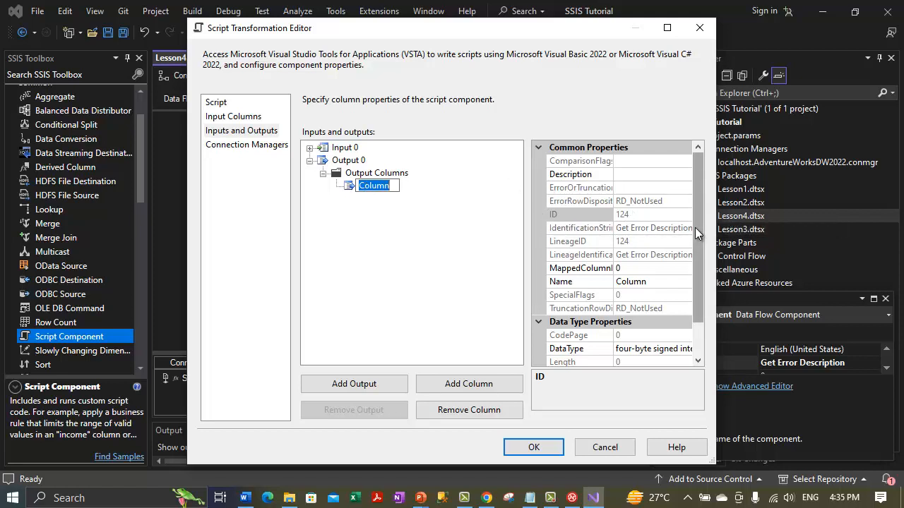
- Name the new output column ErrorDescription
scroll(695, 227, down, 1)
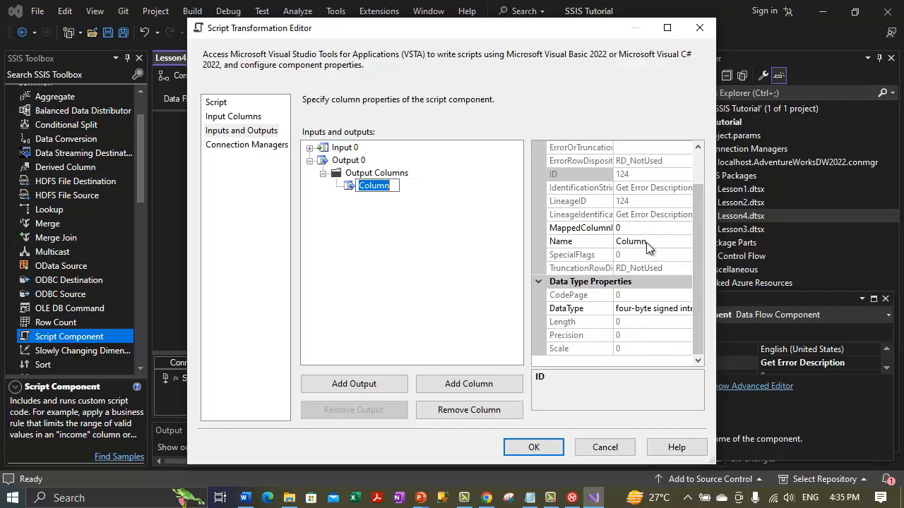
click(647, 242)
double_click(647, 242)
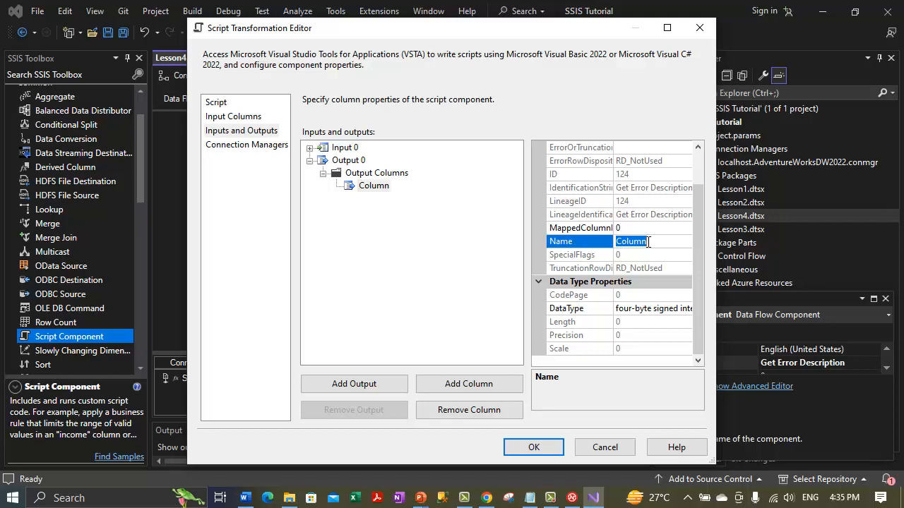
key(BackSpace)
text(Eror)
key(BackSpace)
key(BackSpace)
text(ror Description)
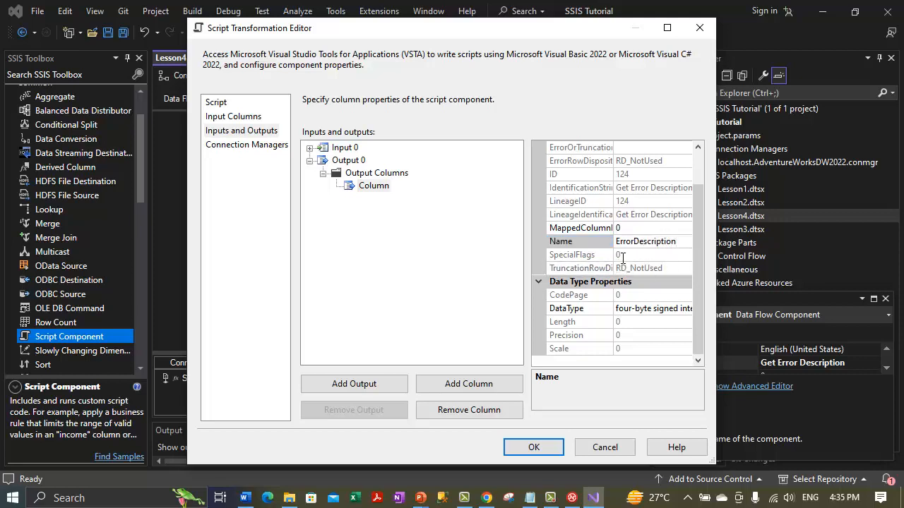
click(638, 252)
click(645, 241)
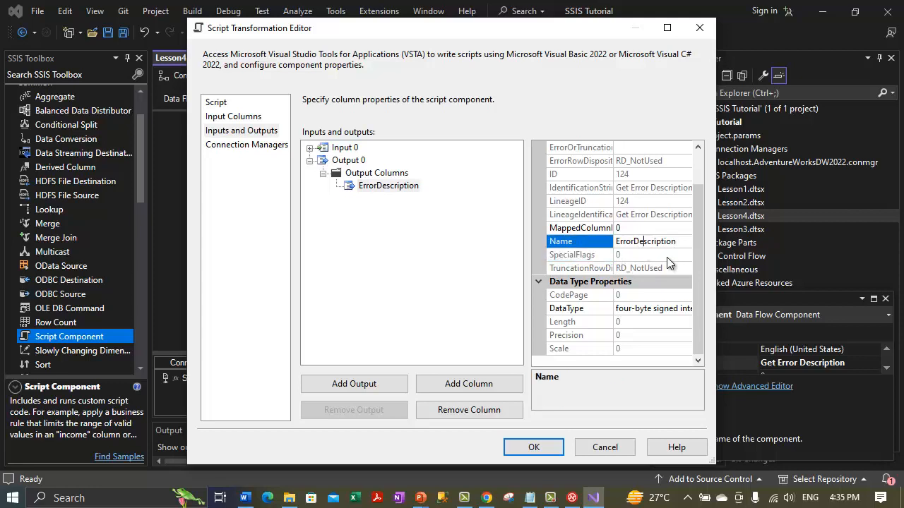
- Set the data type of the ErrorDescription column to Unicode string [DT_WSTR]
click(652, 309)
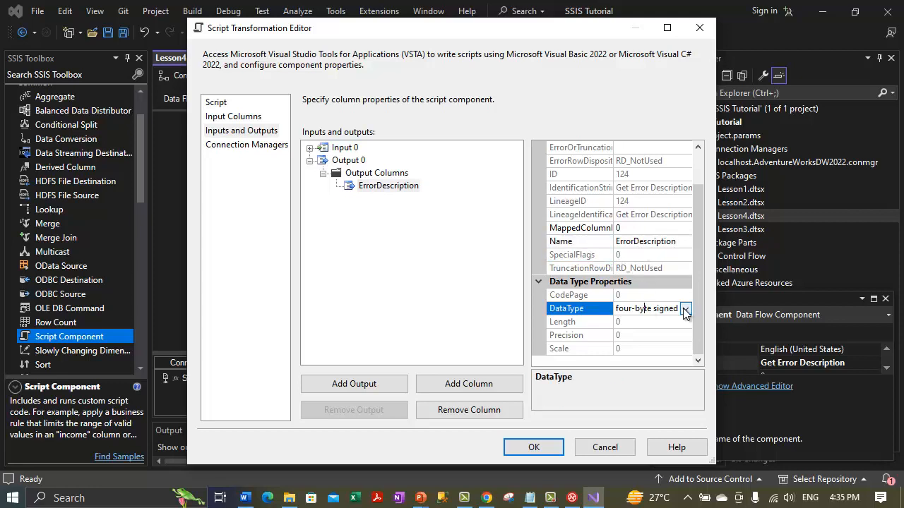
click(682, 308)
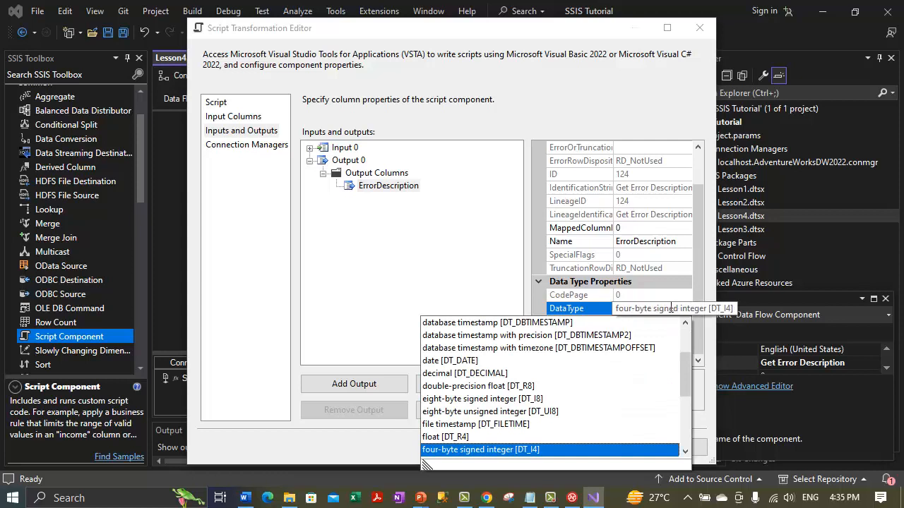
scroll(493, 400, down, 4)
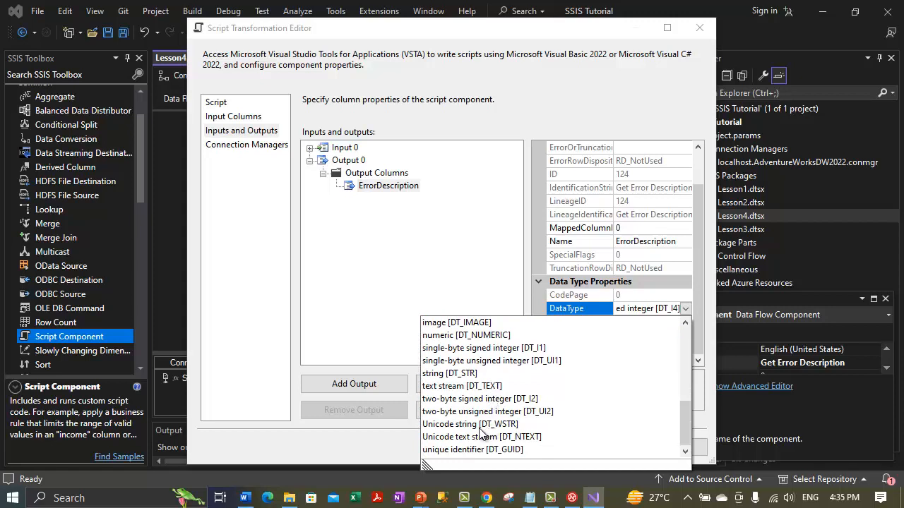
click(480, 424)
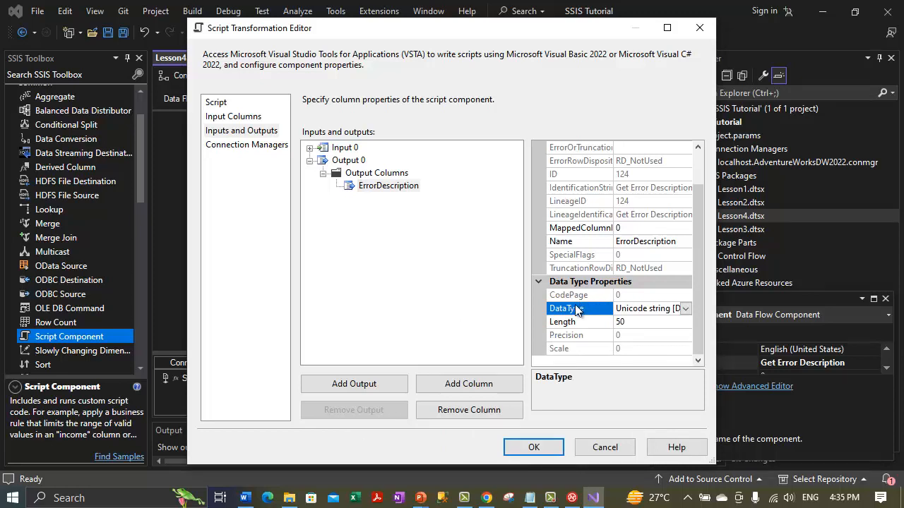
- Check the LocaleID among the script properties, and open the component's script code for editing
click(216, 104)
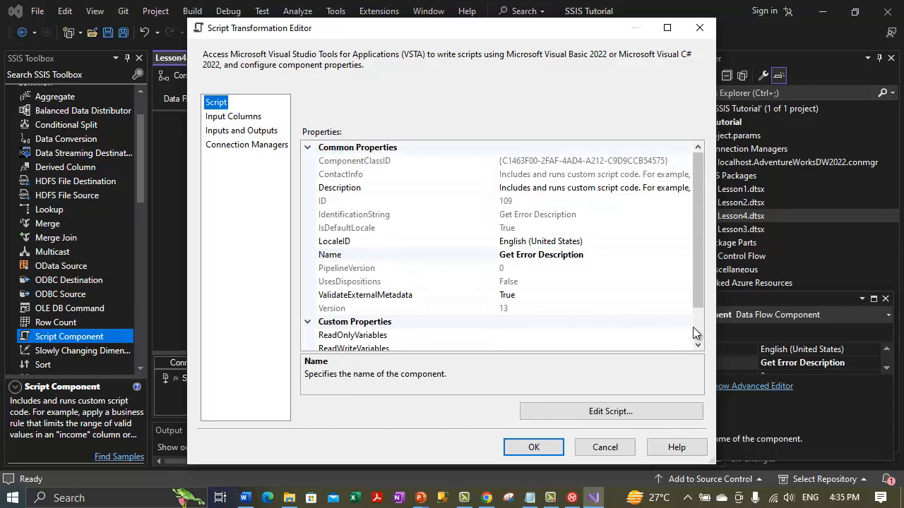
click(535, 241)
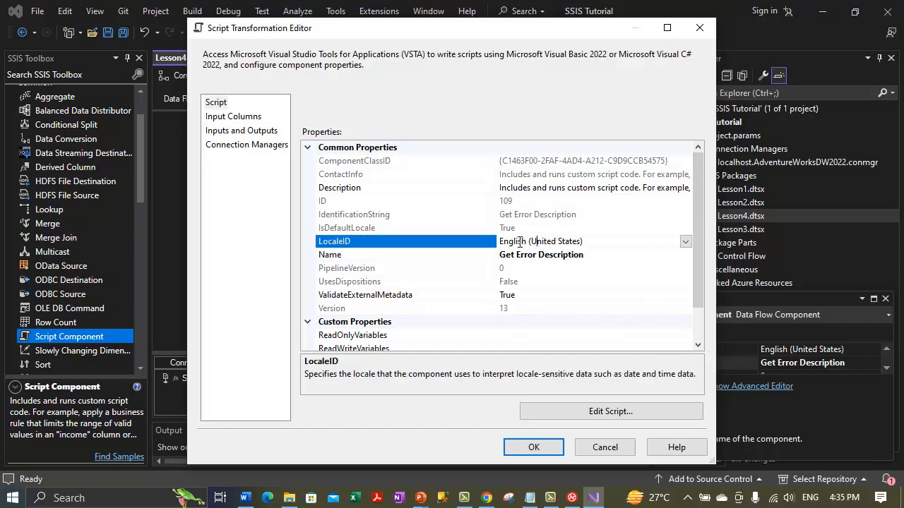
click(592, 241)
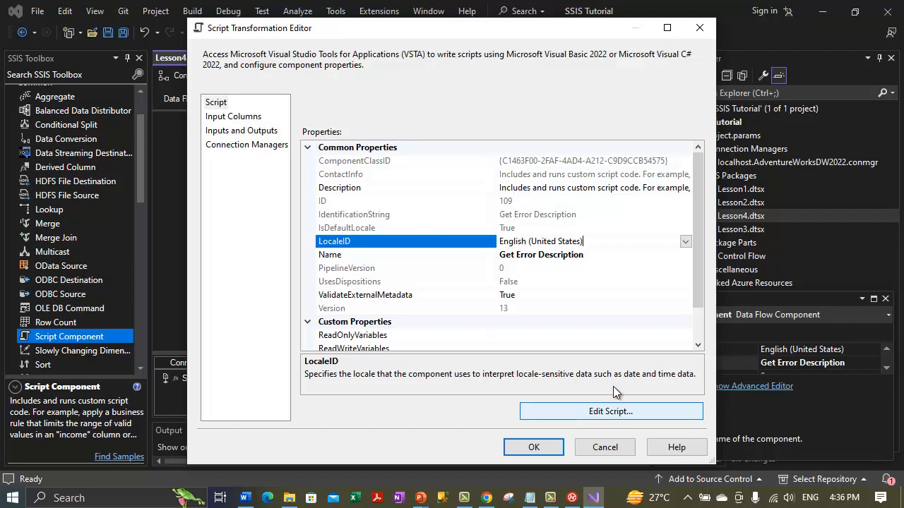
click(578, 415)
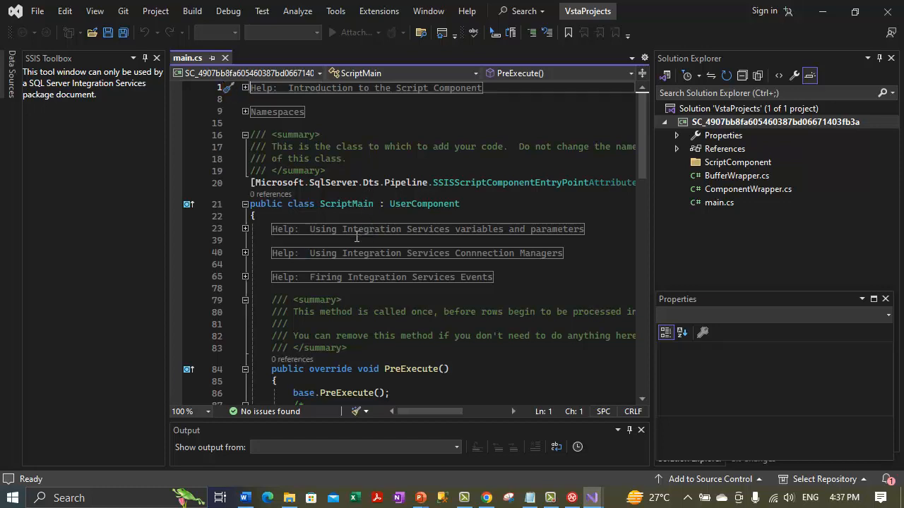
- Look through the methods in main.cs and go to the Input0_ProcessInputRow method
click(354, 292)
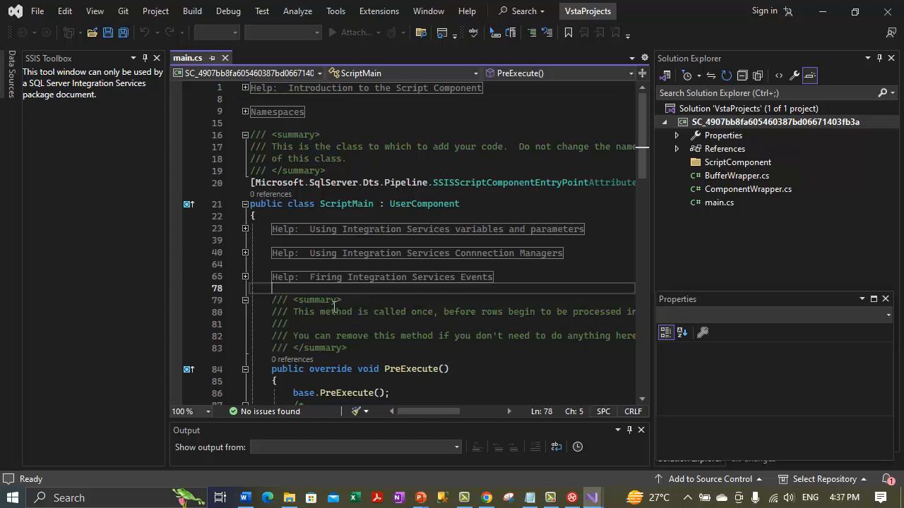
scroll(335, 308, down, 4)
scroll(334, 308, down, 3)
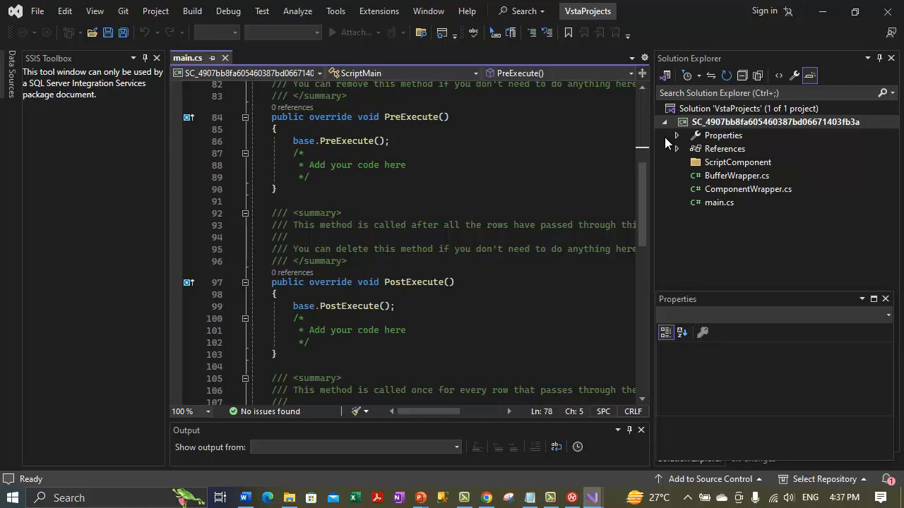
click(629, 76)
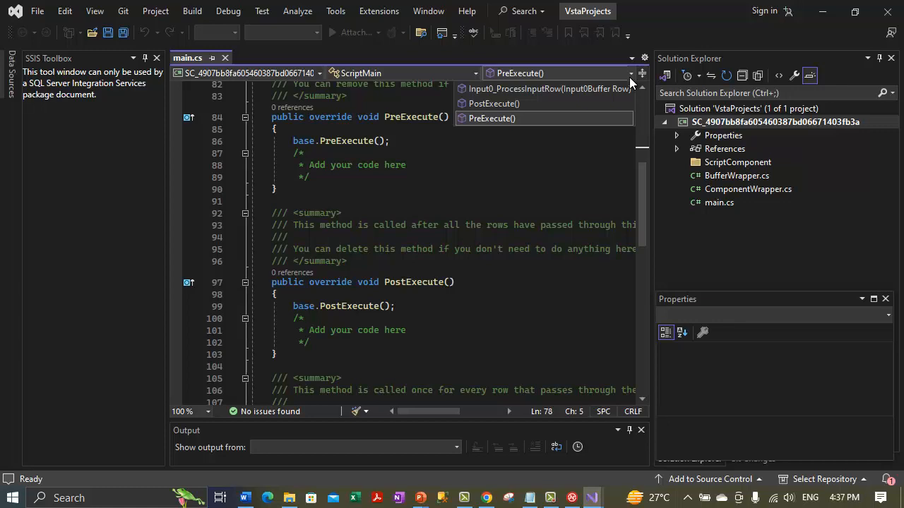
click(501, 89)
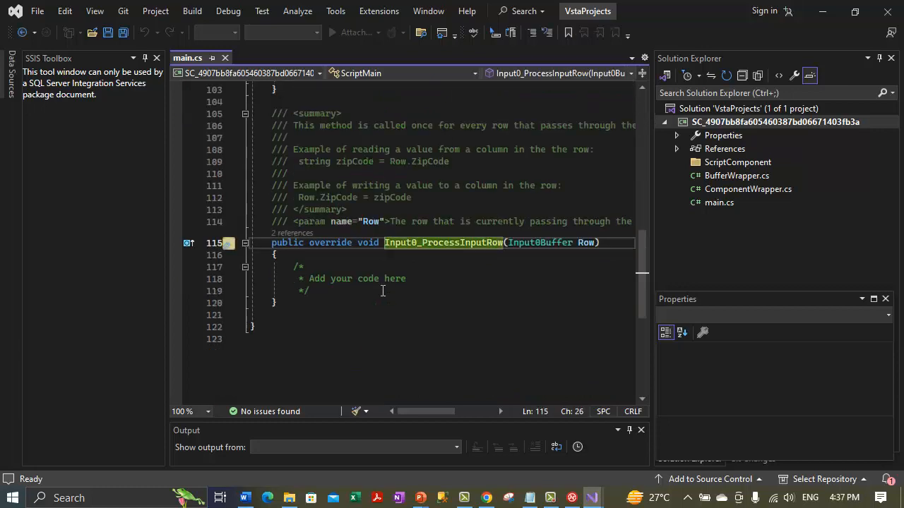
- Add an empty line below the placeholder comment inside the Input0_ProcessInputRow method
click(309, 291)
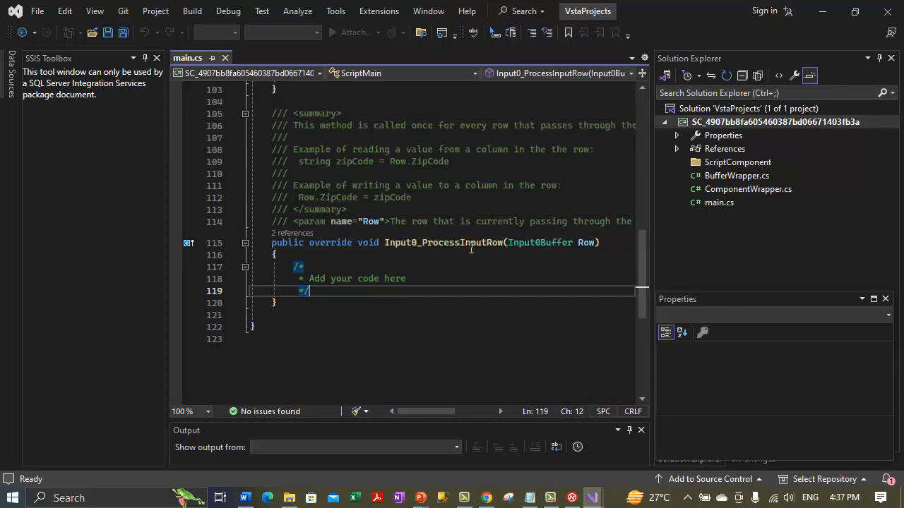
click(311, 279)
click(316, 291)
key(Return)
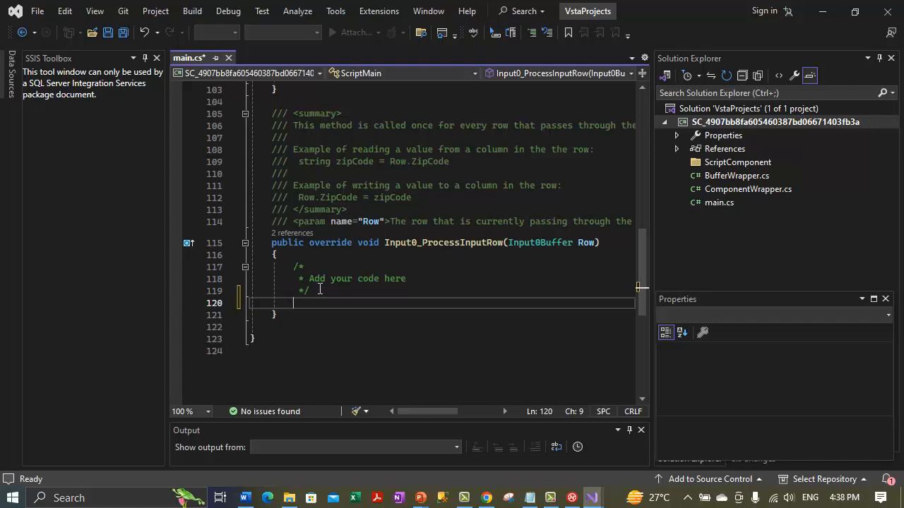
text(Row)
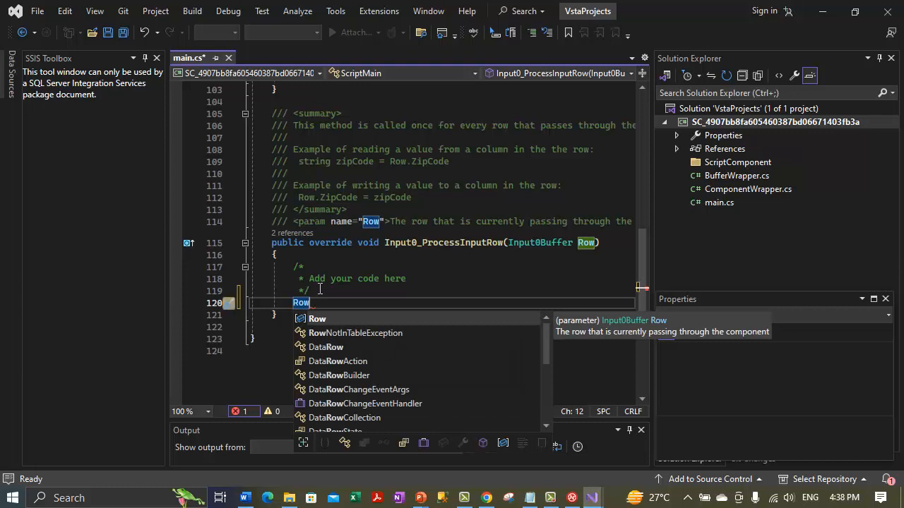
text(.Error)
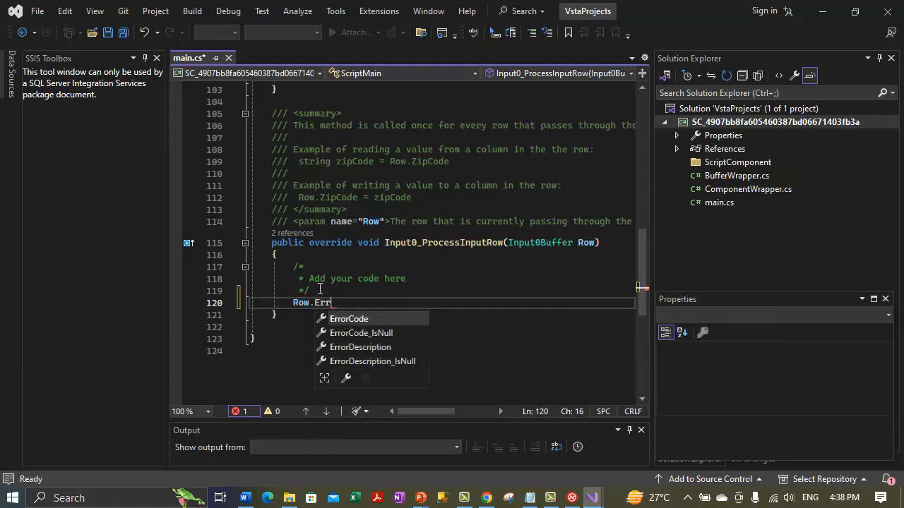
key(Down)
key(Down)
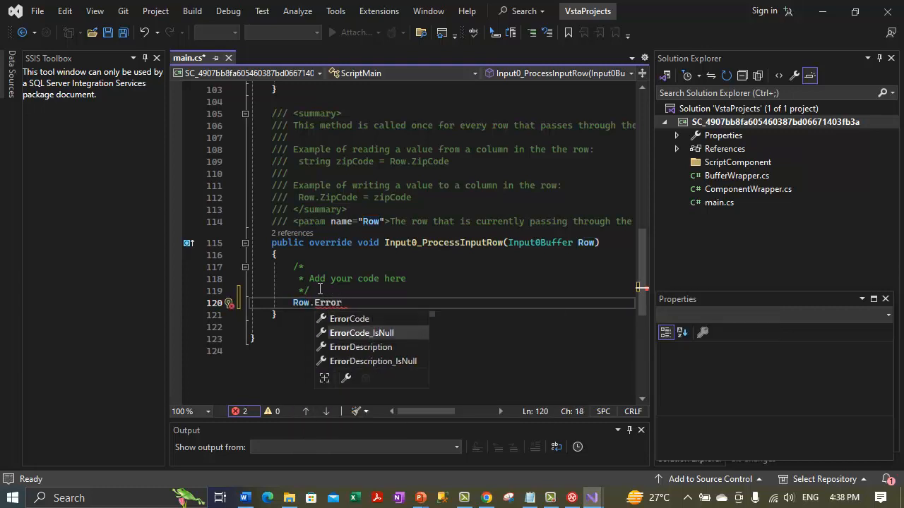
key(Tab)
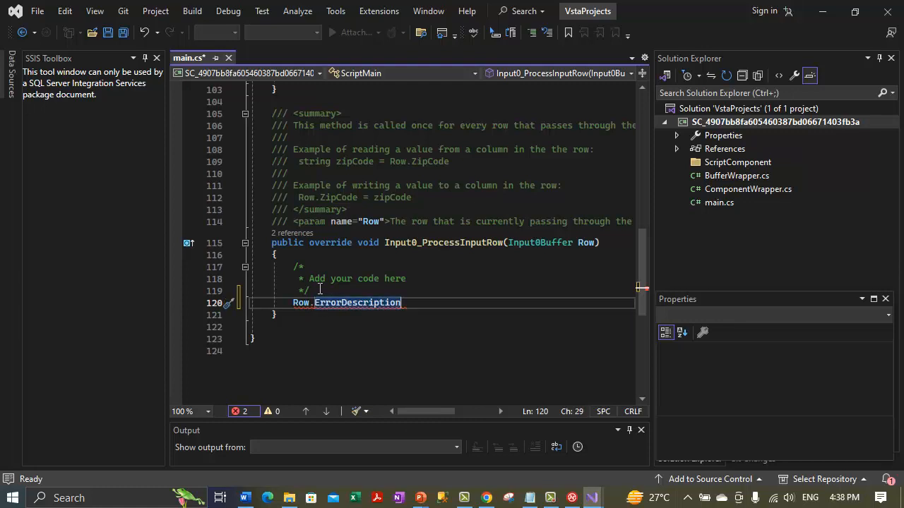
text(= )
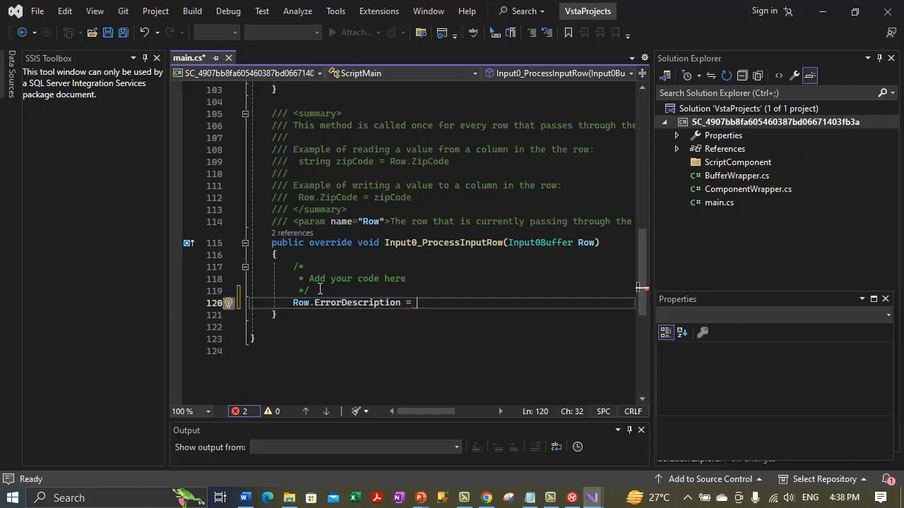
text(MemberAccessException.)
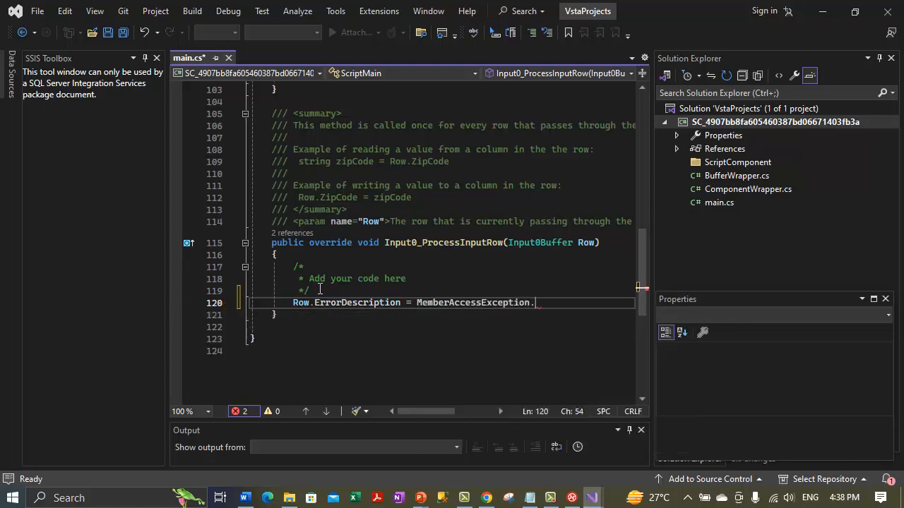
key(BackSpace)
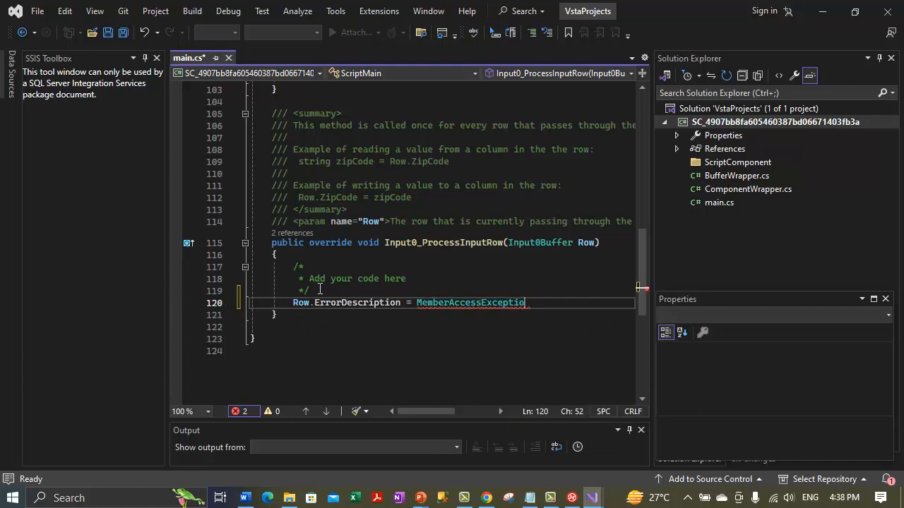
key(ctrl+BackSpace)
text(Me)
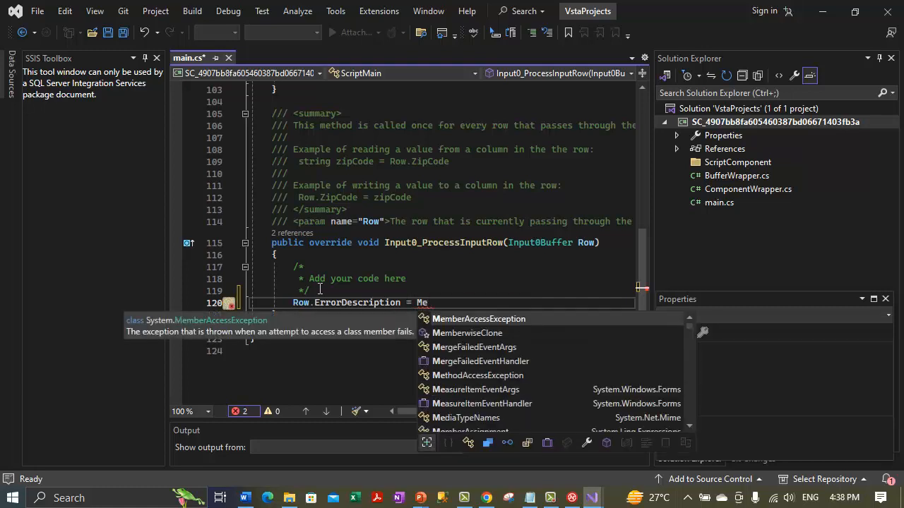
key(Tab)
text(.)
key(ctrl+BackSpace)
key(ctrl+BackSpace)
key(ctrl+BackSpace)
key(ctrl+BackSpace)
key(ctrl+BackSpace)
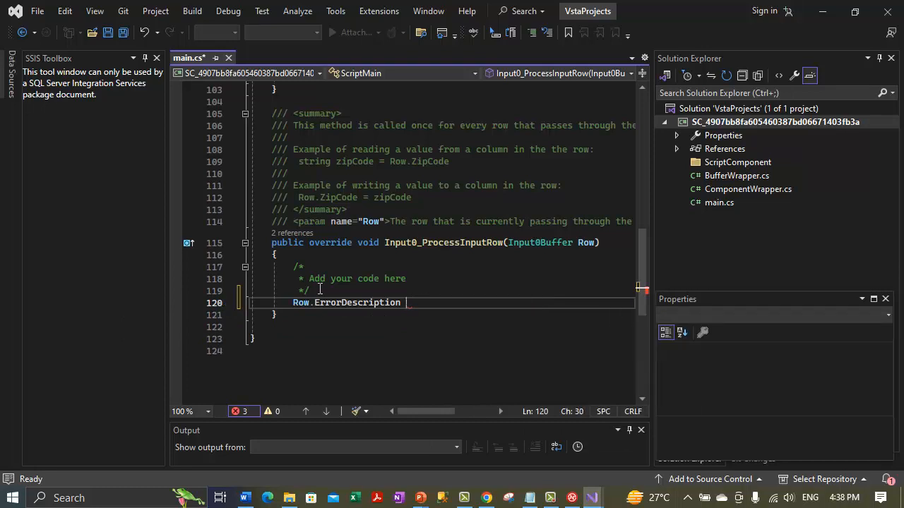
key(ctrl+BackSpace)
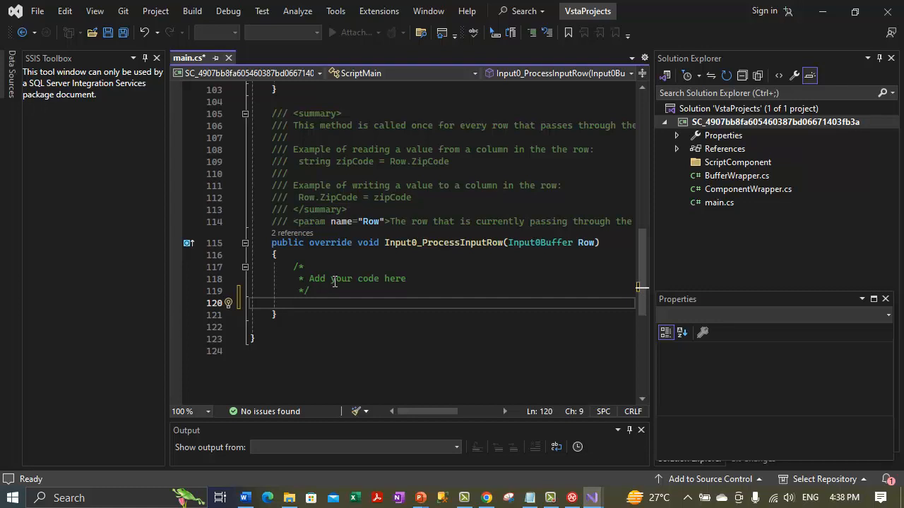
- Begin the statement Row.ErrorDescription = this.ComponentMetaData below the comment, with this.ComponentMetaData moved onto its own line
text(Row.Er)
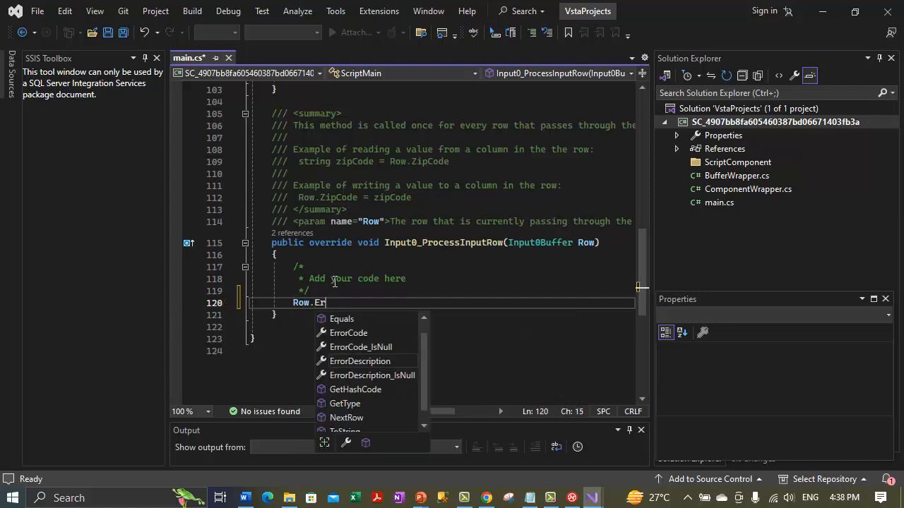
text(rorDescription )
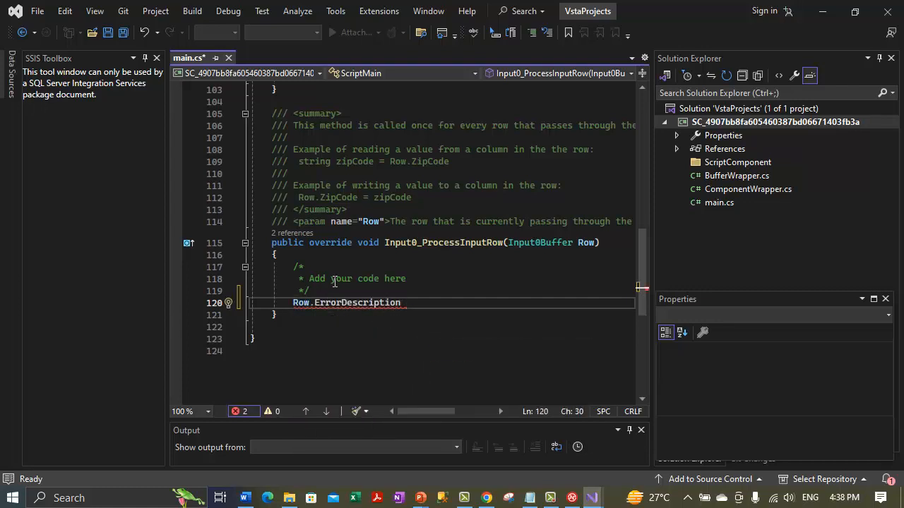
text(= this.)
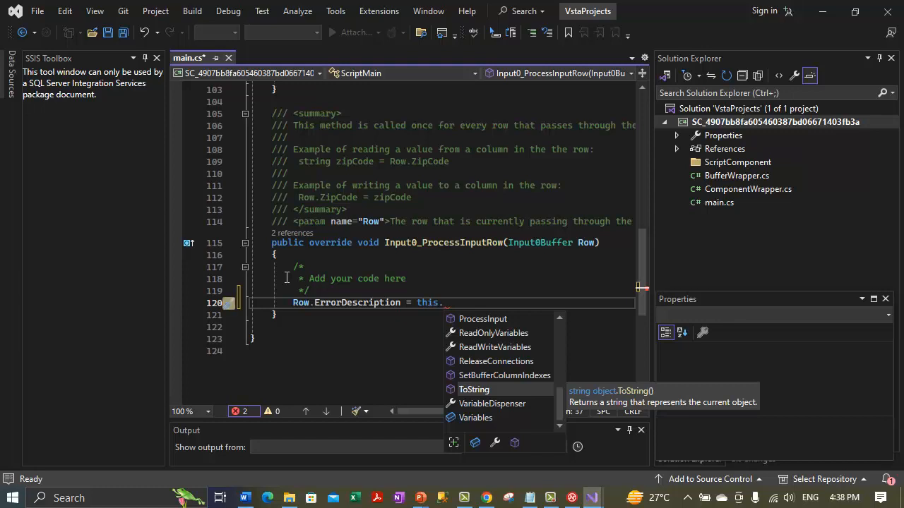
text(ComponentMetaData)
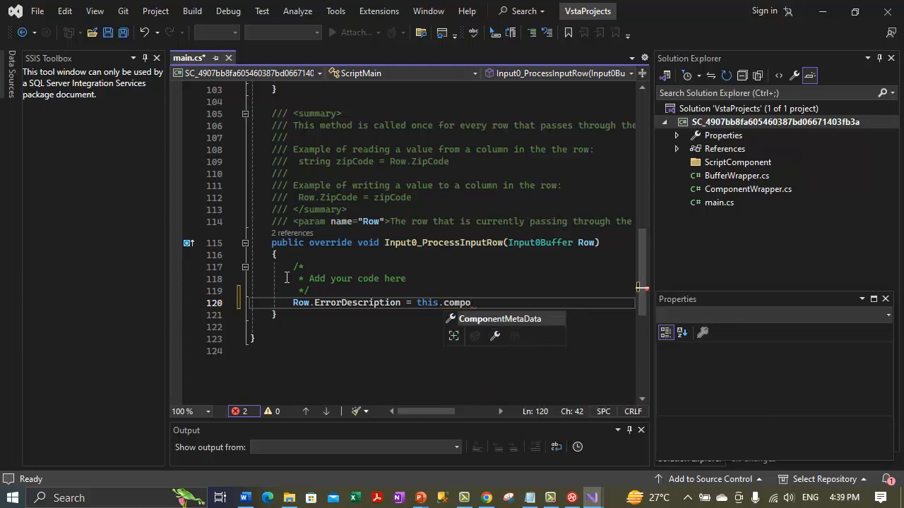
key(Tab)
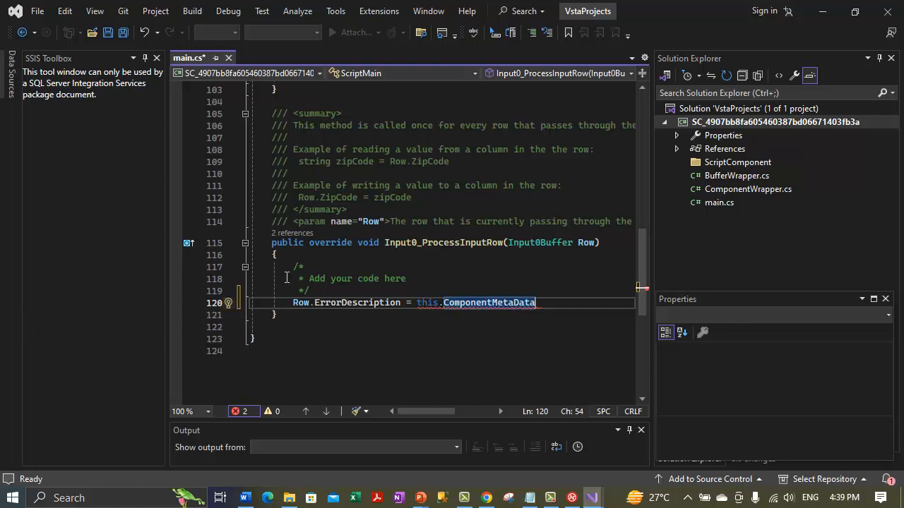
key(ctrl+Left)
key(ctrl+Left)
key(ctrl+Left)
key(Return)
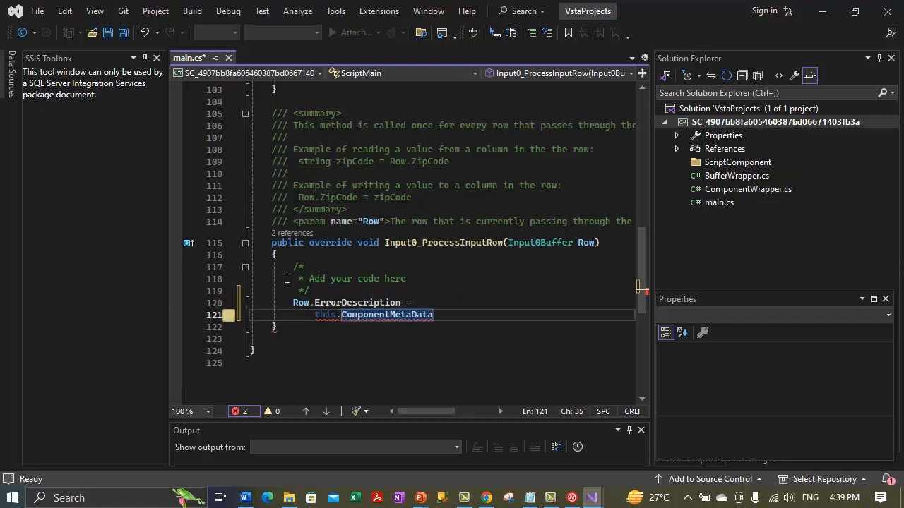
- Complete the assignment by calling .GetErrorDescription(Row.ErrorCode) on ComponentMetaData and ending the statement with a semicolon
text(.getErr)
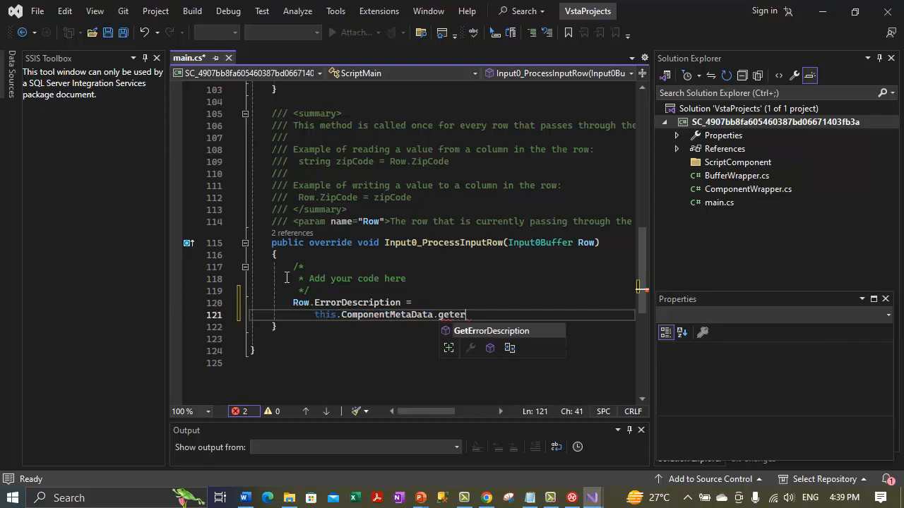
key(Tab)
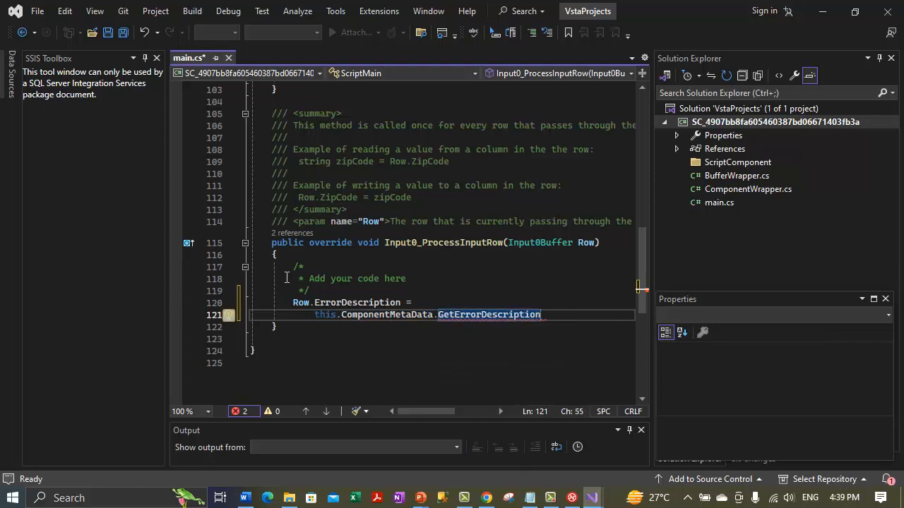
text(()
text(Row.Err)
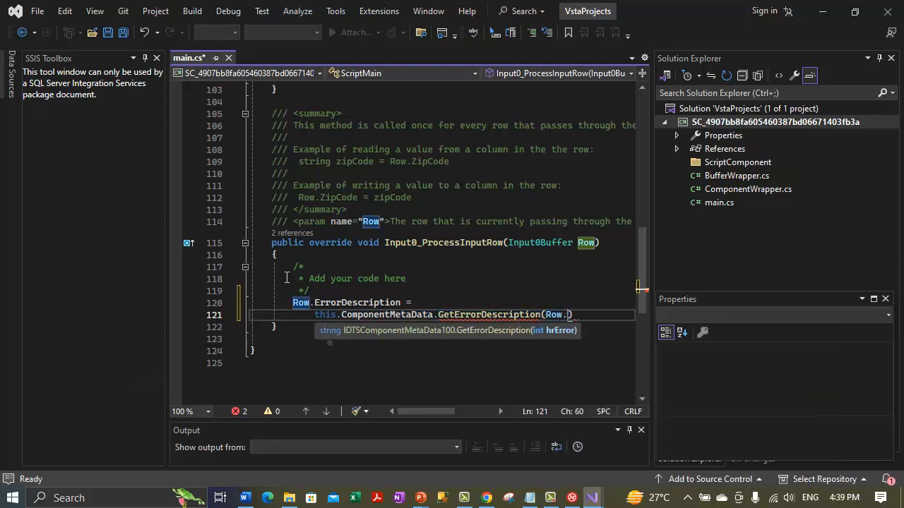
text(or)
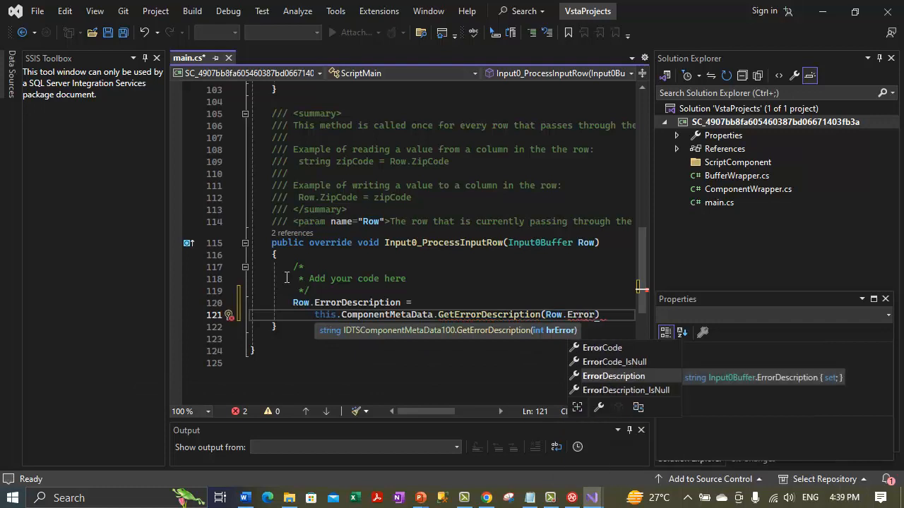
key(Up)
key(Up)
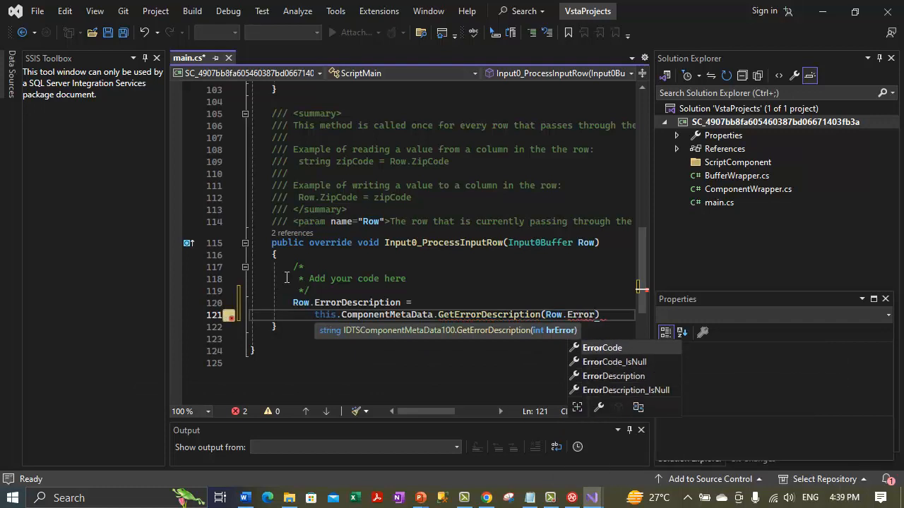
key(Tab)
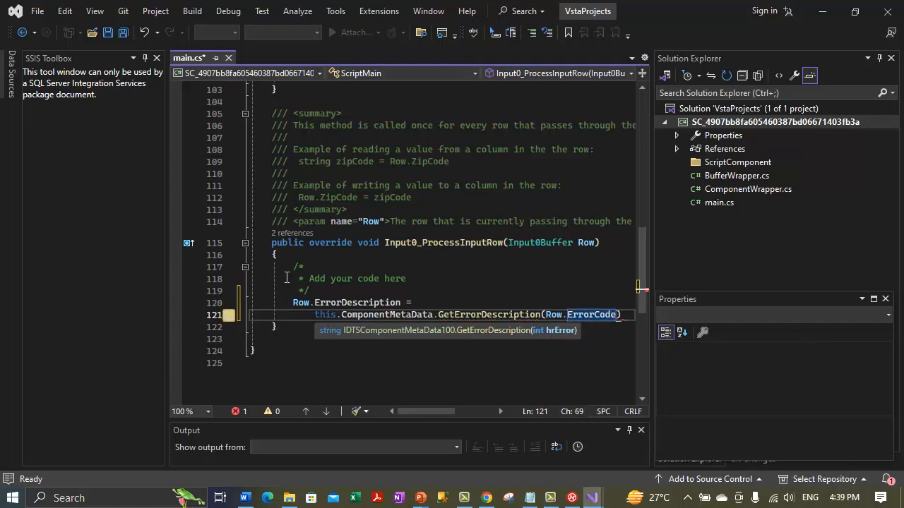
click(345, 364)
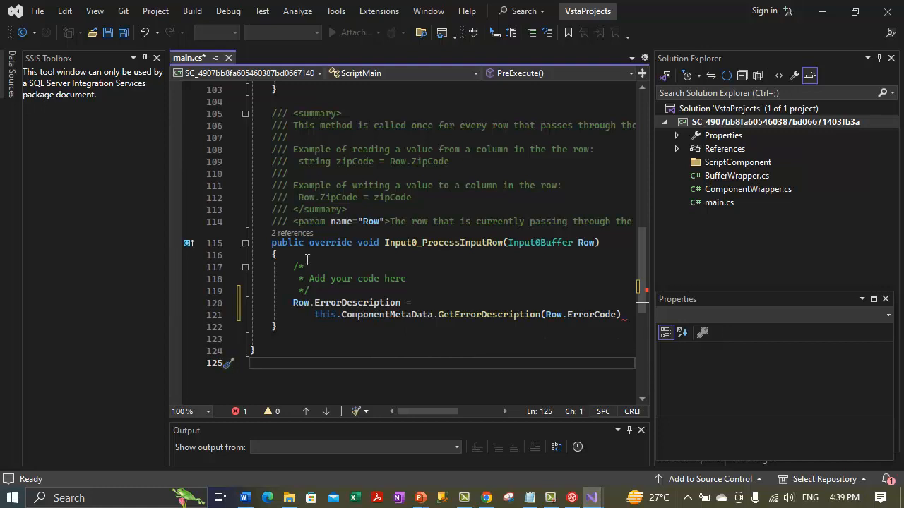
mouse_move(560, 314)
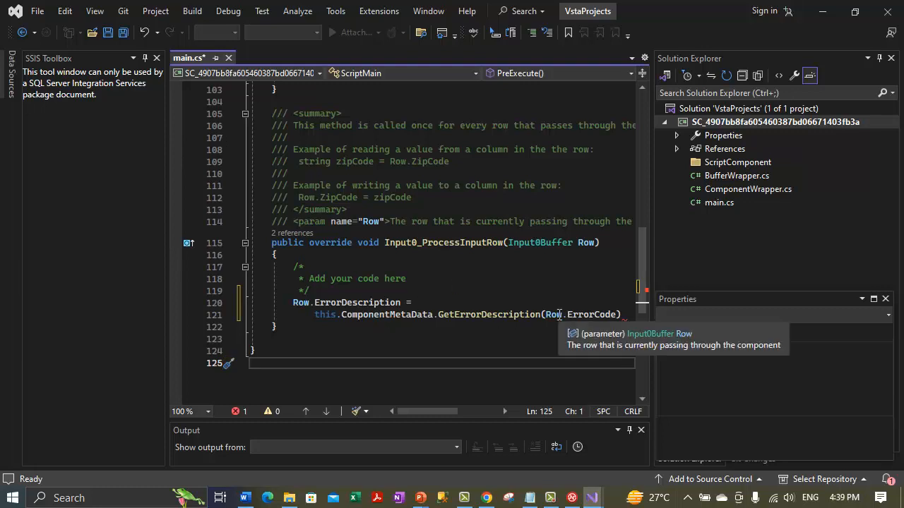
click(624, 314)
text(;)
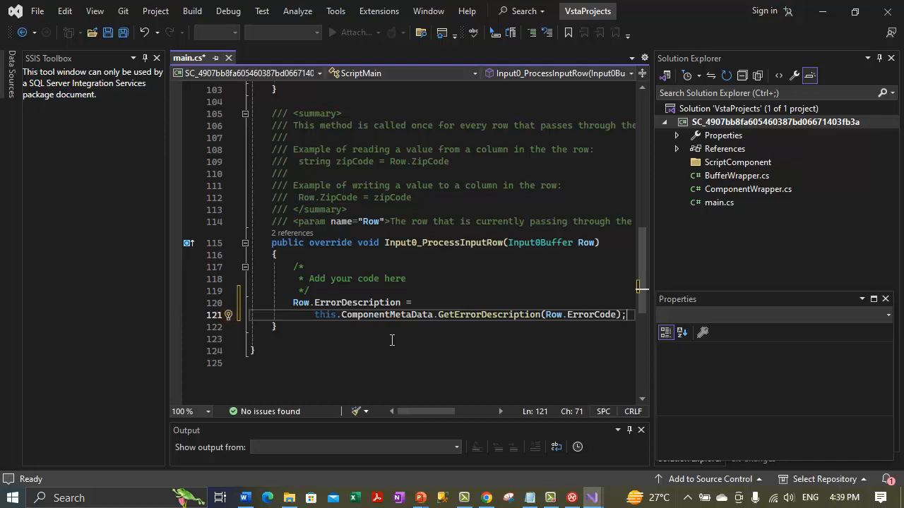
- Build the script component's project and close the script editor window
click(197, 16)
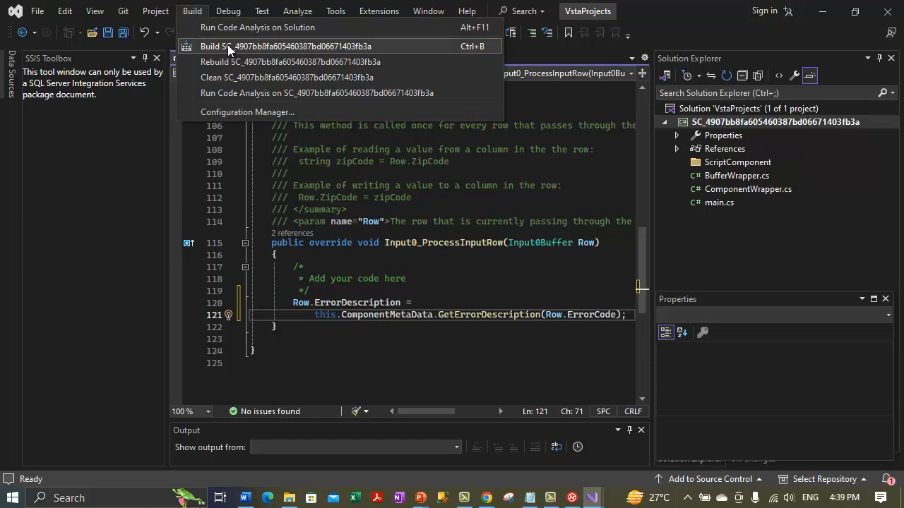
click(310, 324)
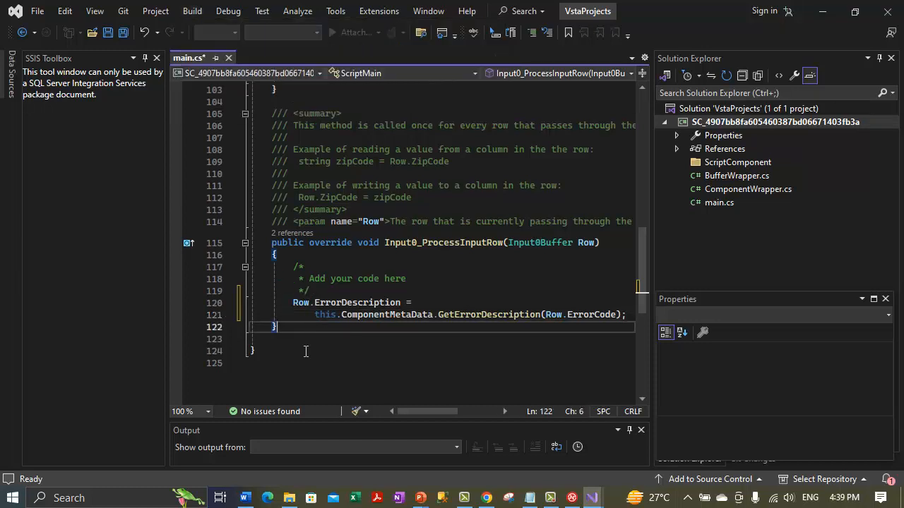
click(306, 351)
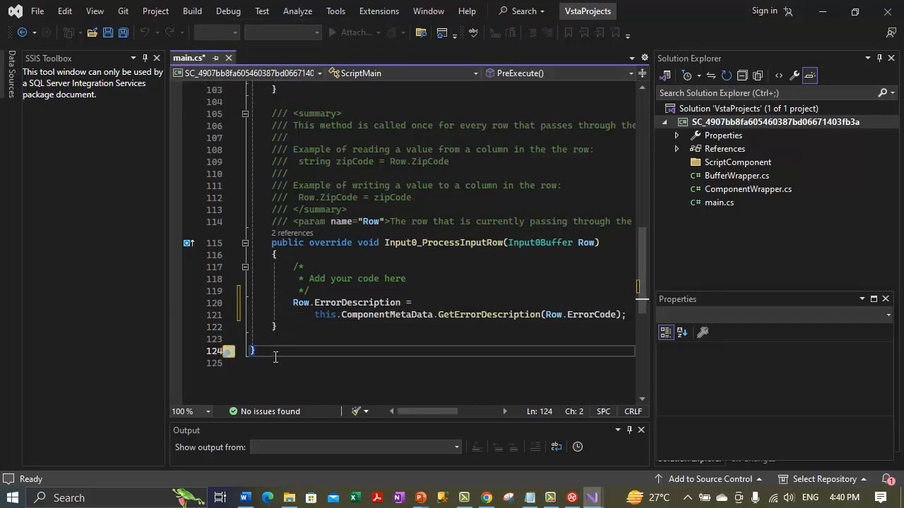
click(192, 11)
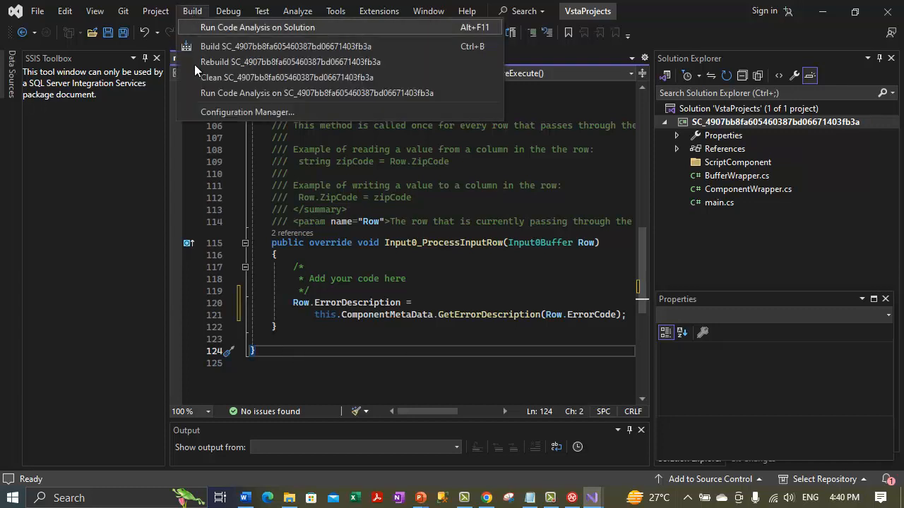
click(226, 46)
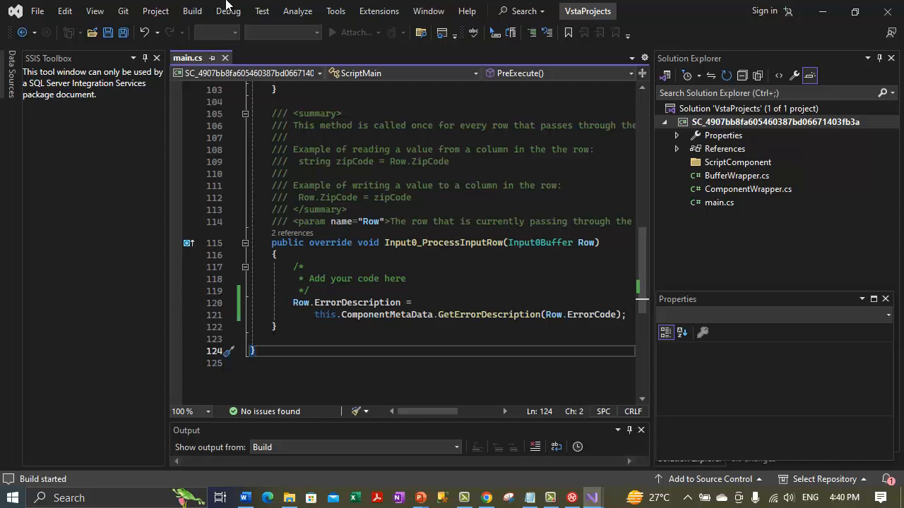
click(195, 12)
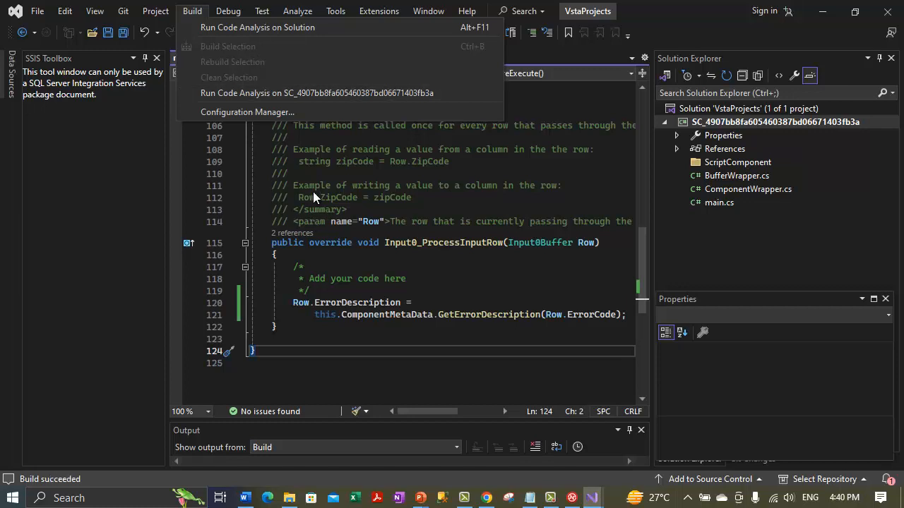
click(888, 11)
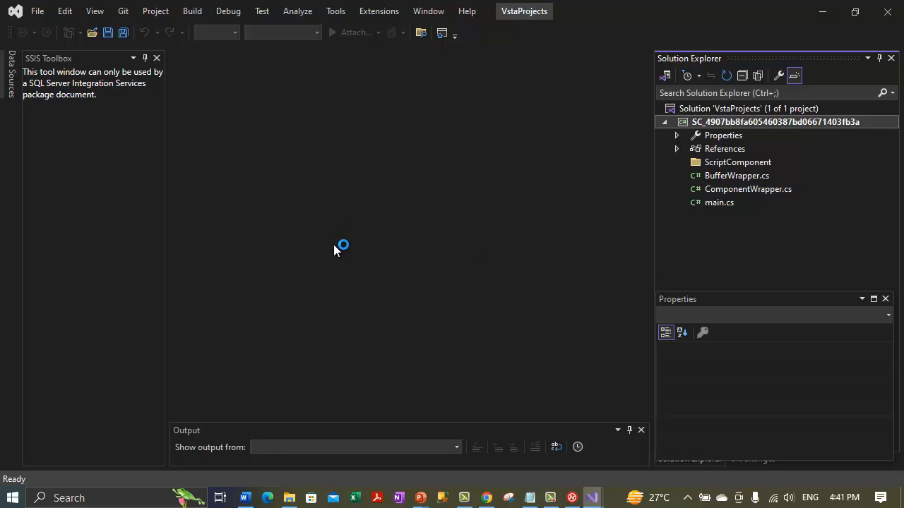
click(552, 498)
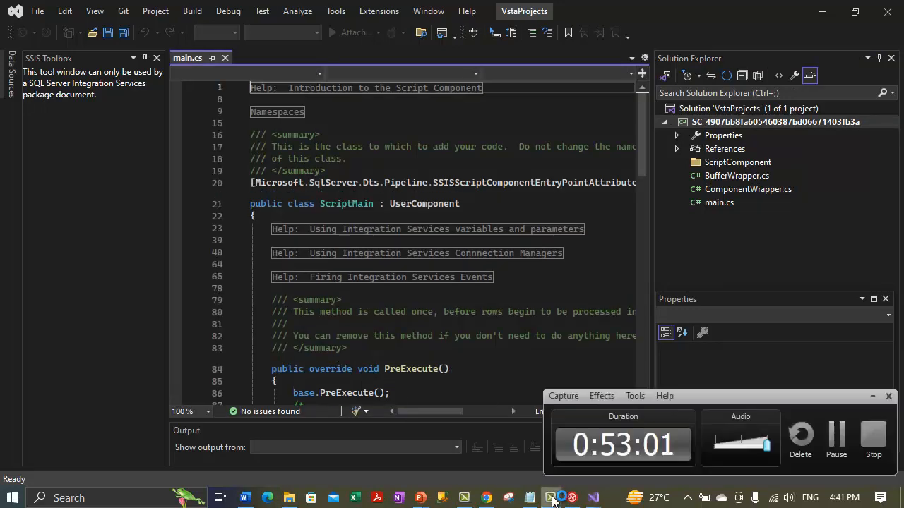
- Review the ErrorDescription assignment in the Input0_ProcessInputRow method of main.cs and close the script editor window
click(553, 500)
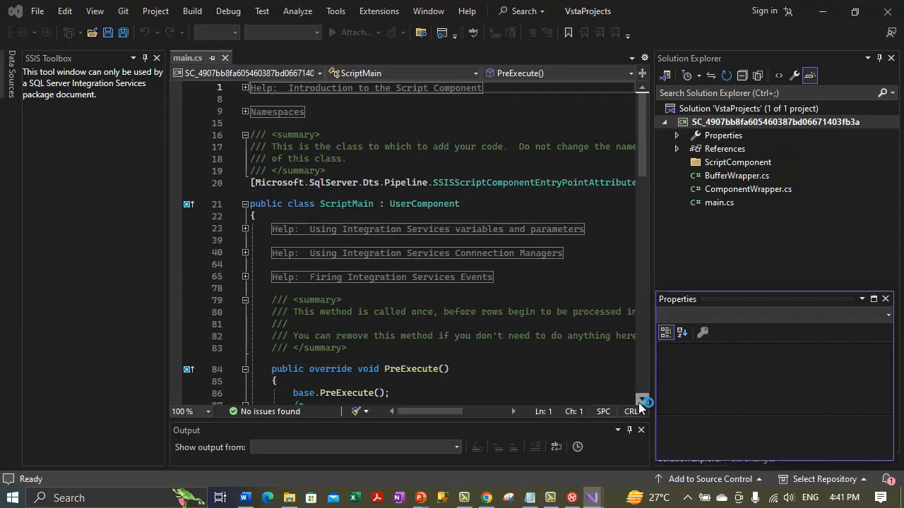
scroll(638, 403, down, 2)
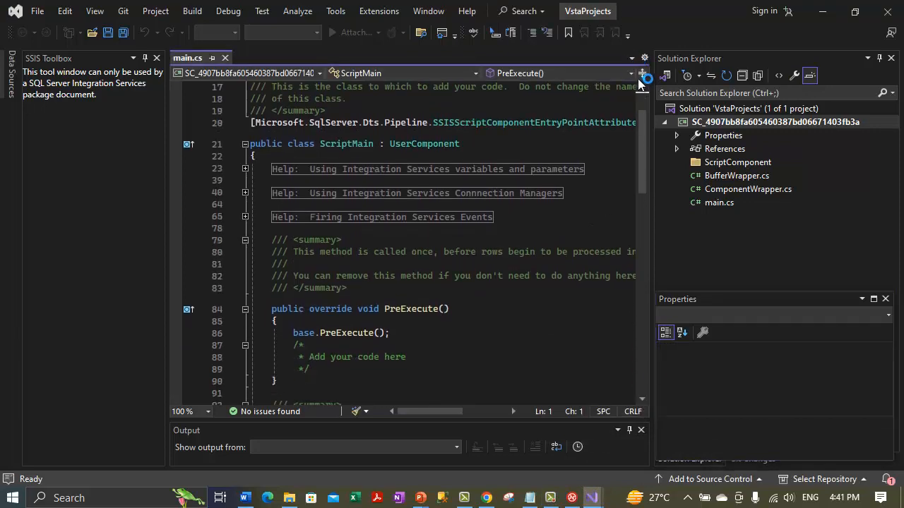
click(601, 74)
click(540, 90)
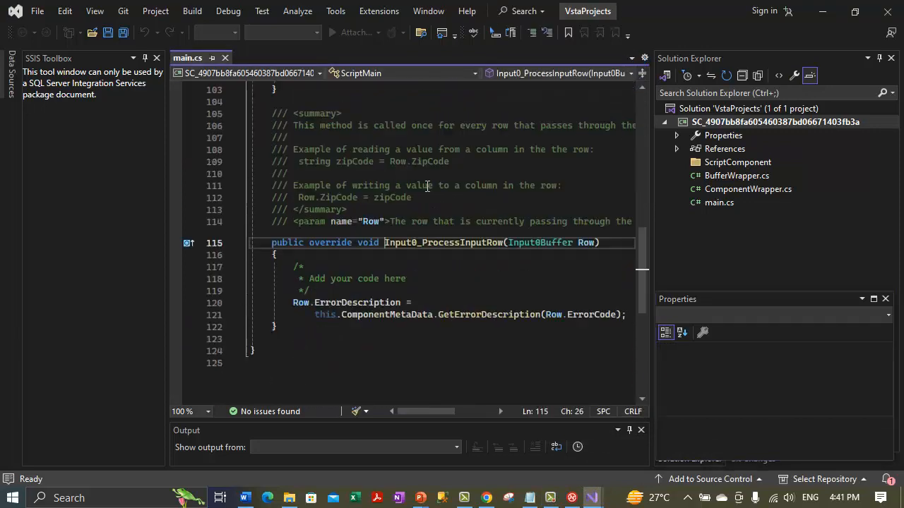
click(384, 327)
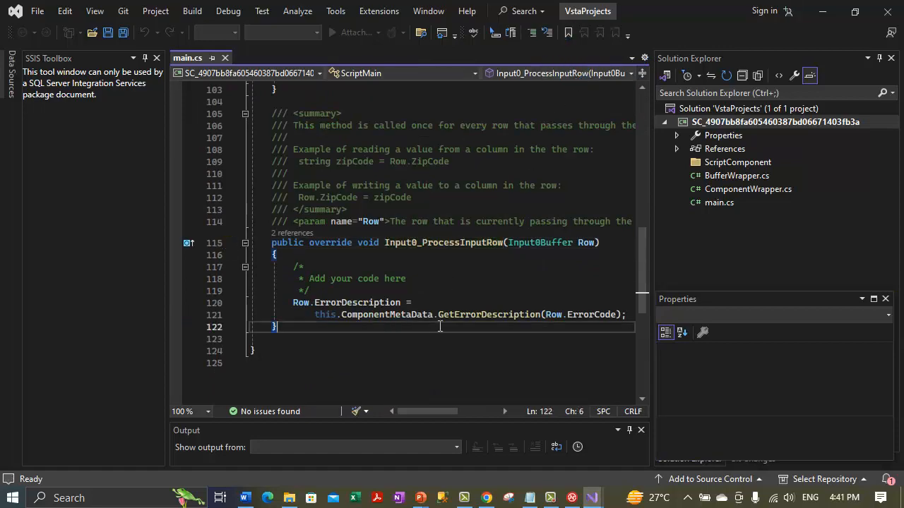
click(888, 12)
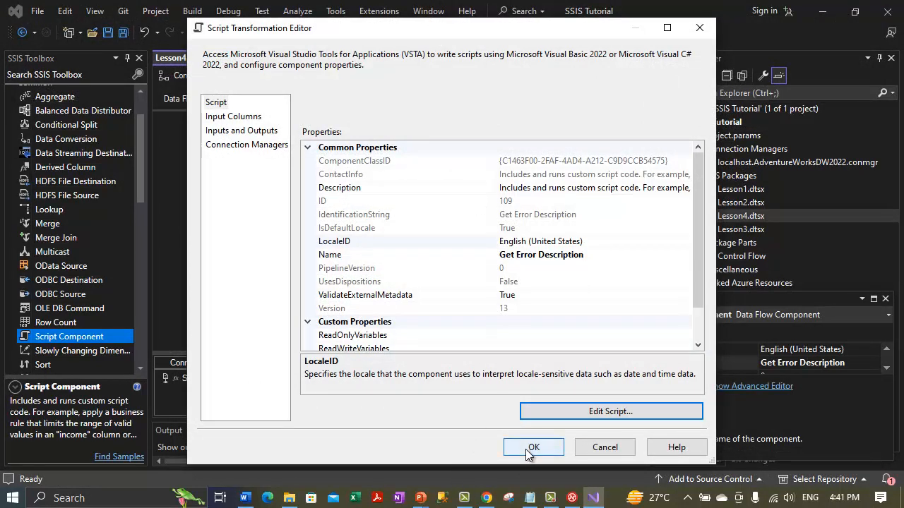
- Check the script, input column and output column settings of the Get Error Description transformation and accept them
click(215, 103)
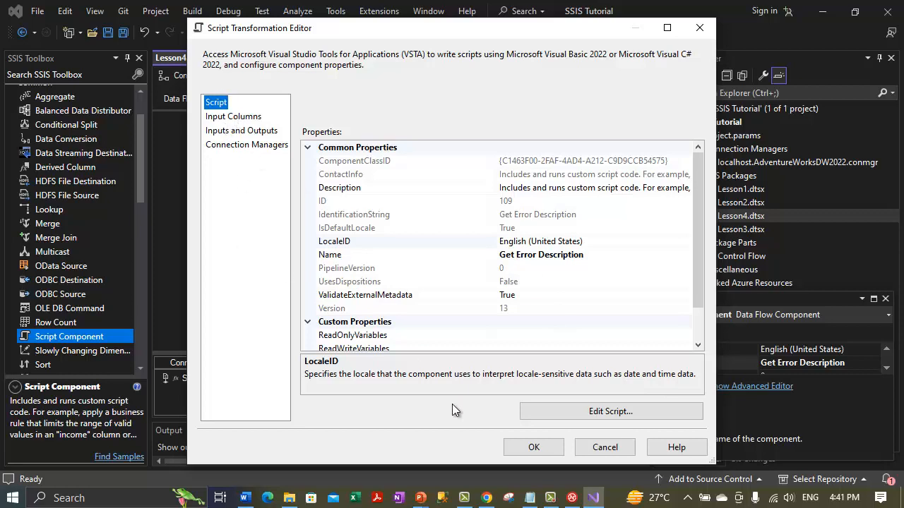
click(531, 447)
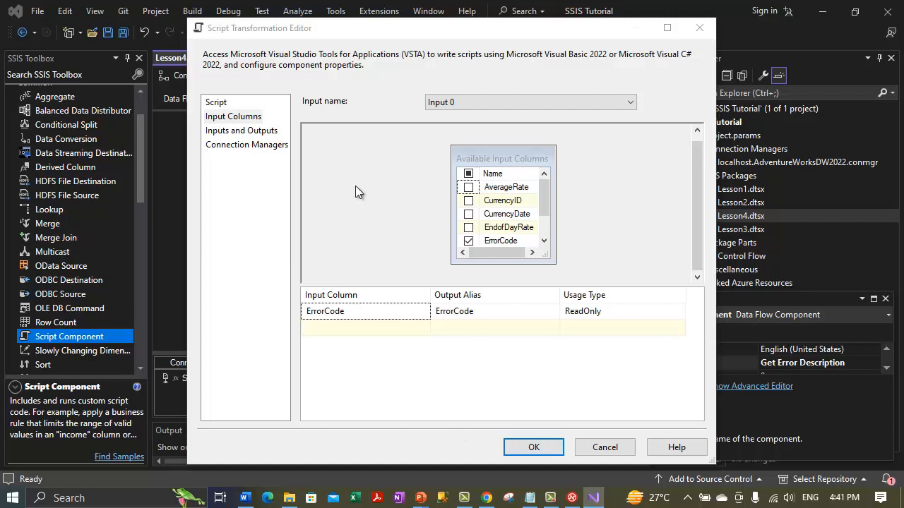
click(247, 120)
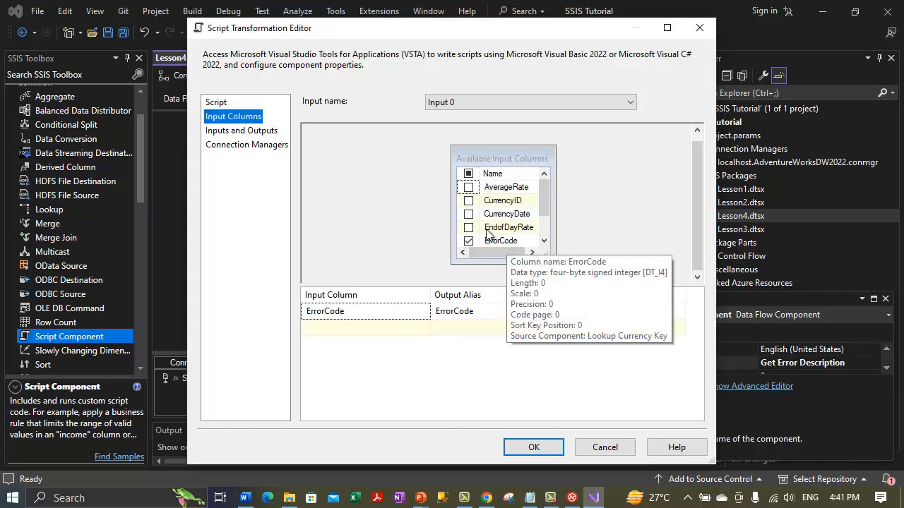
click(216, 104)
click(240, 131)
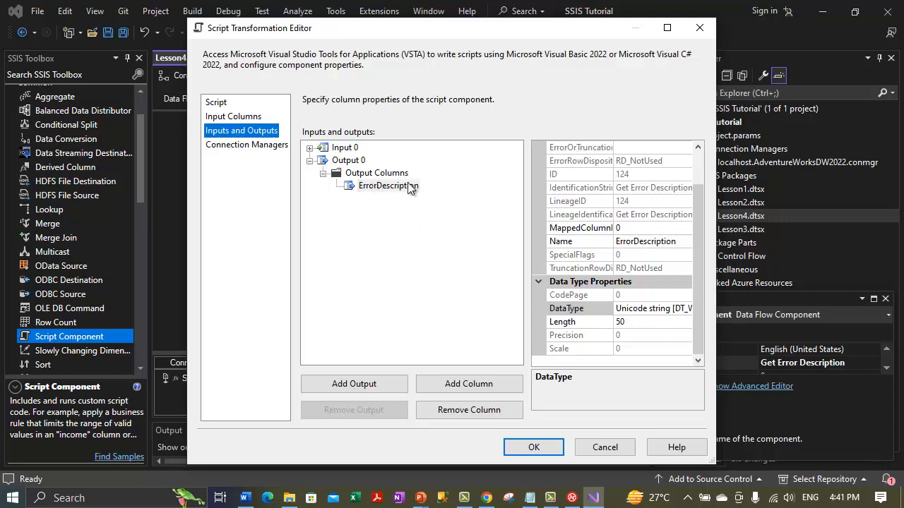
click(224, 103)
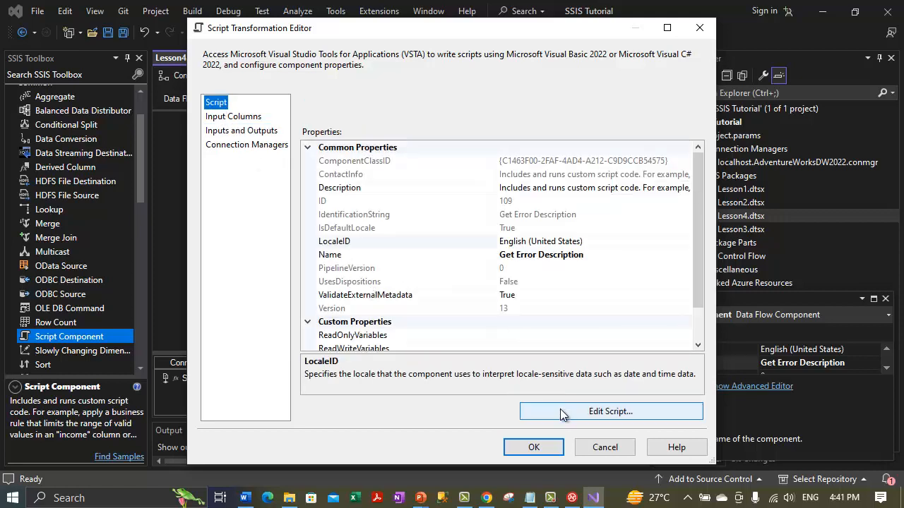
click(534, 452)
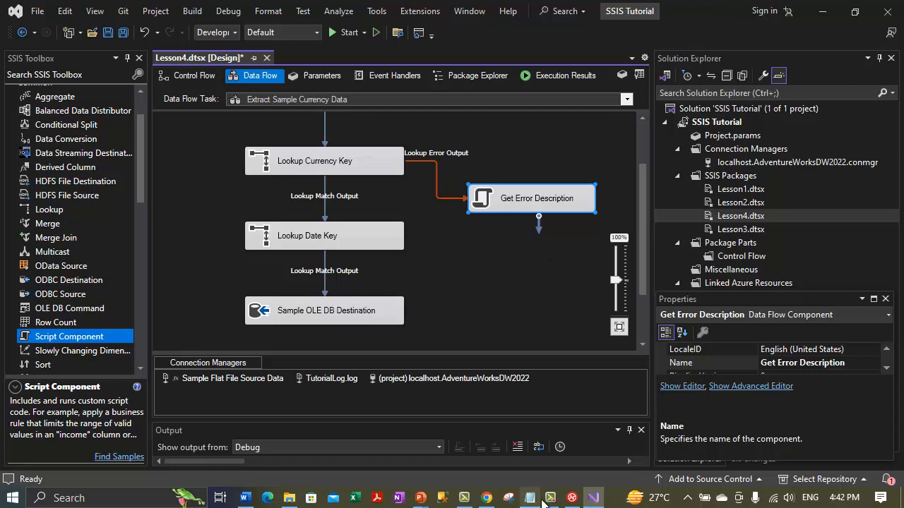
- Switch to Word and look up the Step 4: Add a Flat File Destination heading in Overview of SSIS Packages.docx
click(245, 498)
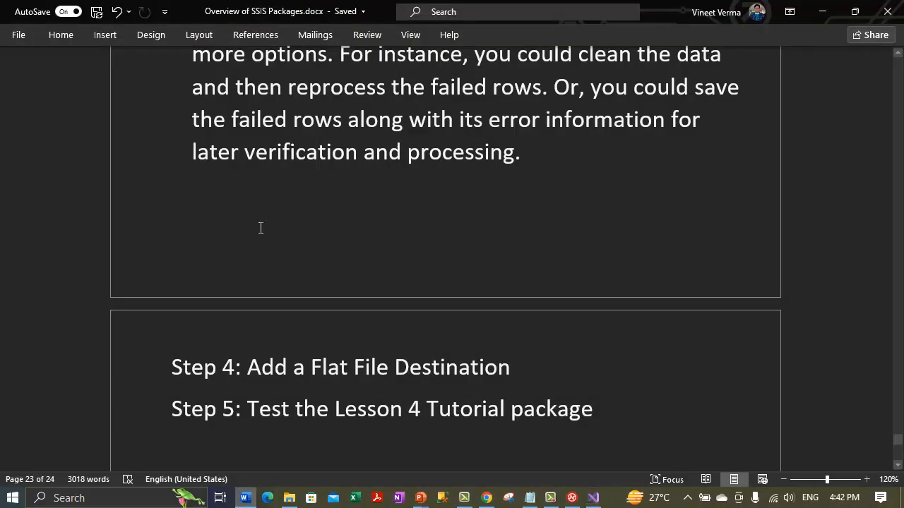
click(476, 314)
click(516, 287)
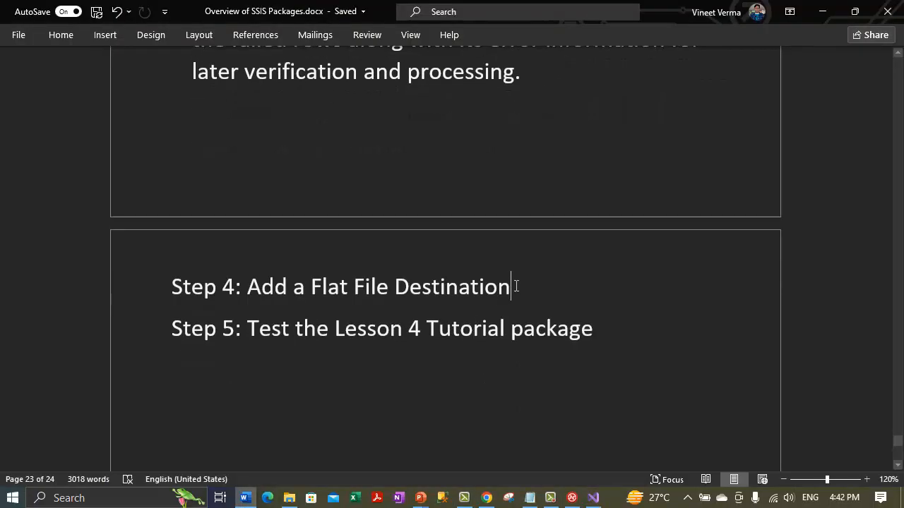
scroll(517, 286, up, 3)
scroll(504, 285, down, 3)
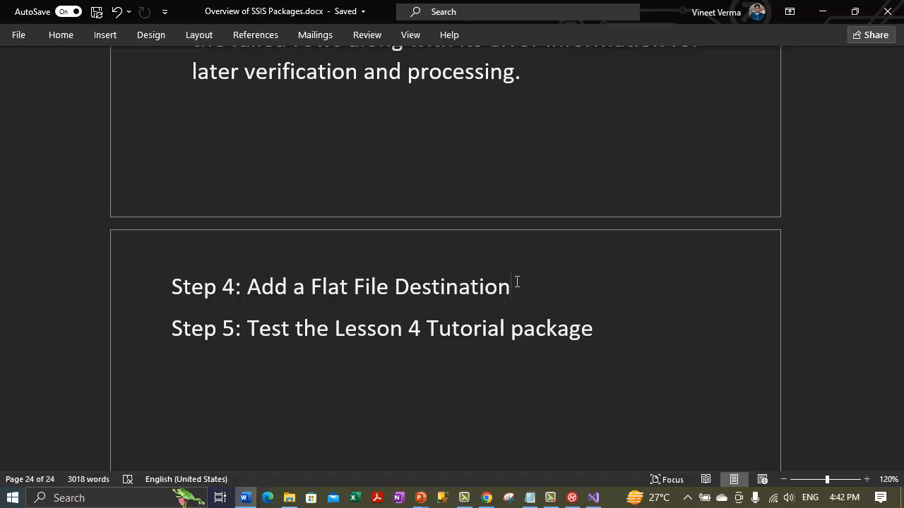
- Switch back to Visual Studio and review the Lookup Currency Key and Get Error Description components and the Sample Flat File Source Data connection
click(593, 498)
click(295, 161)
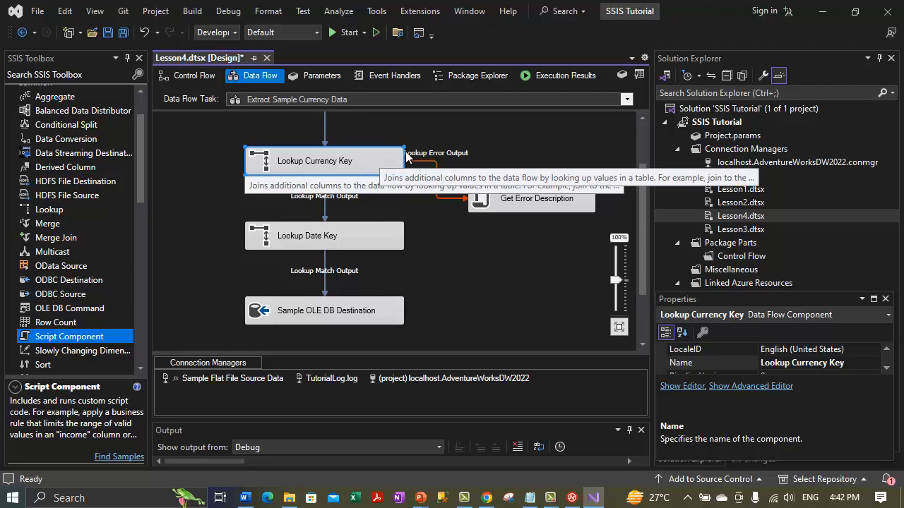
click(539, 203)
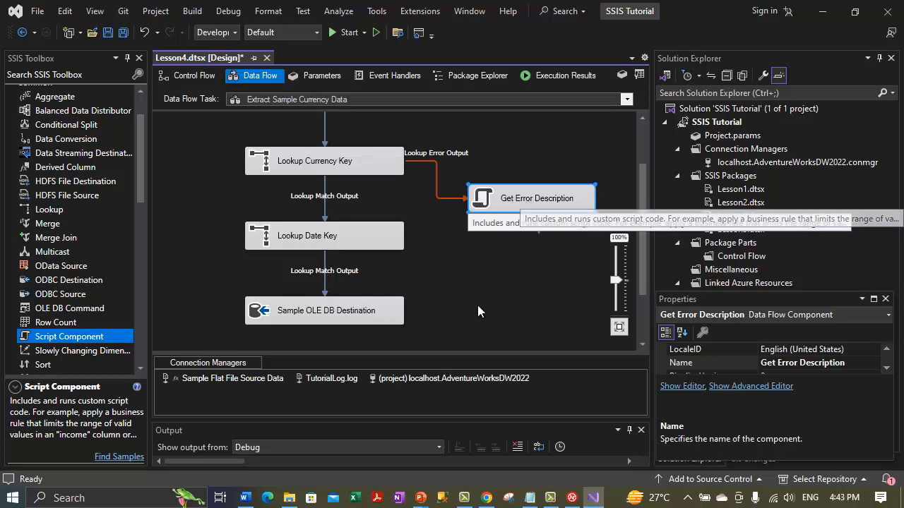
click(346, 400)
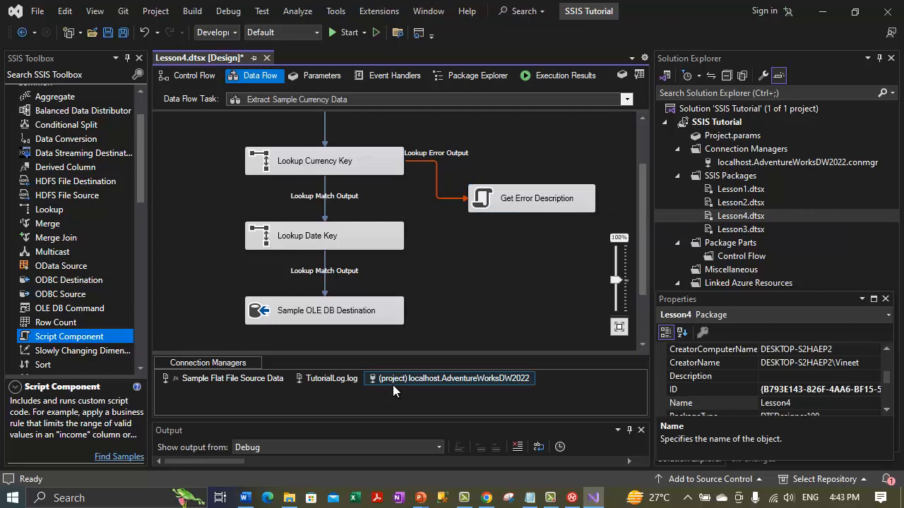
click(207, 384)
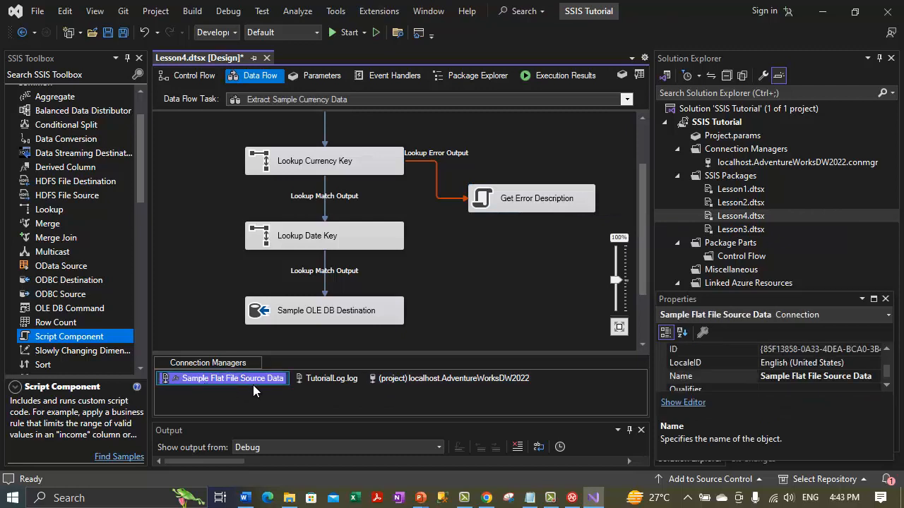
click(245, 397)
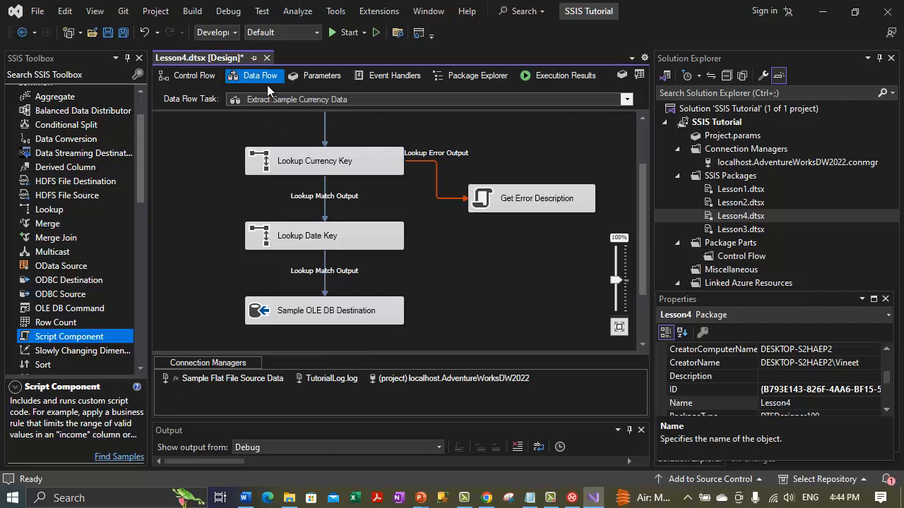
- Save the Lesson4.dtsx package
click(108, 32)
click(550, 498)
click(839, 442)
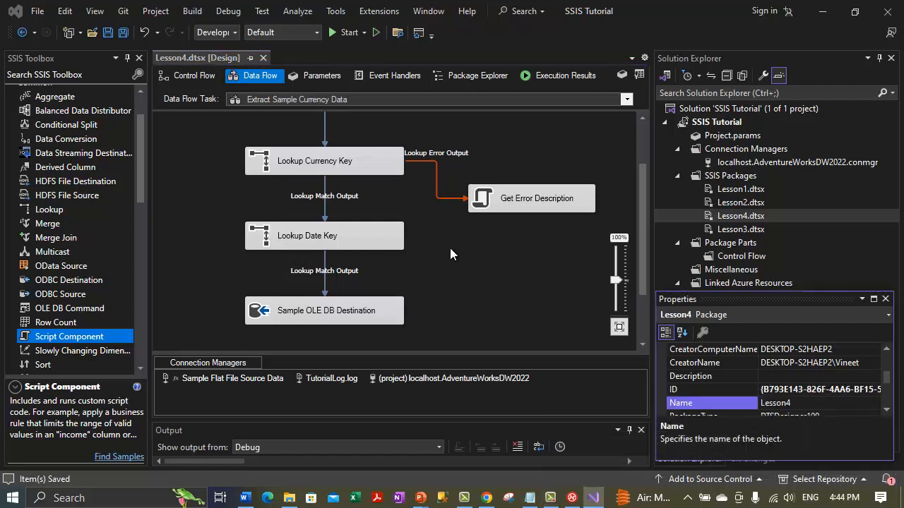
- Add a Flat File Destination from the Other Destinations group to the data flow, directly below Get Error Description
drag(141, 190, 144, 172)
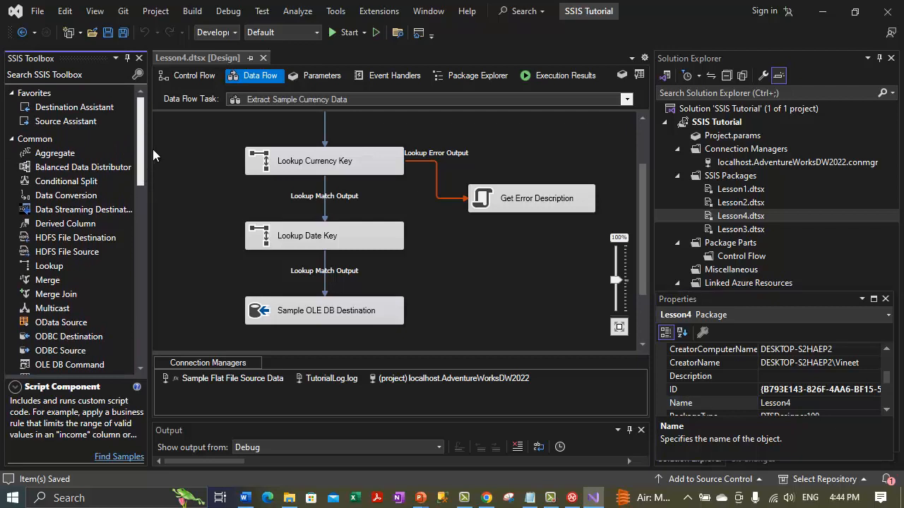
click(13, 140)
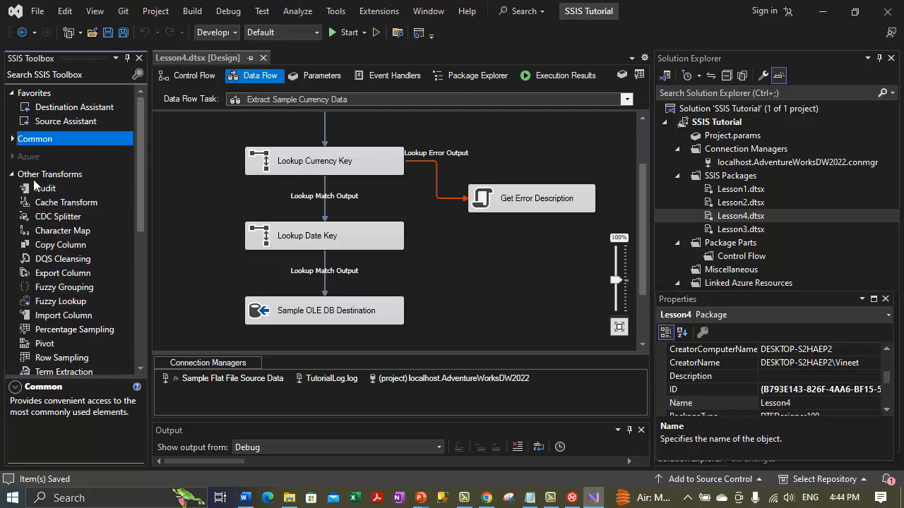
click(13, 174)
click(13, 192)
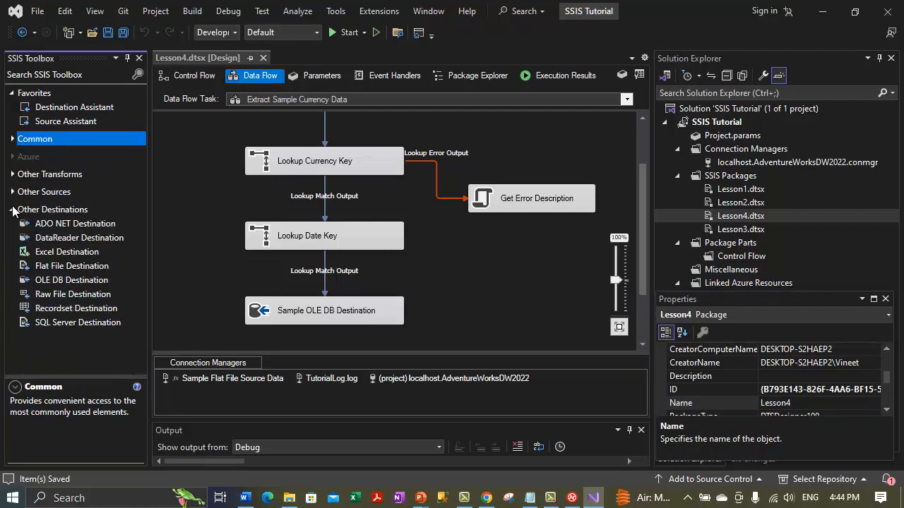
click(37, 210)
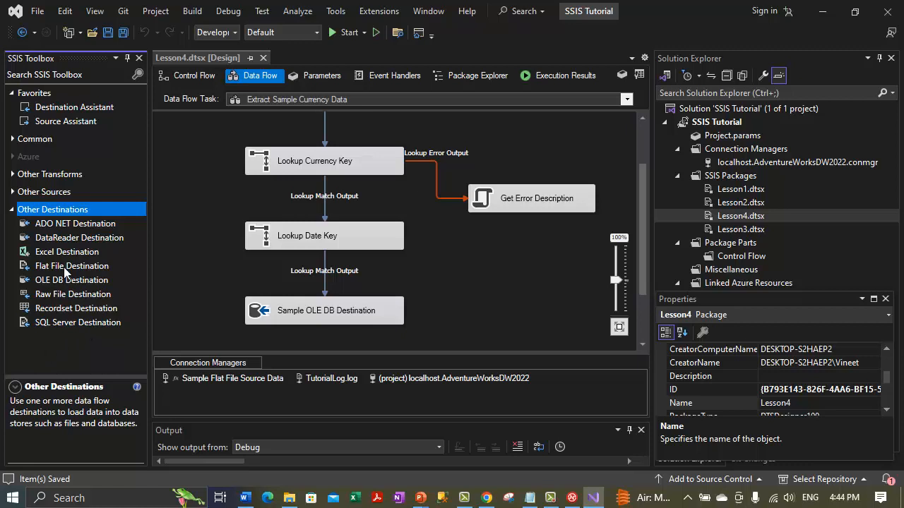
drag(67, 272, 486, 267)
drag(533, 289, 513, 285)
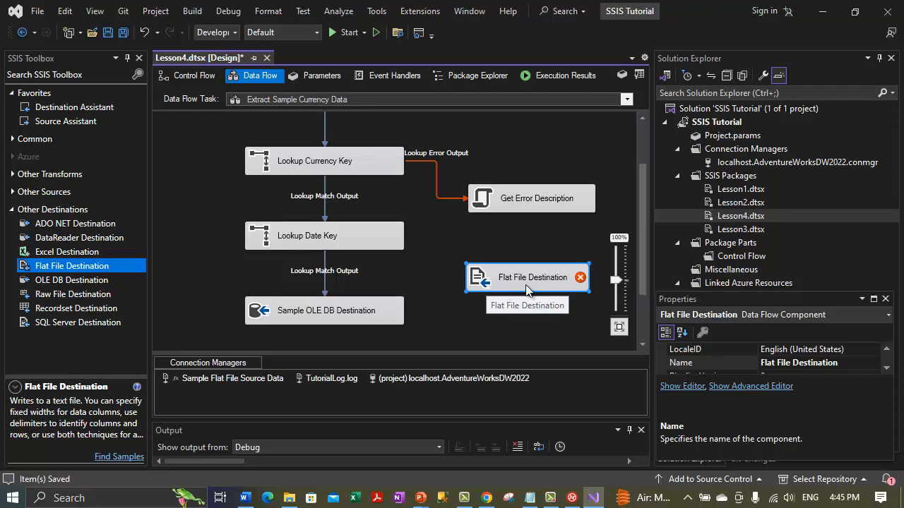
drag(529, 287, 532, 264)
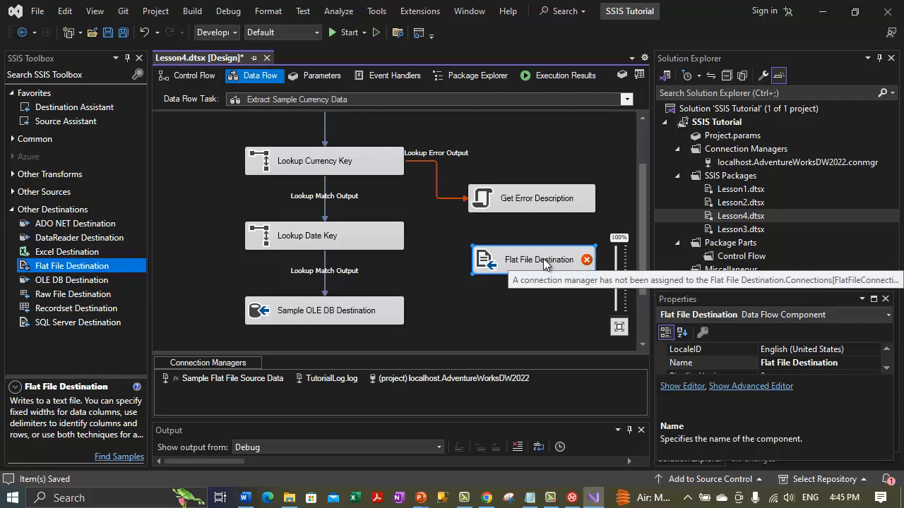
- Connect the output of Get Error Description to the Flat File Destination
click(544, 203)
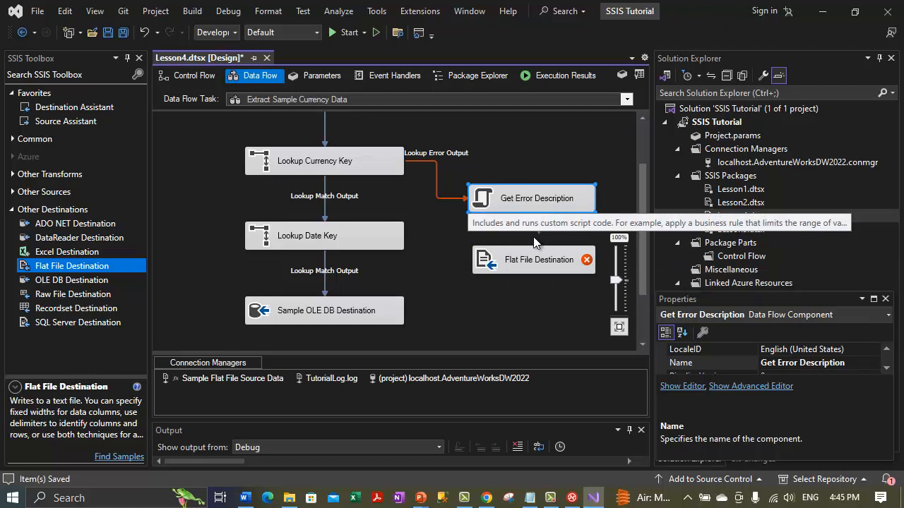
drag(538, 232, 539, 255)
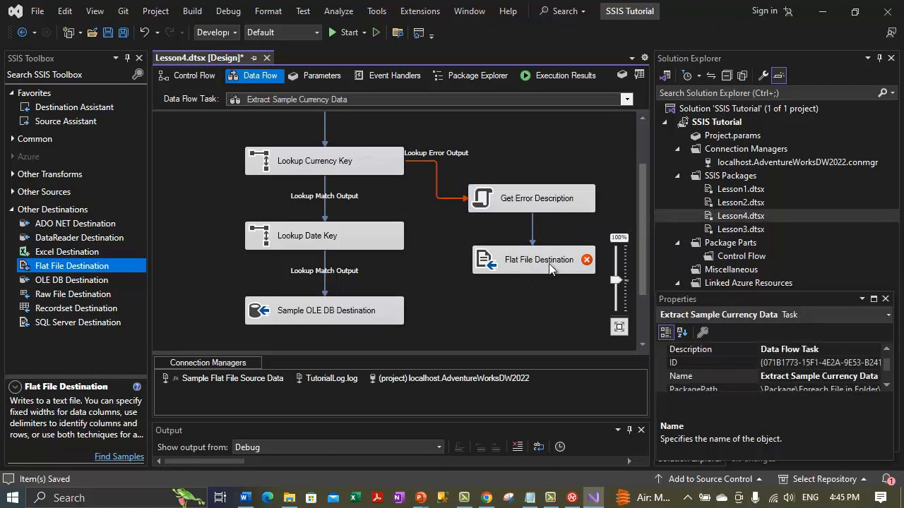
- Rename the Flat File Destination component as Failed Rows
mouse_move(549, 264)
click(522, 263)
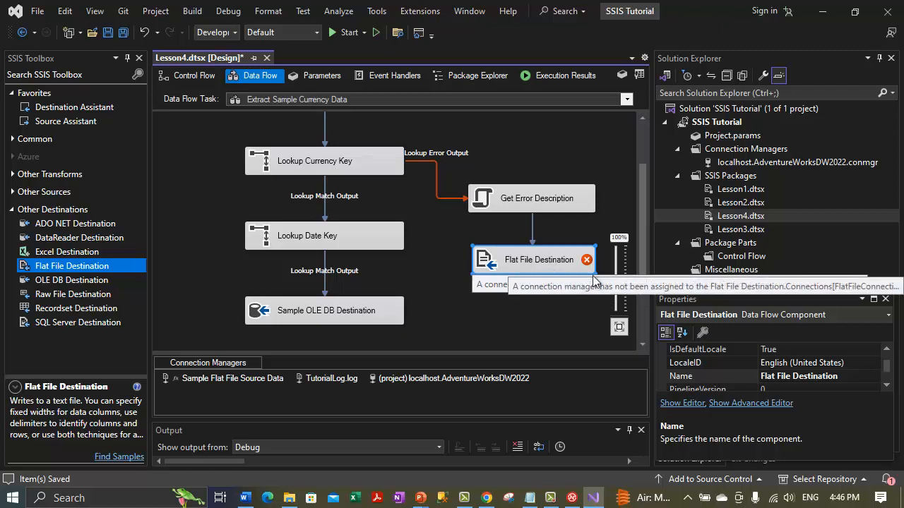
drag(838, 377, 694, 380)
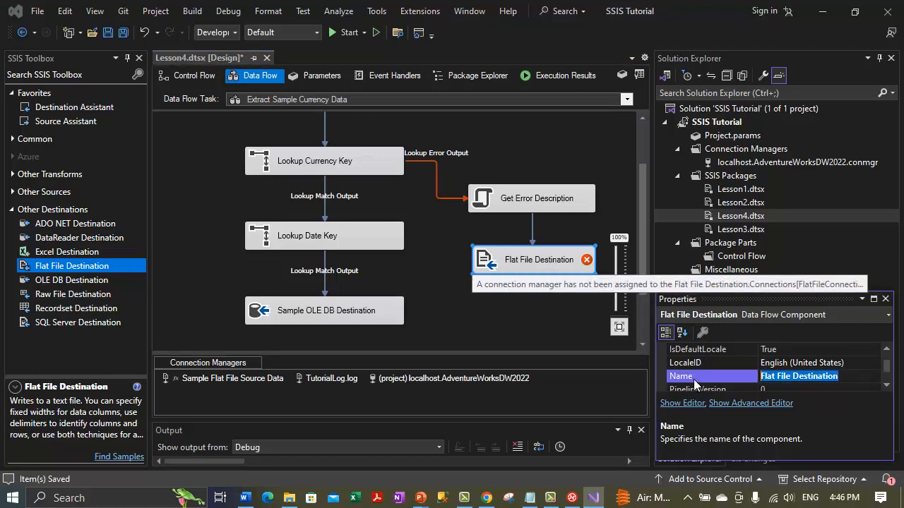
text(Fa)
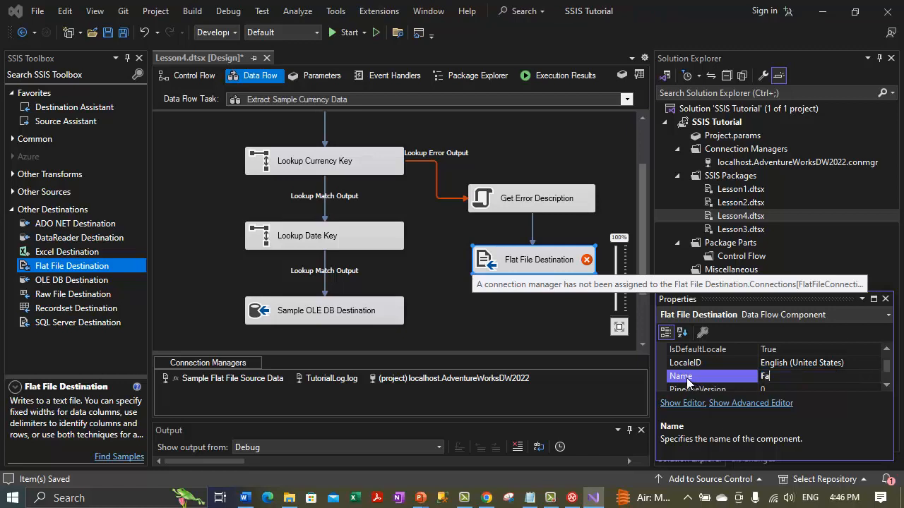
text(iled Rows)
key(Return)
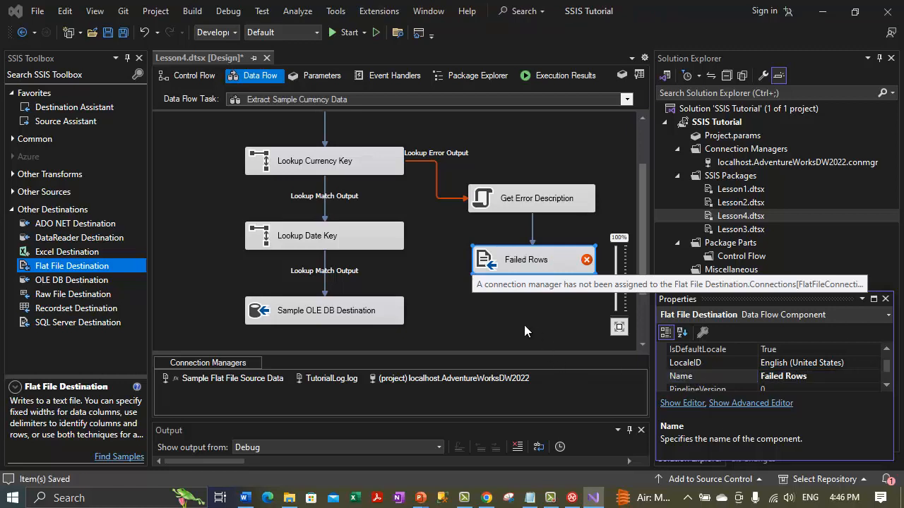
click(523, 314)
- Open the Flat File Destination Editor for the Failed Rows component
mouse_move(512, 265)
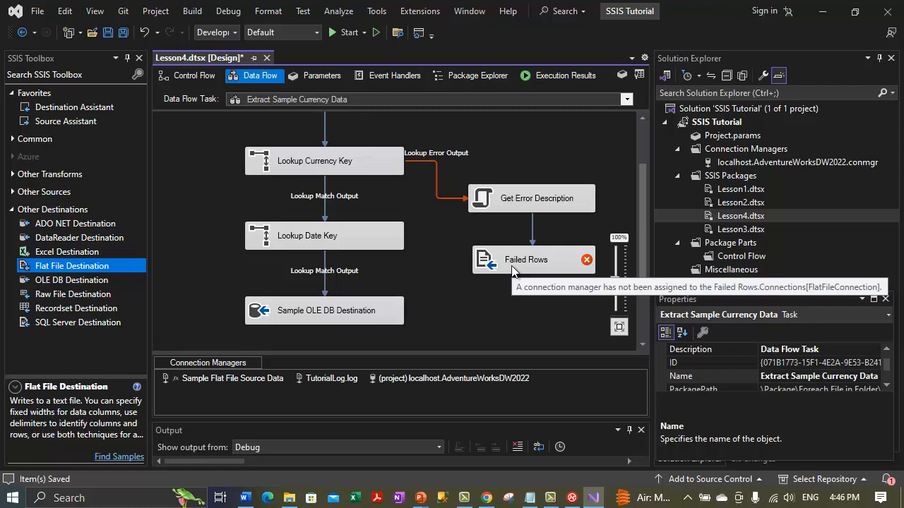
click(511, 266)
right_click(511, 266)
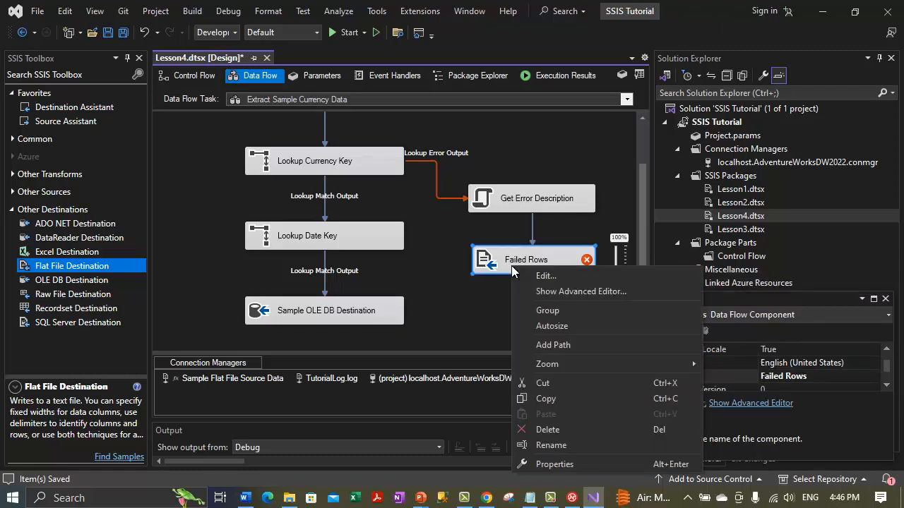
click(546, 276)
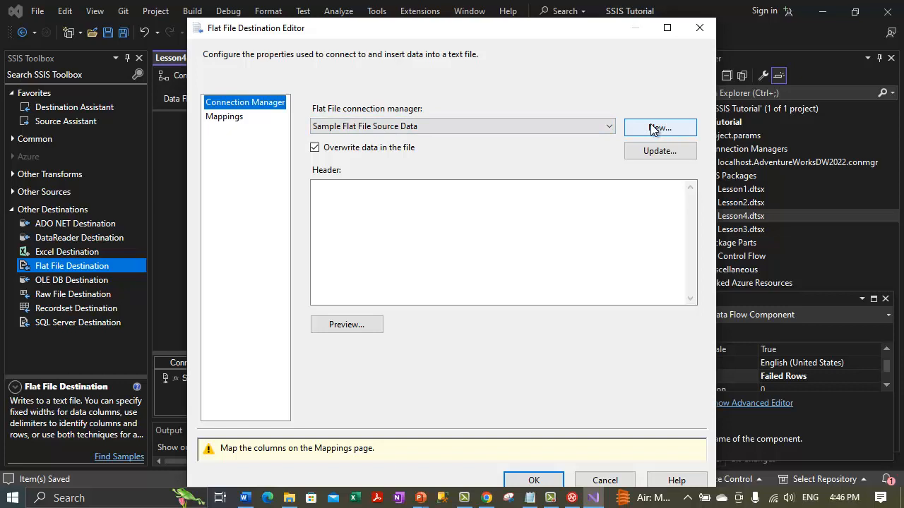
- Create a new flat file connection manager for the destination, using the Delimited format
click(491, 131)
click(592, 113)
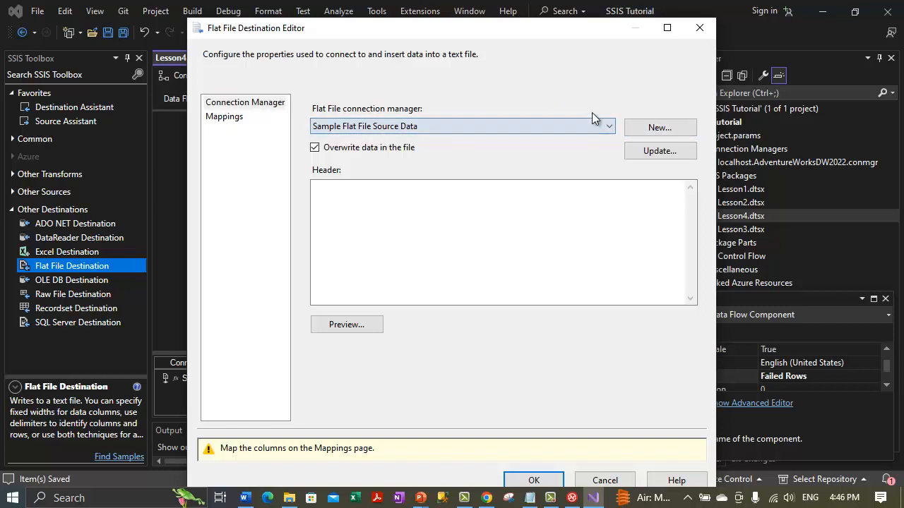
click(657, 130)
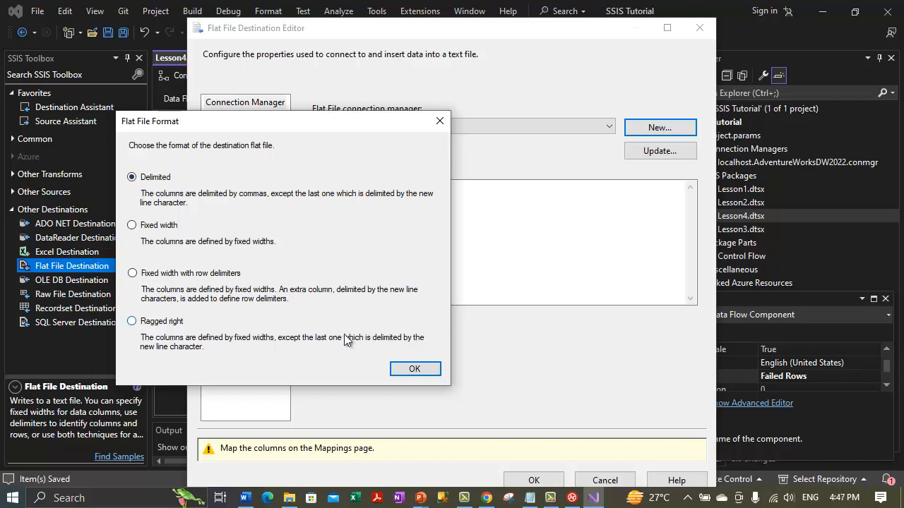
click(415, 368)
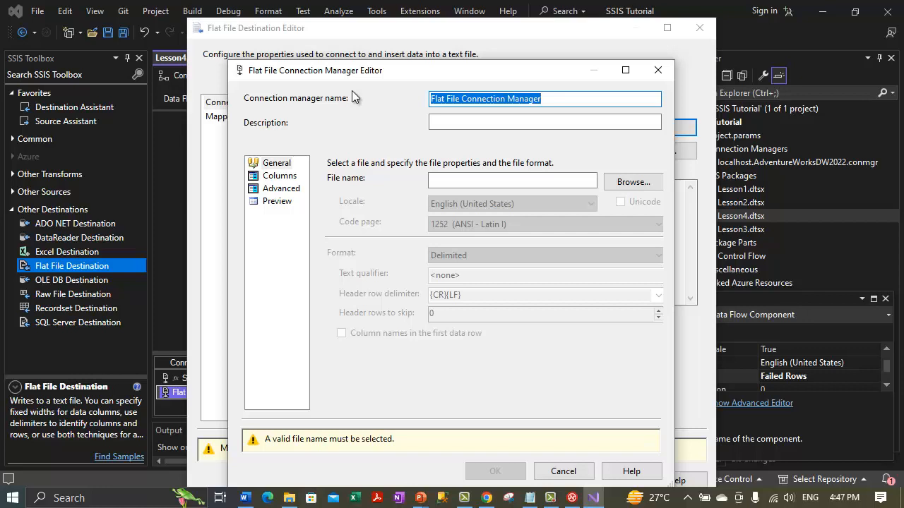
- Name the new flat file connection manager Error Data
click(520, 97)
drag(578, 100, 406, 101)
text(Error Data)
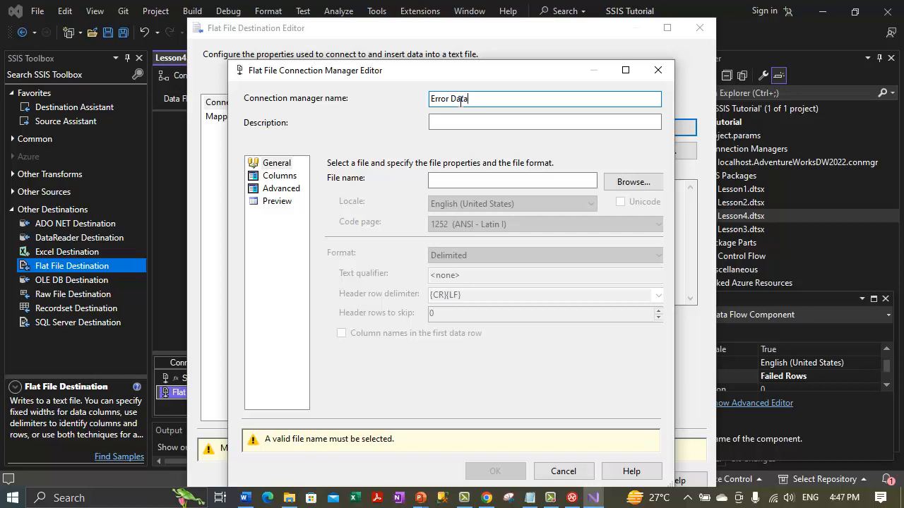
- Browse for the connection's file and create and open a new folder named SSIS Logging on Local Disk (C:)
click(631, 182)
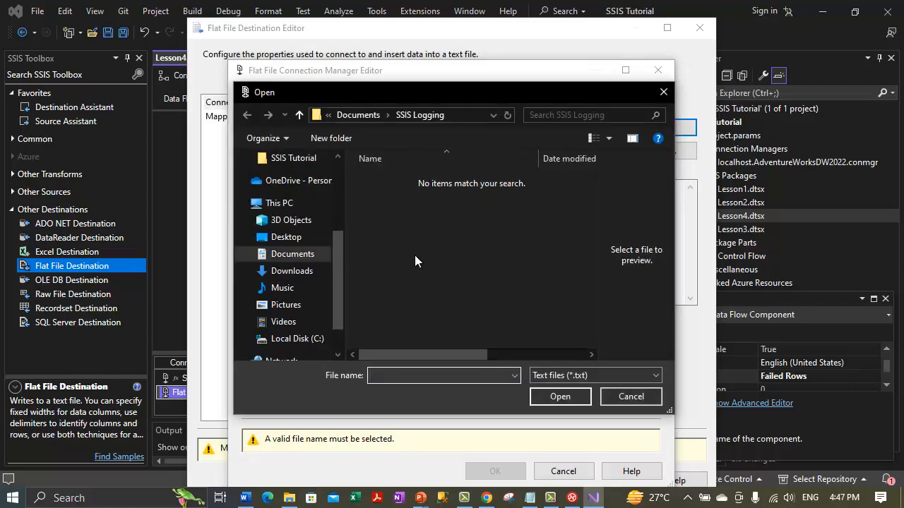
click(286, 340)
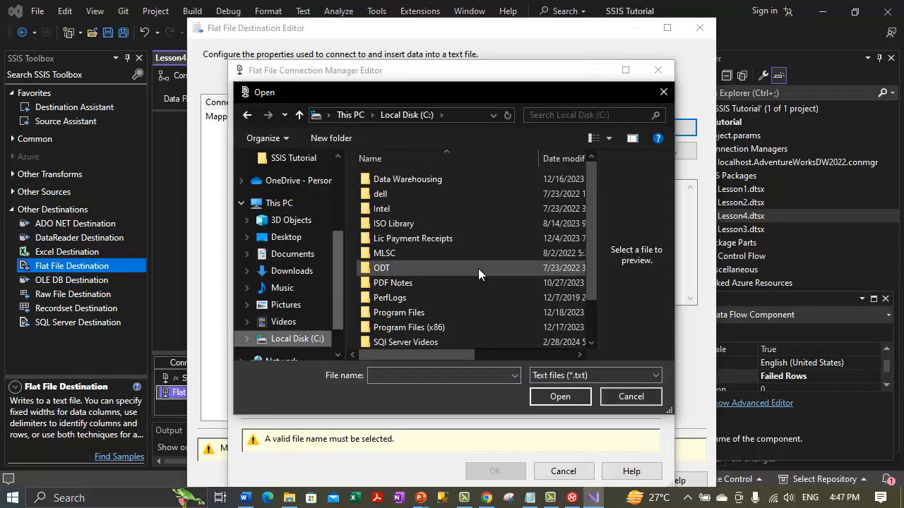
scroll(424, 282, down, 1)
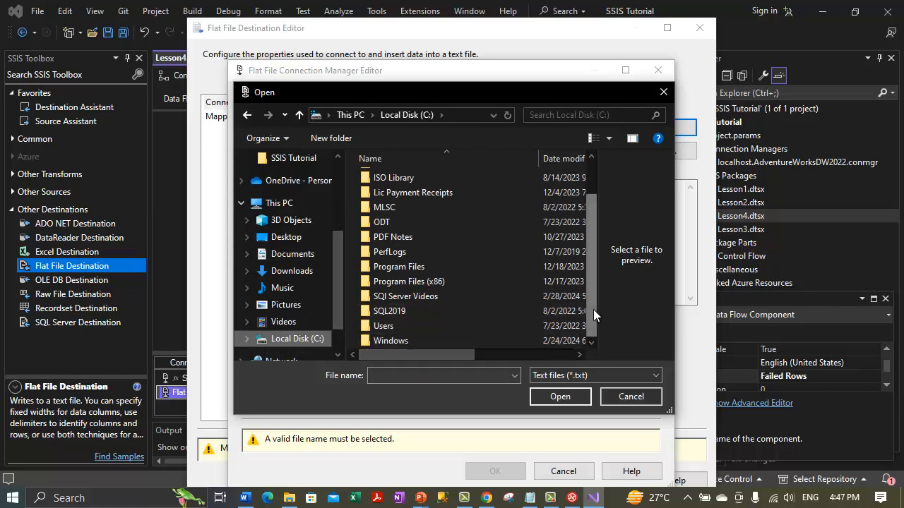
mouse_move(593, 309)
mouse_down()
mouse_move(594, 251)
mouse_move(581, 315)
mouse_up()
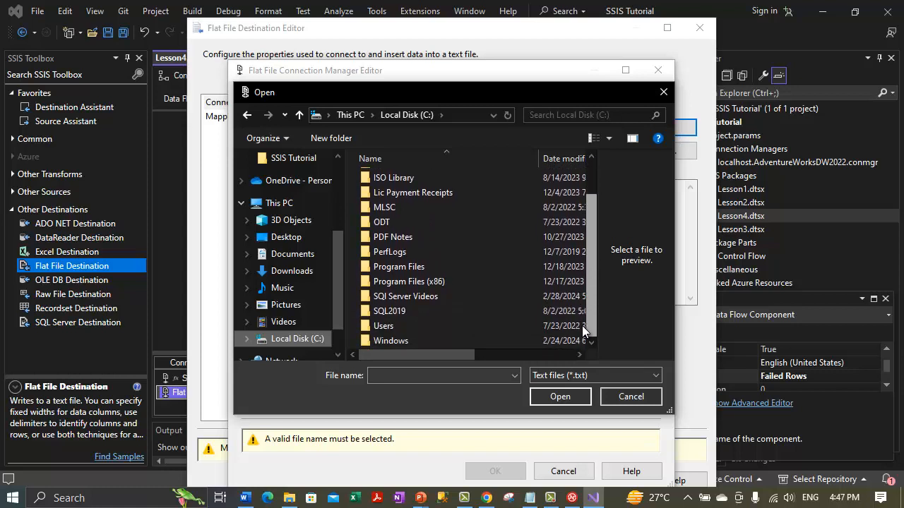
click(321, 139)
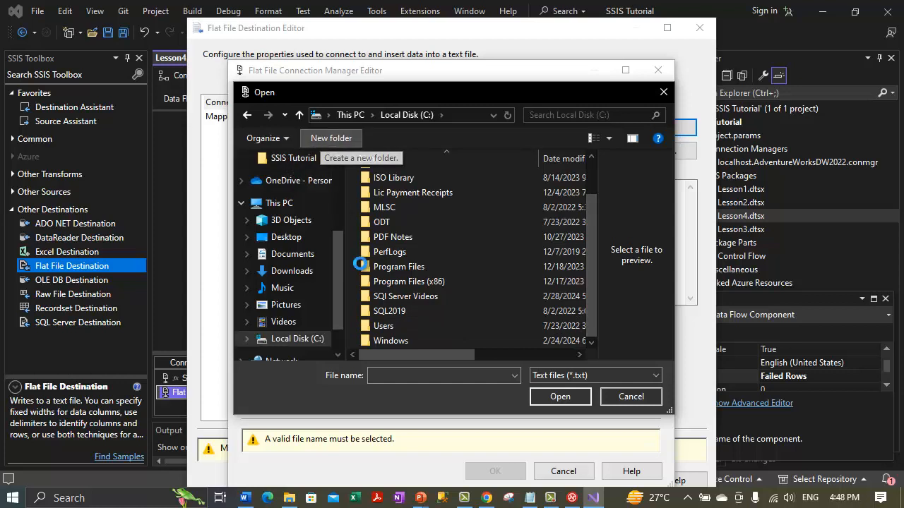
text(SSI)
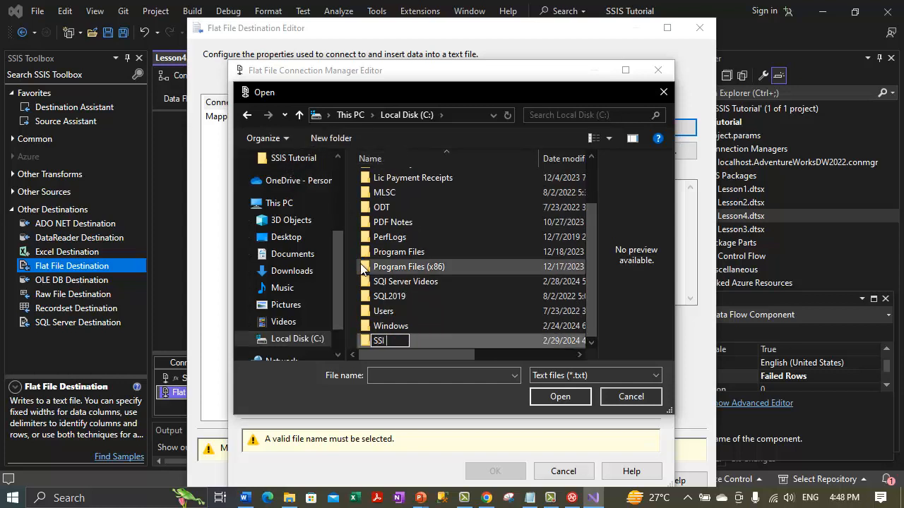
text(S Logging)
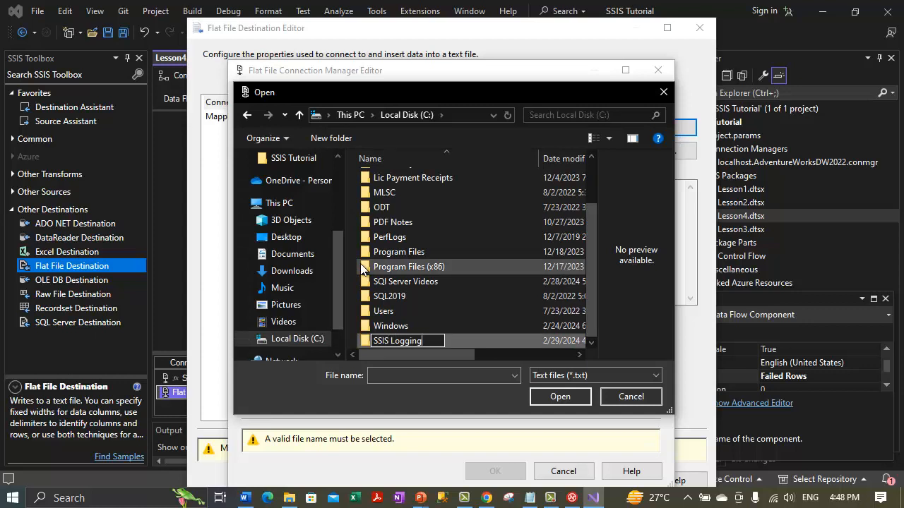
key(Return)
key(Return)
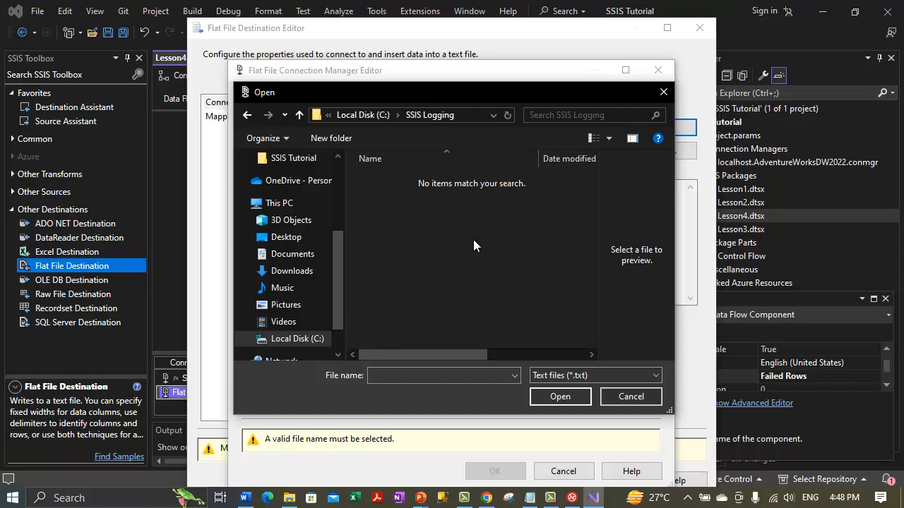
- Set the connection's file to a text file named ErrorOutput in the SSIS Logging folder
click(399, 375)
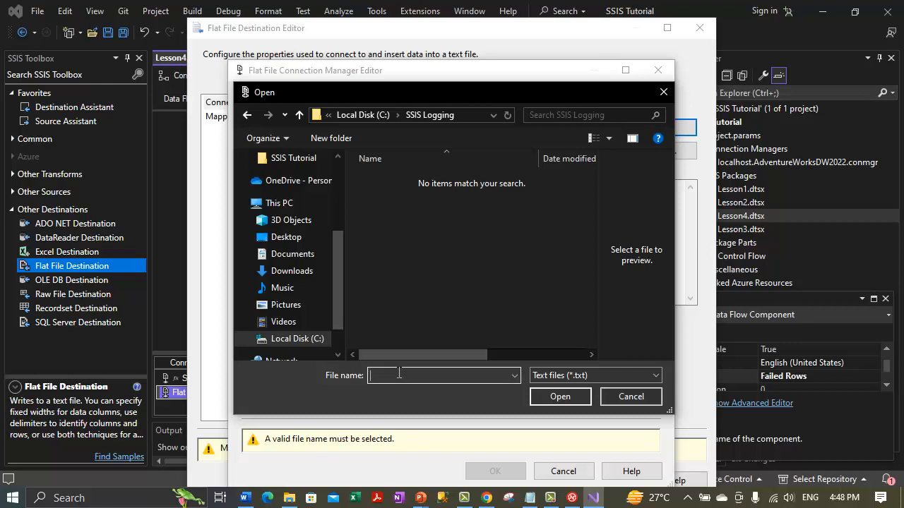
text(ErrorOutput)
click(564, 373)
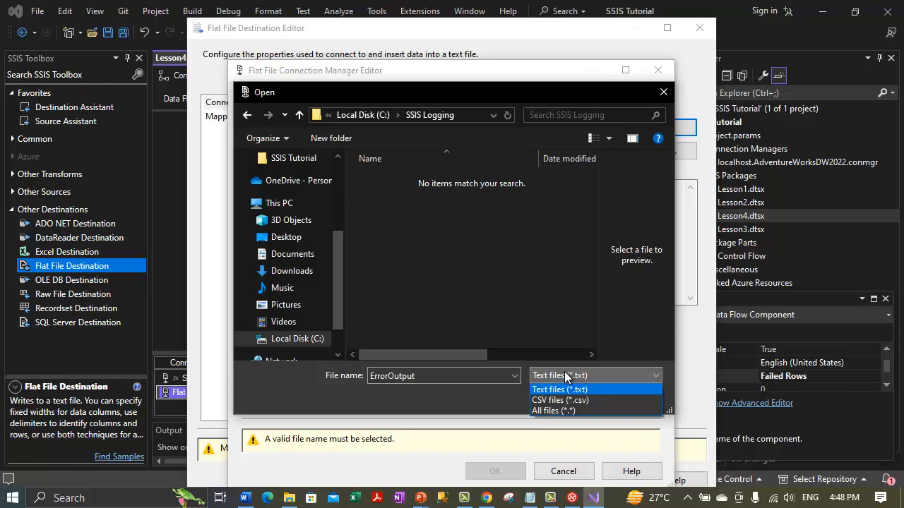
click(575, 375)
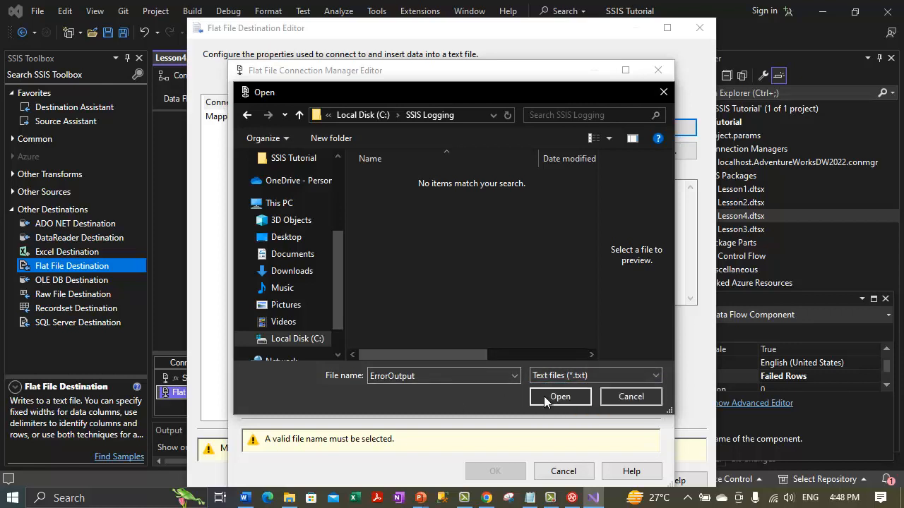
click(566, 398)
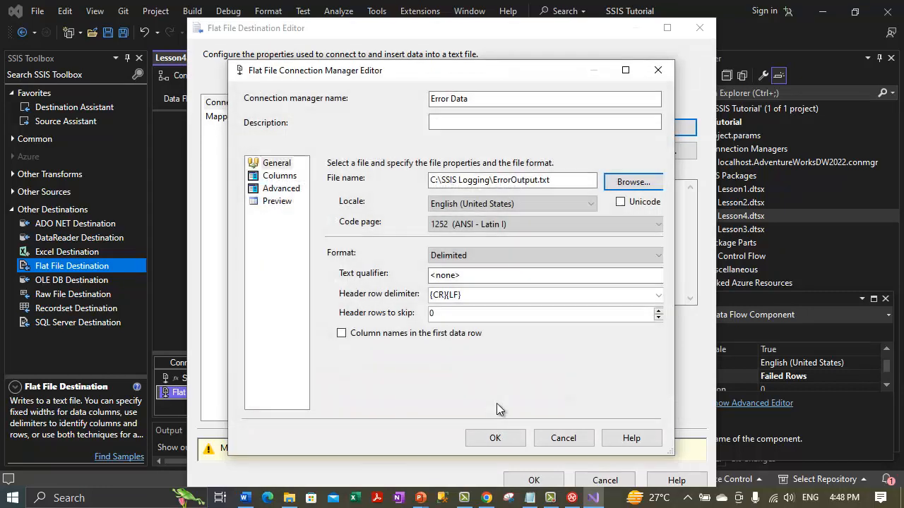
drag(555, 182, 464, 185)
click(549, 183)
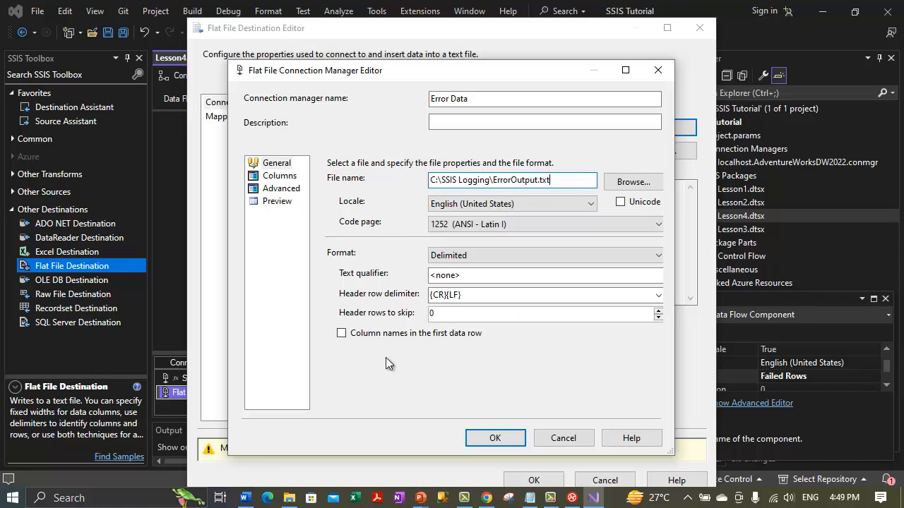
drag(375, 72, 344, 83)
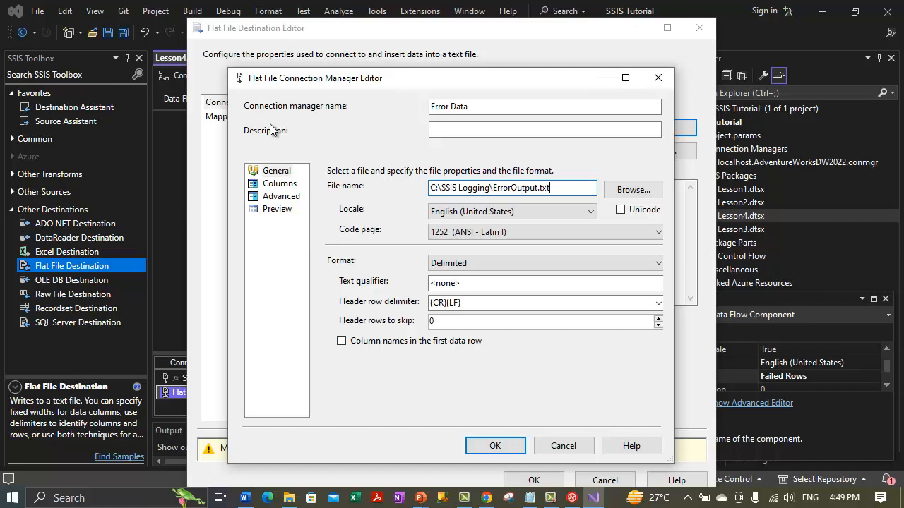
- Examine the row and column delimiters and all preview columns of the Error Data connection
click(279, 184)
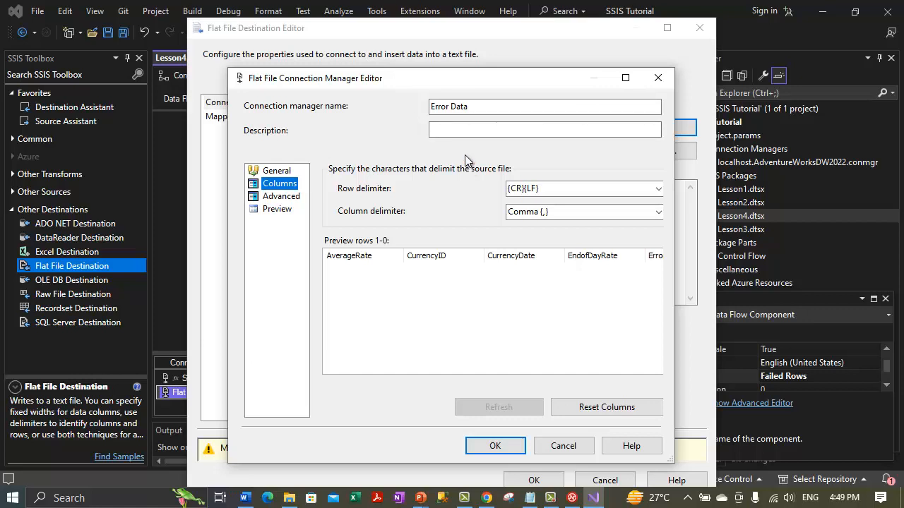
click(537, 329)
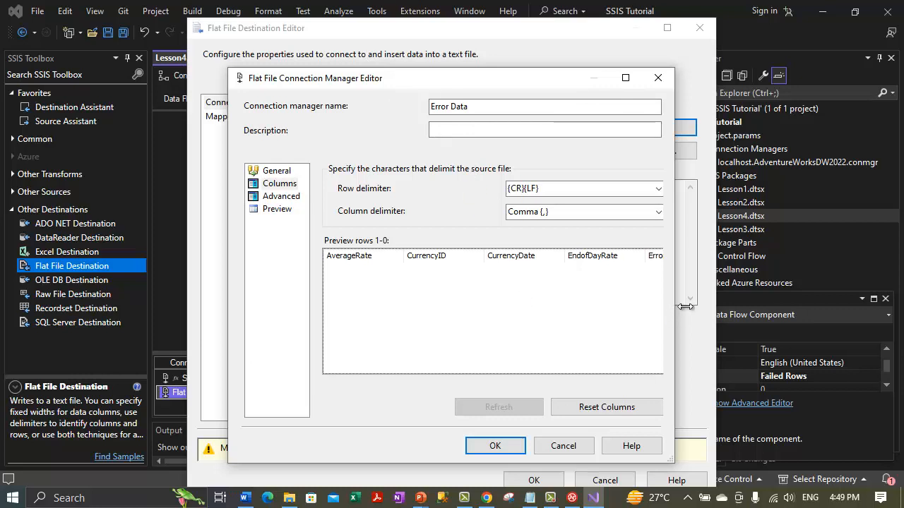
drag(675, 308, 816, 292)
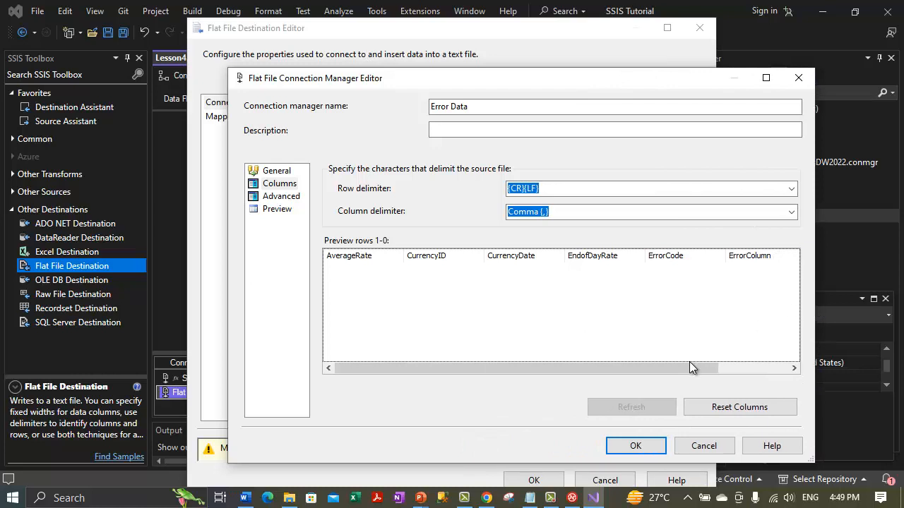
drag(689, 367, 772, 365)
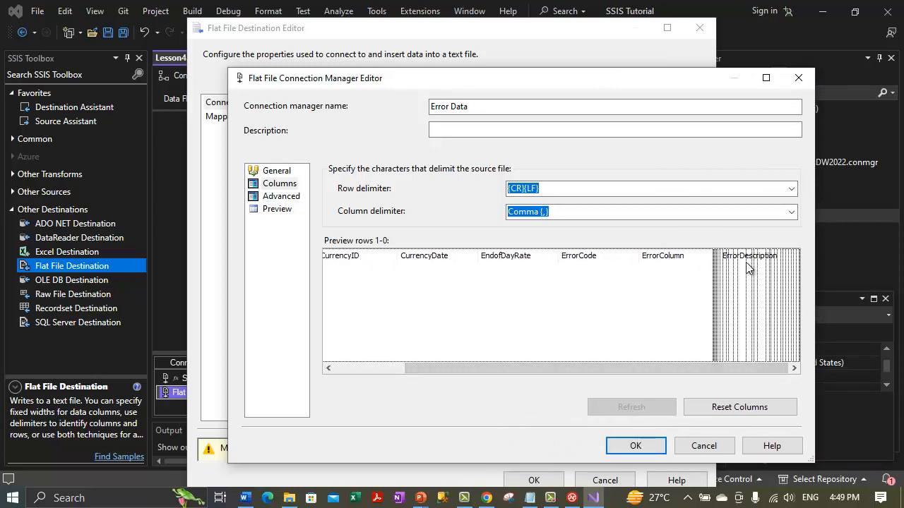
drag(618, 369, 441, 367)
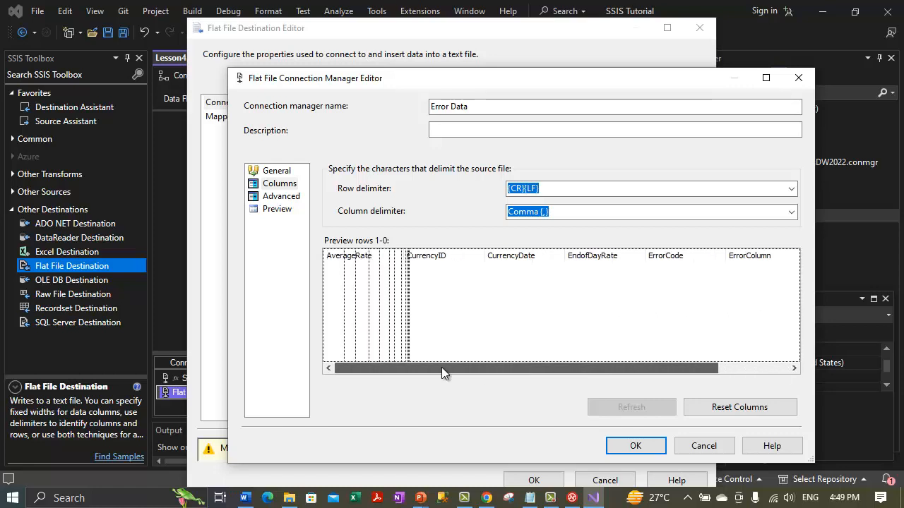
drag(573, 365, 413, 366)
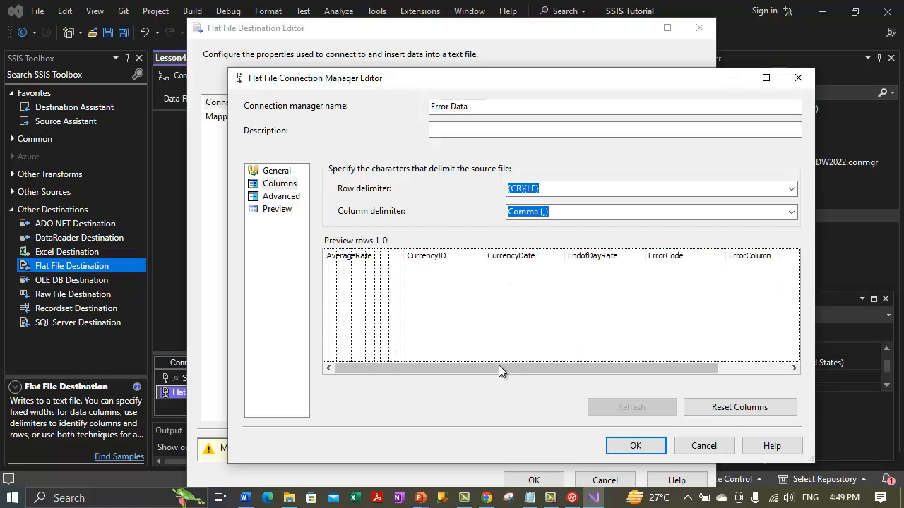
drag(499, 365, 567, 365)
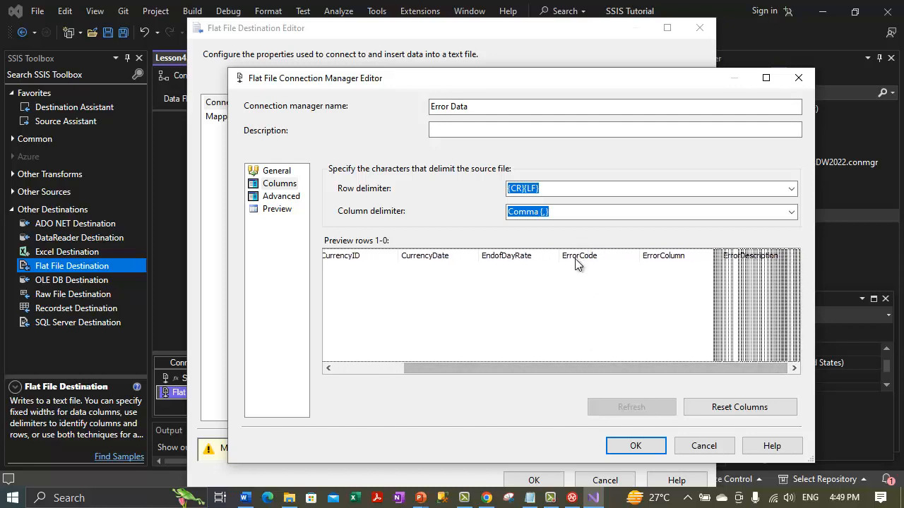
drag(511, 366, 616, 359)
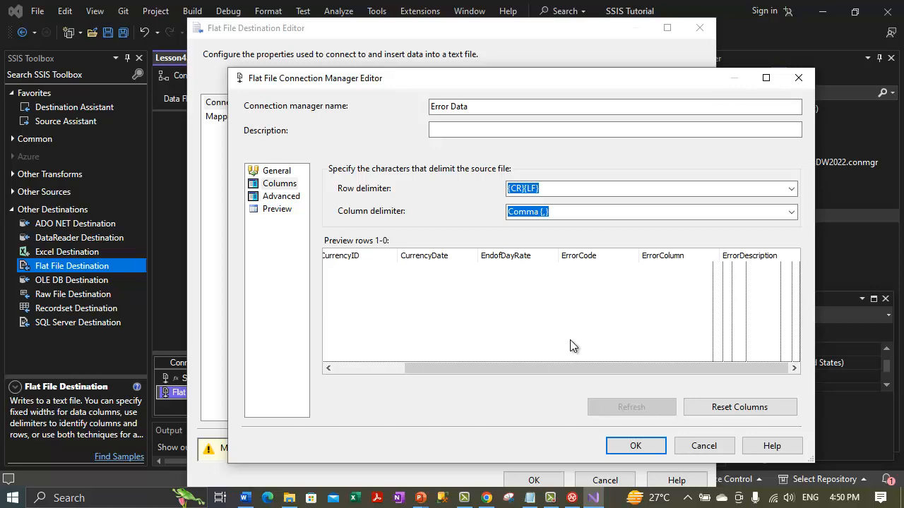
- Accept the Error Data connection manager and turn off overwriting data in the file for the destination
click(634, 447)
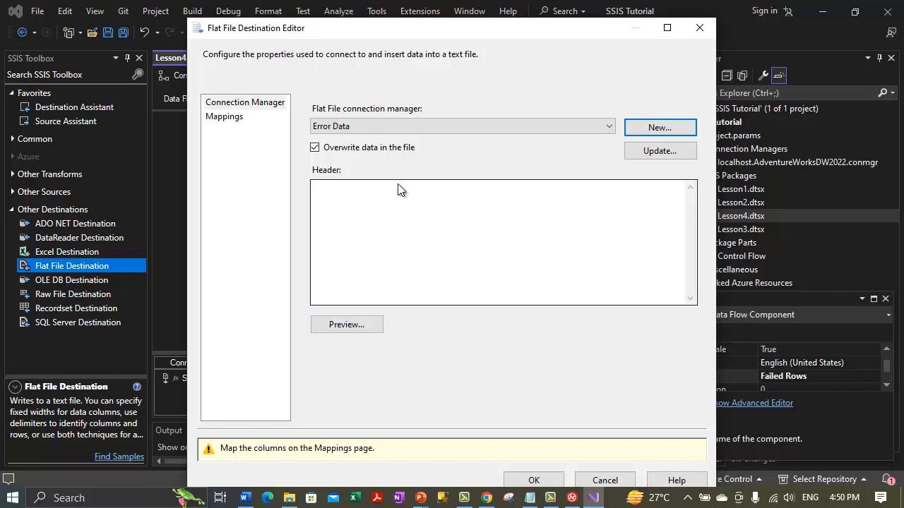
click(315, 148)
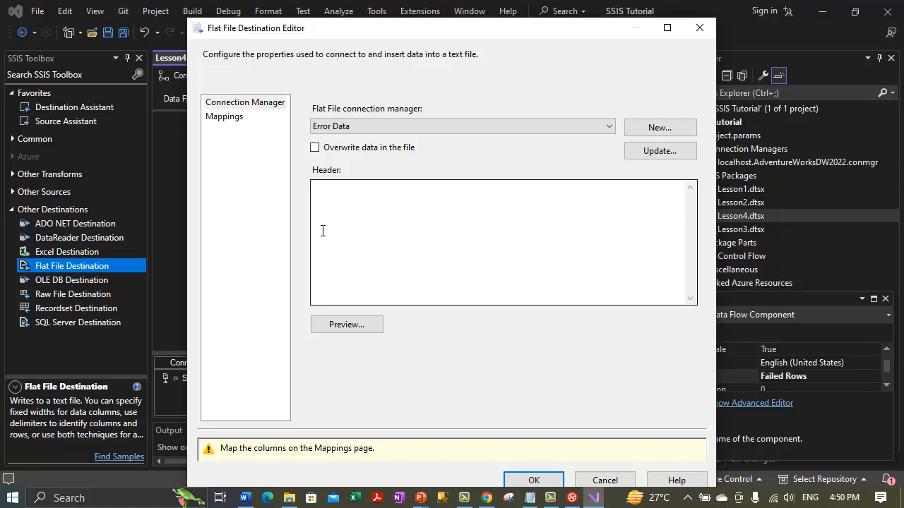
- Review the destination's column mappings, comparing the available input columns with the destination columns through ErrorDescription
click(235, 117)
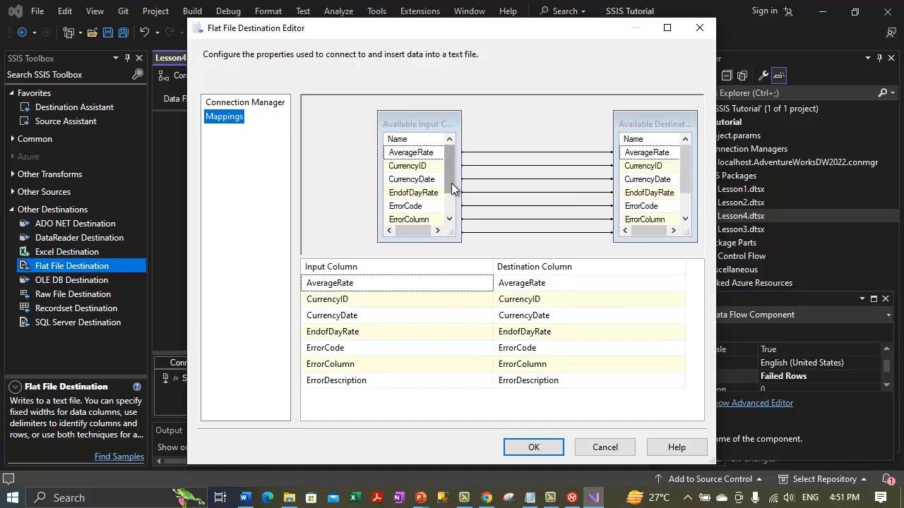
drag(451, 182, 448, 161)
mouse_move(683, 168)
mouse_down()
mouse_move(684, 206)
mouse_move(681, 163)
mouse_up()
drag(450, 180, 447, 208)
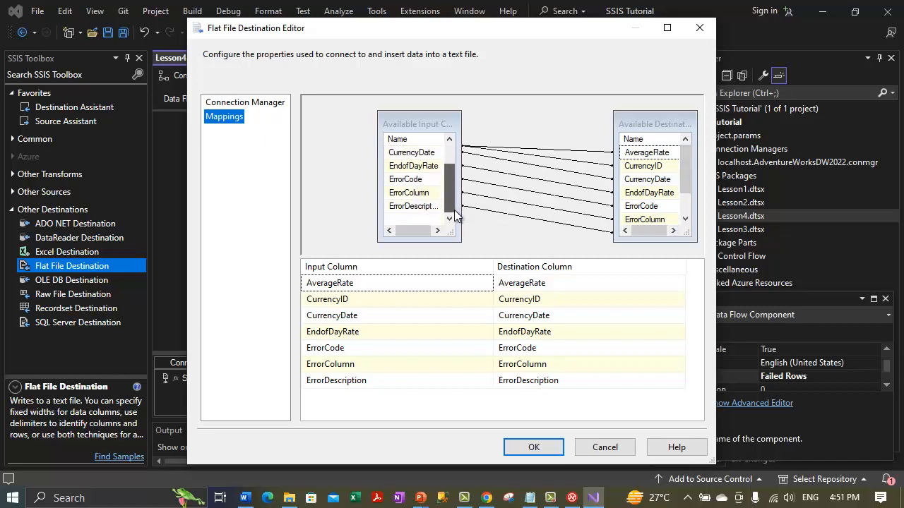
drag(682, 181, 688, 208)
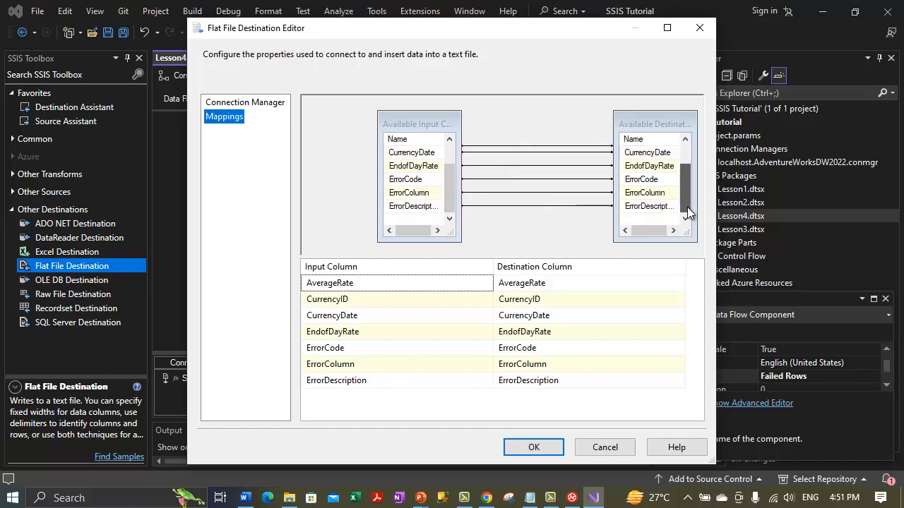
drag(687, 207, 682, 171)
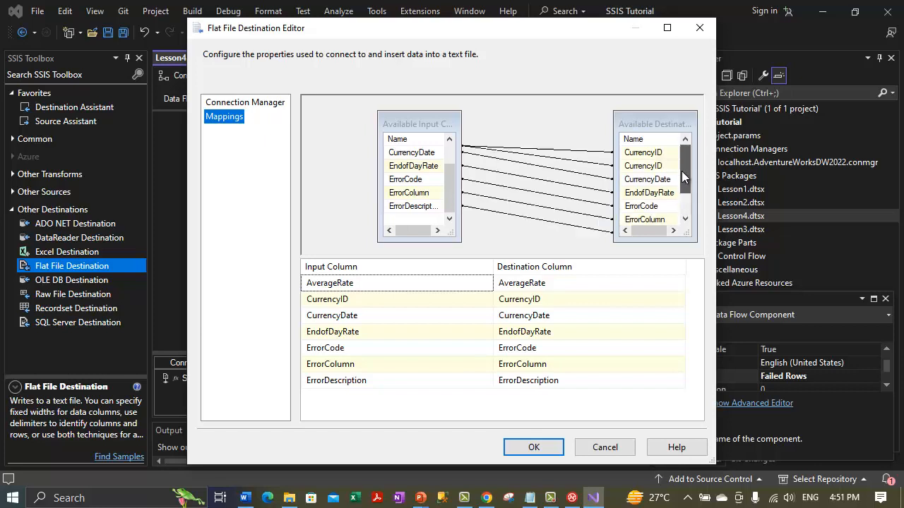
drag(448, 178, 452, 141)
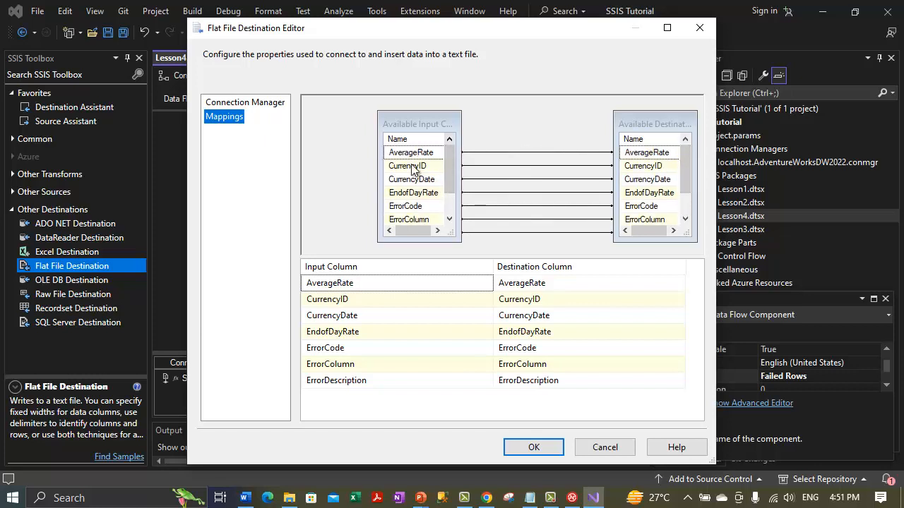
mouse_move(413, 169)
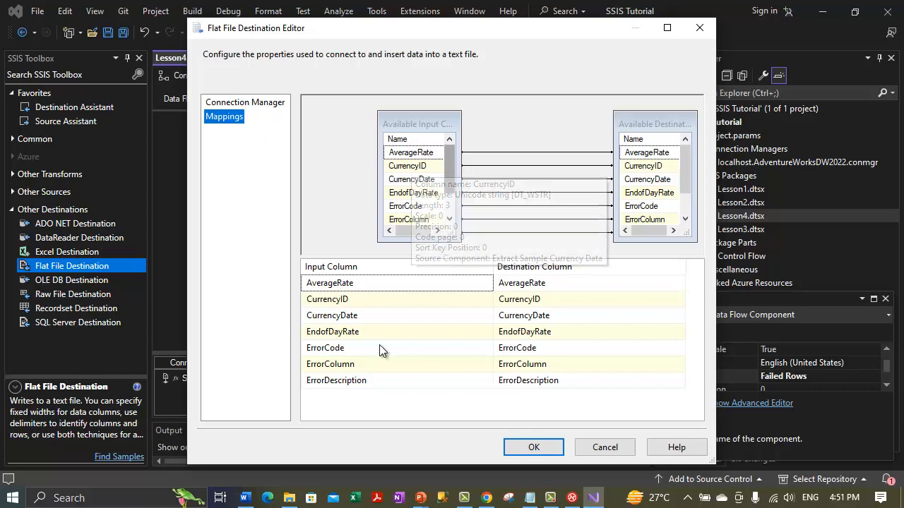
mouse_move(374, 320)
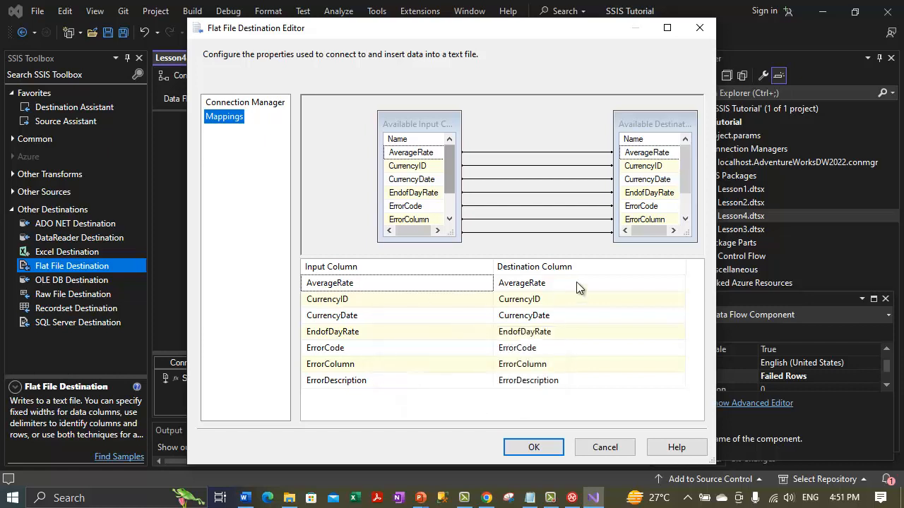
- Check the input-to-destination column mappings, accept the Failed Rows destination settings, and save the package
mouse_move(558, 381)
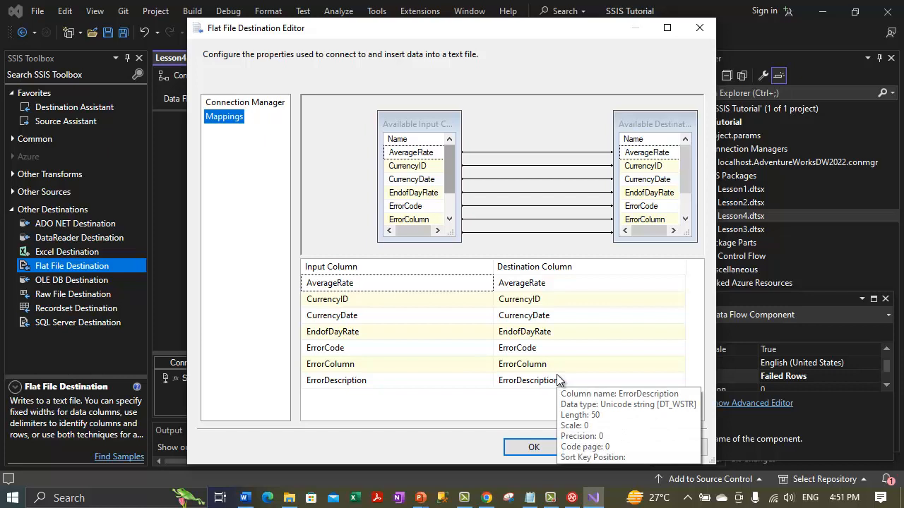
click(575, 282)
click(553, 299)
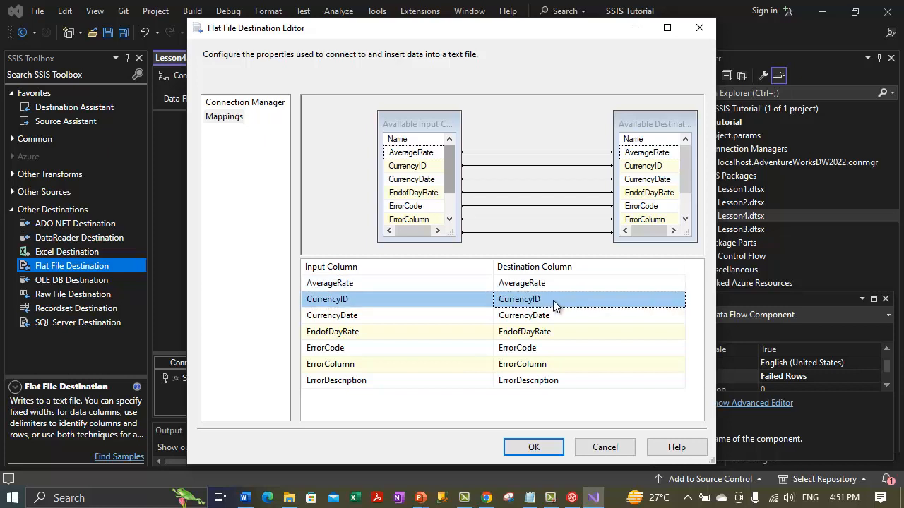
click(397, 346)
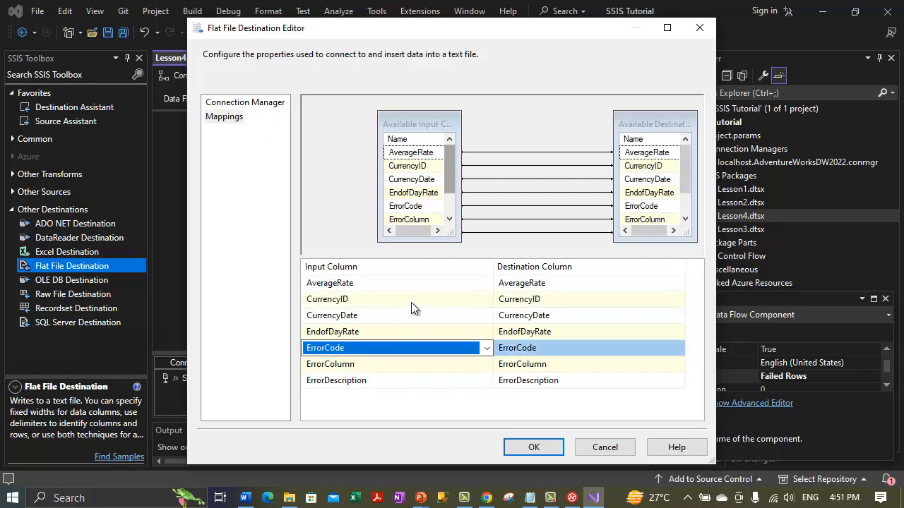
click(467, 297)
click(548, 284)
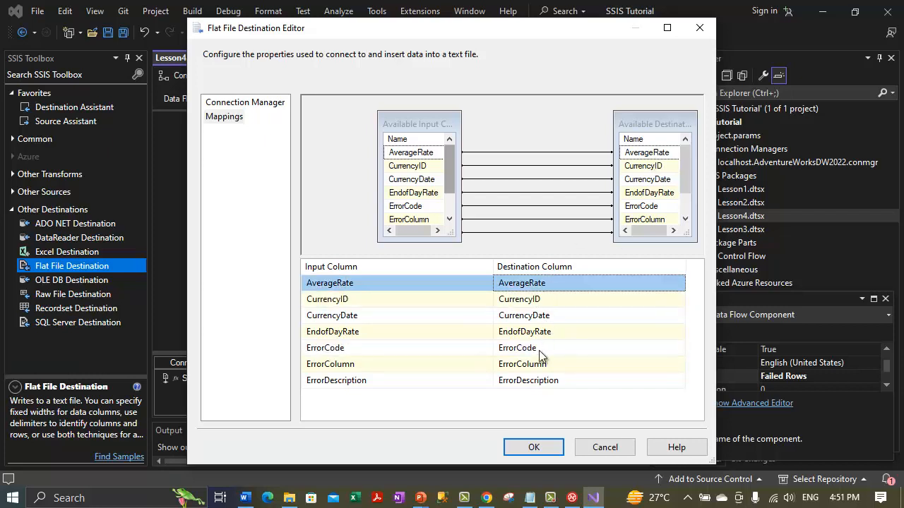
click(518, 451)
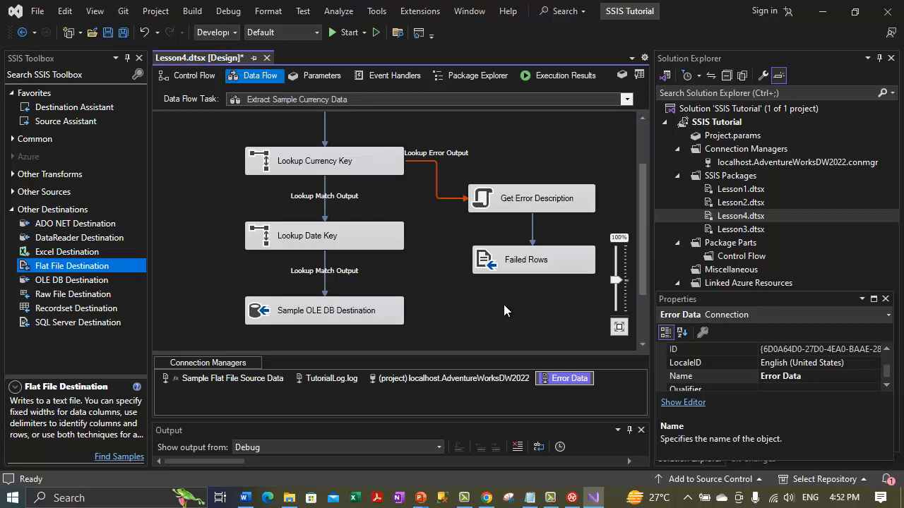
click(108, 32)
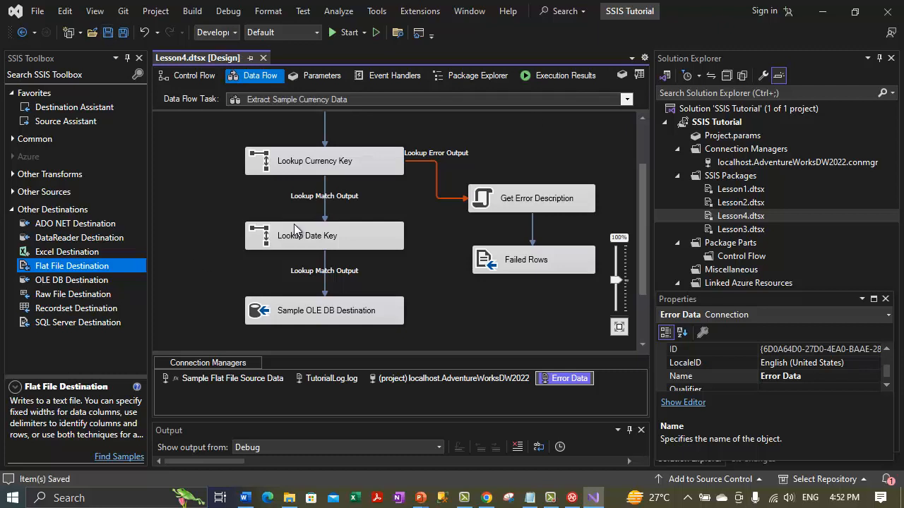
- Switch to the Word notes, highlight the Step 5 heading about testing the Lesson 4 package, and return to Visual Studio
click(244, 498)
drag(172, 329, 558, 333)
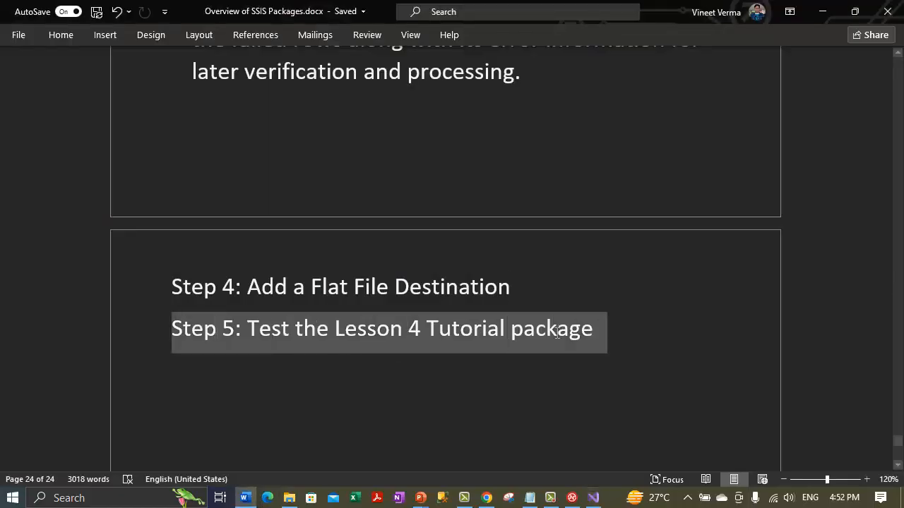
click(592, 498)
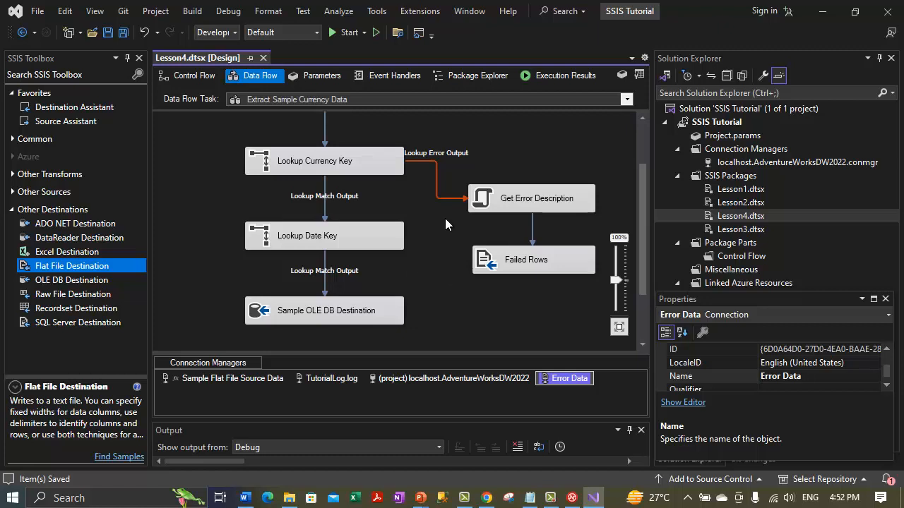
- Trace the error path in the data flow from Lookup Currency Key through Get Error Description to Failed Rows
click(359, 157)
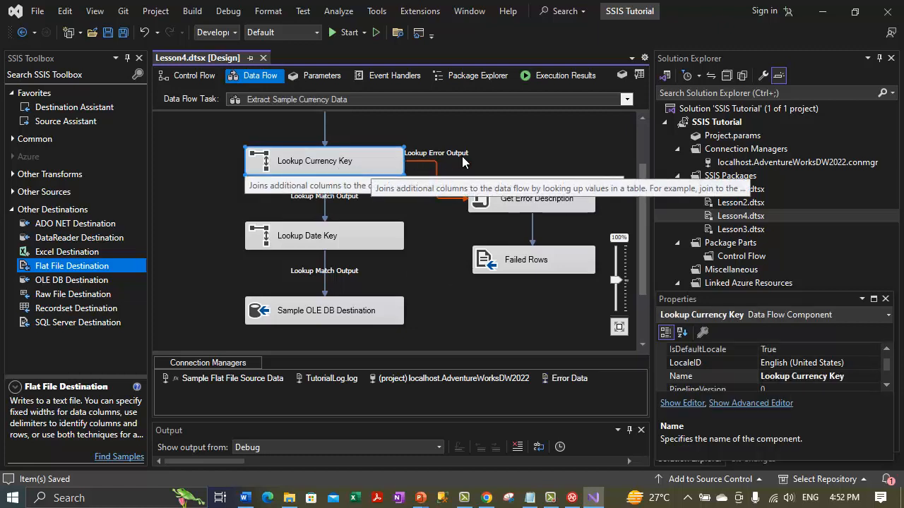
click(518, 208)
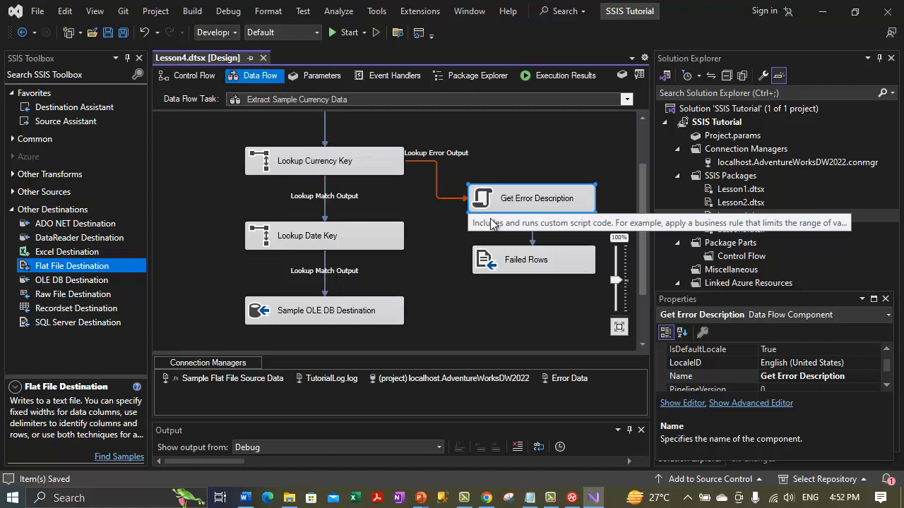
click(331, 168)
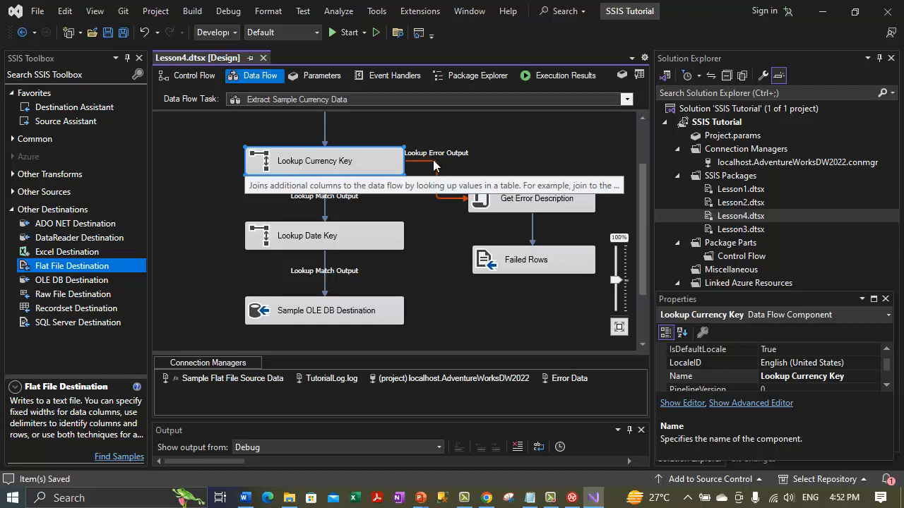
click(522, 204)
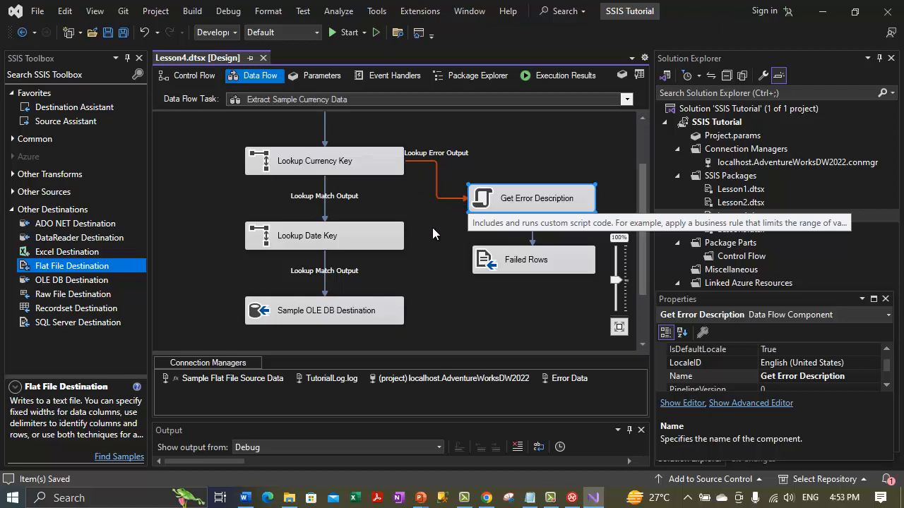
click(522, 262)
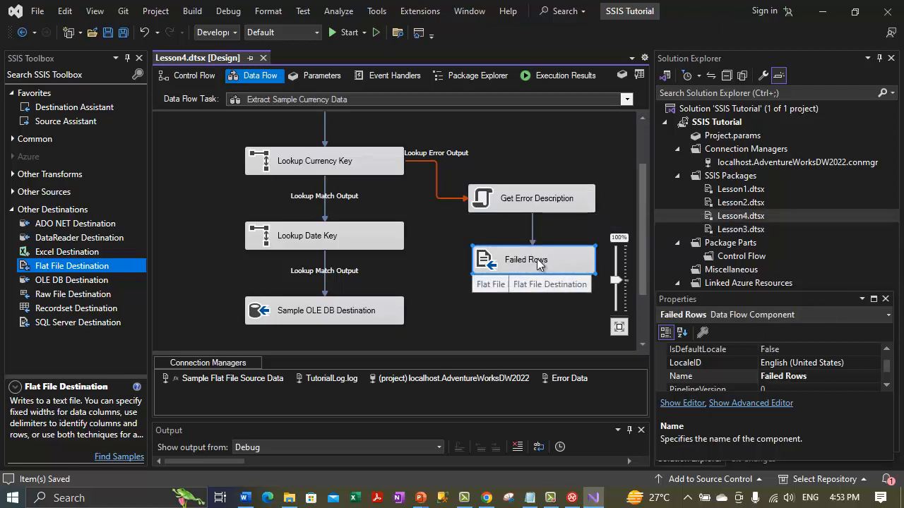
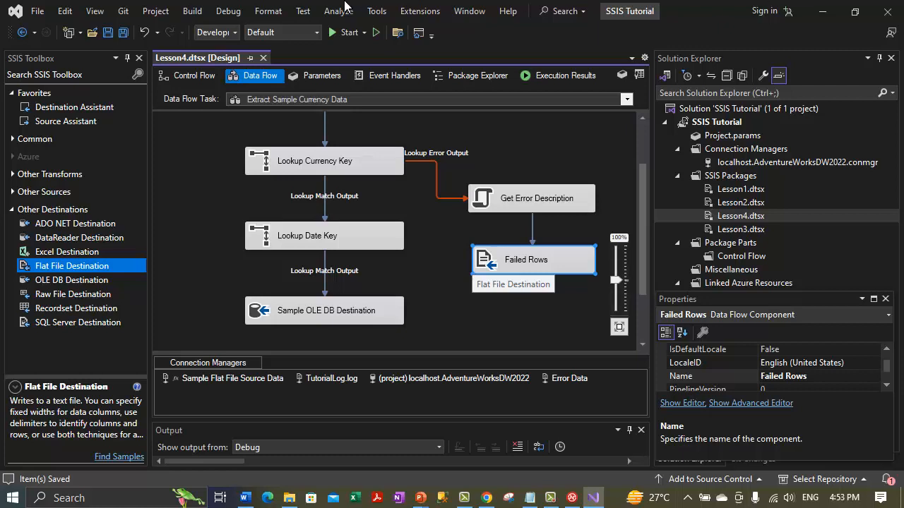
- Run the Lesson4 package in debug mode and stop debugging once execution completes
click(229, 13)
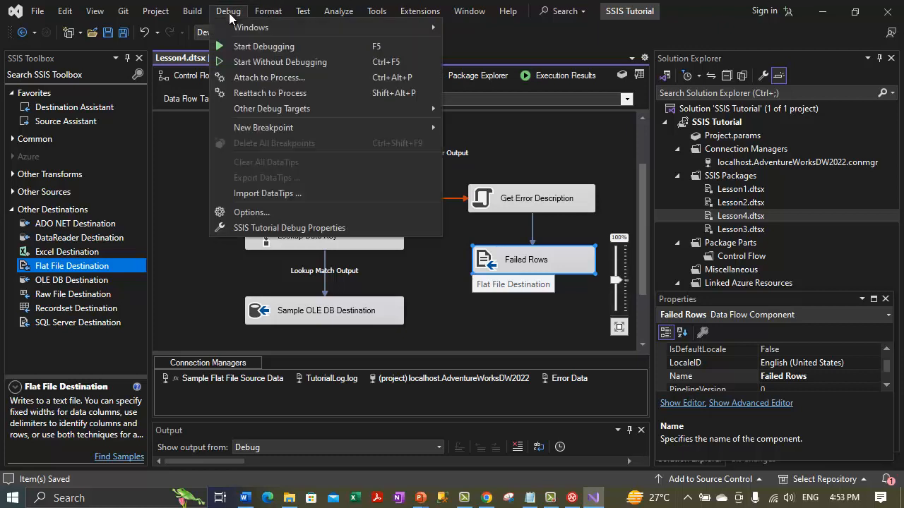
click(259, 48)
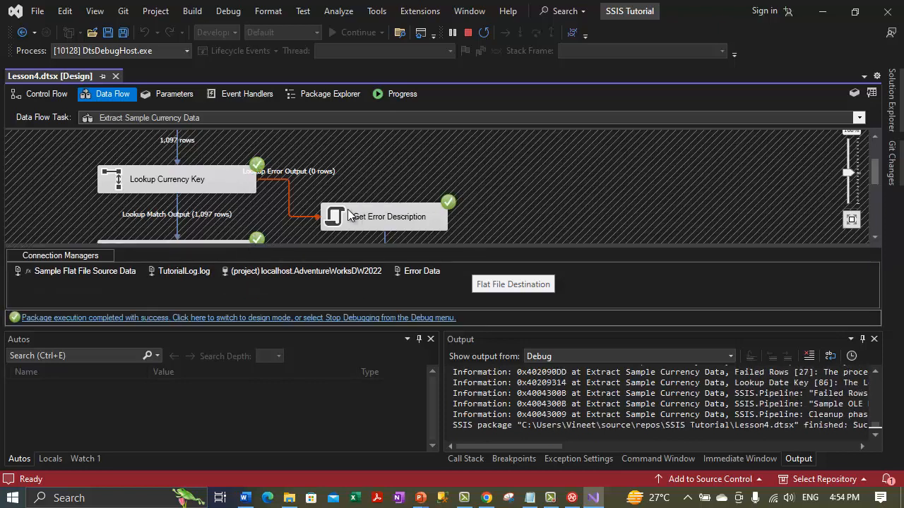
click(238, 12)
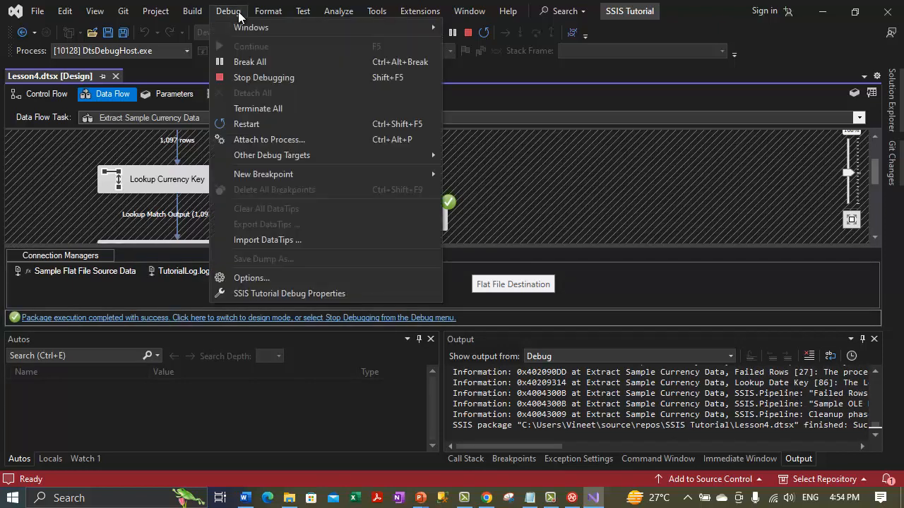
click(253, 79)
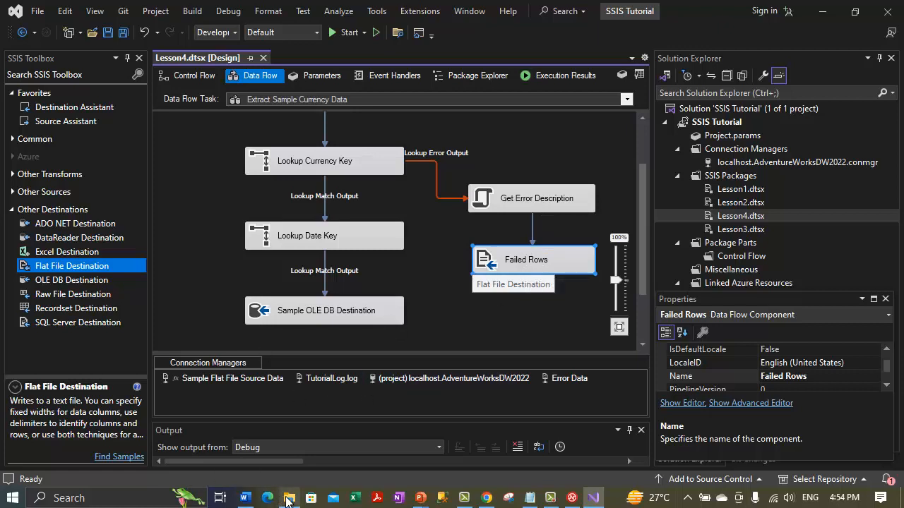
- Switch to File Explorer and open ErrorOutput.txt from the SSIS Logging folder on drive C
mouse_move(288, 500)
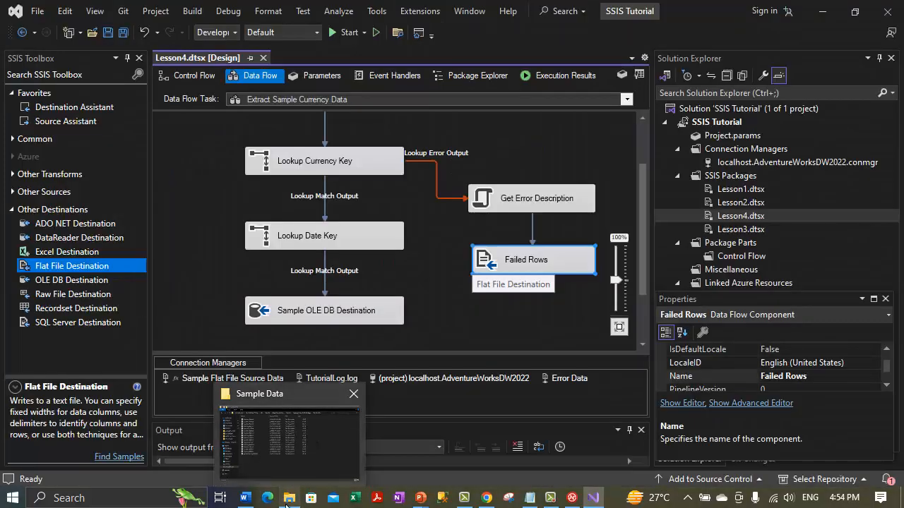
click(286, 505)
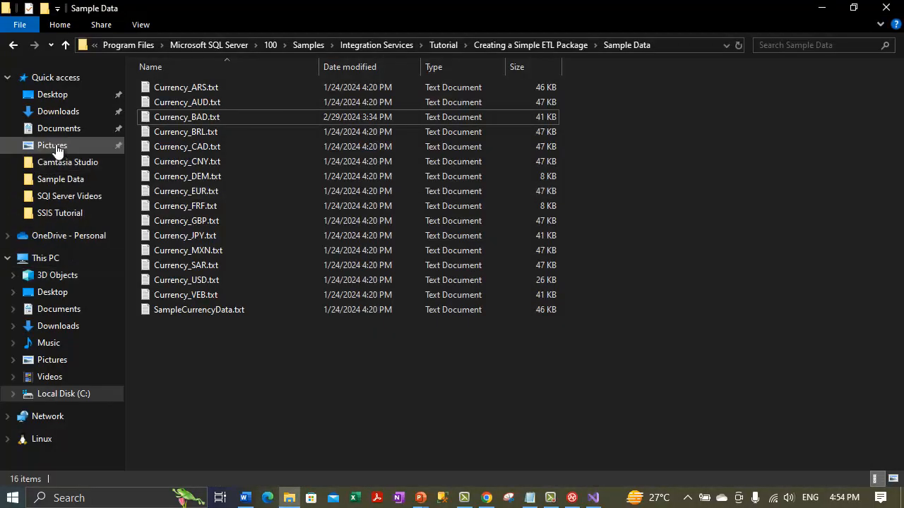
click(61, 394)
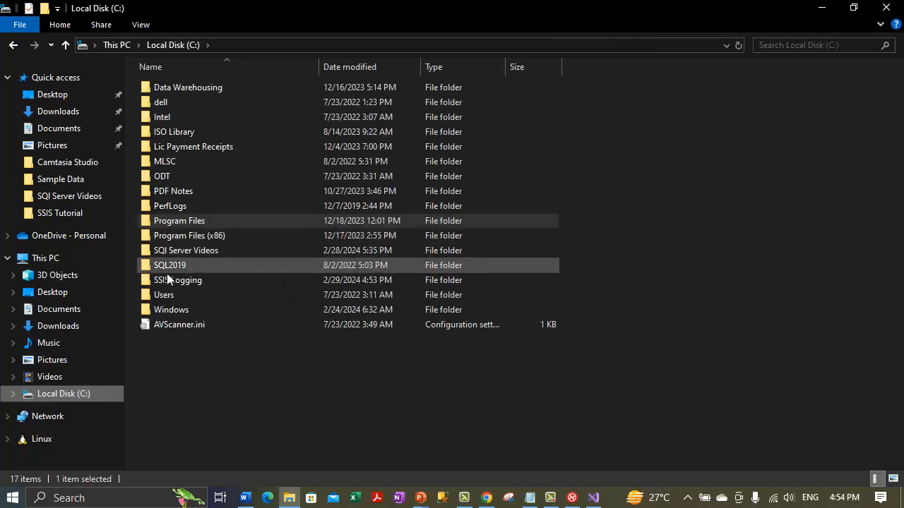
double_click(180, 280)
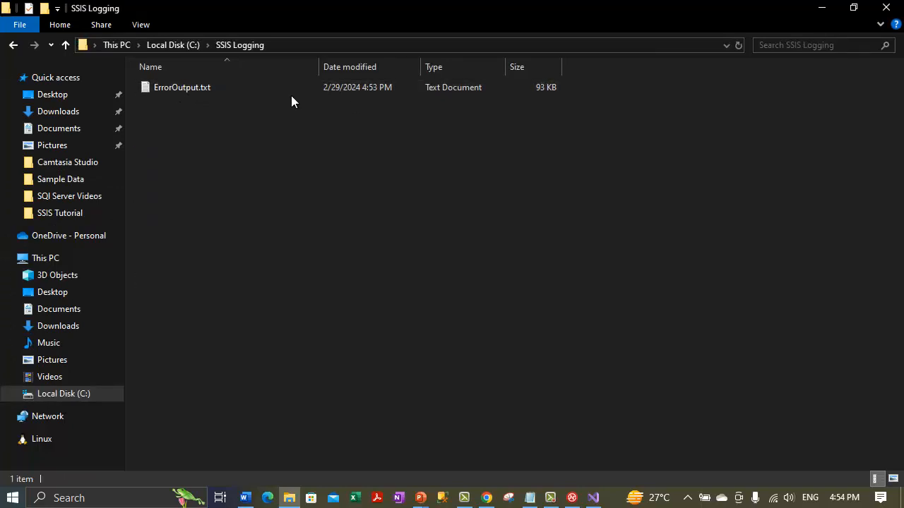
double_click(254, 86)
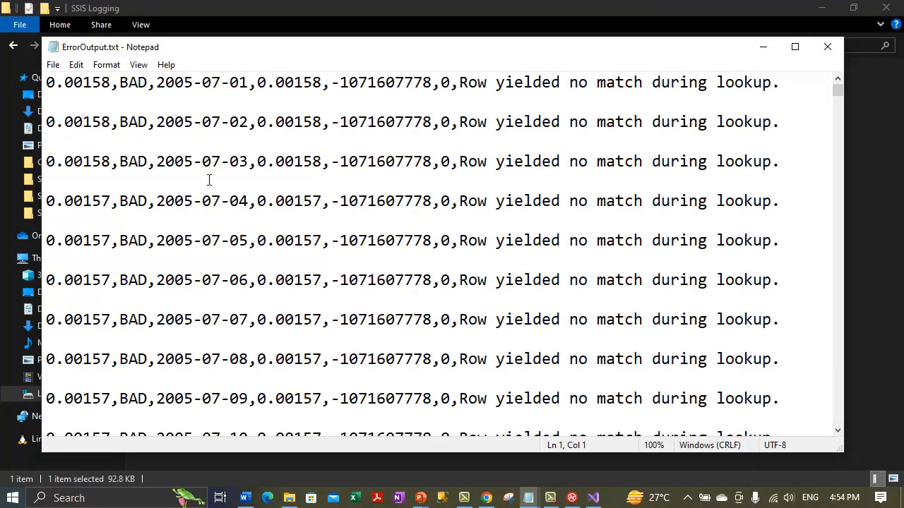
- Examine the currency code and the error description text in the first row of ErrorOutput.txt
drag(92, 82, 150, 82)
click(332, 83)
drag(497, 83, 801, 85)
click(492, 106)
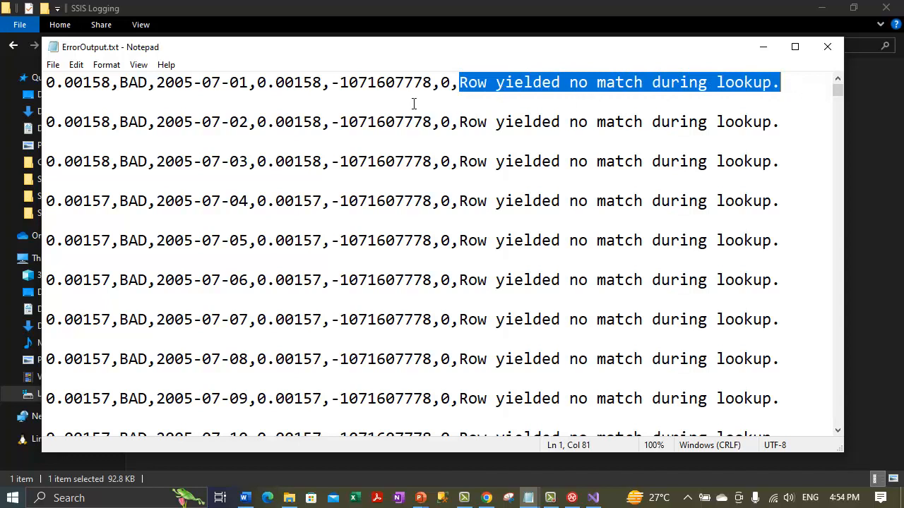
click(460, 106)
drag(476, 84, 765, 83)
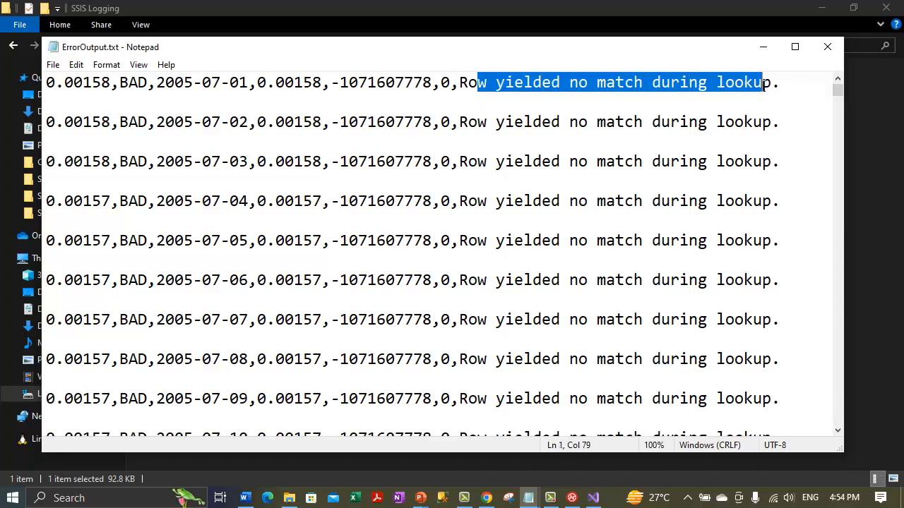
click(651, 144)
- Browse the error rows to the end of the file, examine the 2008-06-29 row's description, and return to the beginning
scroll(535, 182, down, 18)
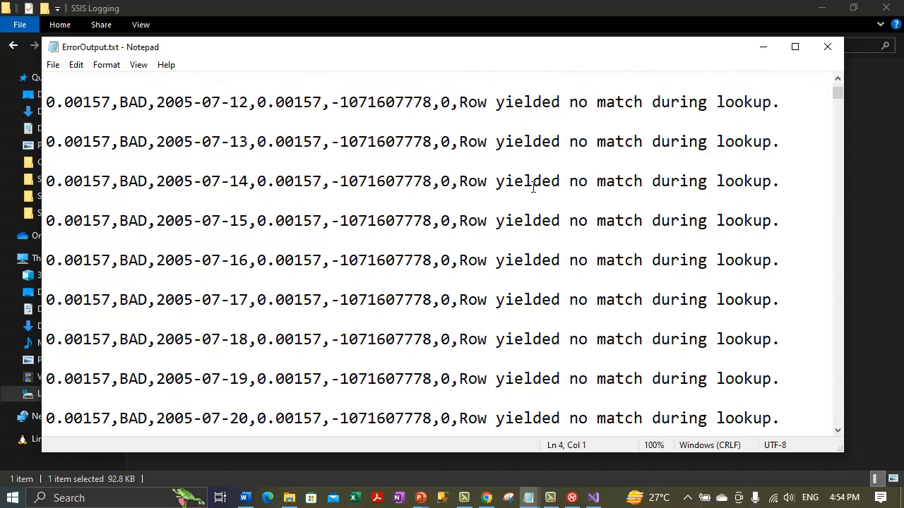
drag(836, 95, 756, 426)
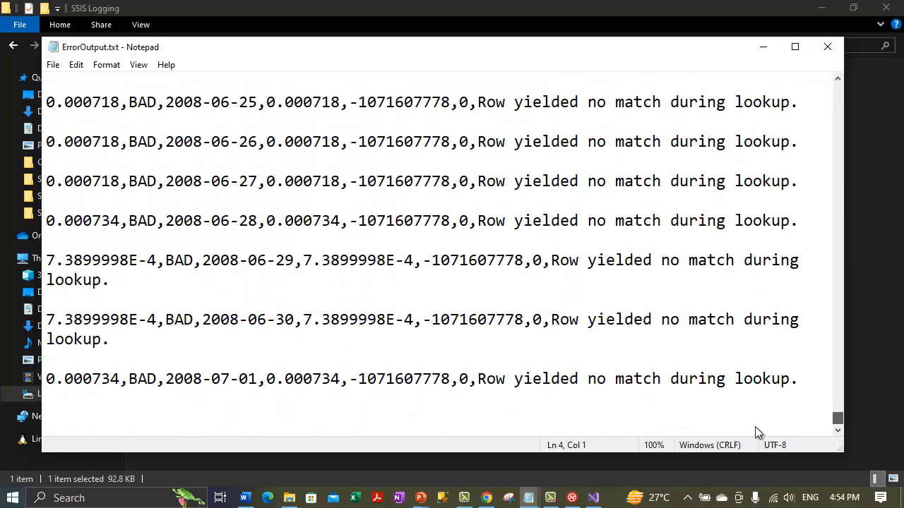
click(549, 260)
key(shift+Home)
key(shift+End)
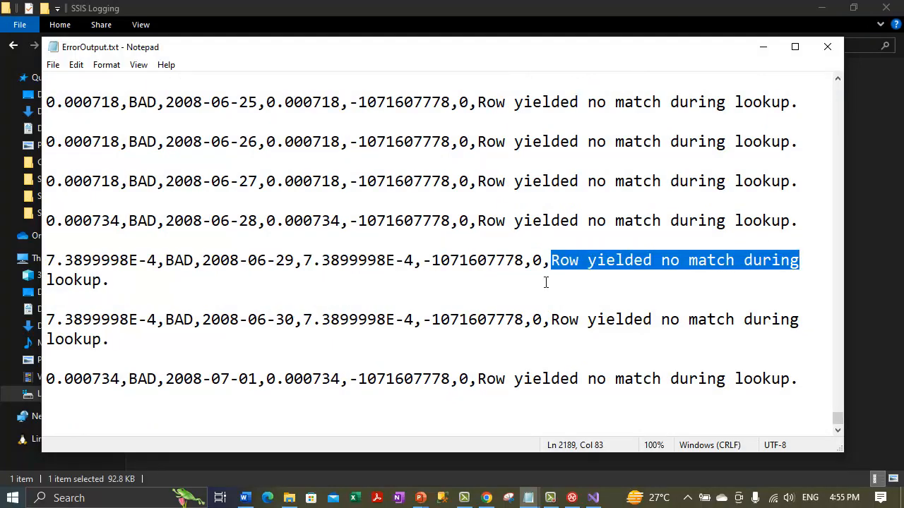
click(481, 295)
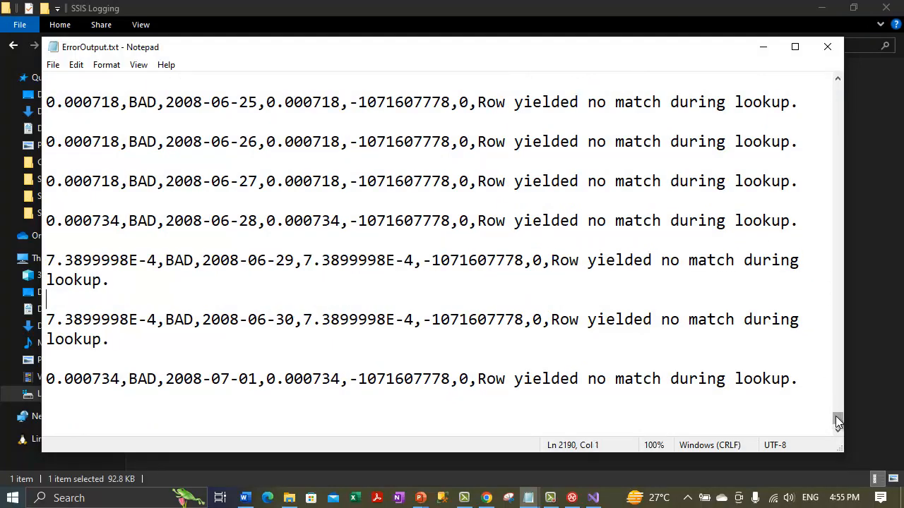
drag(835, 415, 862, 84)
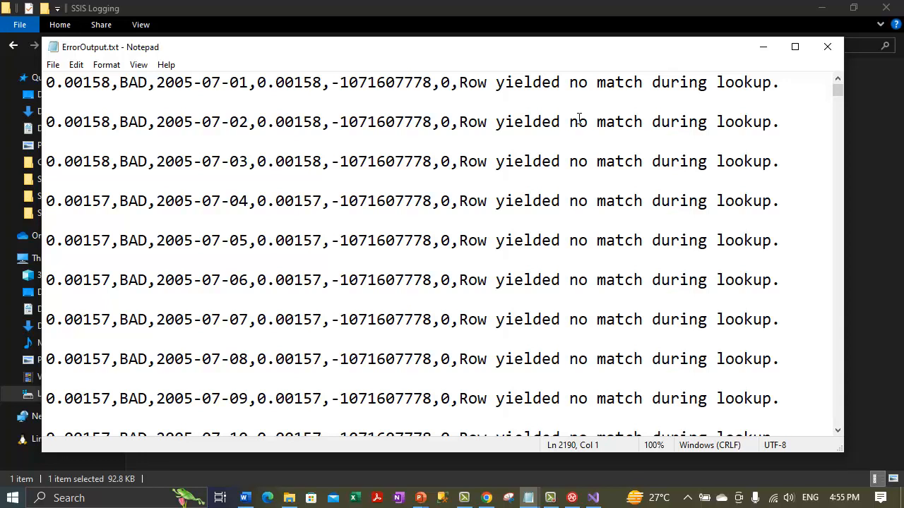
- Examine the error code, error column and error description values in the first row, dated 2005-07-01
double_click(387, 85)
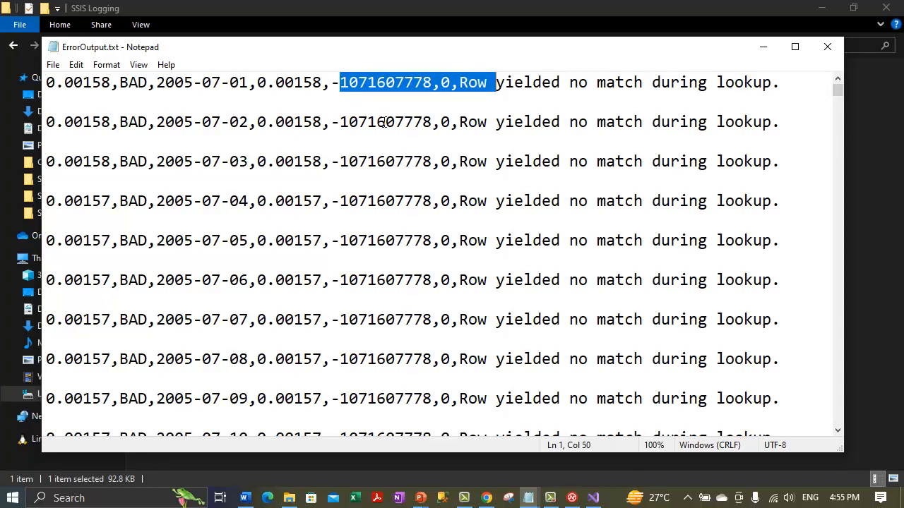
click(349, 85)
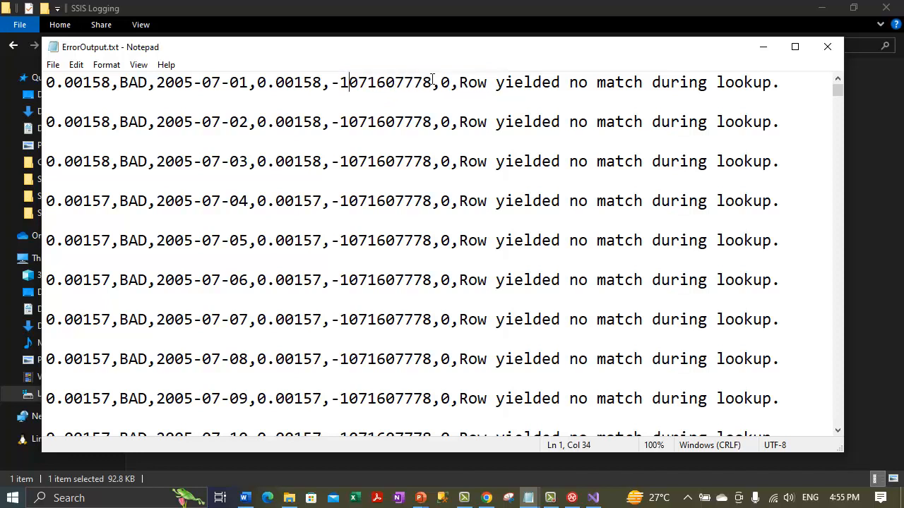
drag(432, 82, 377, 82)
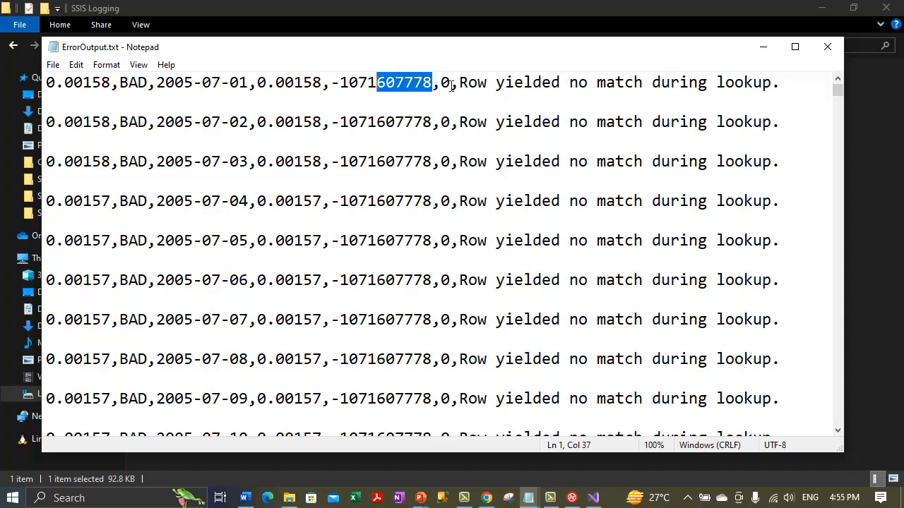
drag(451, 83, 442, 83)
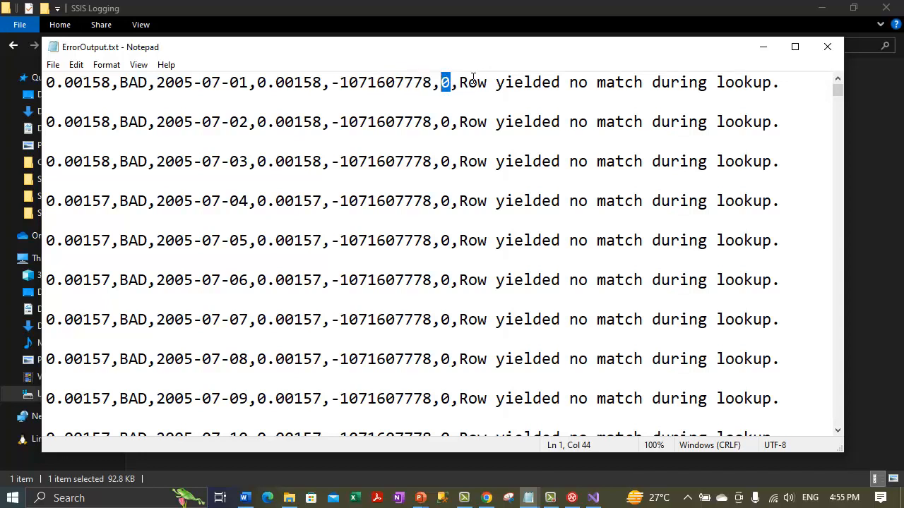
drag(468, 82, 748, 76)
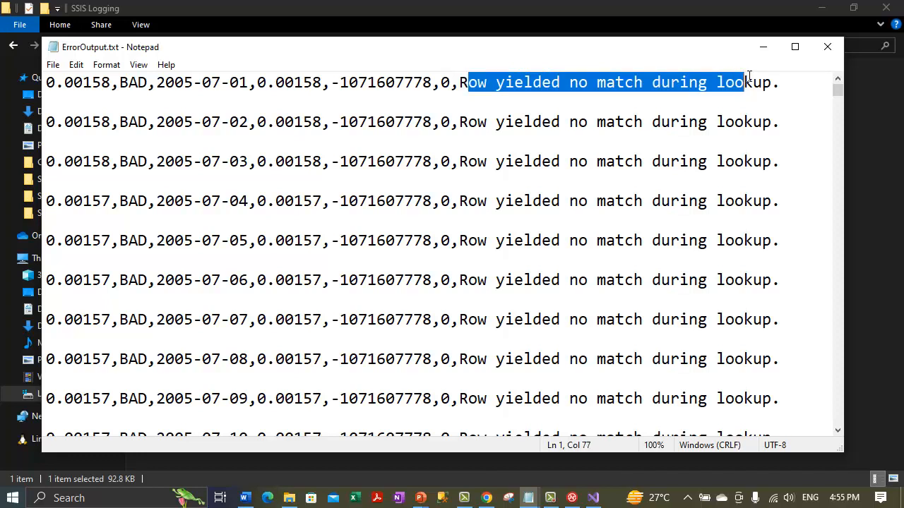
- Examine the error column value just before the description in the first row of ErrorOutput.txt
double_click(444, 82)
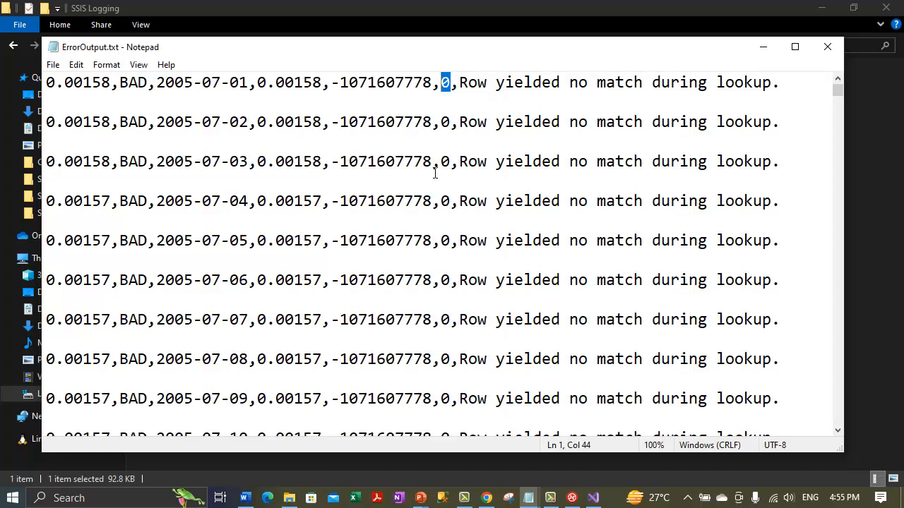
click(377, 160)
drag(457, 88, 442, 83)
click(441, 102)
drag(452, 83, 441, 82)
click(381, 183)
- Close ErrorOutput.txt, return from File Explorer to Visual Studio, and save the Lesson4.dtsx package
click(821, 47)
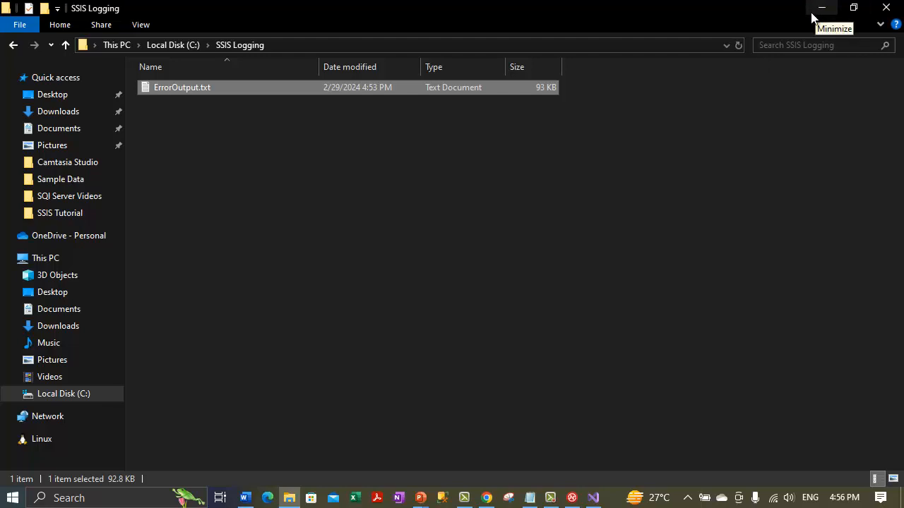
click(535, 198)
click(837, 7)
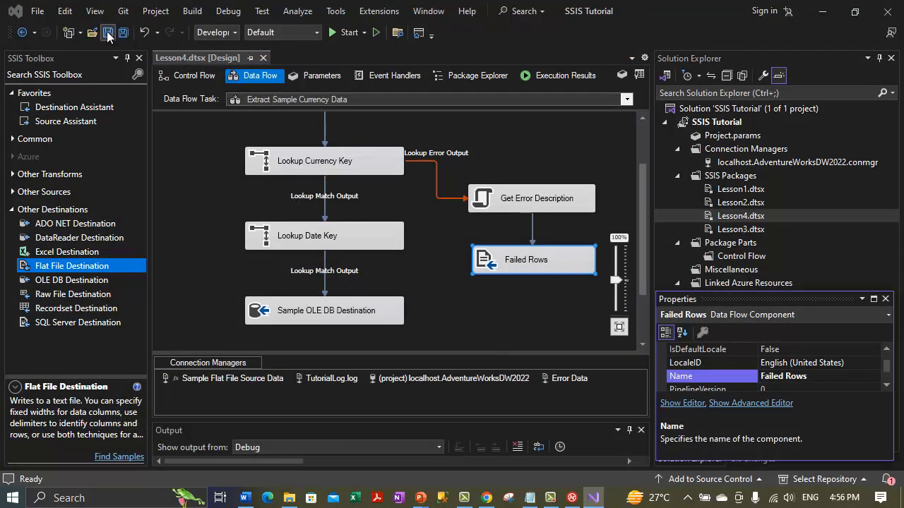
click(107, 31)
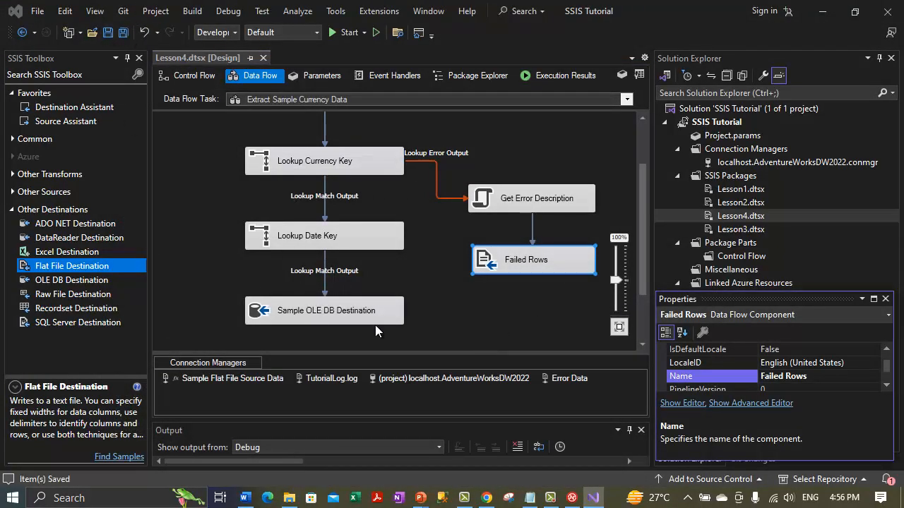
- Bring up the PowerPoint slide show briefly, and switch to Overview of SSIS Packages.docx in Word
mouse_move(425, 504)
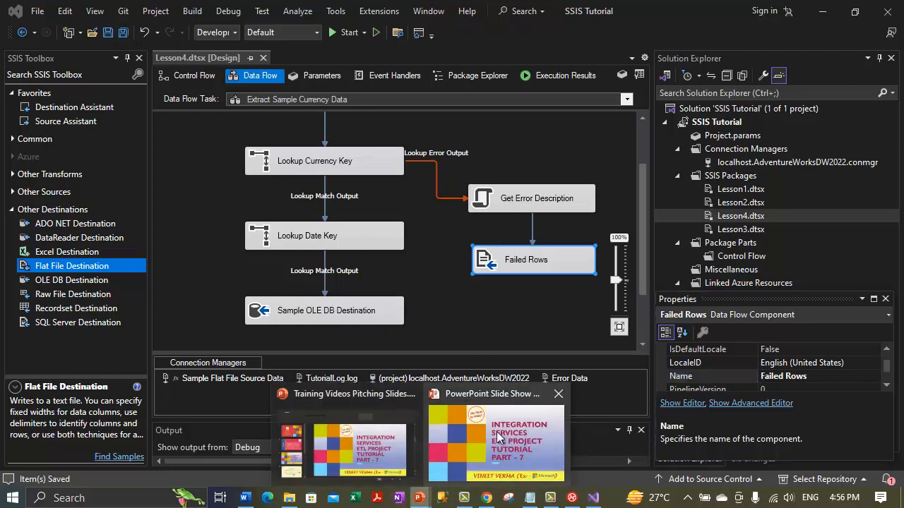
click(503, 404)
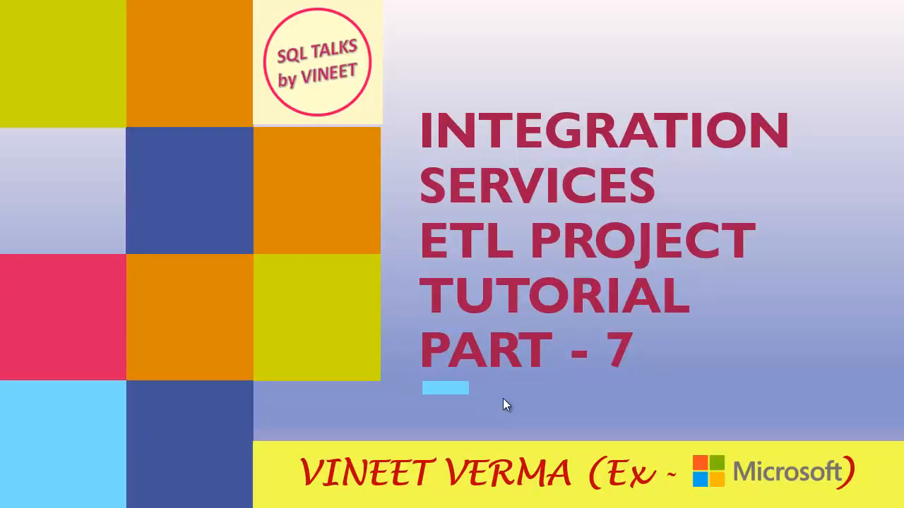
key(alt+Tab)
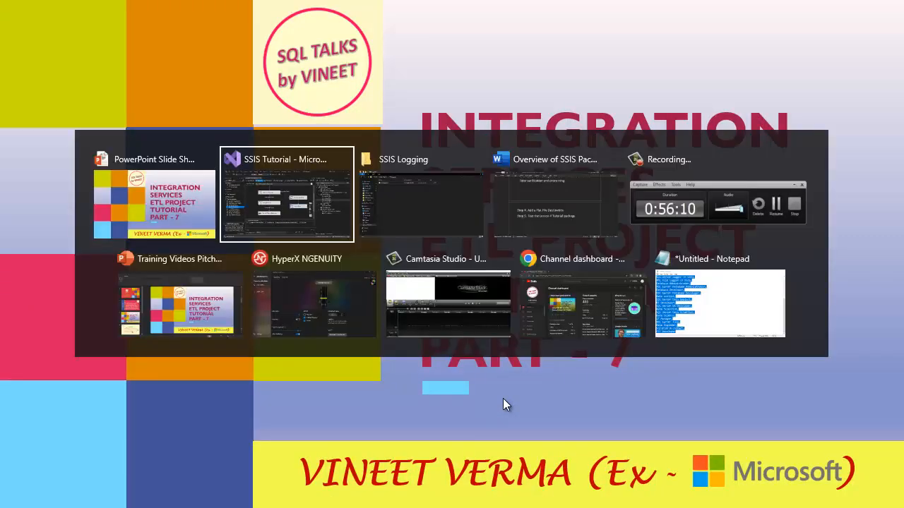
key(alt+Tab)
key(alt+Tab)
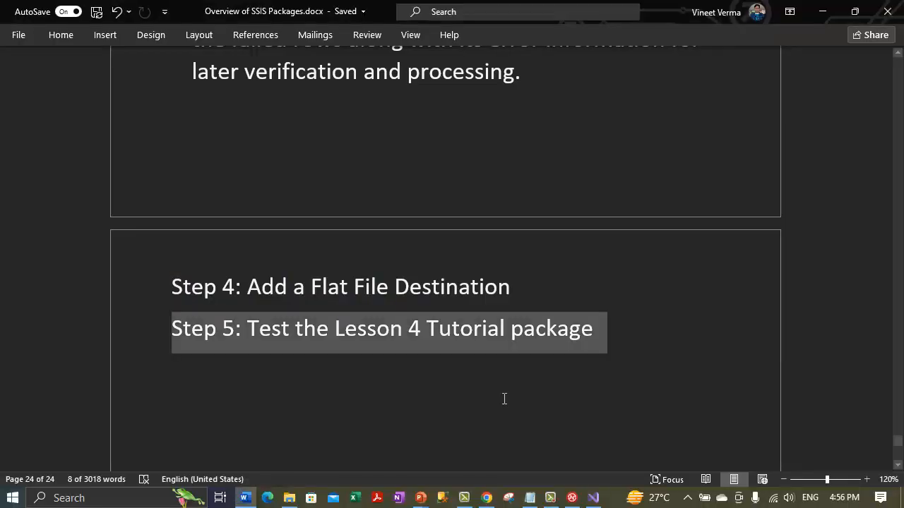
- Go back to the "How to Add Error Flow Redirection with SSIS" heading and select "Error Flow Redirection with SSIS"
click(475, 363)
scroll(423, 315, up, 2)
scroll(313, 281, up, 15)
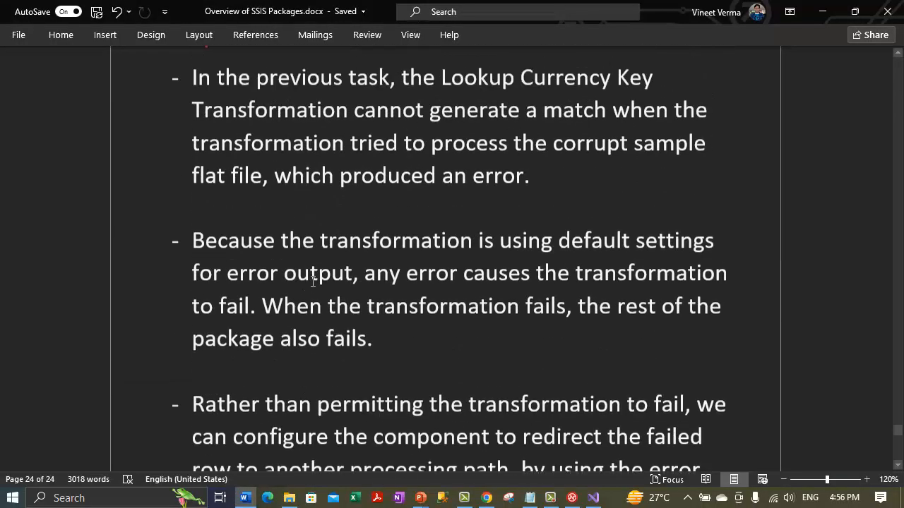
scroll(313, 282, up, 2)
scroll(308, 287, down, 5)
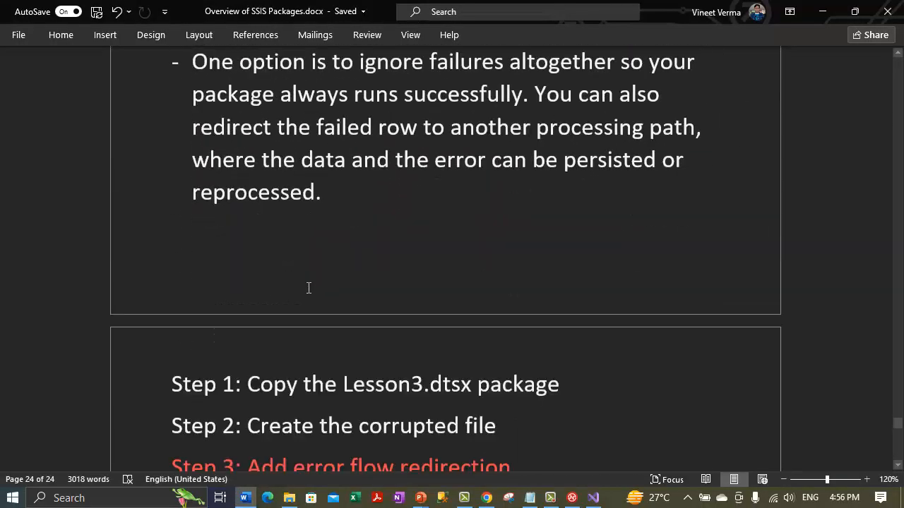
scroll(276, 395, up, 3)
scroll(276, 395, up, 10)
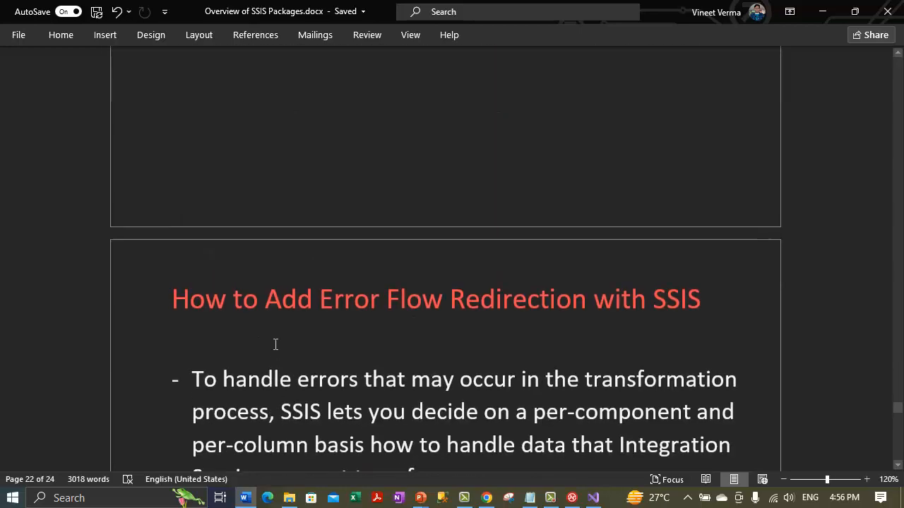
drag(319, 301, 561, 301)
drag(618, 291, 702, 300)
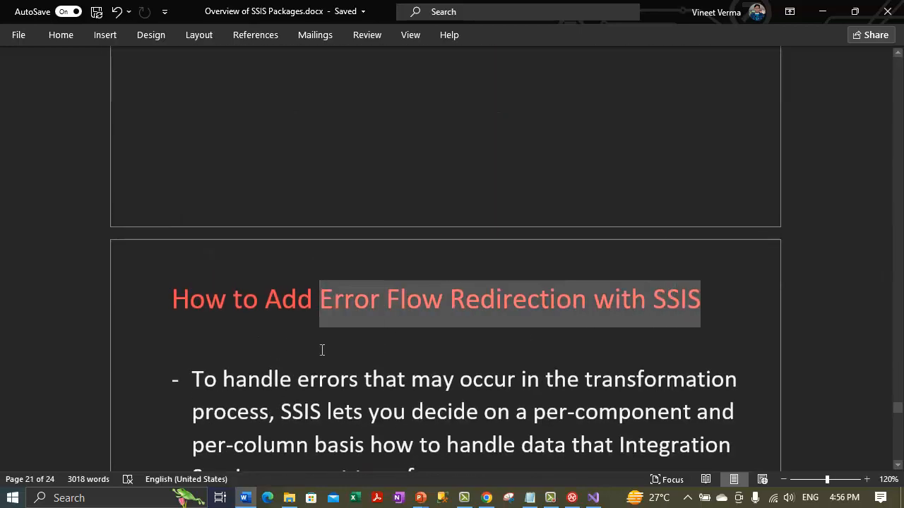
- Review the Step 2 "Create the corrupted file" and Step 3 "Add error flow redirection" headings by selecting their text
scroll(300, 348, down, 5)
scroll(301, 347, down, 10)
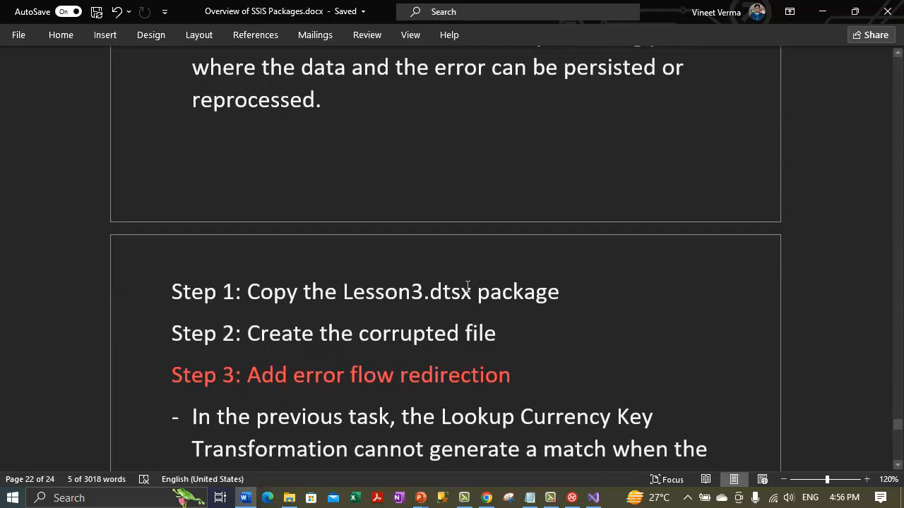
scroll(423, 290, down, 2)
drag(247, 253, 497, 253)
click(394, 294)
drag(262, 294, 511, 293)
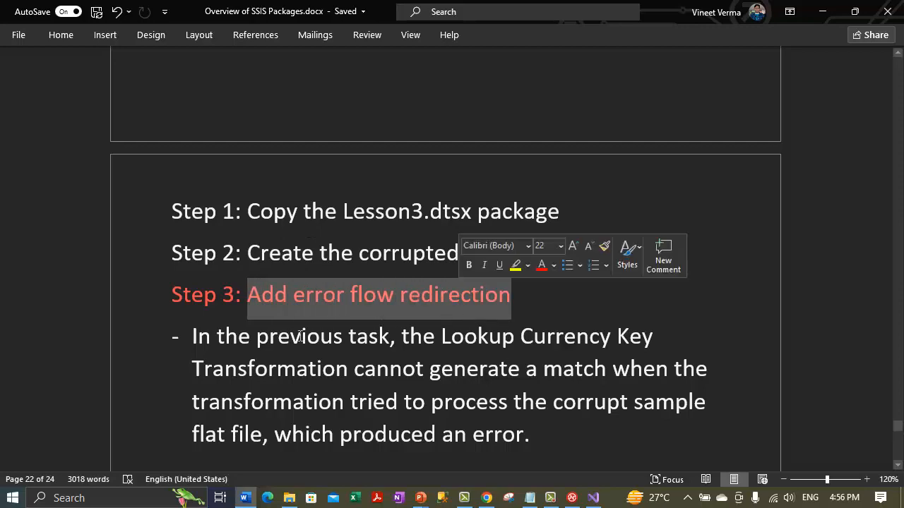
- Review the Step 4 "Add a Flat File Destination" and Step 5 "Test the Lesson 4 Tutorial package" lines on the last page
scroll(285, 349, down, 4)
scroll(285, 349, down, 16)
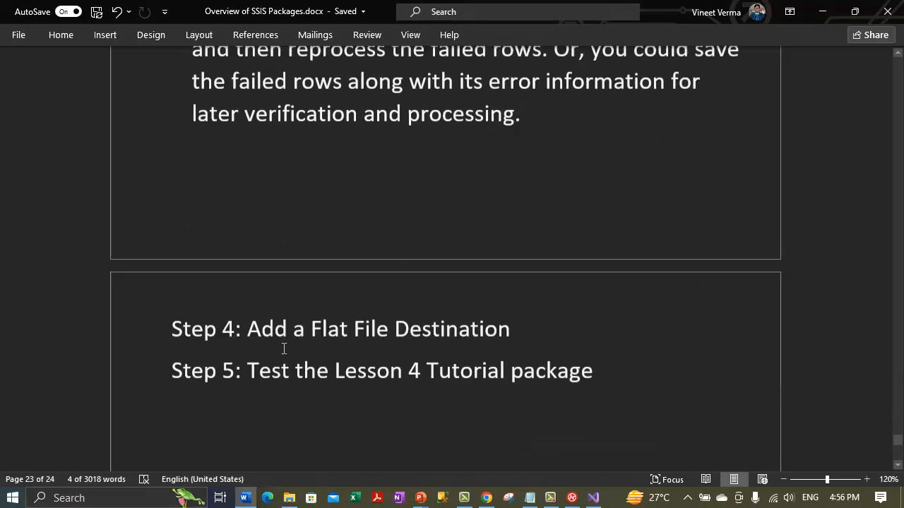
drag(247, 287, 510, 287)
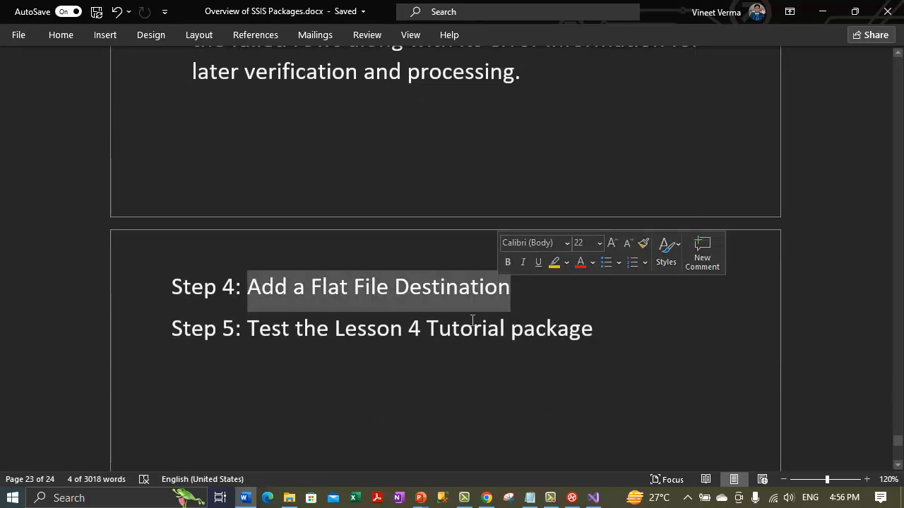
drag(248, 329, 593, 329)
click(315, 410)
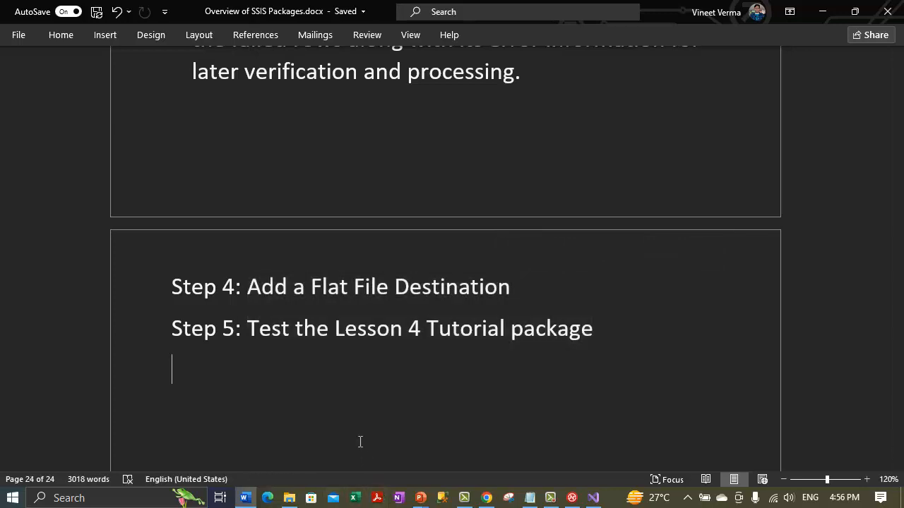
- Switch to the PowerPoint slide show and advance past the Disclaimer slide to the Thank you slide
mouse_move(419, 498)
click(489, 437)
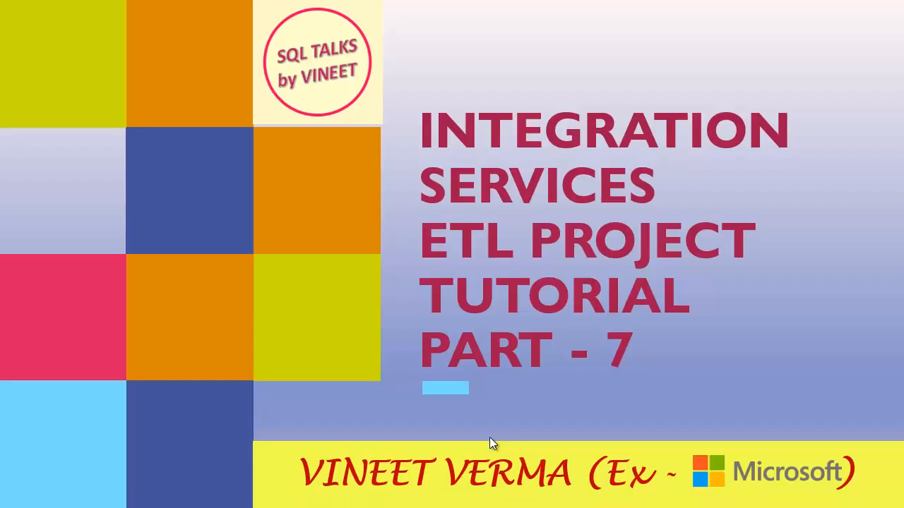
click(489, 437)
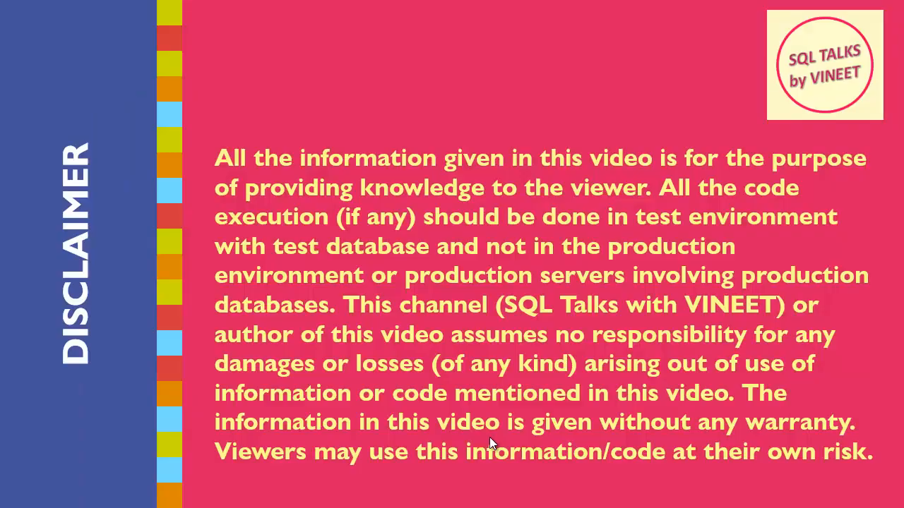
click(490, 437)
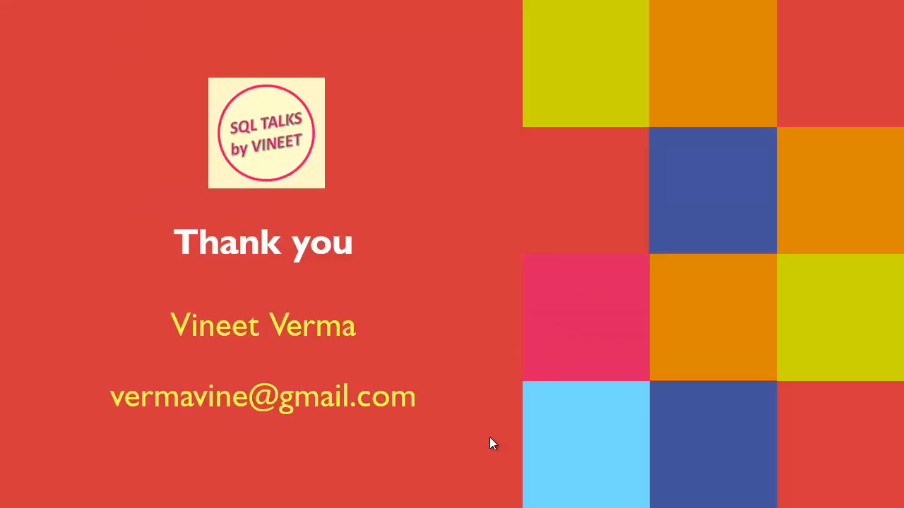